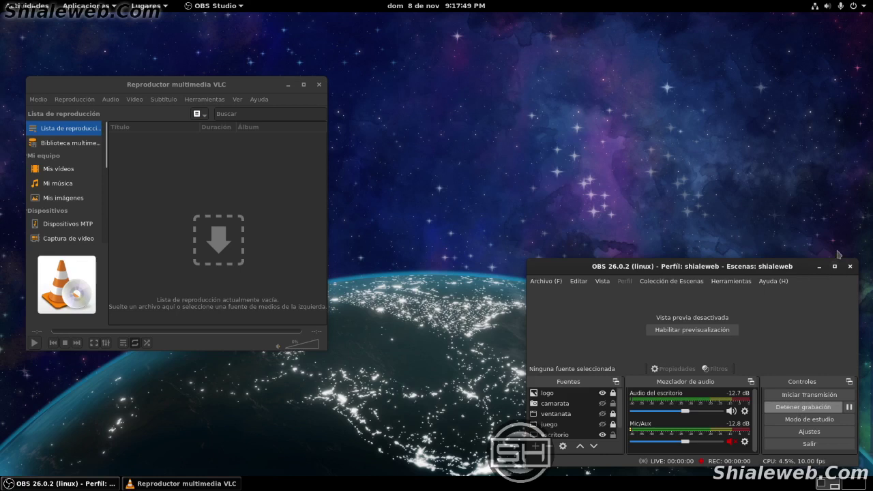
Add the punchis folder to VLC's playlist, start it playing, and minimize VLC
click(819, 268)
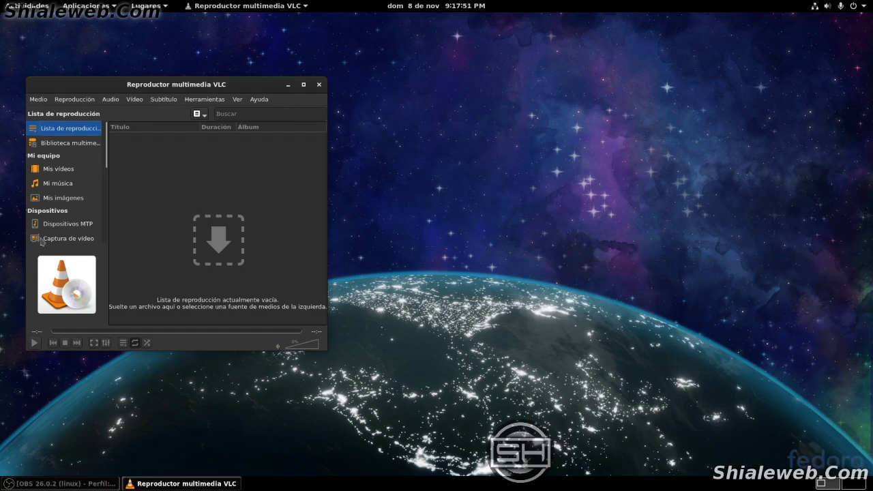
click(55, 184)
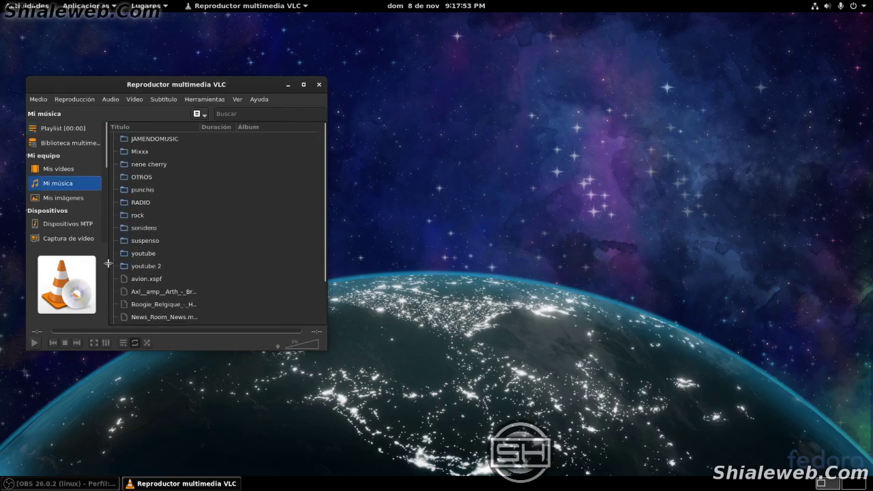
right_click(144, 190)
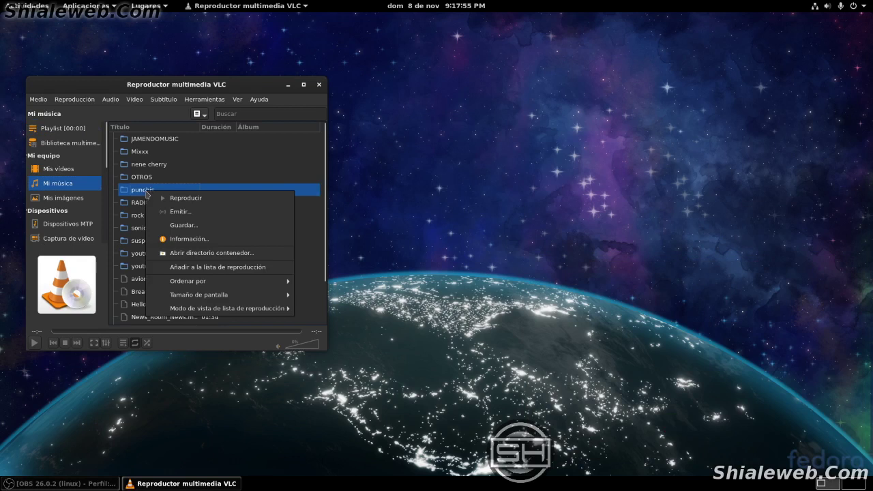
click(196, 267)
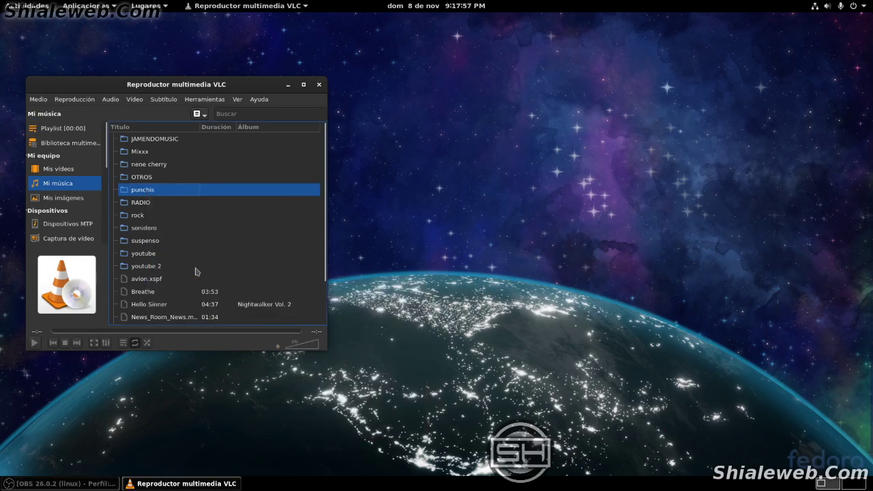
click(62, 128)
double_click(156, 140)
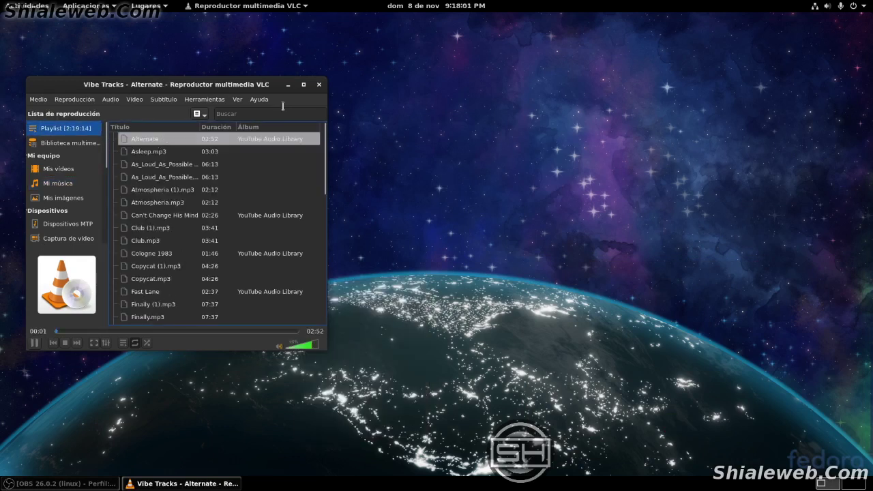
click(287, 85)
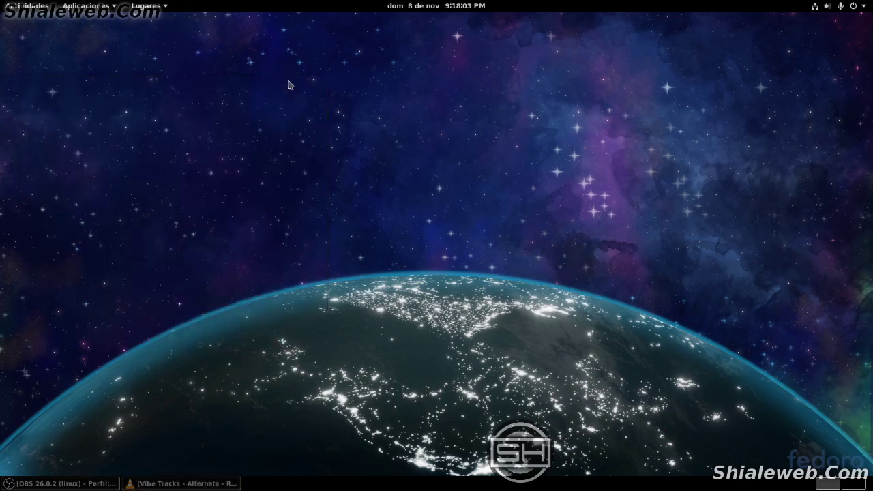
Raise the headphone volume and keep the OBS window minimized
key(XF86AudioRaiseVolume)
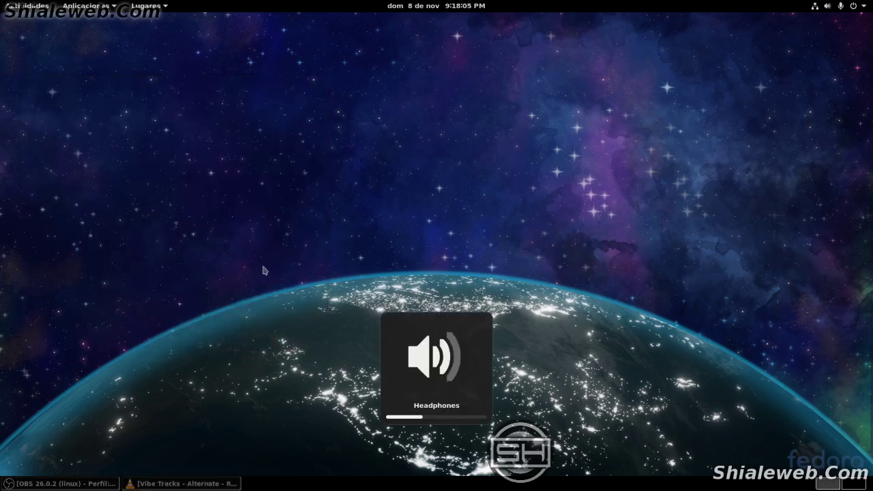
click(79, 483)
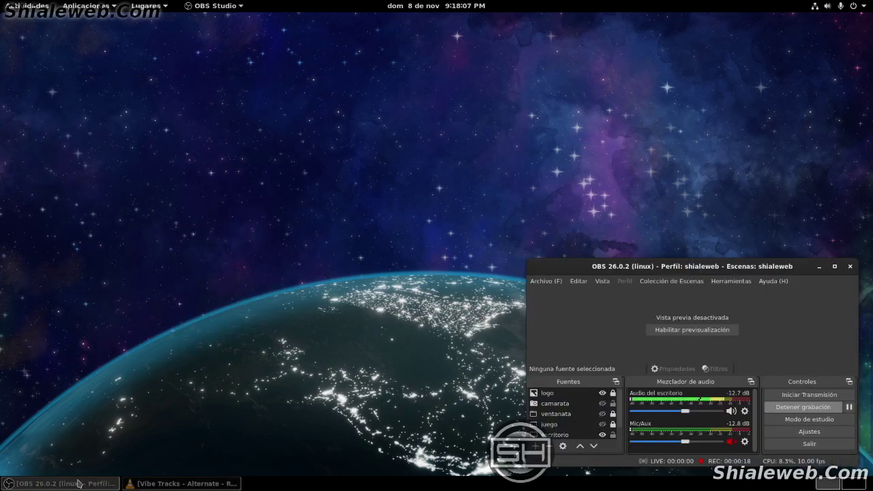
click(78, 484)
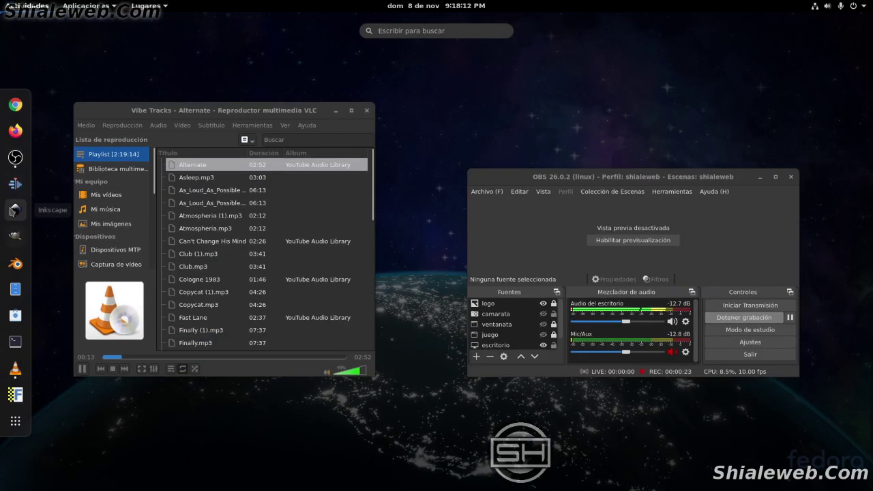
Launch Inkscape maximized on a blank document and view About Inkscape 1.0.1
click(14, 210)
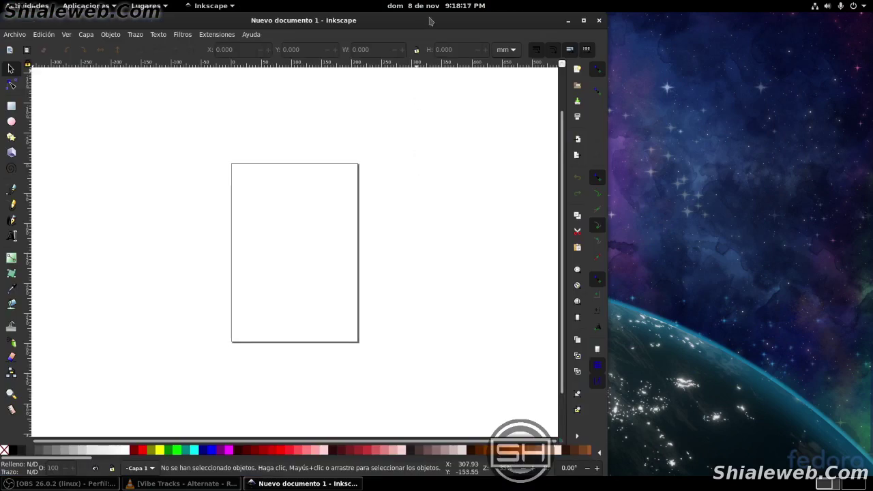
double_click(431, 20)
click(248, 34)
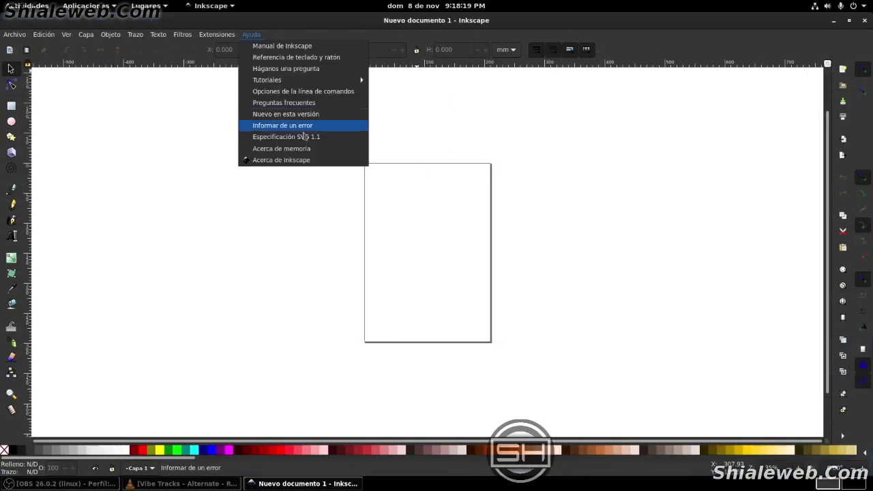
click(307, 161)
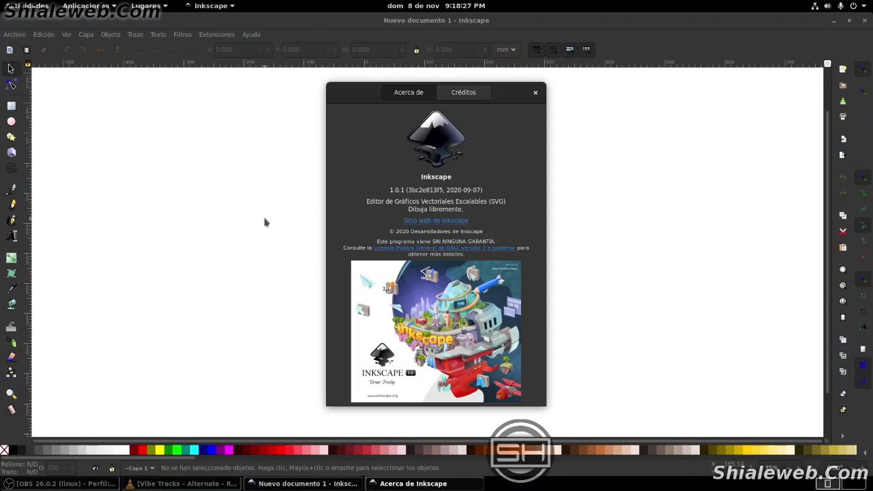
click(143, 5)
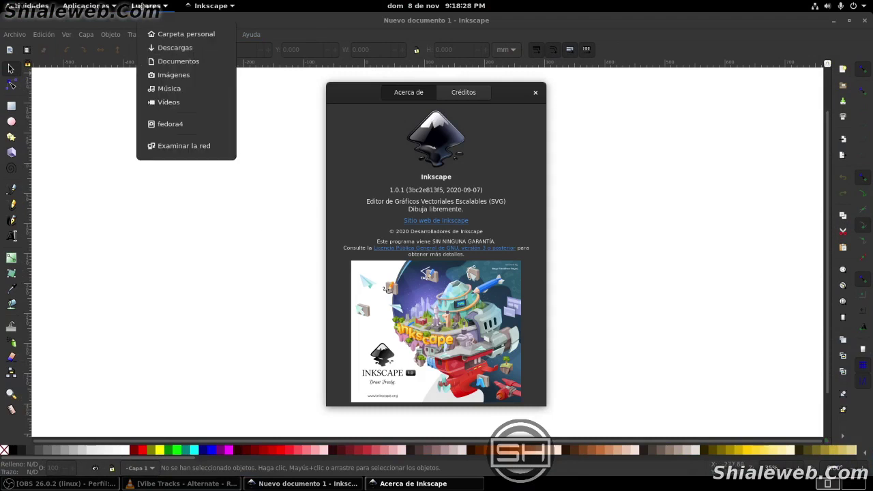
Show the Descargas folder in Files, shrinking the window over Inkscape
click(165, 34)
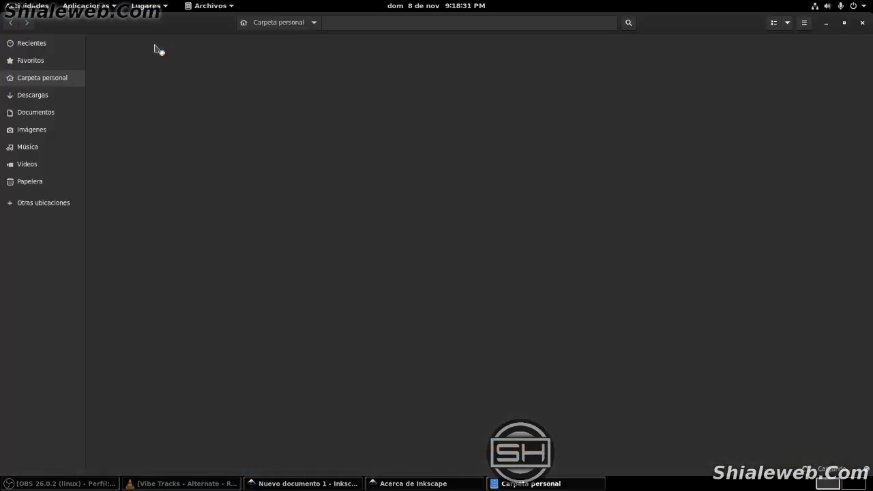
click(42, 97)
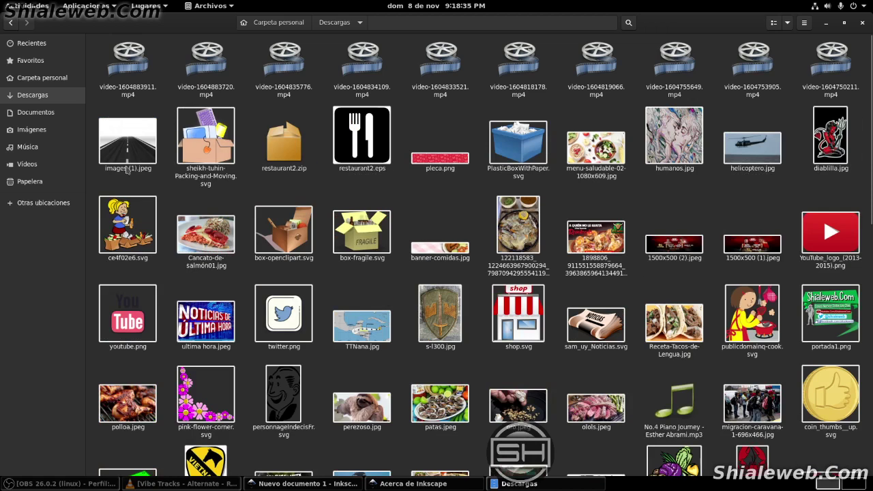
double_click(505, 31)
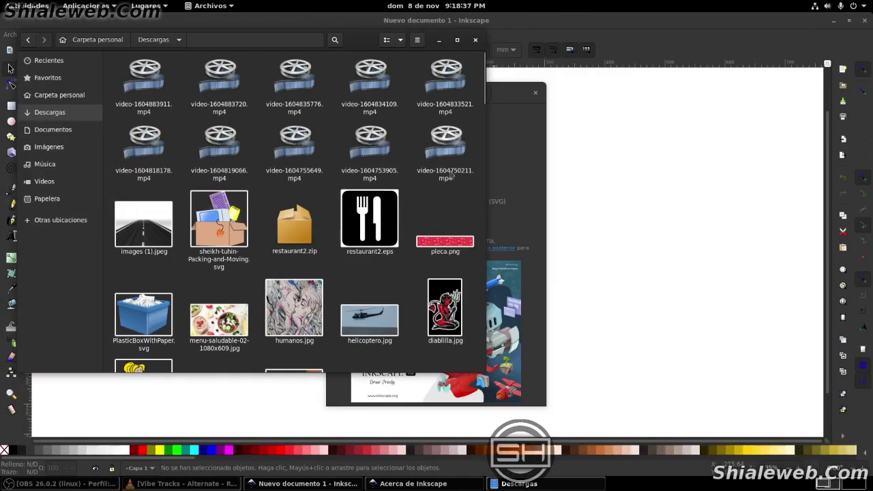
Import images (1).jpeg, close the About window, and place the photo left of the page
drag(136, 228, 652, 229)
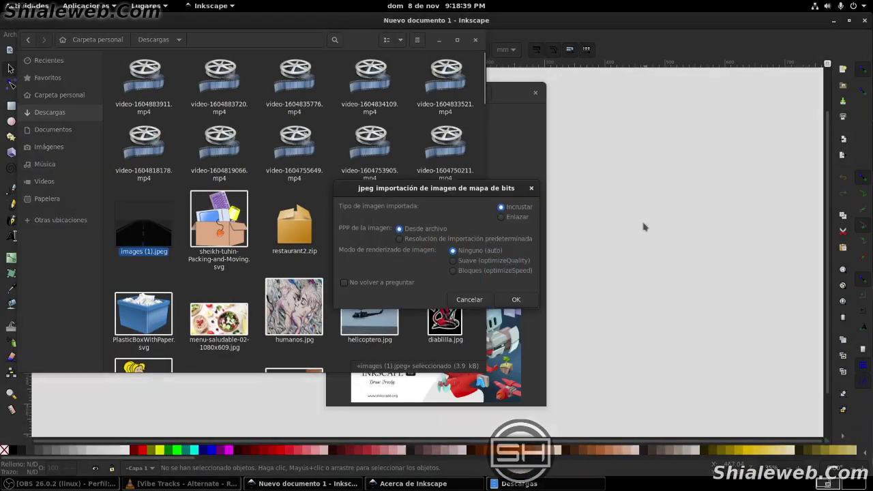
click(516, 300)
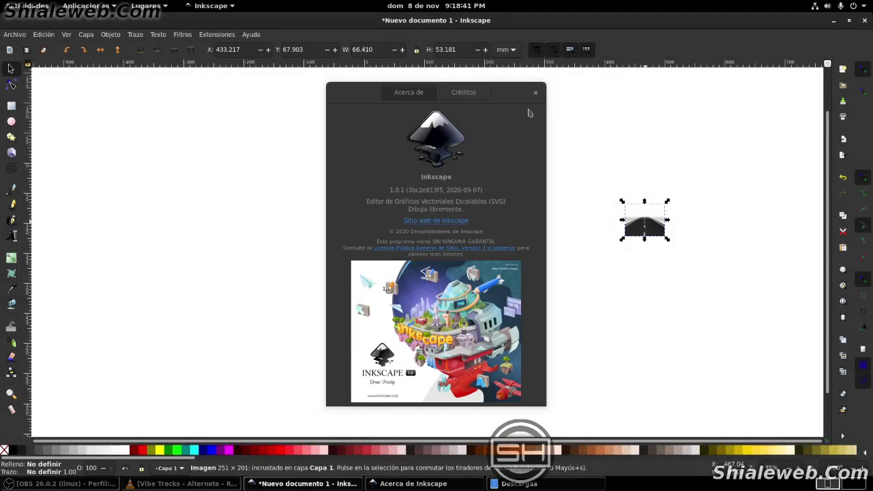
click(536, 93)
mouse_move(645, 232)
mouse_down()
mouse_move(298, 295)
mouse_move(292, 283)
mouse_up()
click(14, 35)
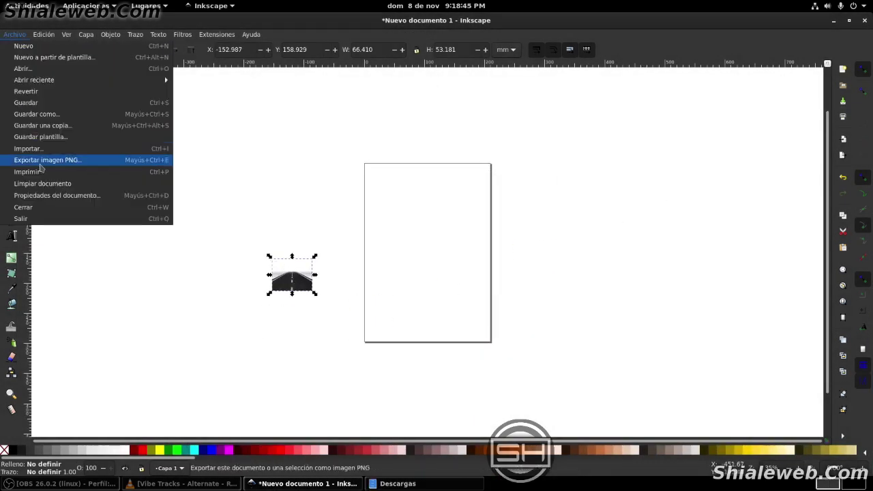
In Document Properties, set display and page units to px and page size to 400 × 400
click(45, 198)
drag(620, 172, 470, 118)
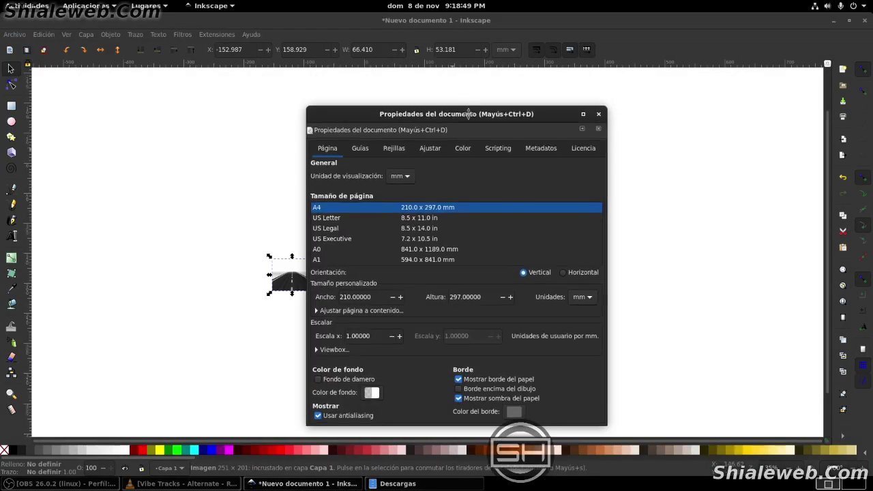
double_click(469, 115)
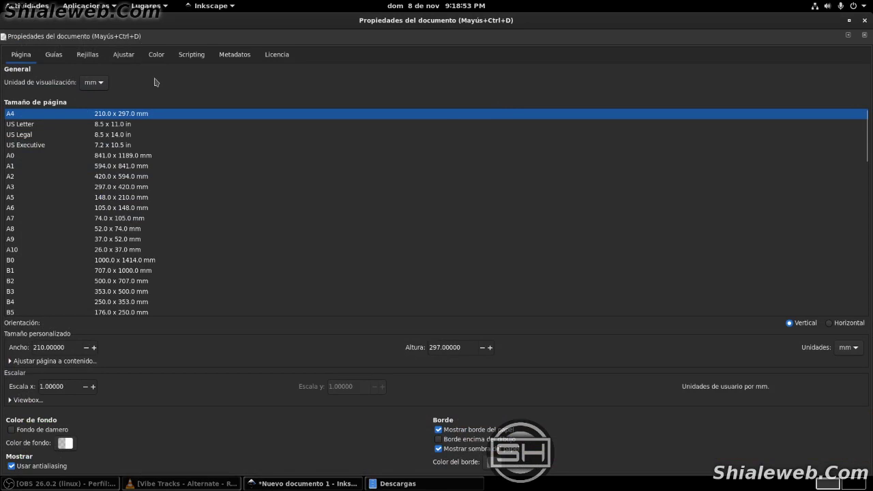
double_click(482, 22)
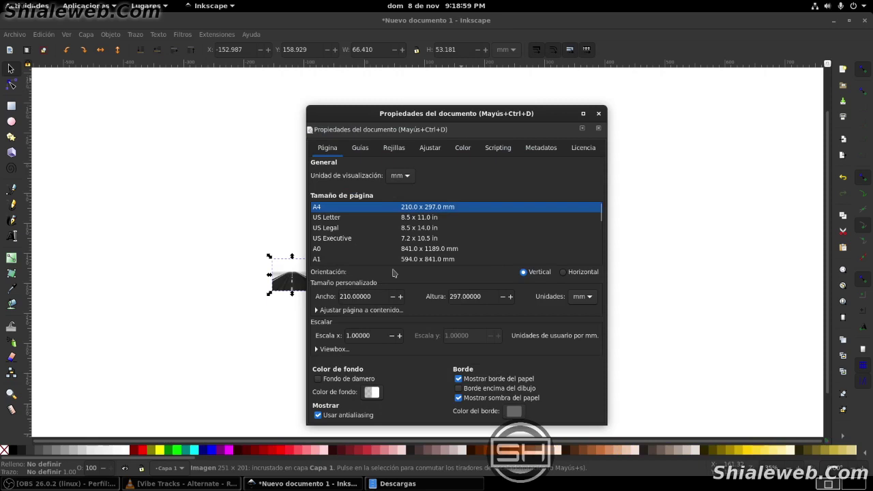
click(405, 178)
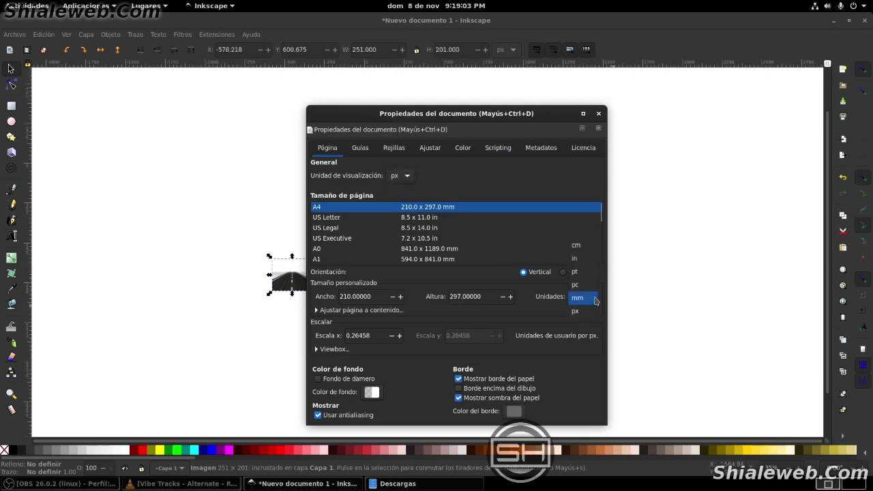
click(594, 298)
click(575, 315)
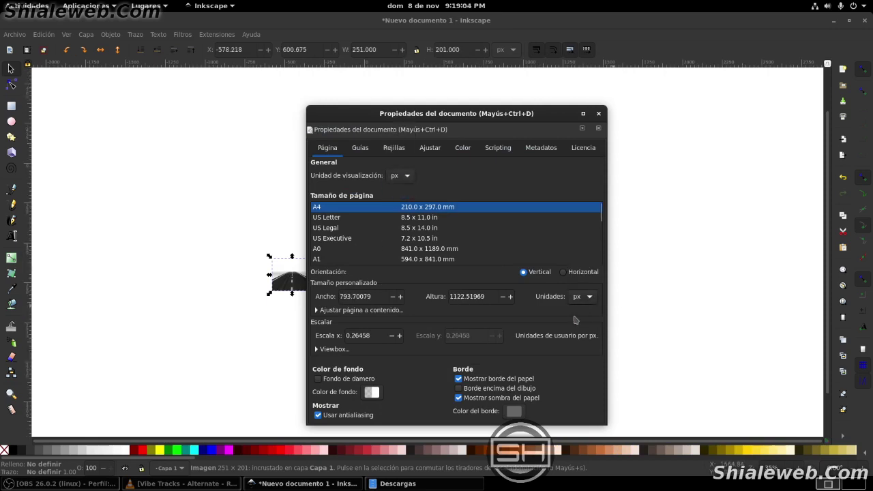
double_click(374, 297)
text(400)
double_click(490, 296)
text(40)
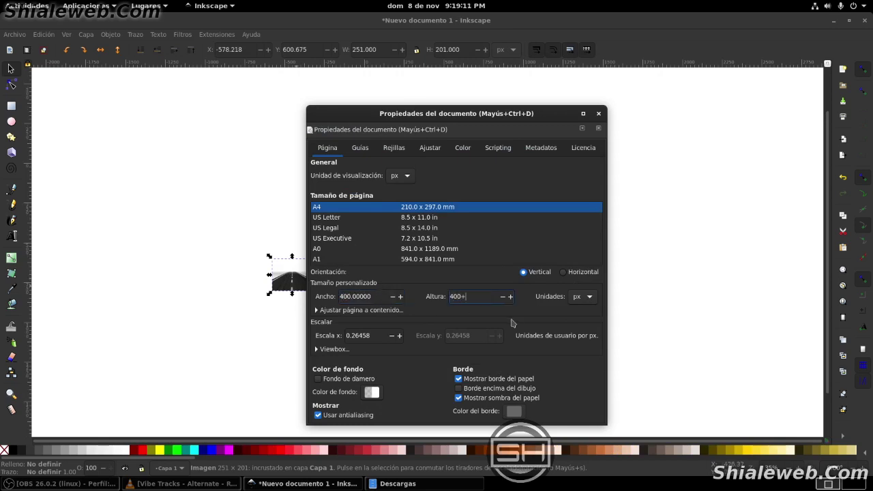
key(Return)
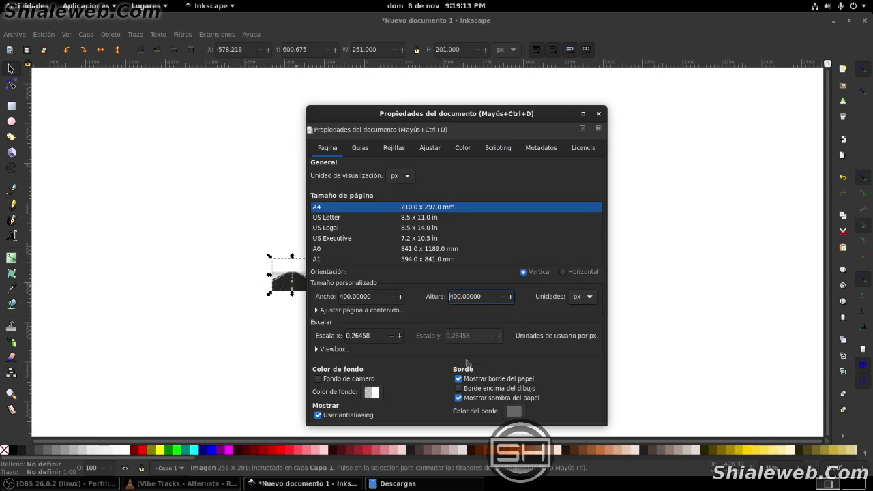
drag(550, 116, 525, 75)
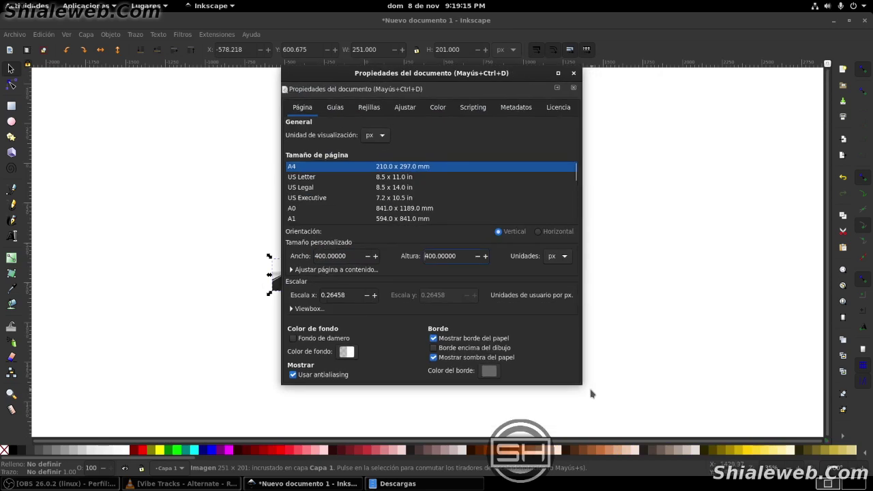
drag(582, 385, 676, 414)
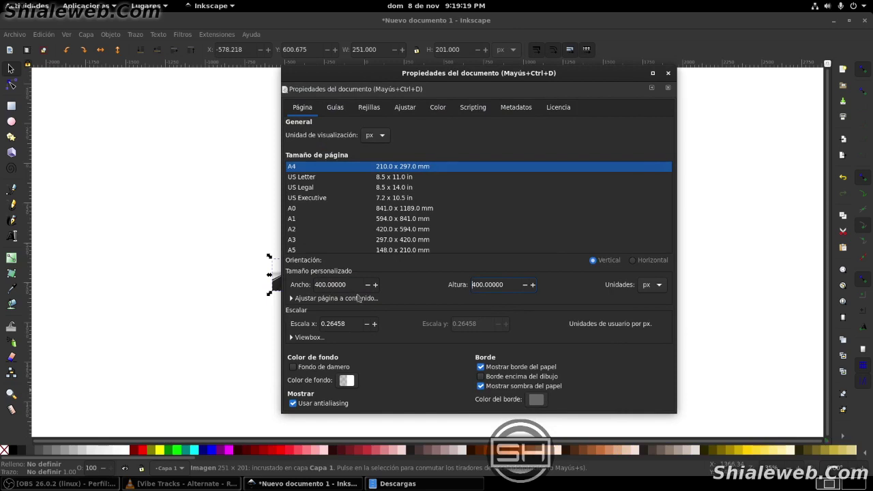
click(668, 73)
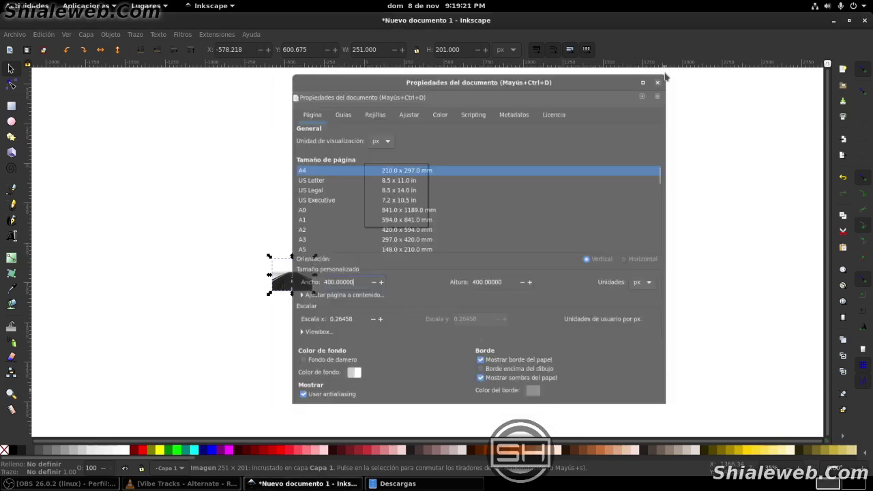
Start Save As and navigate to Escritorio > buky hunter as the save location
click(14, 34)
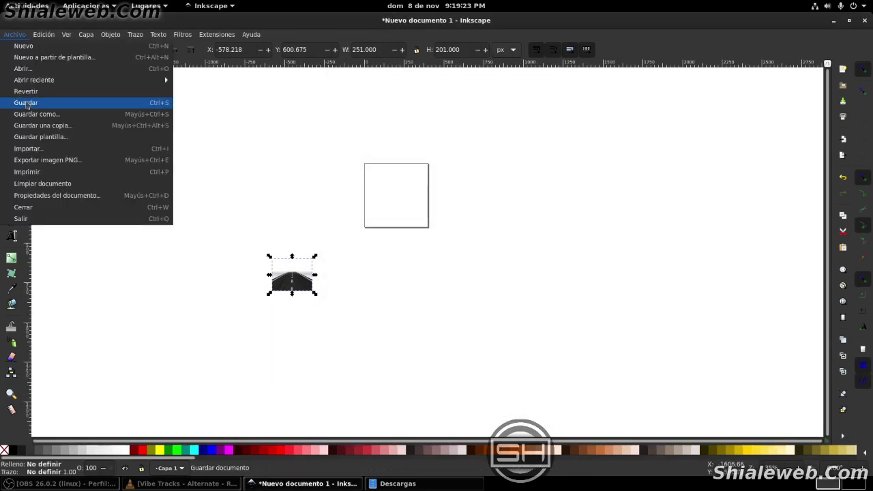
click(30, 115)
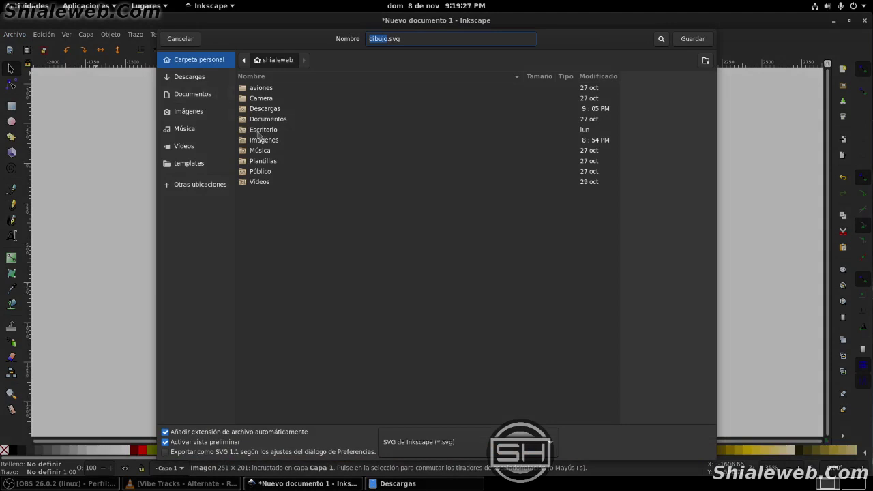
double_click(263, 129)
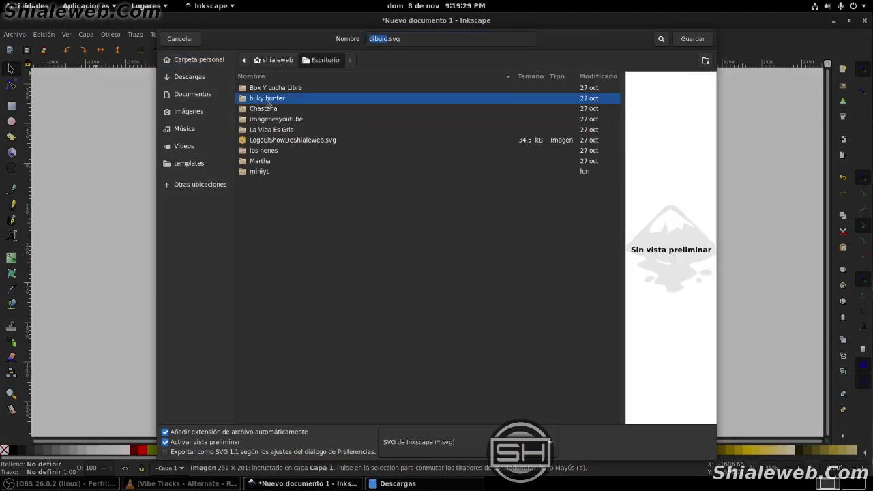
double_click(266, 99)
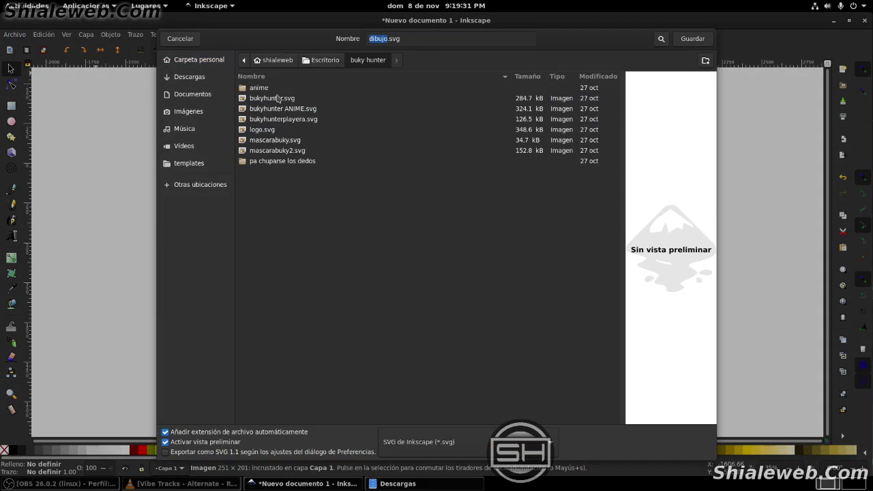
right_click(302, 228)
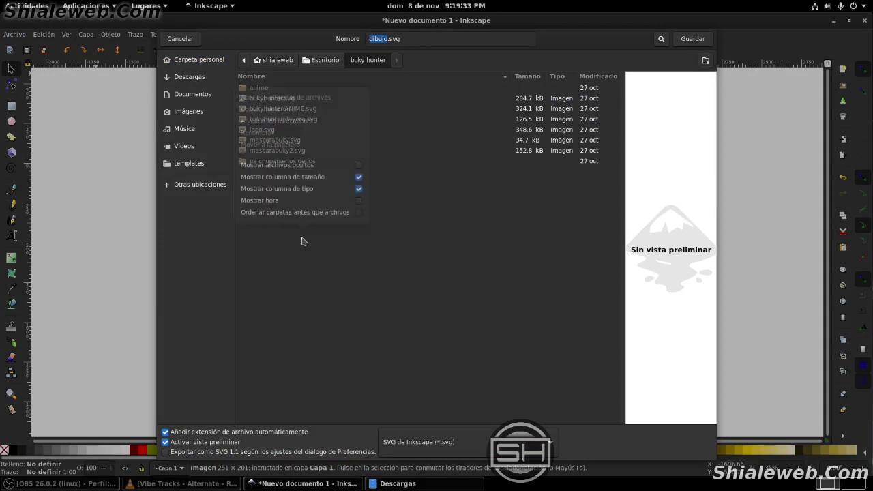
key(Escape)
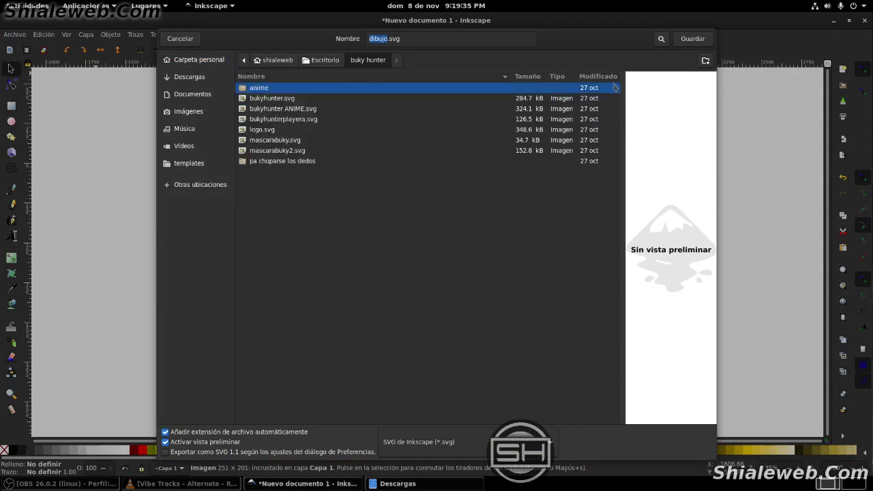
click(398, 483)
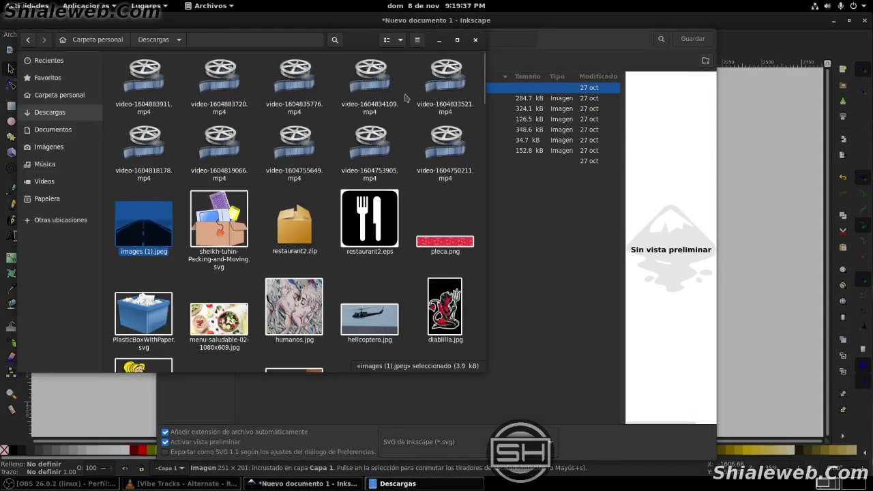
Create and open the folder 'los comanches del asfalto' under Escritorio > buky hunter
click(58, 96)
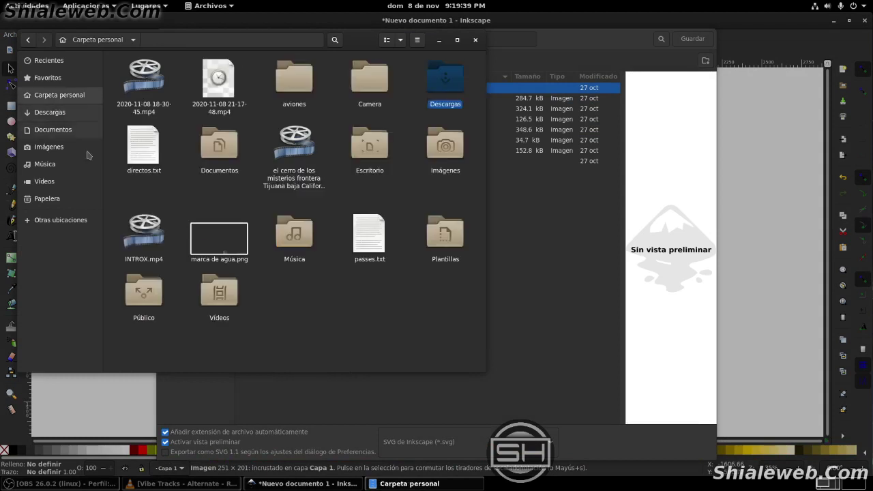
double_click(380, 142)
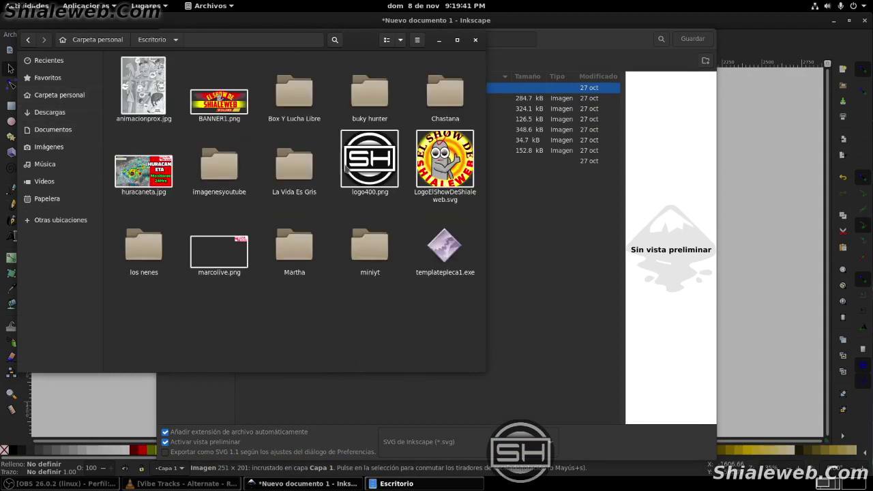
double_click(369, 86)
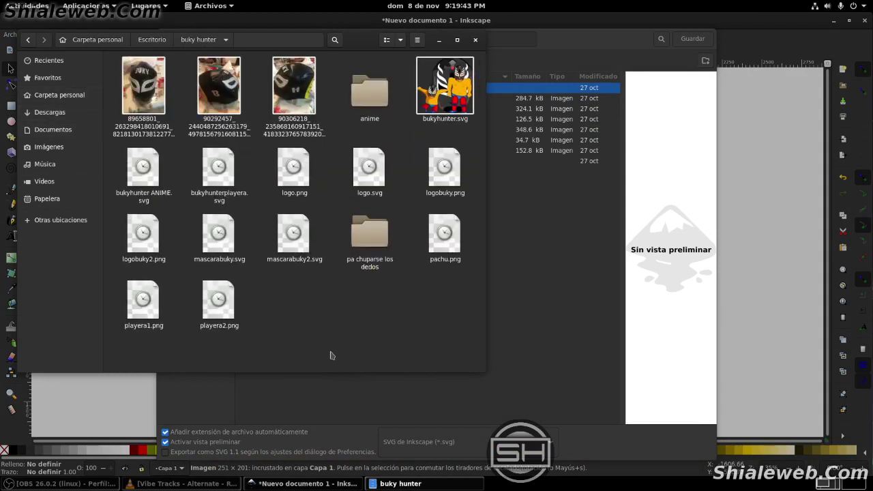
right_click(301, 335)
click(334, 337)
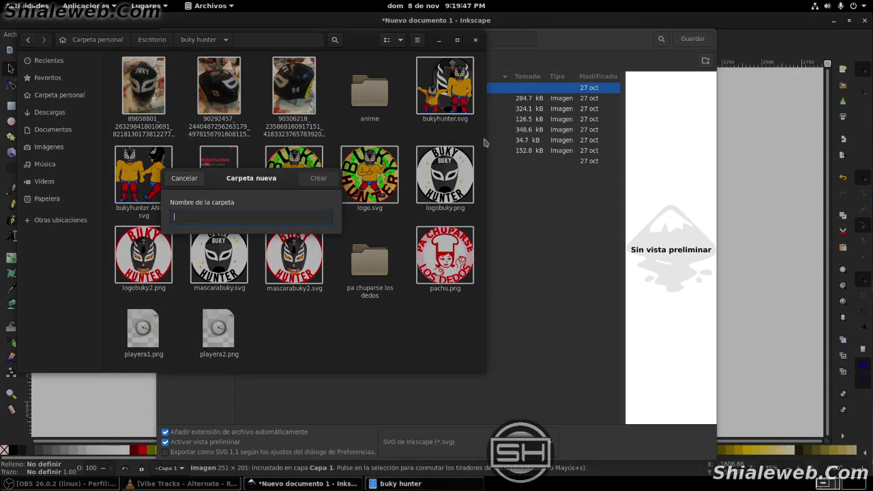
text(los co)
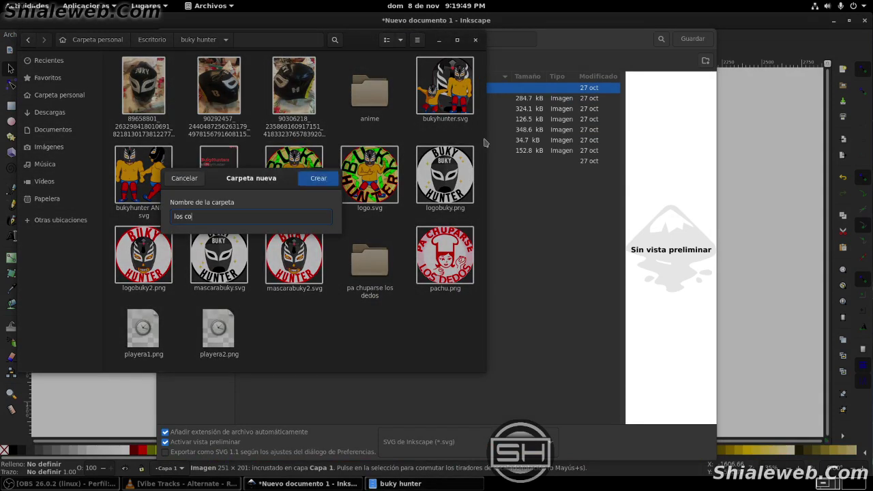
text(manches del as)
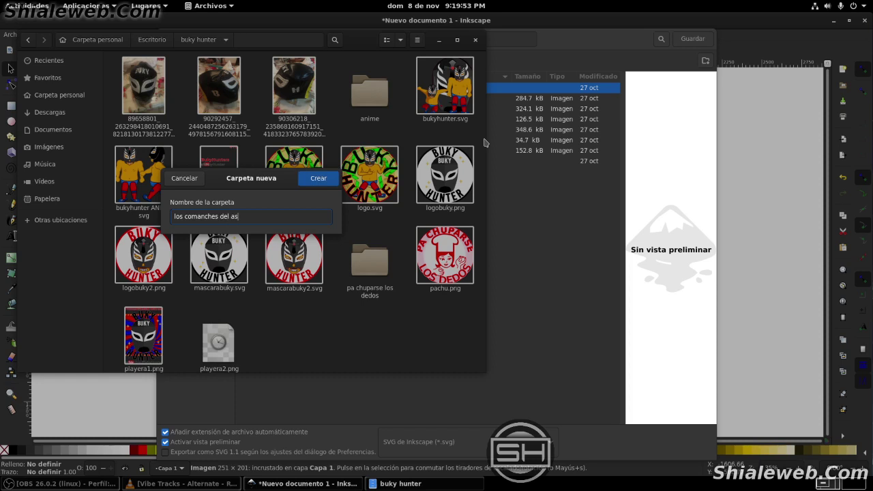
text(falto)
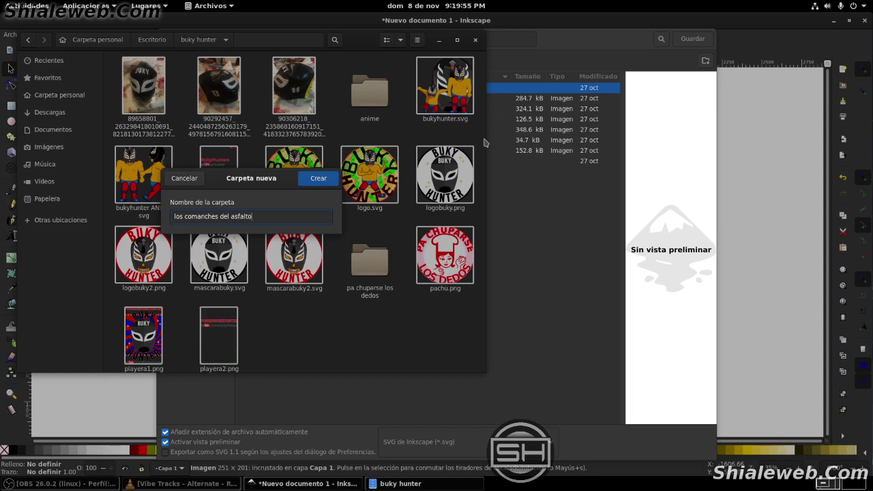
click(309, 179)
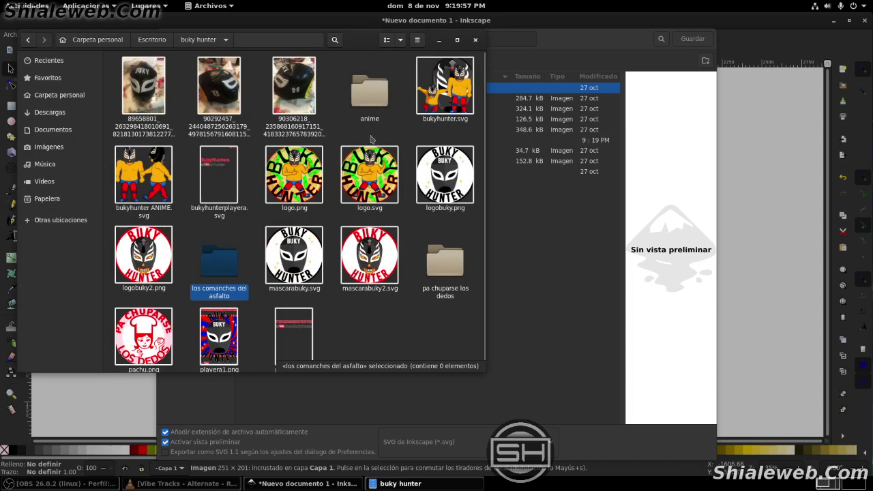
double_click(211, 258)
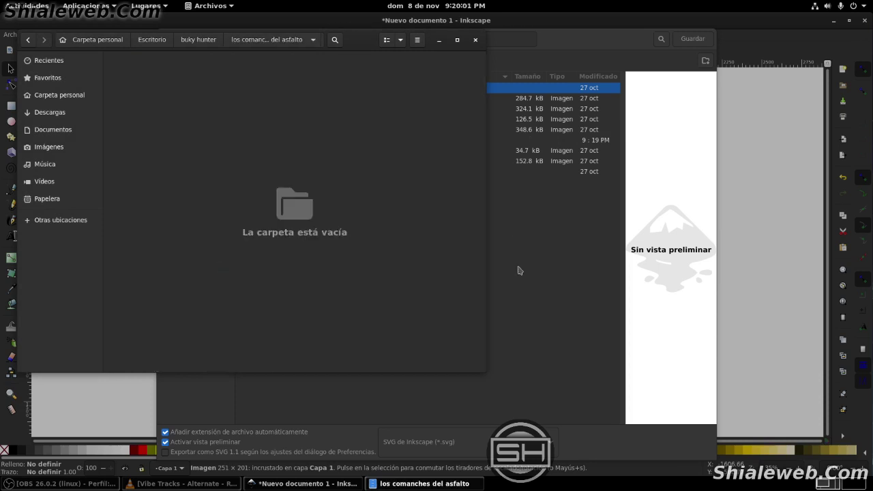
Rename the file from dibujo to logo and save it into 'los comanches del asfalto'
click(583, 45)
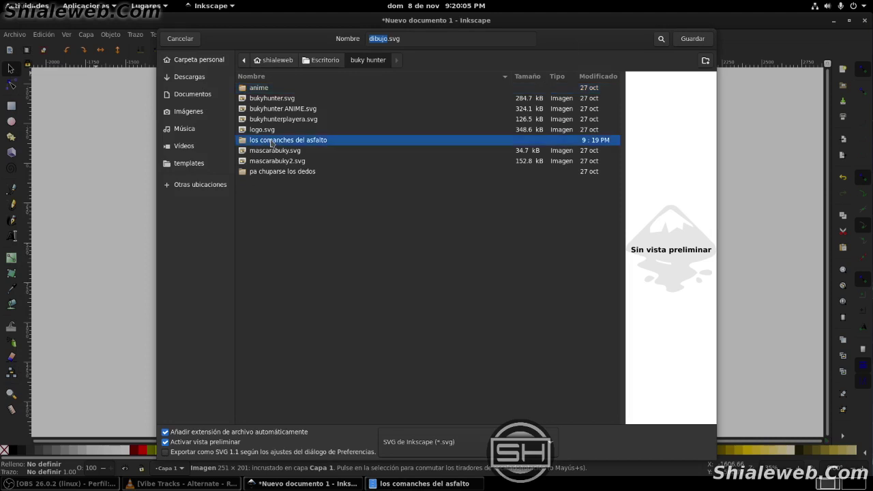
double_click(271, 141)
click(386, 40)
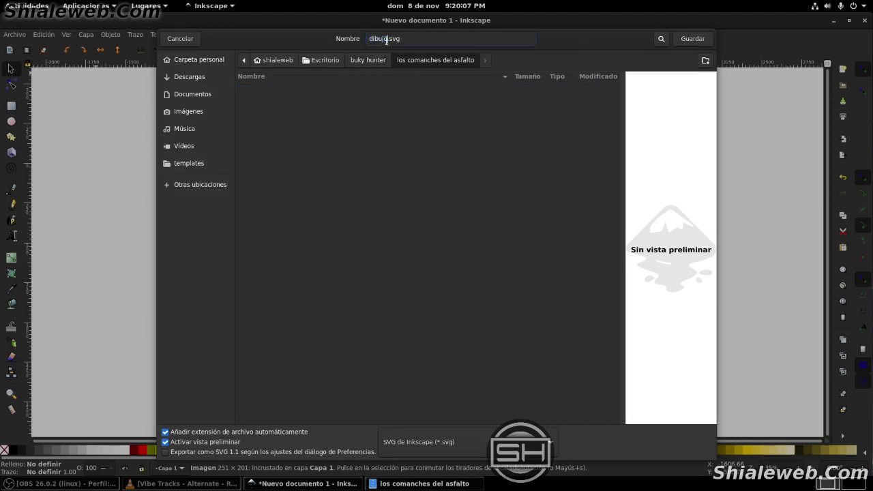
drag(384, 39, 285, 43)
text(log)
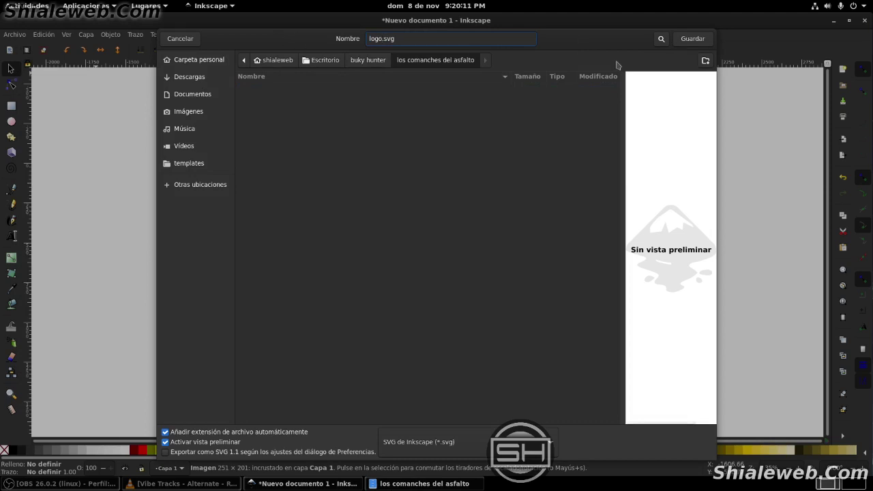
click(690, 39)
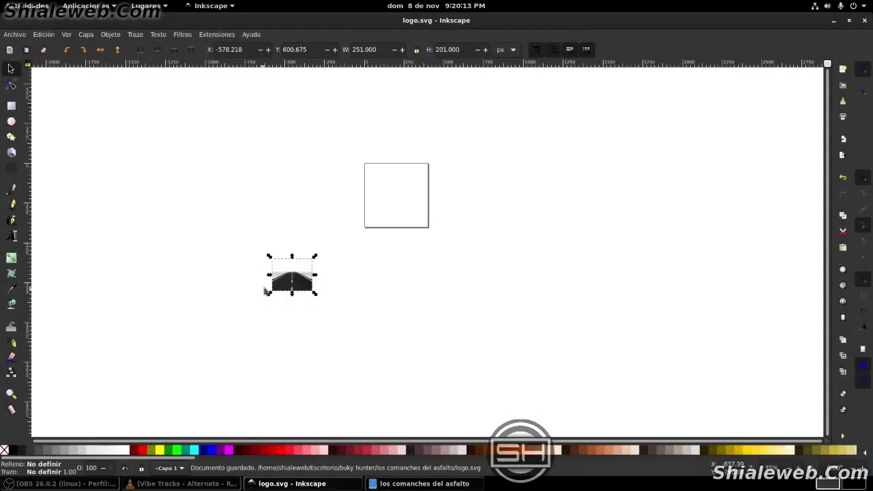
Save with Ctrl+S and drag the road photo to the right of the square page
key(ctrl+s)
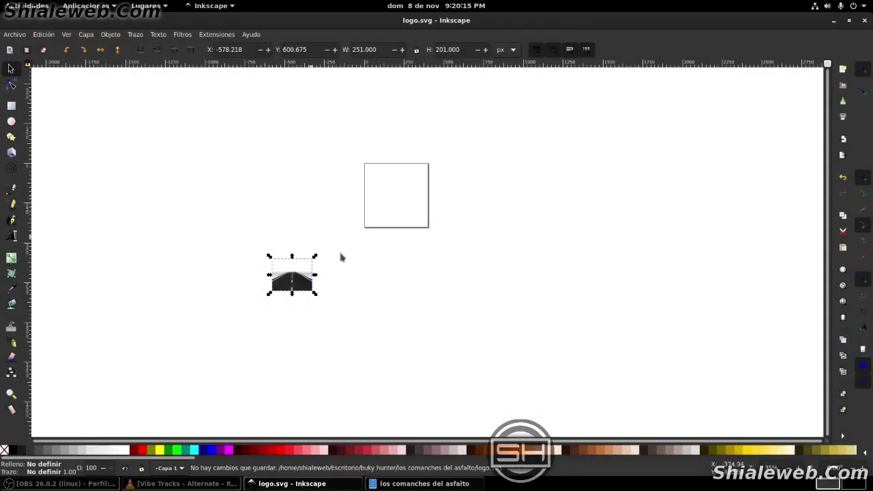
drag(388, 266, 334, 254)
key(XF86AudioRaiseVolume)
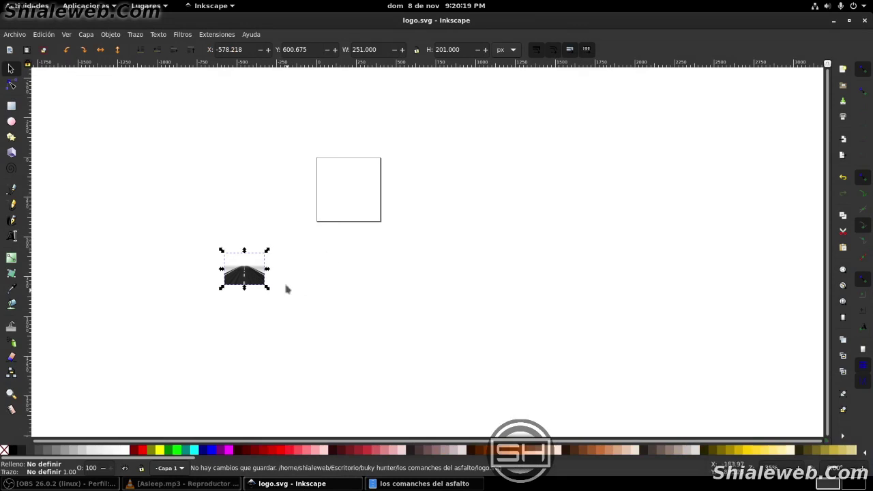
mouse_move(243, 292)
mouse_down()
mouse_move(335, 203)
mouse_move(295, 235)
mouse_up()
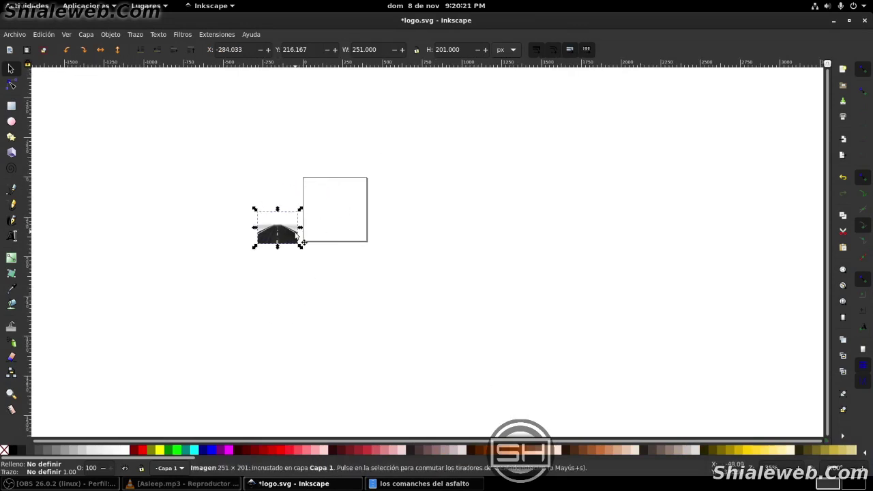
scroll(295, 238, up, 1)
scroll(389, 236, up, 3)
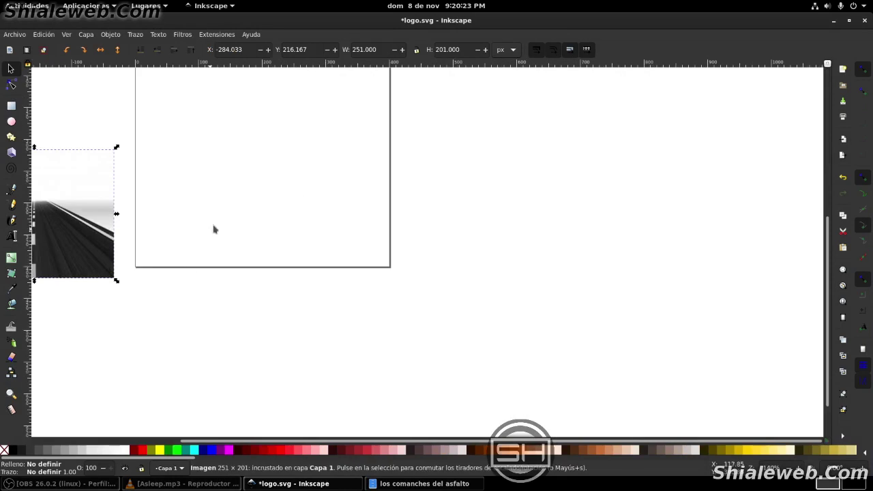
mouse_move(94, 261)
mouse_down()
mouse_move(159, 306)
mouse_move(609, 270)
mouse_move(298, 243)
mouse_up()
scroll(364, 232, up, 3)
scroll(364, 232, left, 5)
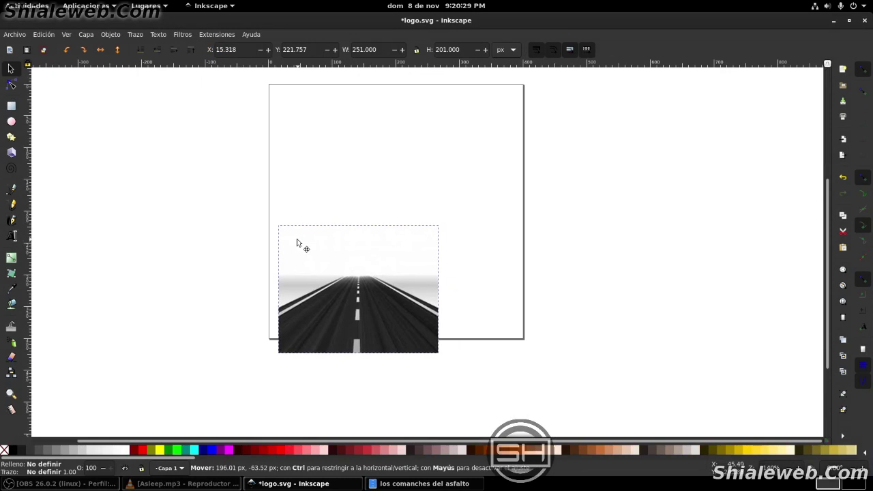
drag(298, 243, 645, 267)
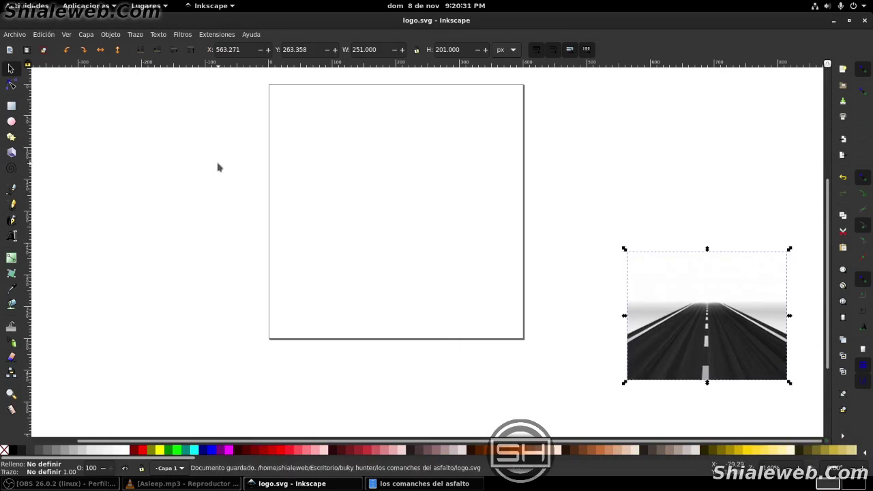
Show the grid and add horizontal and vertical guides crossing at the page centre
key(ctrl+s)
key(numbersign)
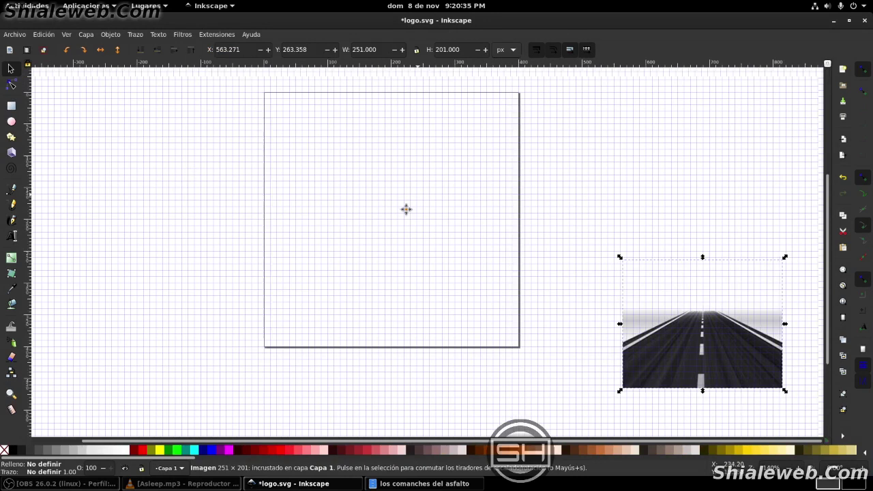
drag(405, 209, 373, 235)
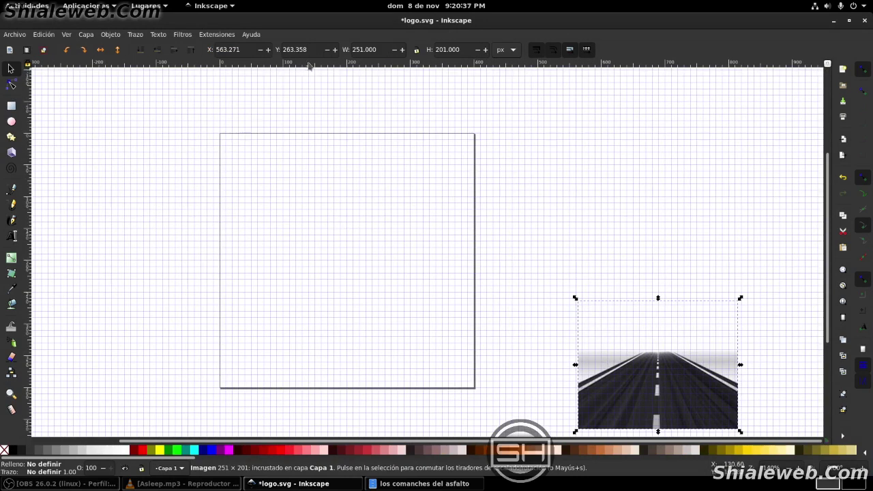
mouse_move(307, 228)
mouse_down()
mouse_move(310, 275)
mouse_move(314, 263)
mouse_up()
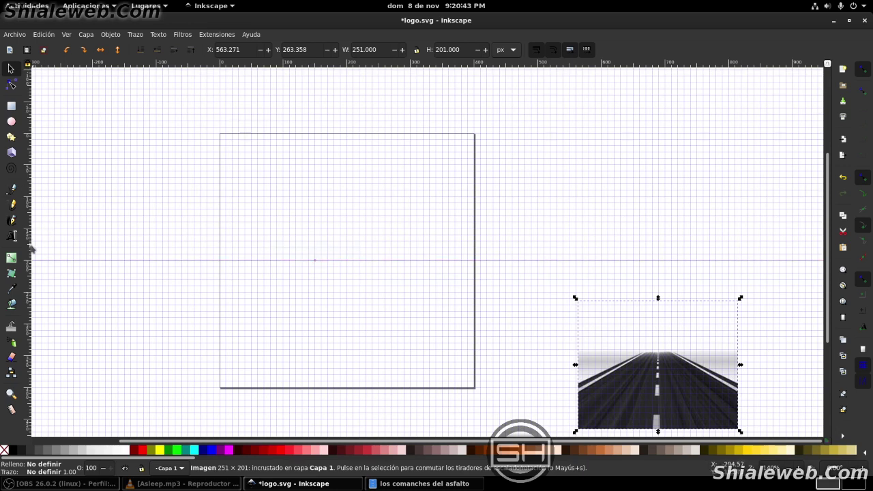
drag(30, 247, 347, 244)
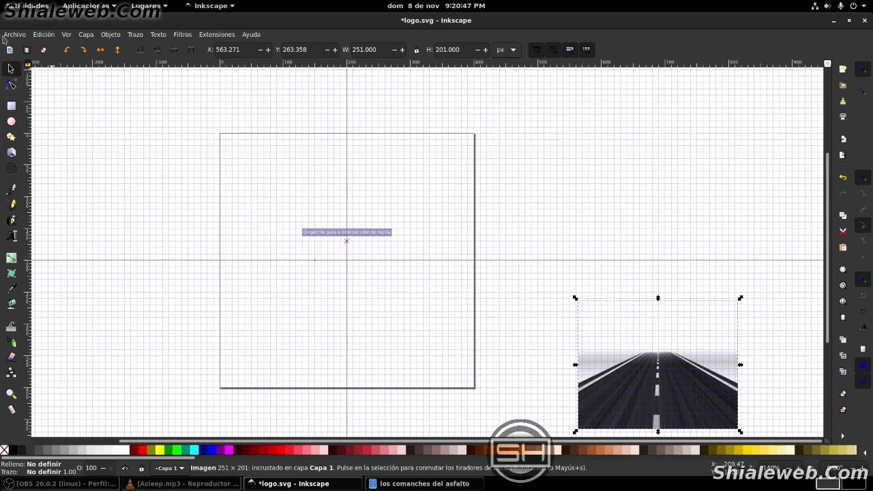
Save the file and snap the road photo into the page's bottom-left corner
click(14, 34)
click(45, 103)
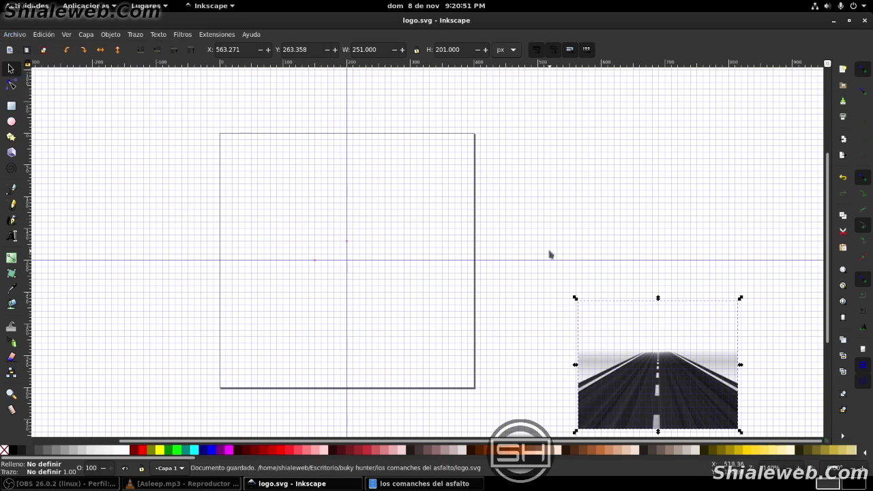
drag(611, 377, 252, 334)
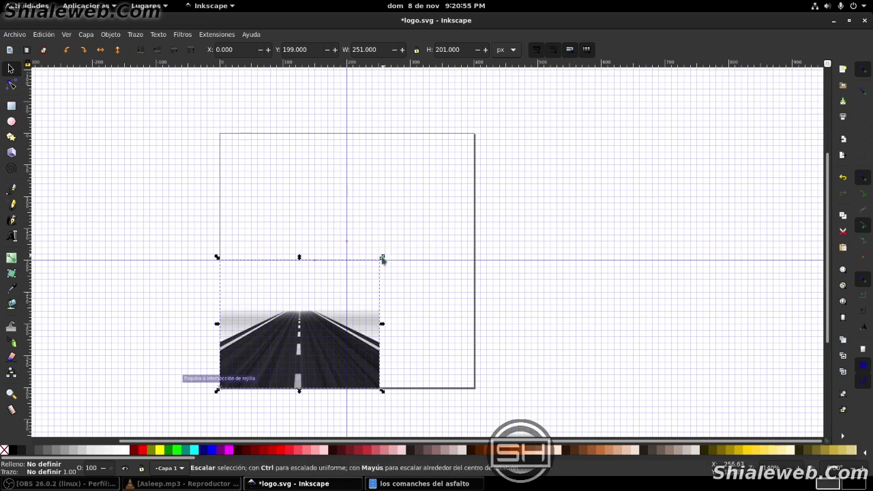
Scale the road image to 400 px wide, anchored at the page's bottom-left corner
mouse_move(381, 259)
mouse_down()
mouse_move(431, 214)
mouse_move(471, 213)
mouse_move(495, 182)
mouse_up()
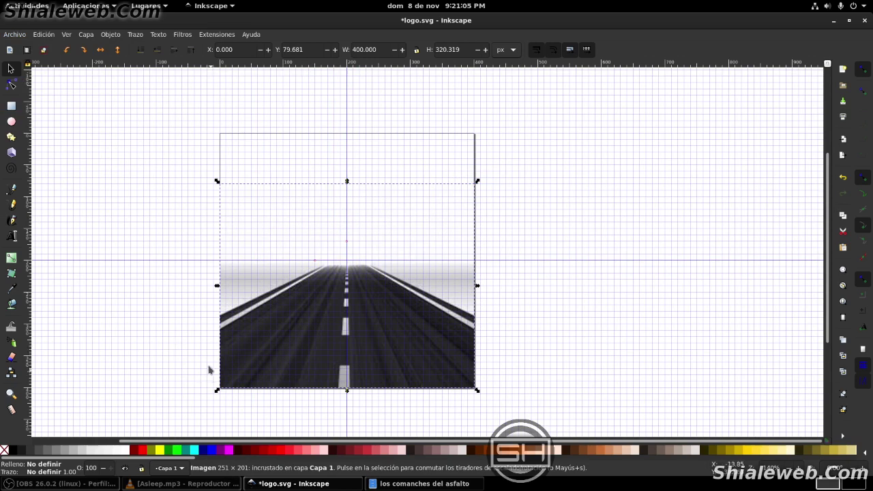
Draw a red 230 × 230 px circle above the road, kept in front of the image
click(11, 121)
drag(264, 152, 398, 282)
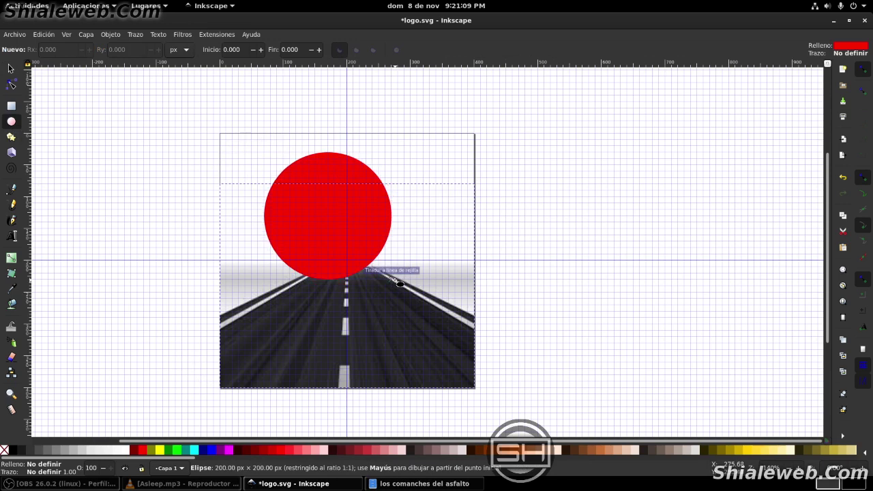
drag(398, 281, 426, 301)
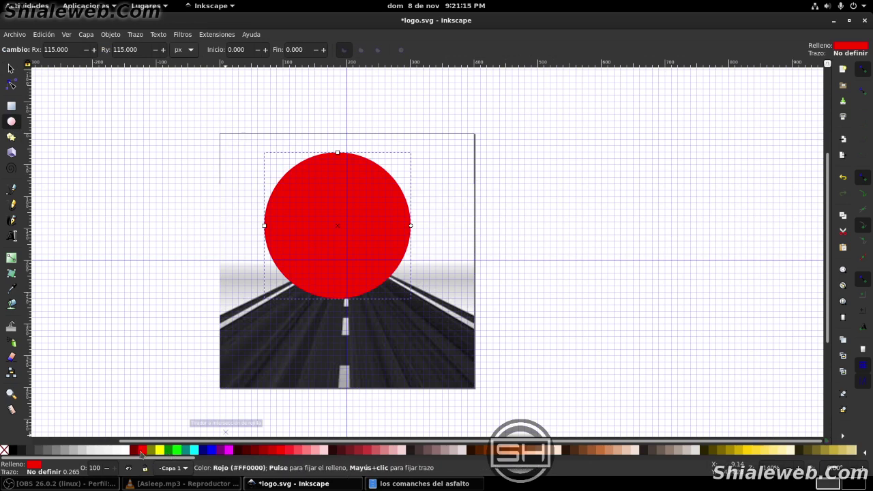
key(s)
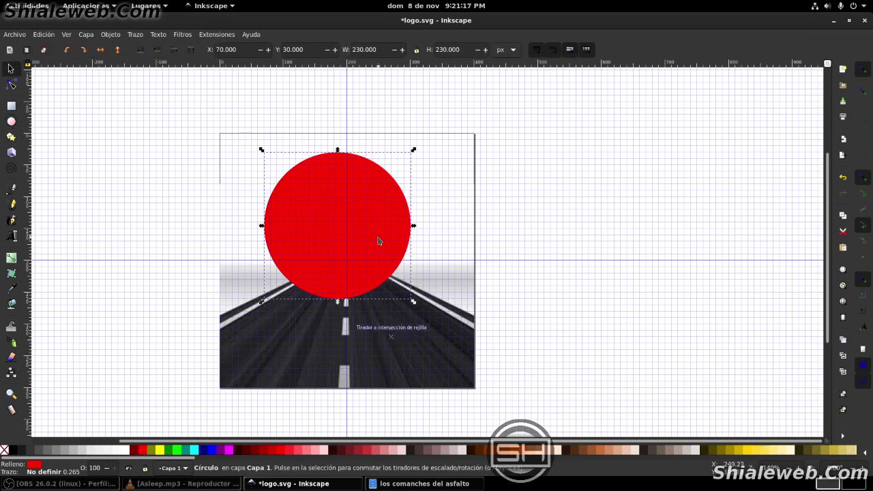
key(Page_Down)
key(Page_Up)
Centre the circle horizontally near the page top with small nudges, then deselect it
drag(379, 218, 389, 220)
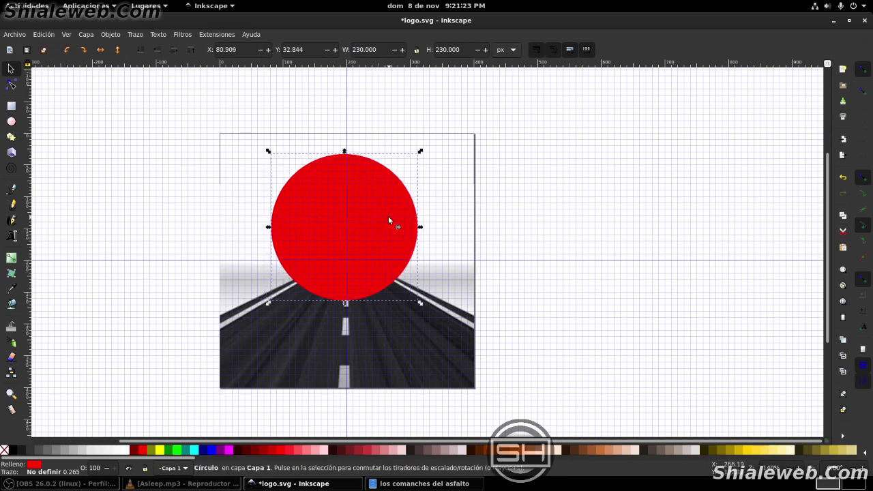
key(Right)
key(Up)
key(Up)
key(Up)
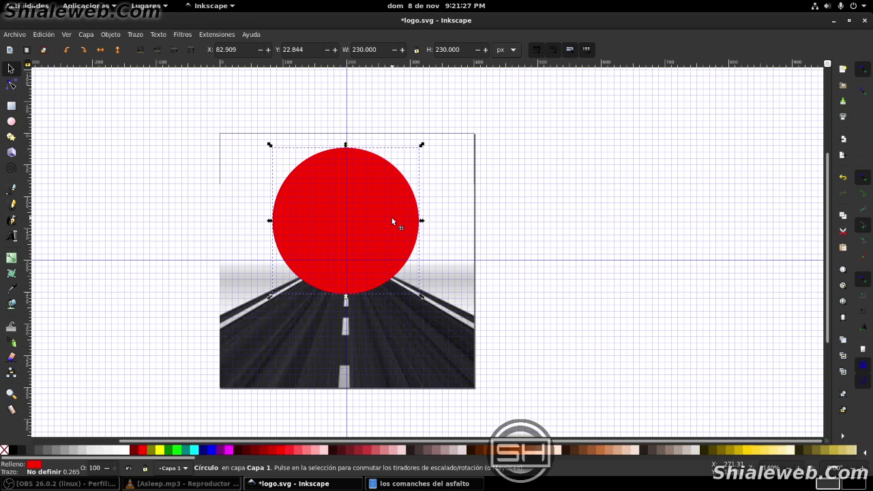
key(Up)
key(Right)
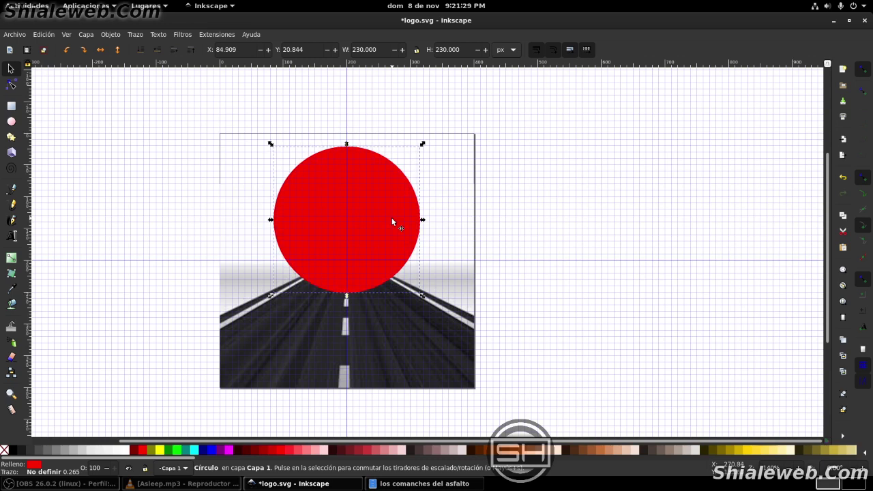
key(Up)
key(Down)
key(Up)
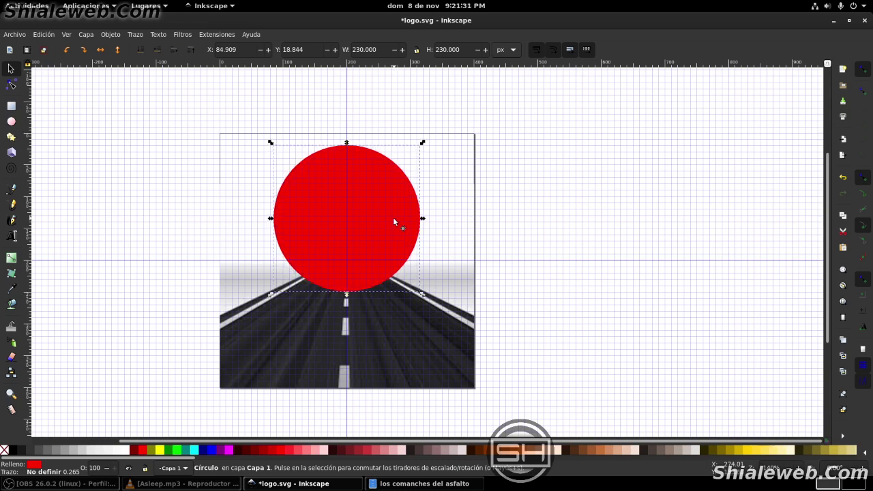
drag(375, 166, 374, 167)
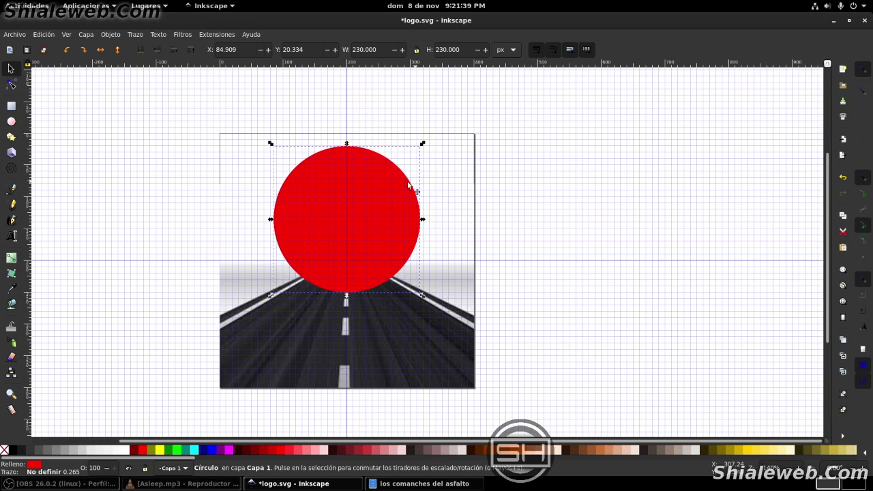
key(Escape)
Lower the red circle behind the road photo, leaving a semicircle sun
drag(518, 201, 466, 213)
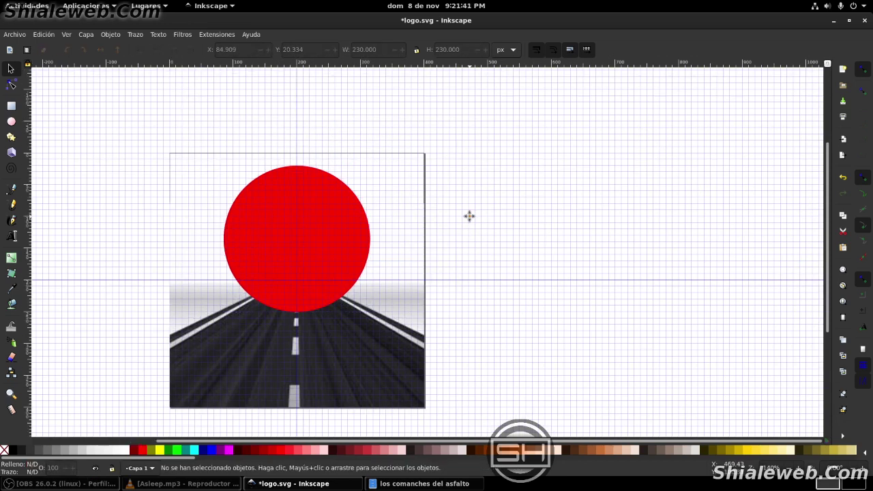
click(288, 193)
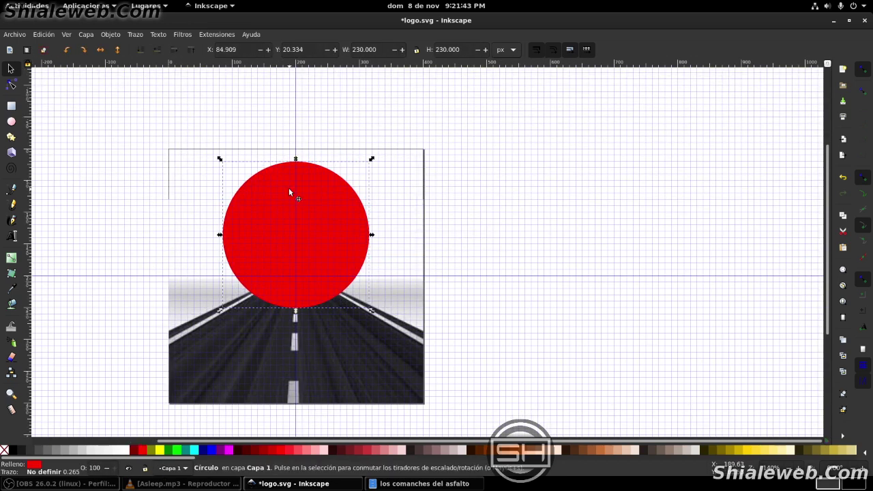
key(Page_Down)
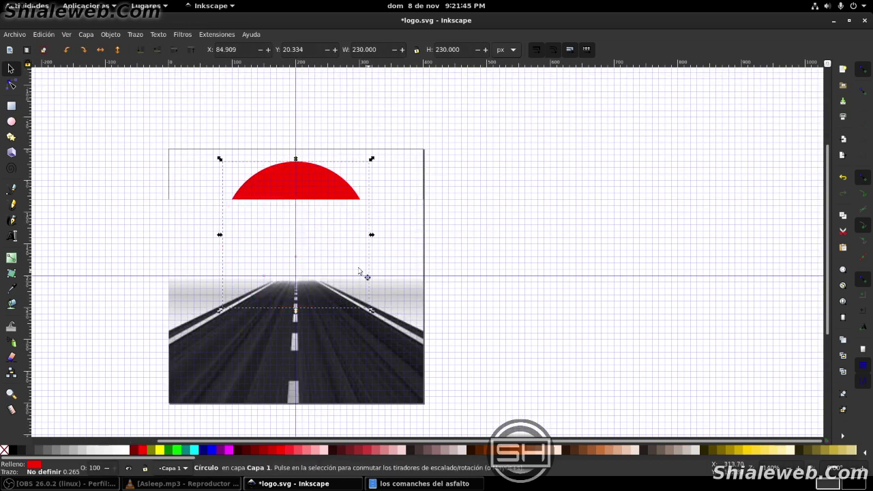
Save the logo and reset the canvas rotation to level
click(19, 34)
click(27, 102)
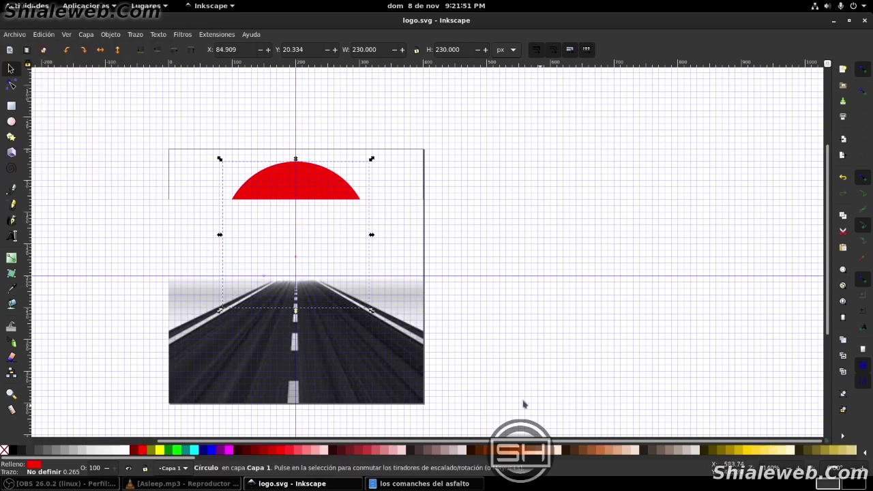
ctrl+shift+scroll(332, 326, down, 5)
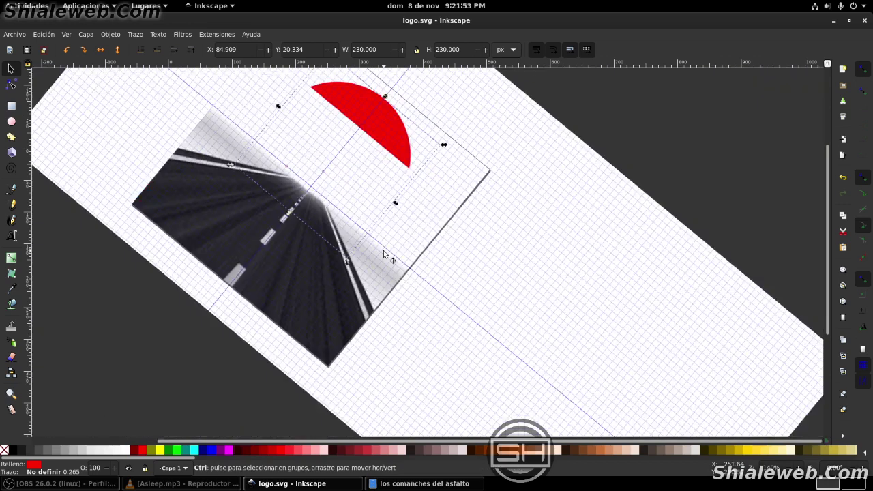
ctrl+shift+scroll(332, 326, up, 4)
ctrl+shift+scroll(332, 326, down, 2)
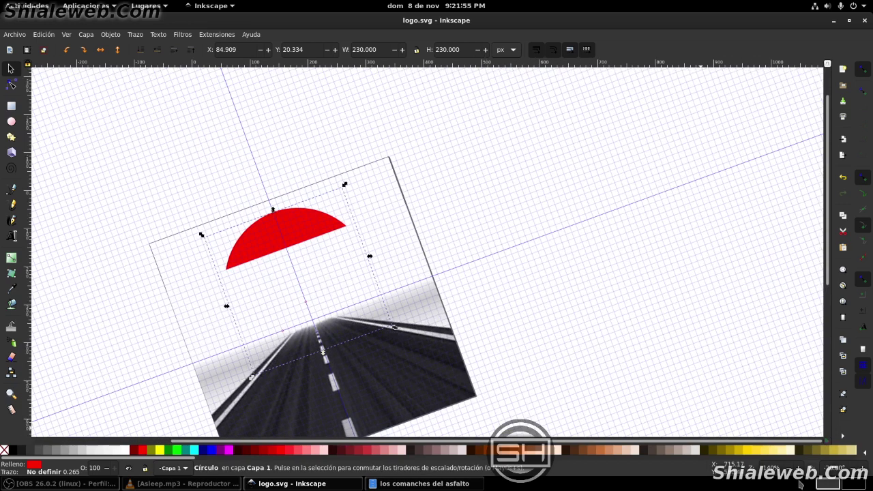
text(0)
key(Return)
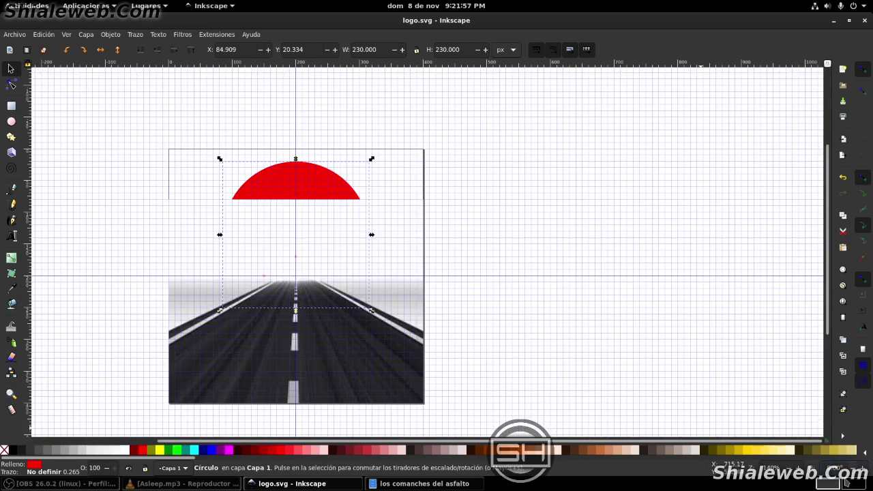
ctrl+scroll(375, 275, up, 1)
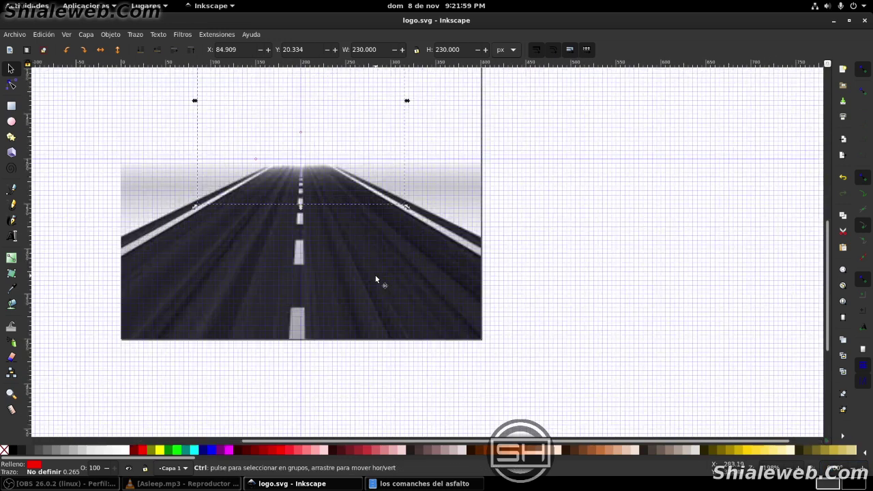
ctrl+scroll(375, 275, up, 2)
ctrl+scroll(375, 280, up, 2)
ctrl+scroll(375, 280, down, 2)
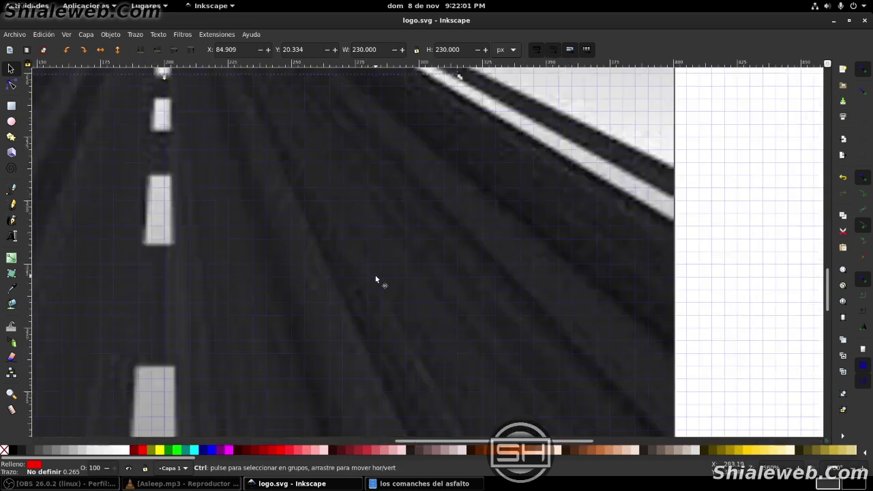
ctrl+scroll(375, 279, down, 3)
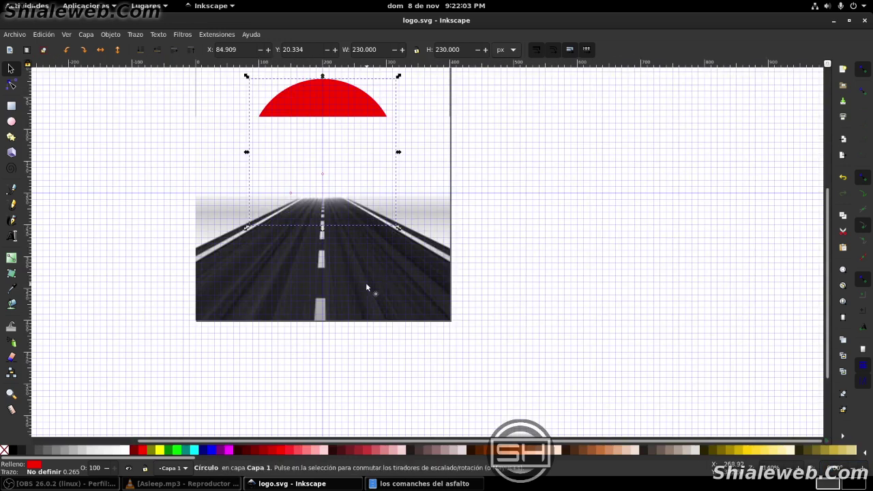
Trace a closed road outline from both bottom corners to the vanishing point, then save logo.svg
click(11, 189)
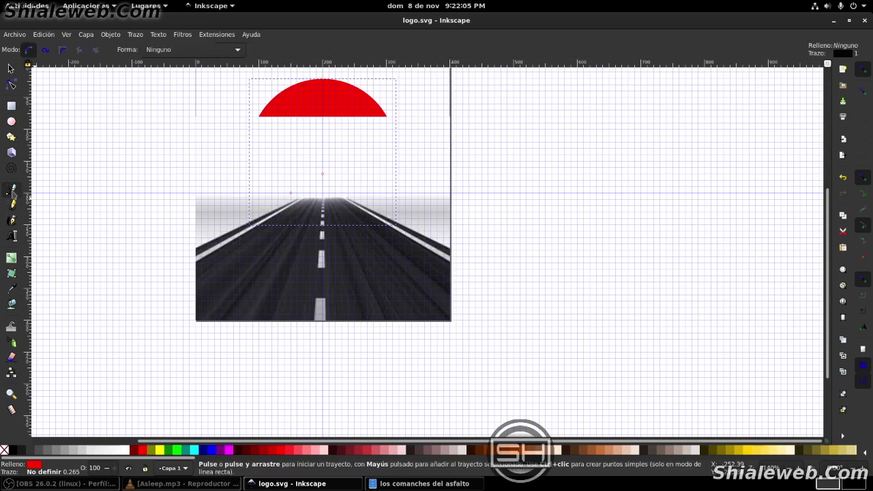
click(196, 321)
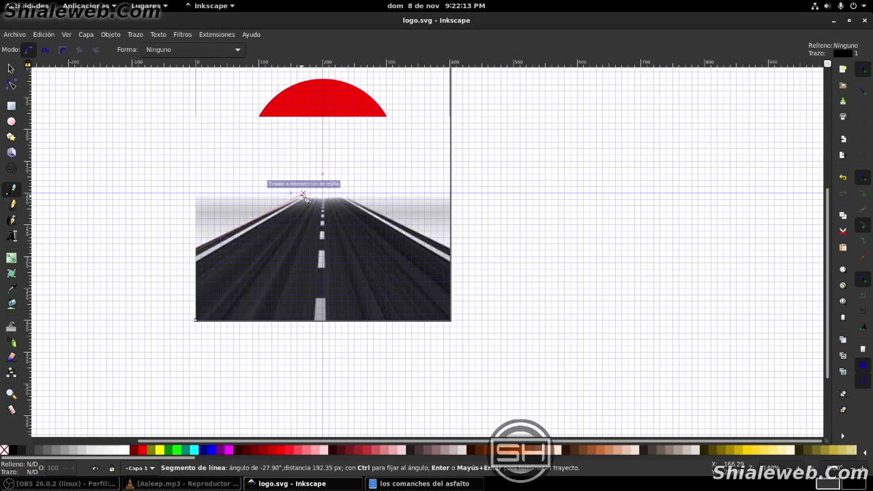
click(305, 195)
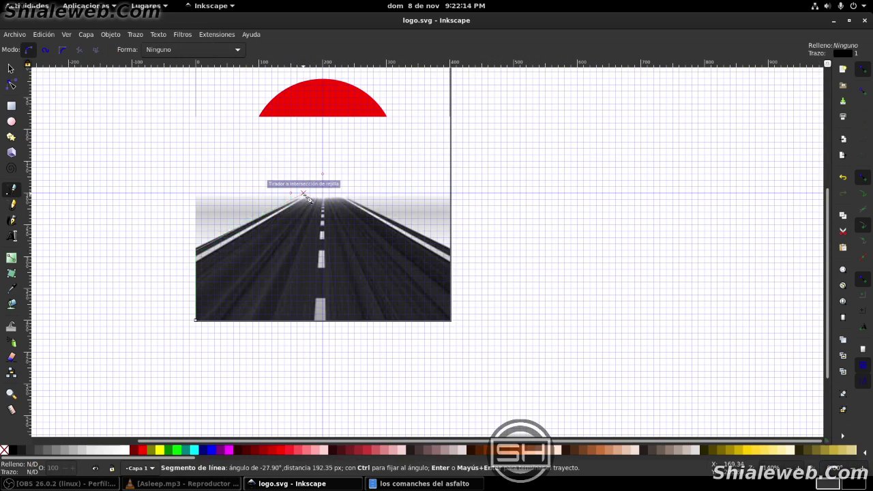
click(349, 195)
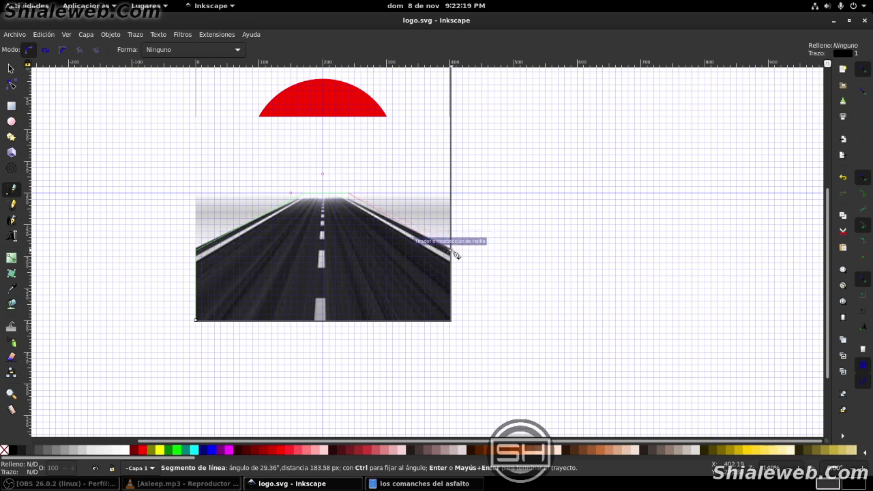
click(450, 252)
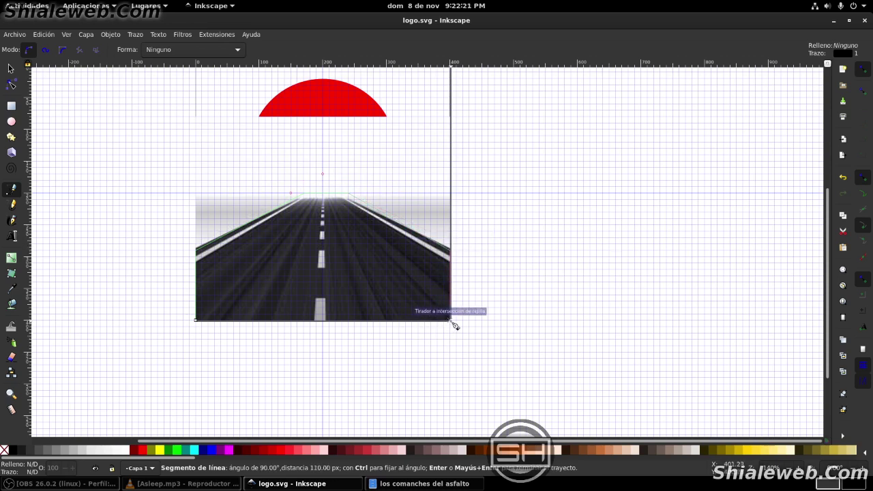
click(450, 319)
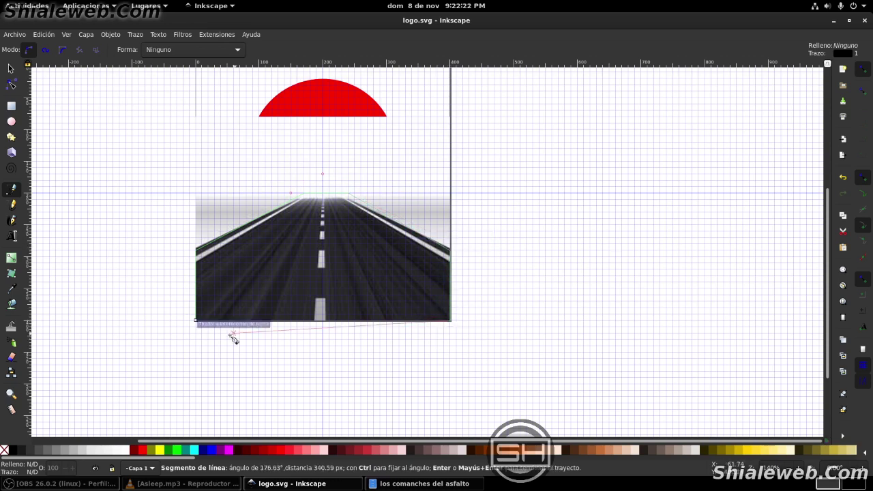
click(196, 321)
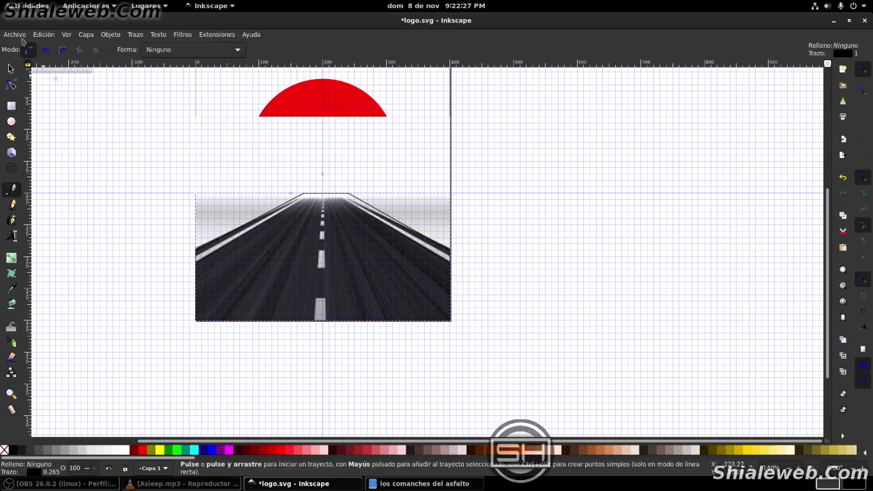
click(15, 34)
click(27, 103)
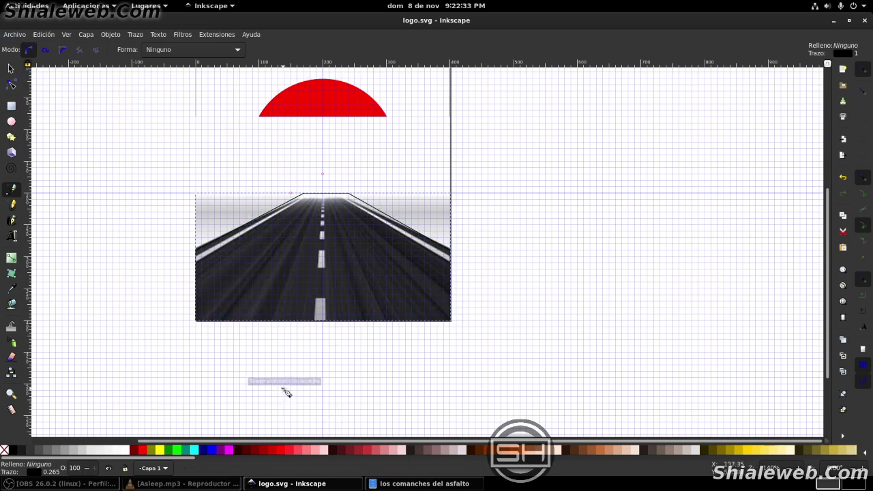
Draw a white 20 × 40 px dash at the road's bottom centre
click(11, 106)
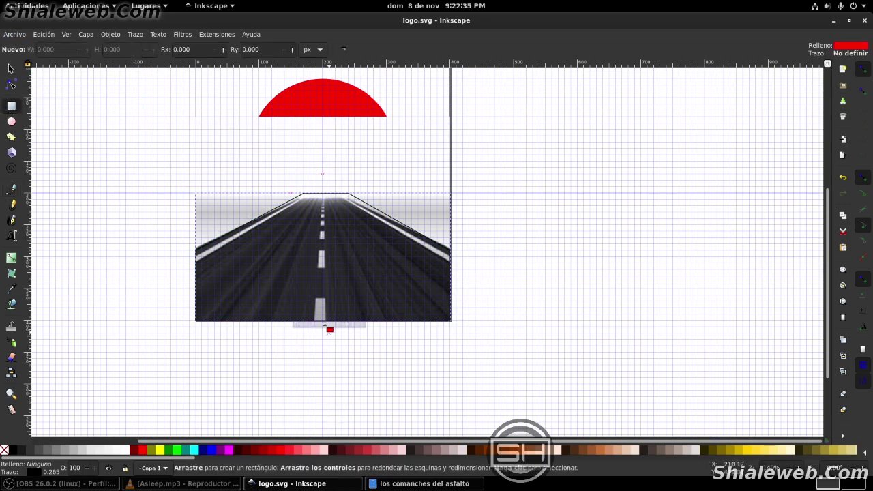
drag(317, 295, 330, 321)
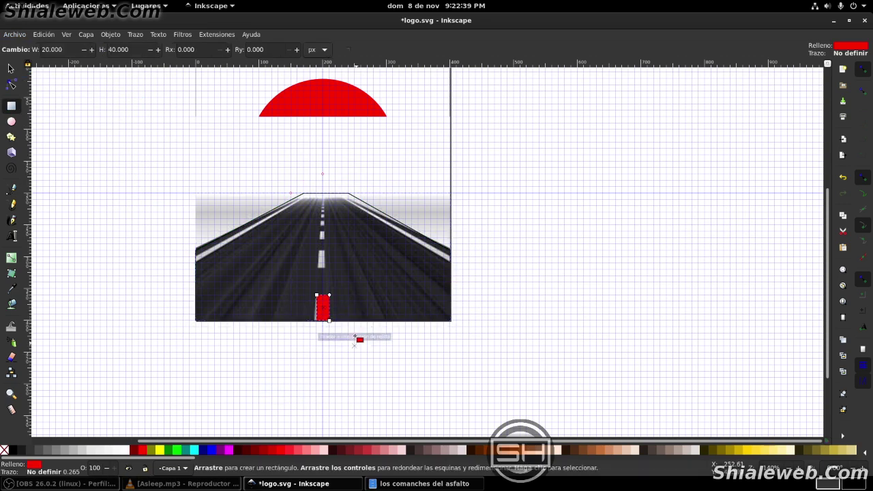
key(s)
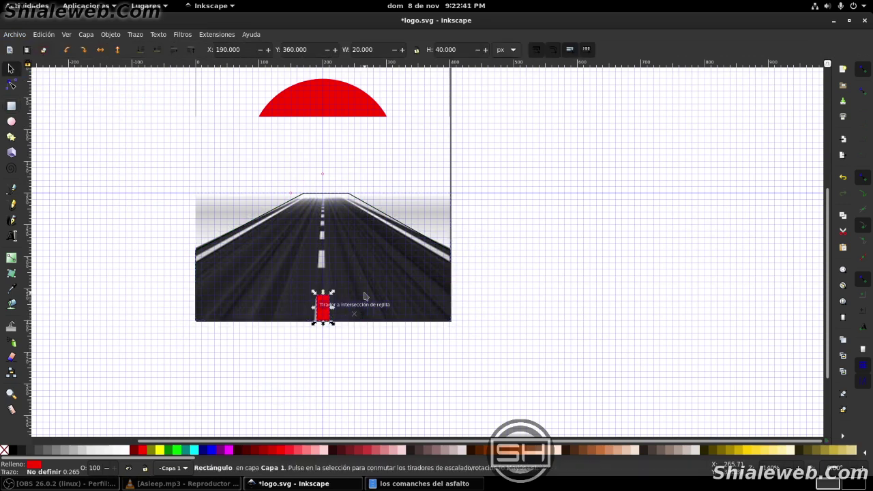
key(Left)
key(Left)
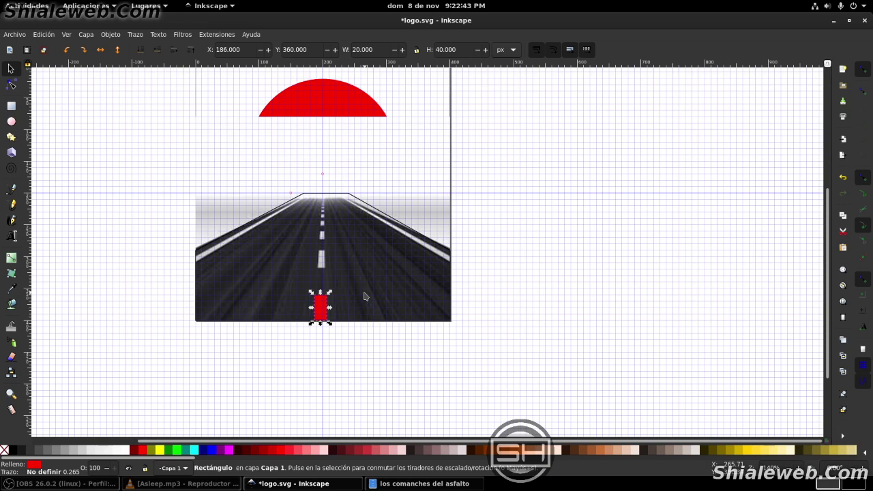
click(129, 452)
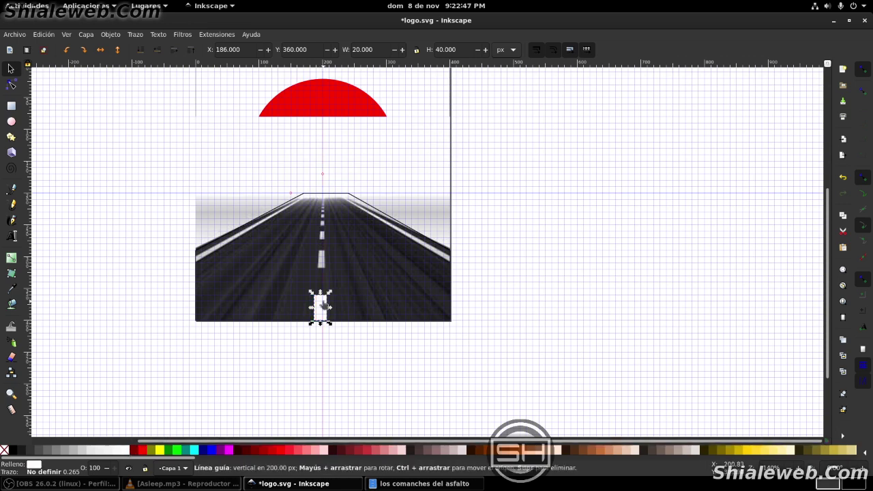
Remove the misplaced upper dash and nudge the bottom dash into the centre
ctrl+scroll(340, 254, up, 2)
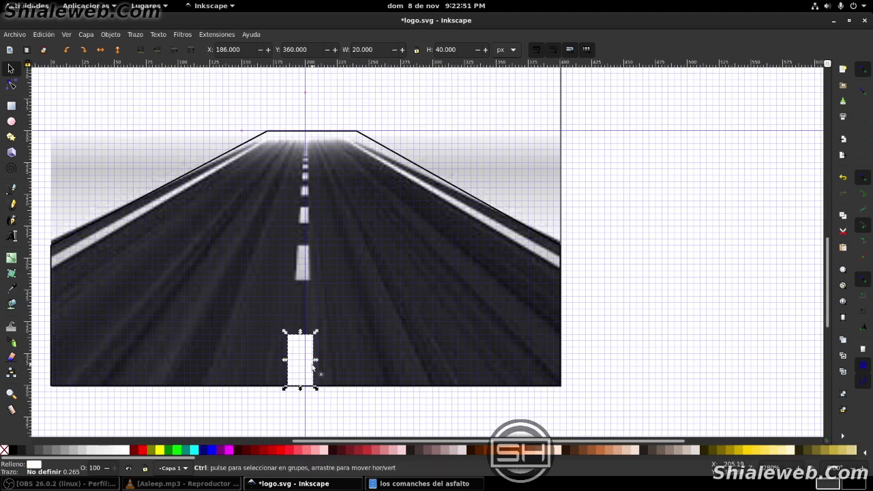
drag(311, 367, 311, 276)
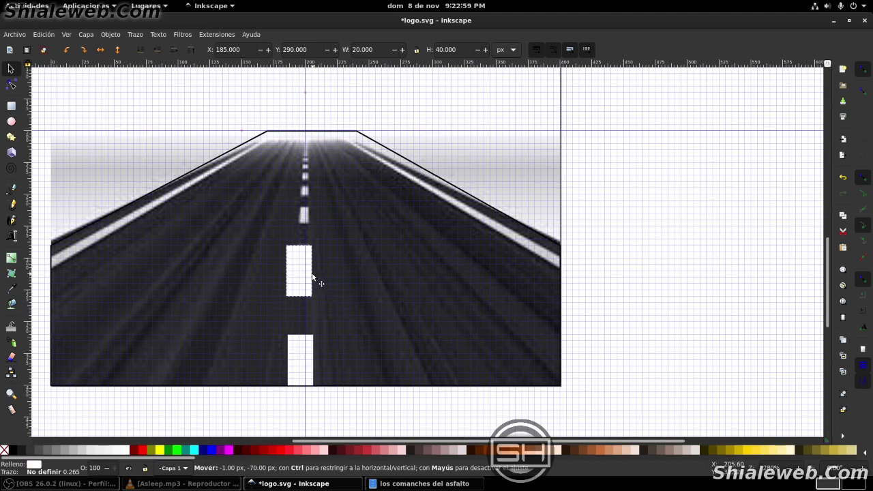
mouse_move(312, 276)
mouse_down()
mouse_move(314, 308)
mouse_move(311, 269)
mouse_up()
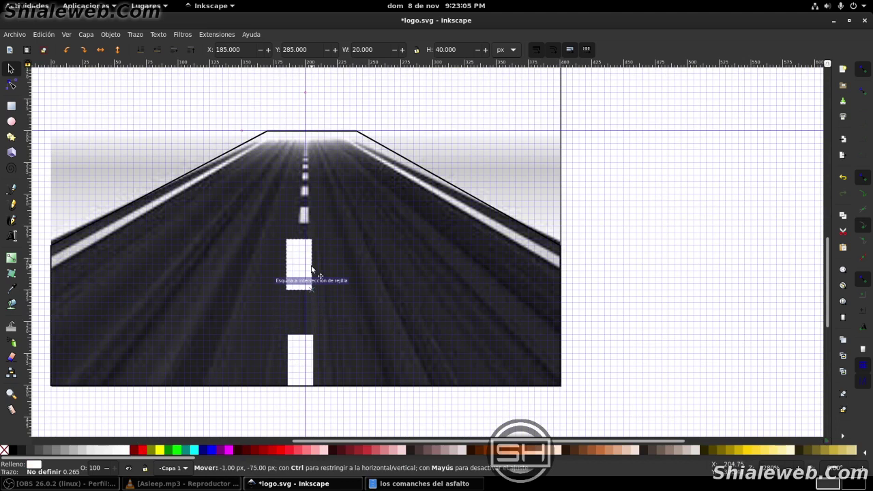
key(Delete)
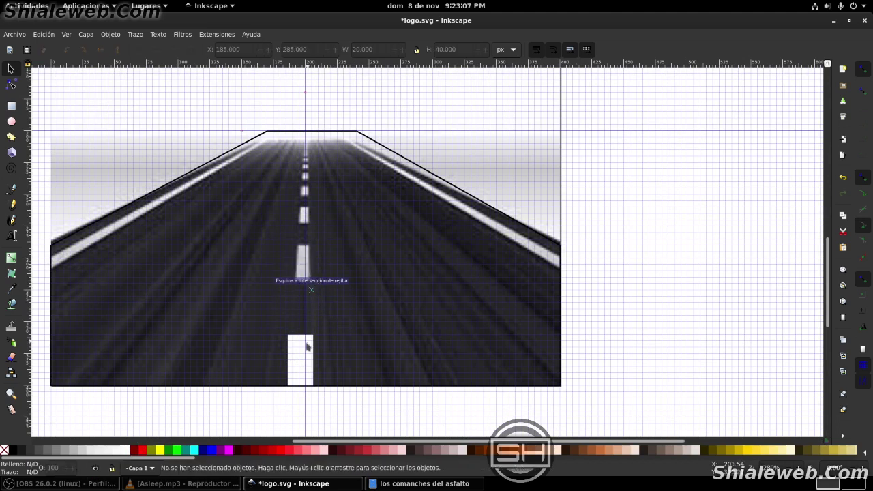
click(292, 353)
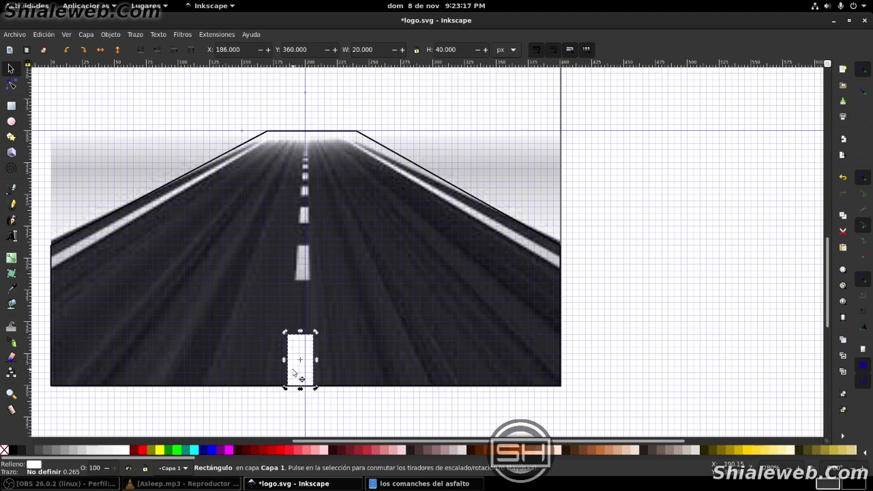
key(Right)
key(Right)
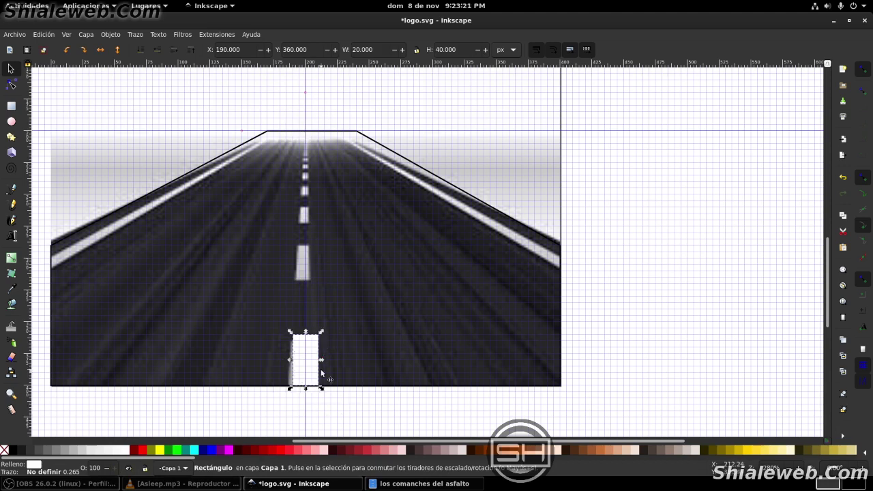
click(315, 369)
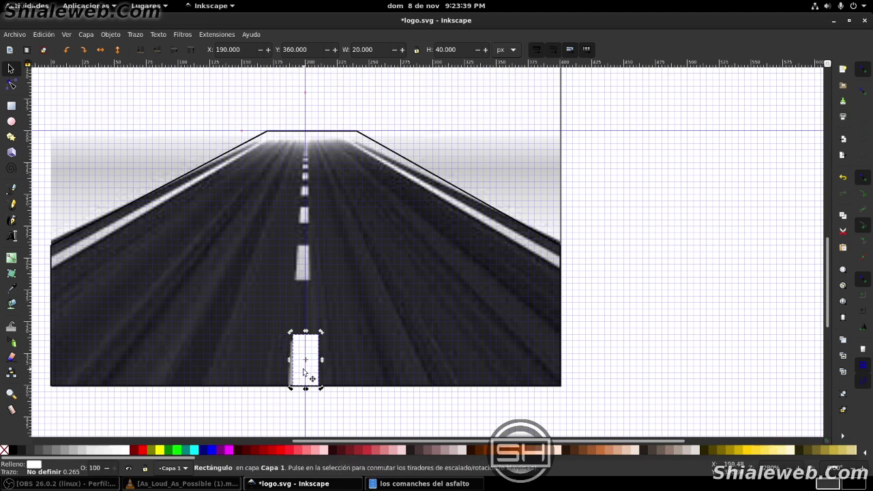
Duplicate the bottom dash and park the copy on the road's right side
key(ctrl+d)
drag(303, 372, 303, 270)
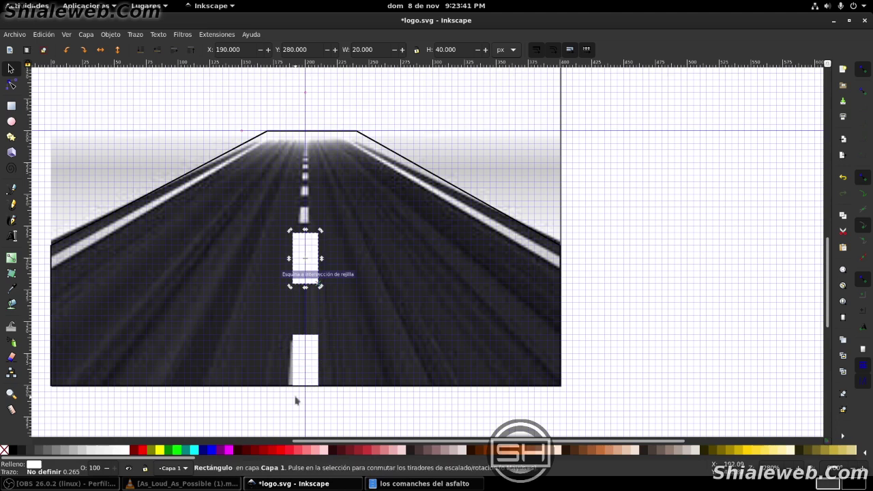
drag(313, 378, 328, 258)
key(Escape)
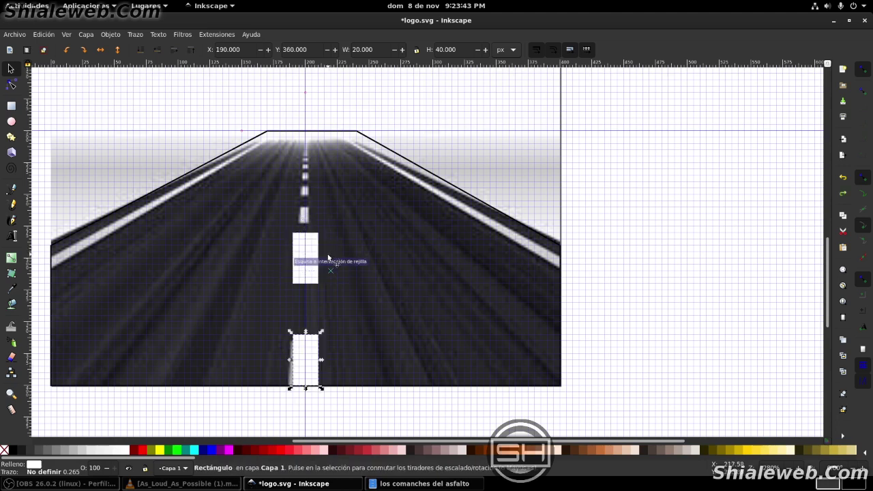
drag(318, 259, 472, 286)
key(Delete)
key(ctrl+z)
click(301, 369)
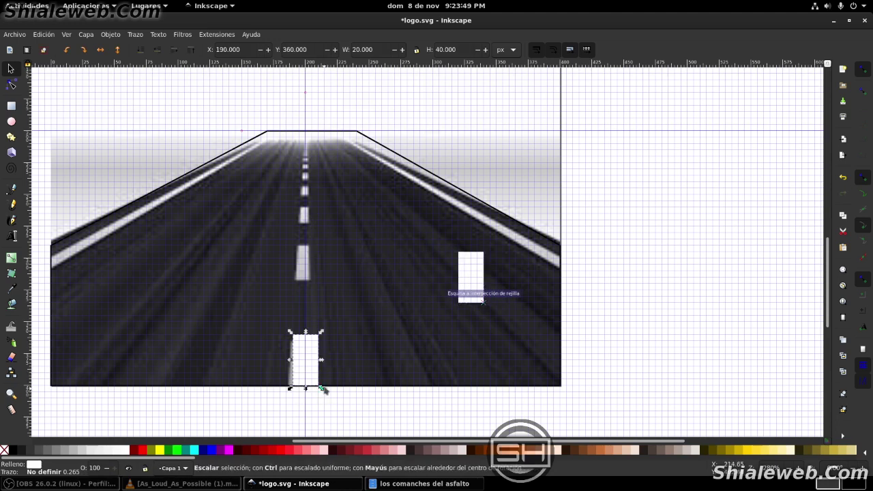
Convert the bottom dash rectangle into a path
key(n)
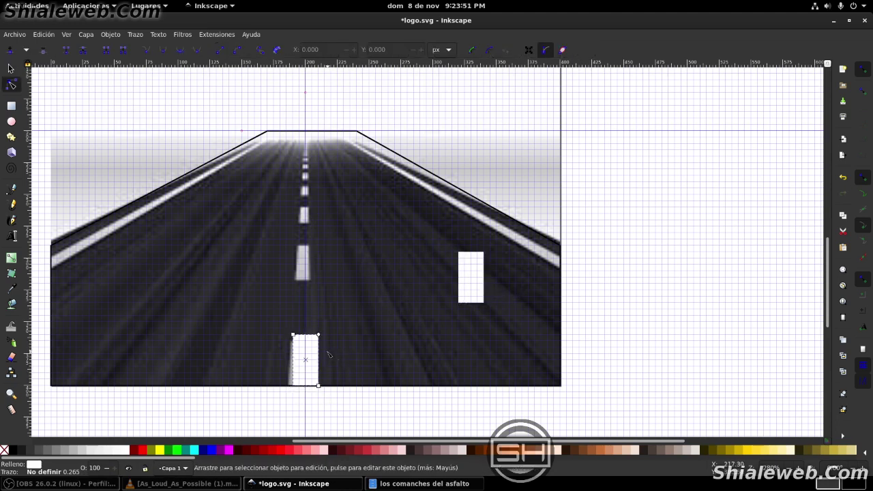
key(s)
click(135, 34)
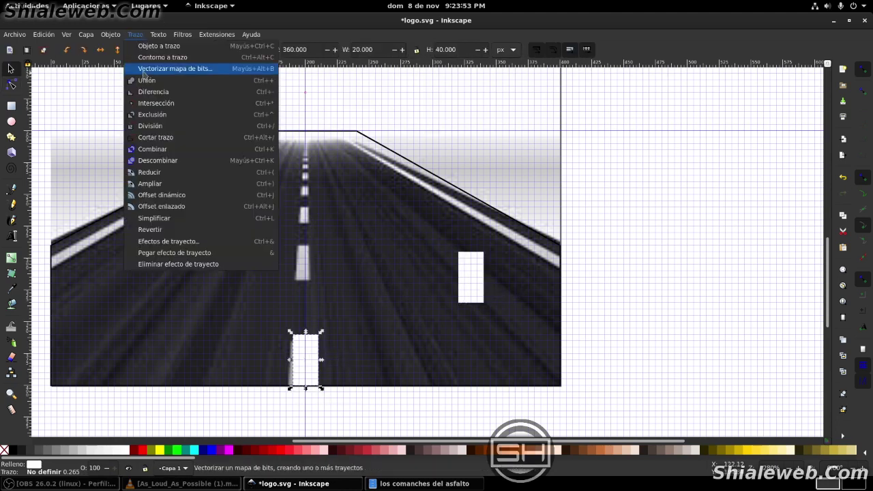
click(174, 45)
Stretch the dash's top nodes up to the horizon and pull them inward to taper
key(n)
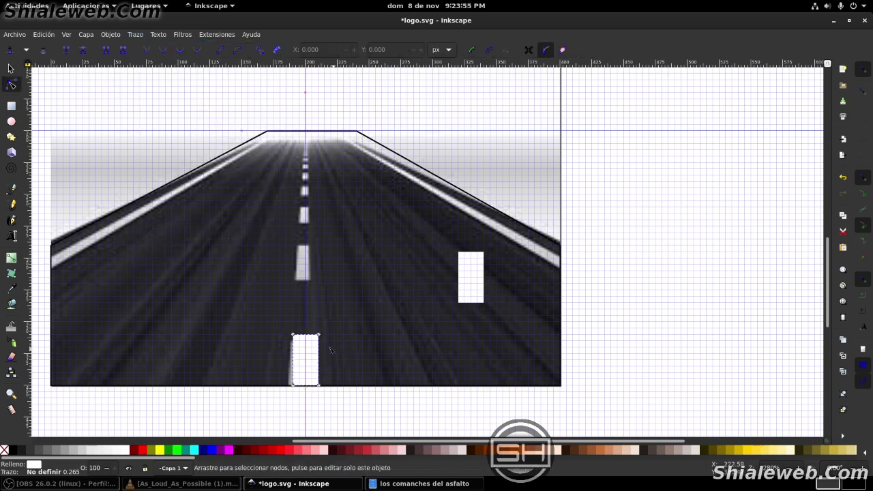
drag(333, 350, 179, 303)
drag(322, 335, 315, 131)
key(Left)
key(Left)
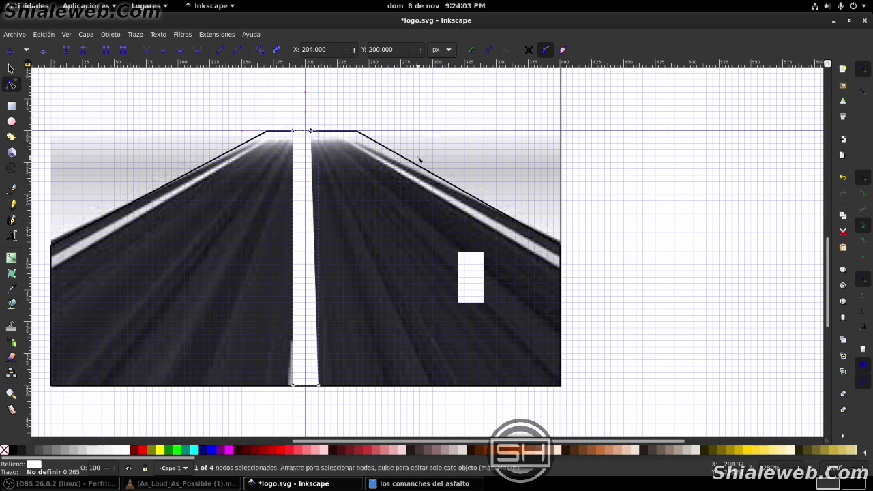
key(Left)
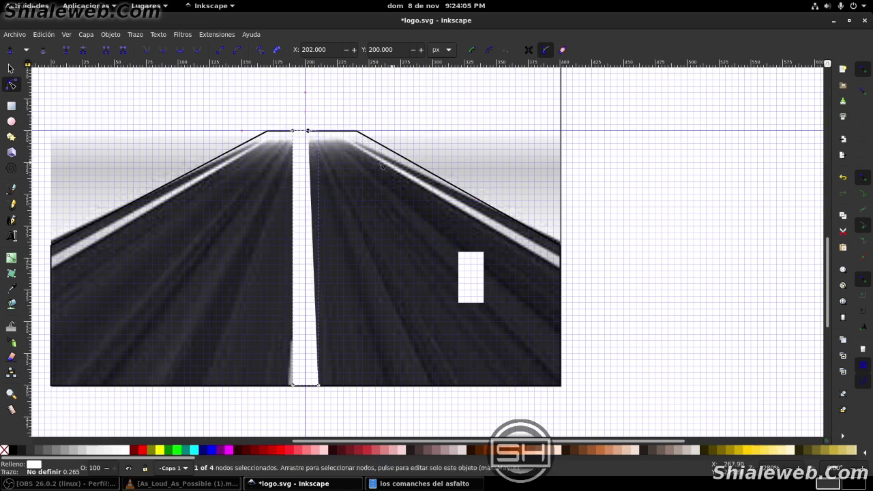
click(293, 130)
key(Right)
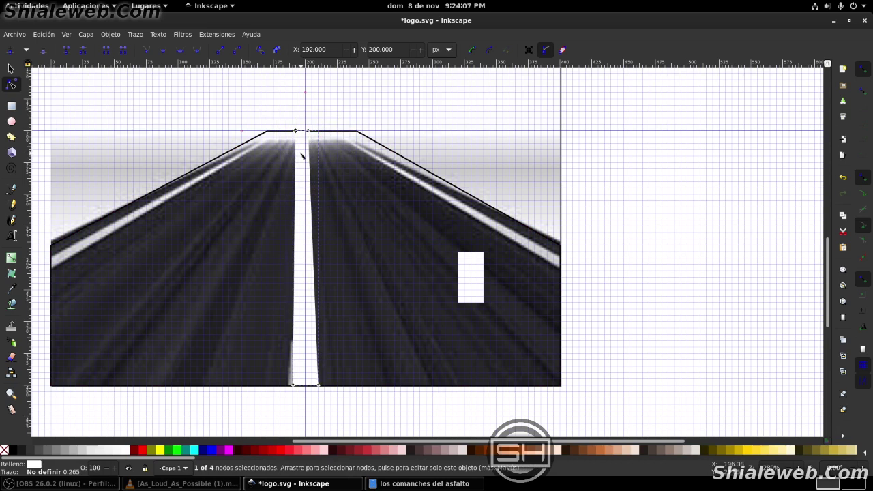
key(Right)
key(Right)
key(Right)
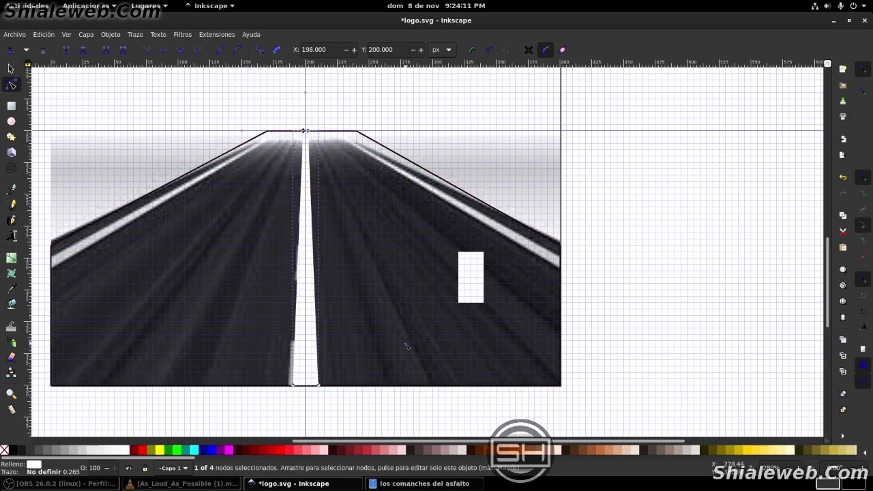
key(s)
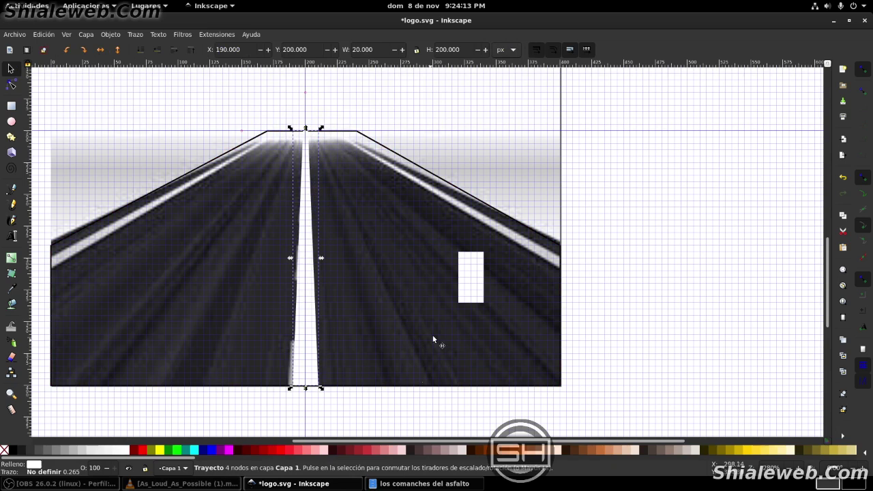
Move the spare rectangle onto the stripe and place a shorter copy higher up
click(467, 284)
mouse_move(468, 289)
mouse_down()
mouse_move(302, 315)
mouse_move(306, 322)
mouse_move(333, 311)
mouse_move(316, 313)
mouse_up()
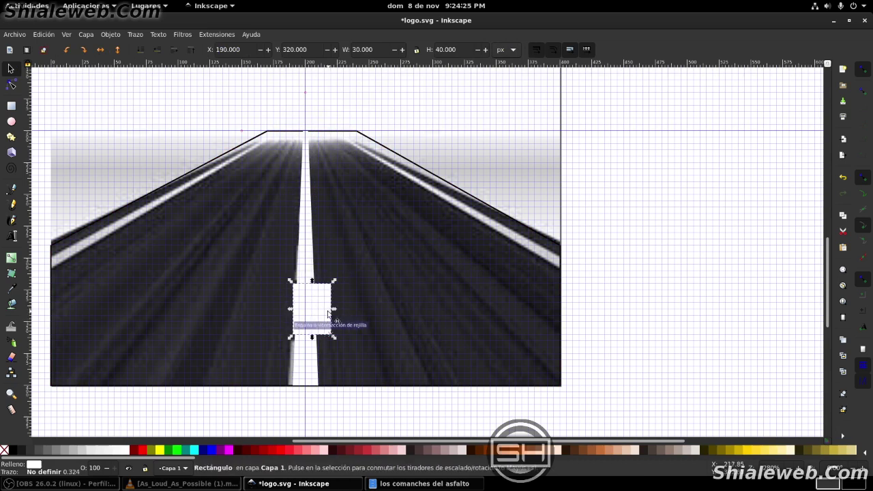
key(ctrl+d)
drag(326, 314, 320, 216)
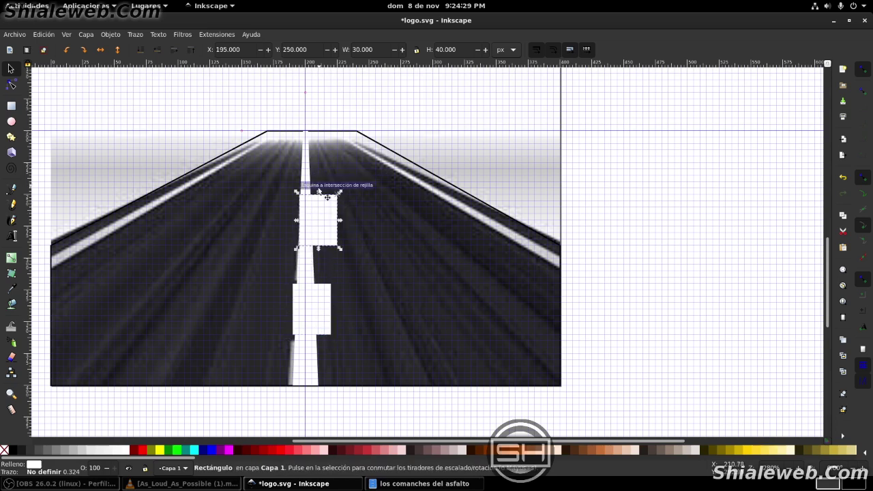
drag(323, 198, 314, 219)
key(Escape)
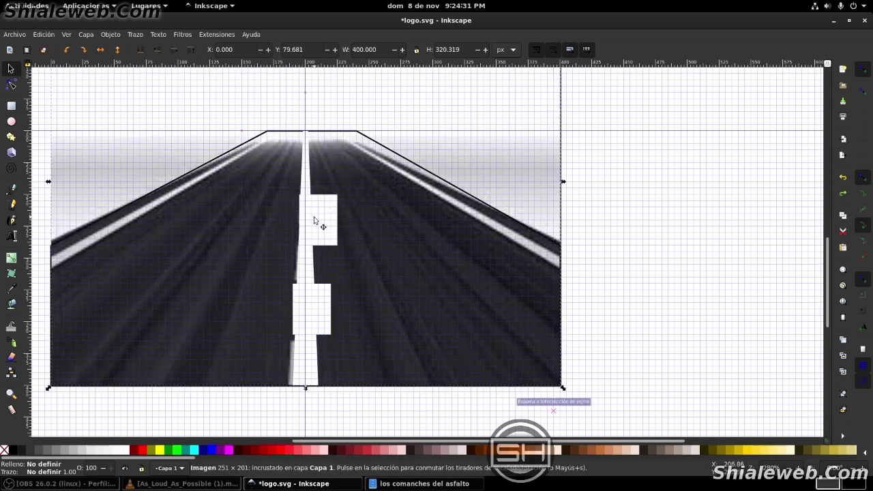
click(334, 214)
drag(334, 215, 306, 220)
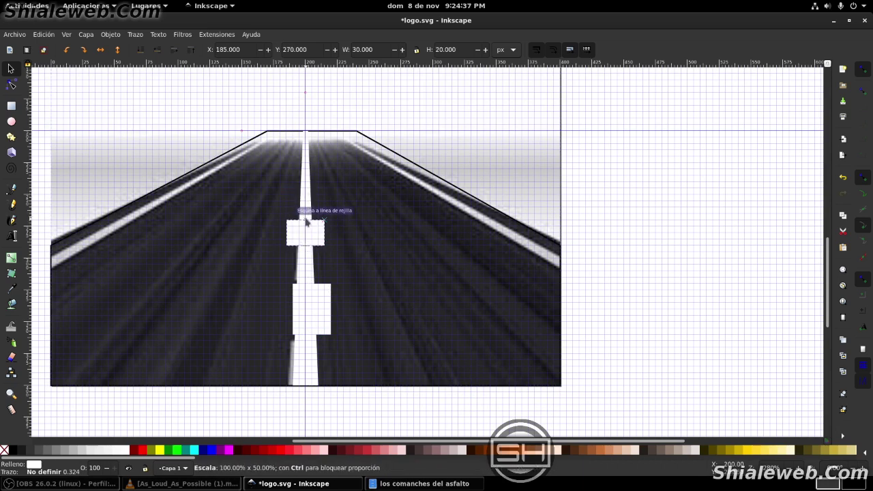
drag(306, 220, 307, 210)
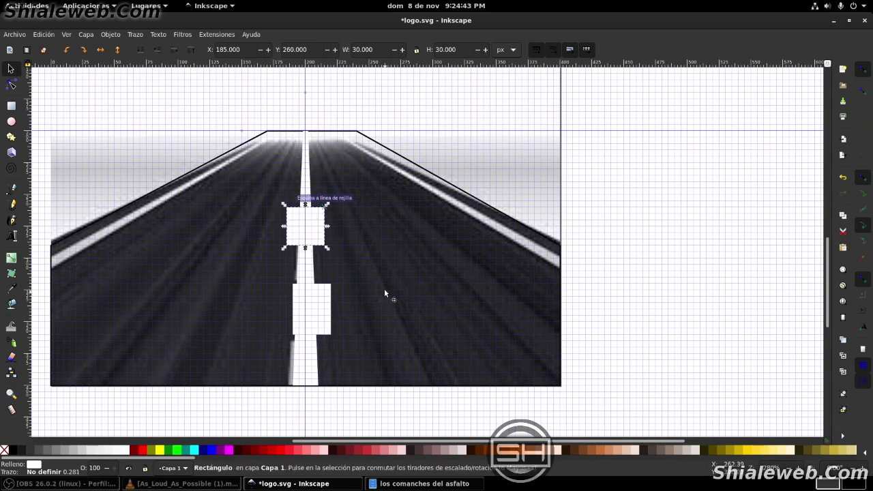
key(Up)
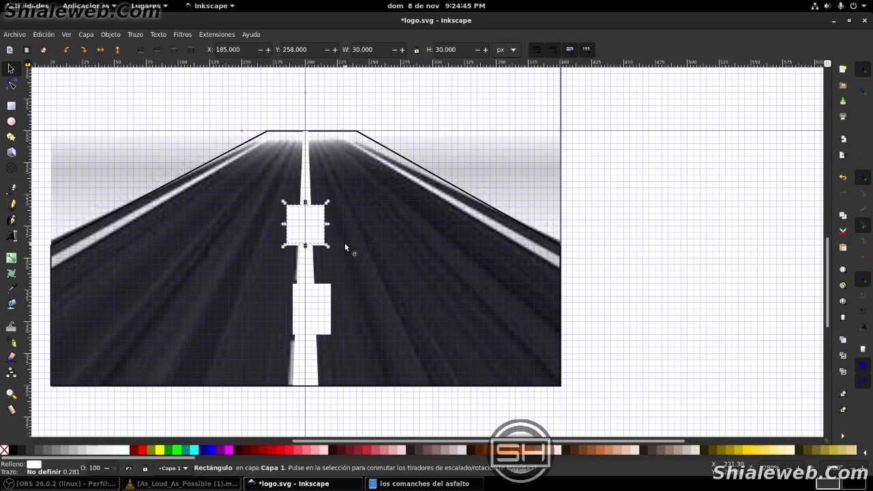
Add two more copies further up, shortened to 18 px and 7 px tall
key(ctrl+d)
key(Up)
key(Up)
key(Up)
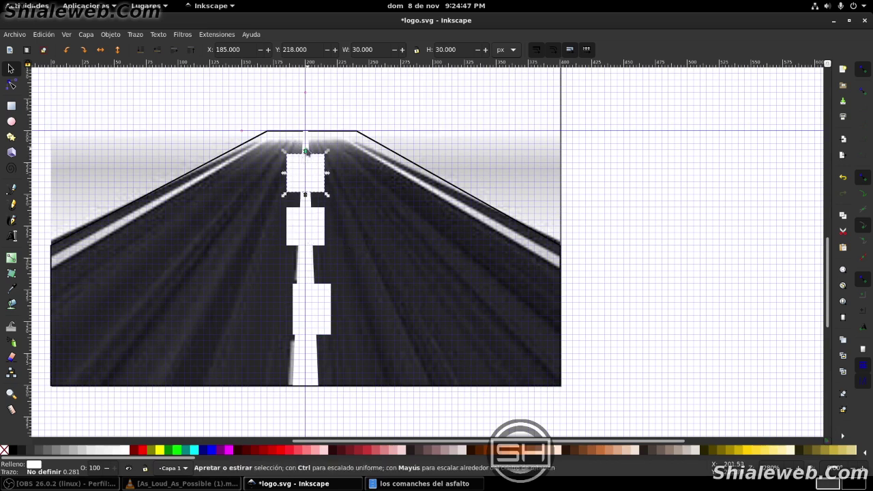
drag(306, 151, 306, 172)
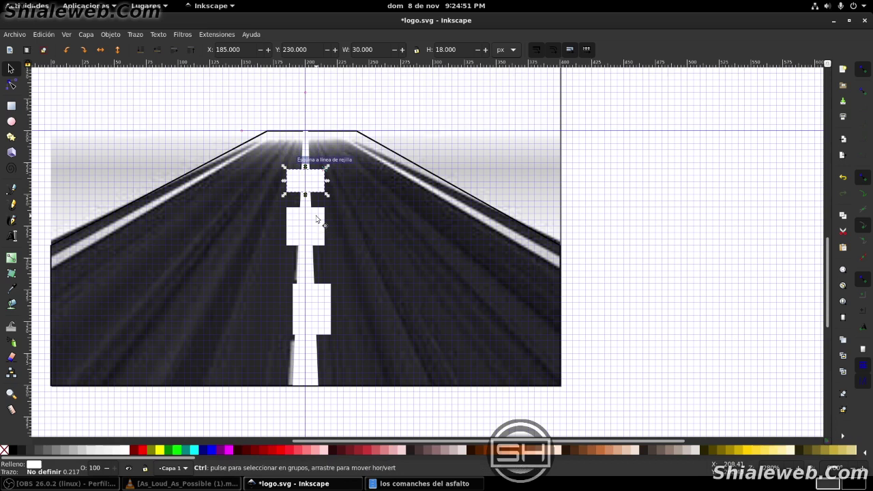
key(ctrl+d)
key(Up)
key(Up)
key(Up)
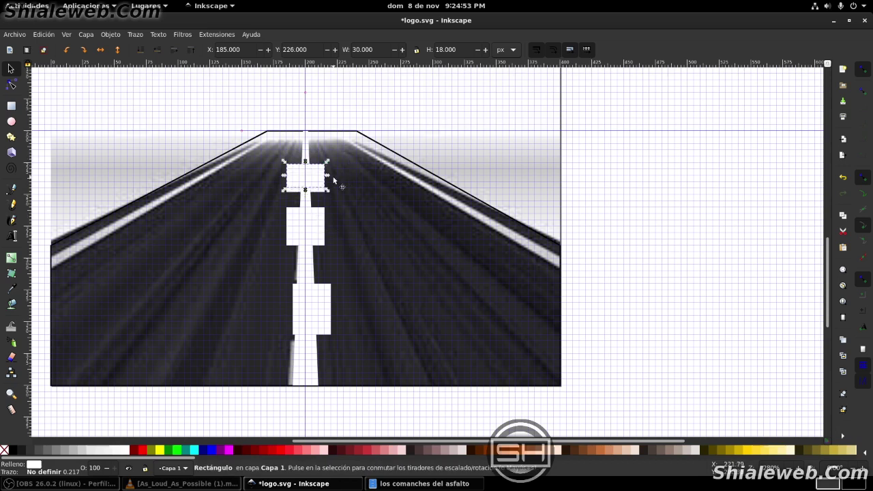
key(Up)
key(Up)
key(Up)
drag(306, 133, 302, 152)
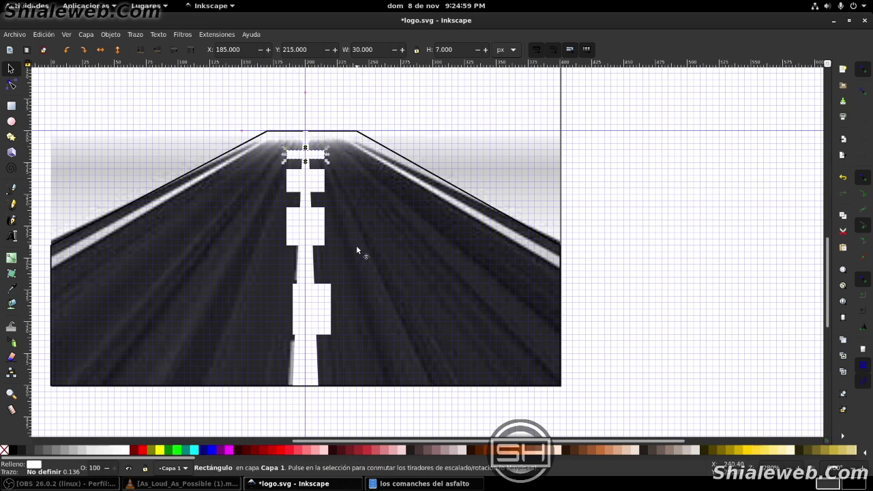
Select the white blocks and union them into one shape
shift+click(325, 178)
shift+click(324, 240)
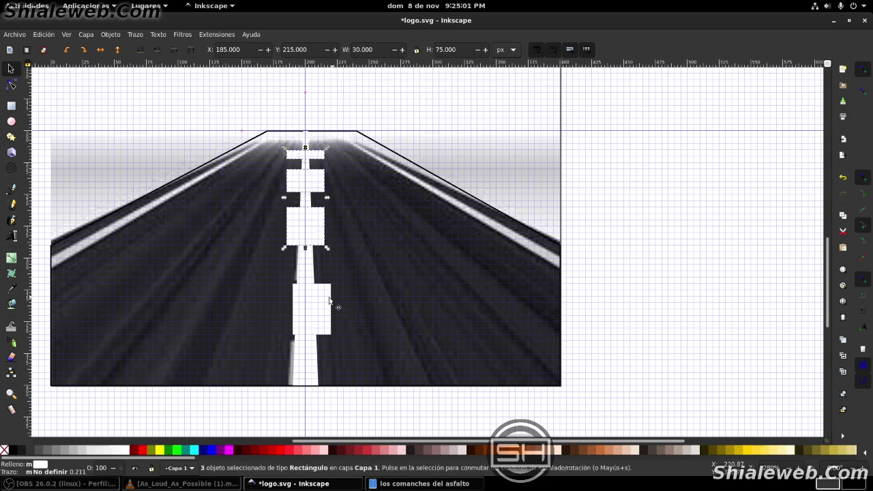
shift+click(328, 300)
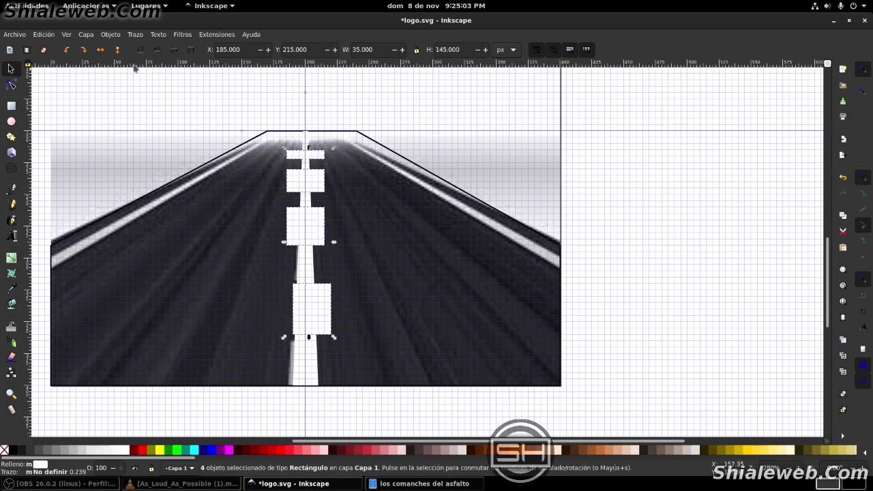
click(139, 35)
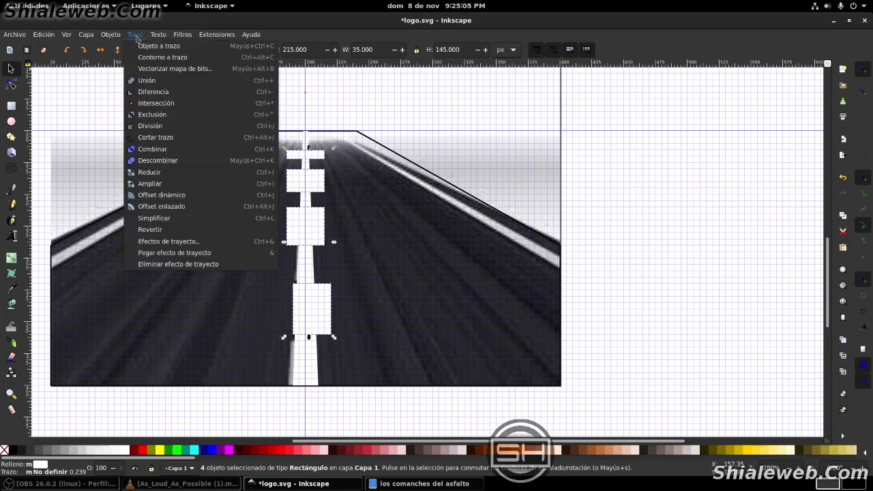
click(140, 35)
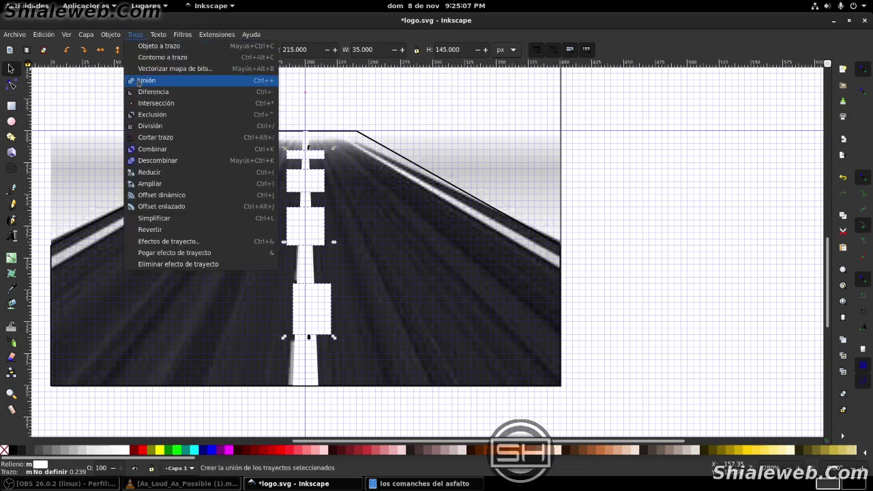
click(140, 80)
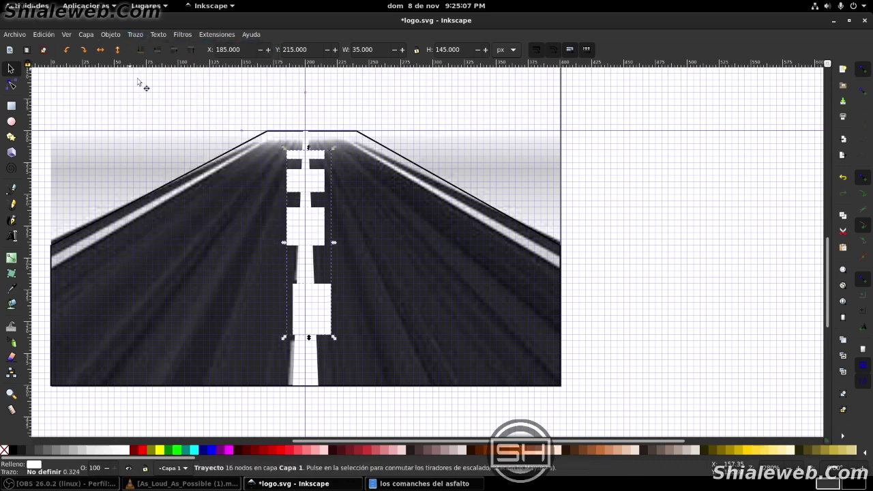
Subtract the combined blocks from the centre strip with Path > Difference
shift+click(311, 375)
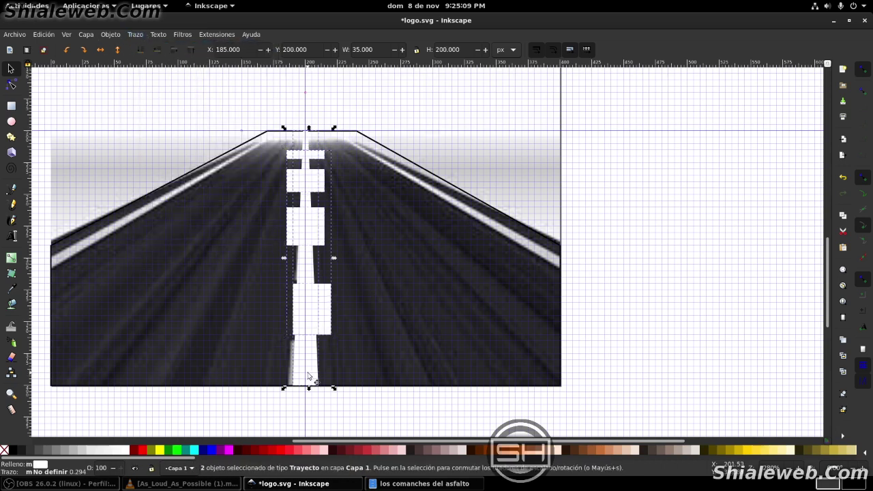
click(136, 35)
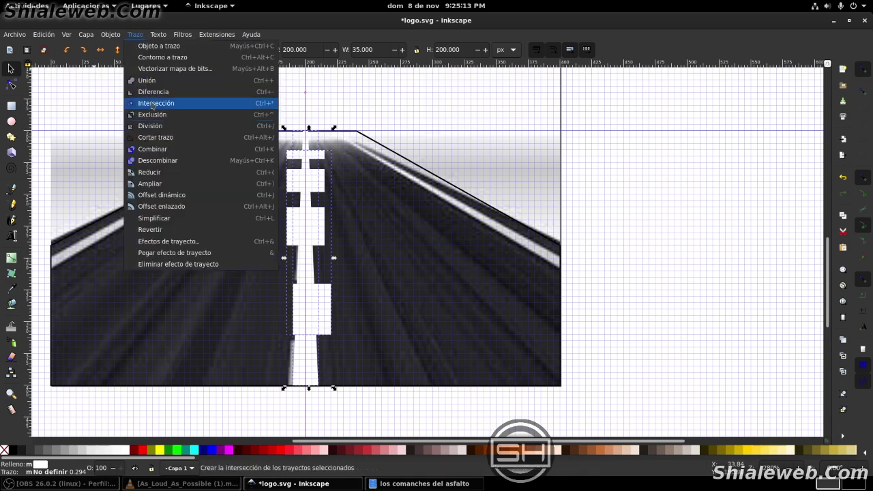
click(154, 92)
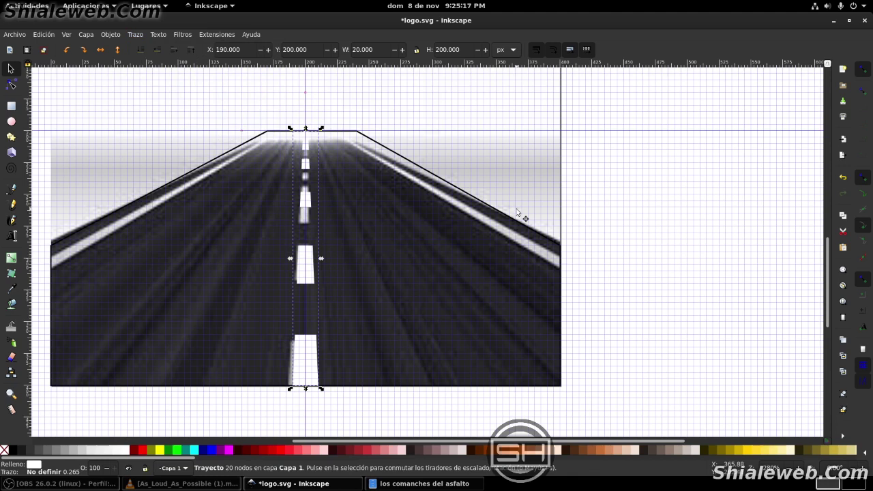
click(12, 34)
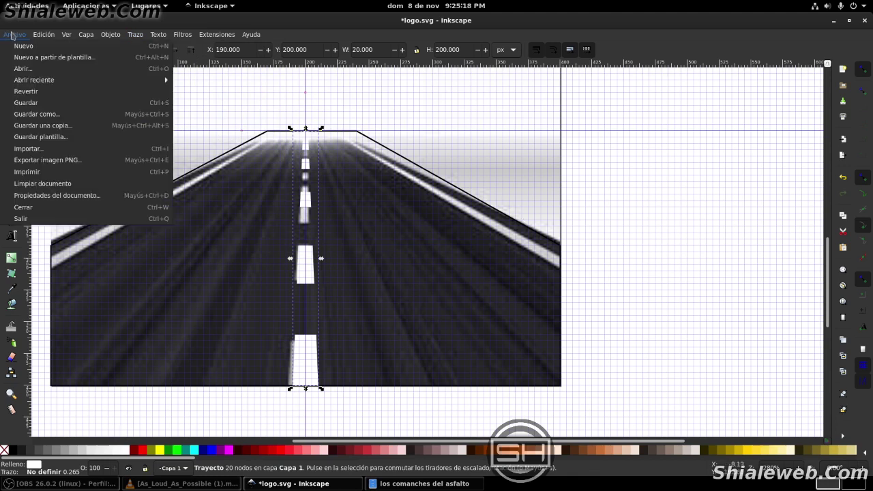
Save the logo, then reposition an upper dash's two nodes with arrow-key nudges
click(32, 104)
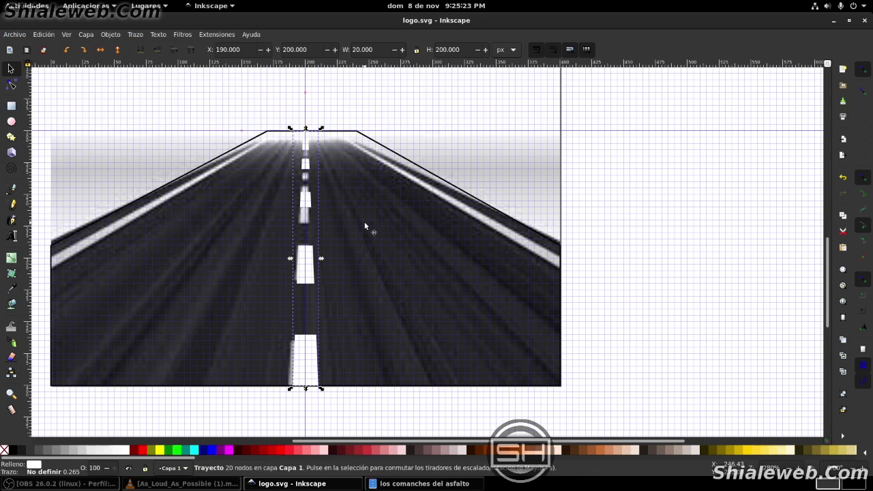
key(n)
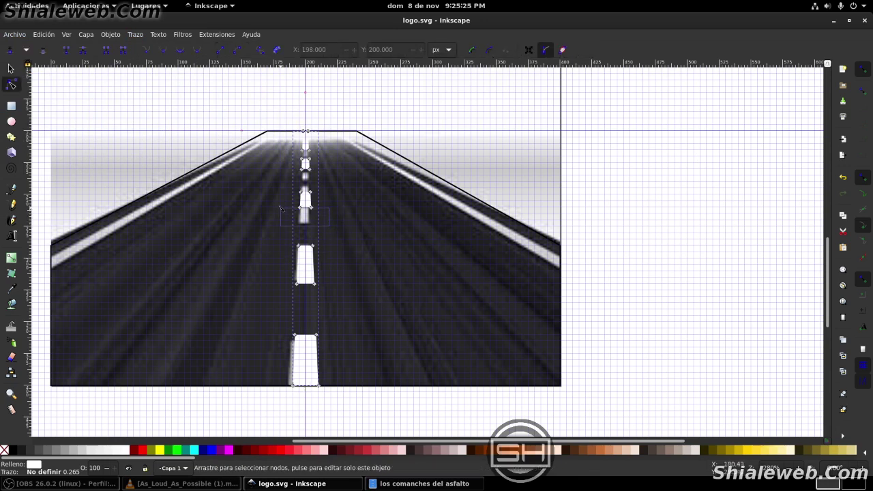
drag(324, 226, 283, 202)
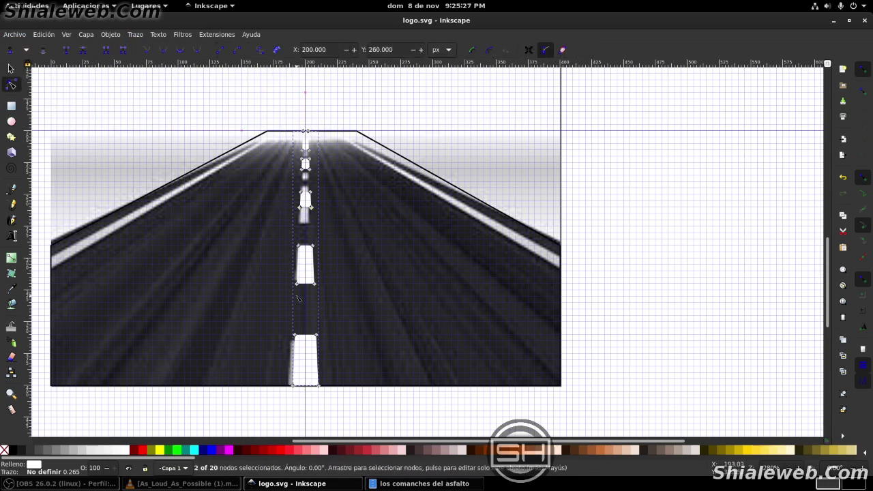
key(Down)
key(Down)
key(Down)
key(Down)
key(Down)
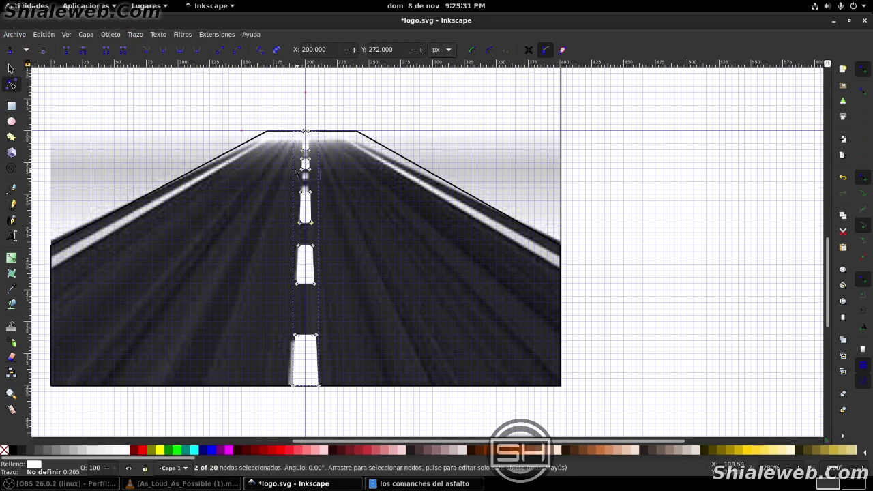
key(shift+Up)
key(shift+Up)
key(shift+Down)
key(shift+Down)
key(shift+Up)
key(Escape)
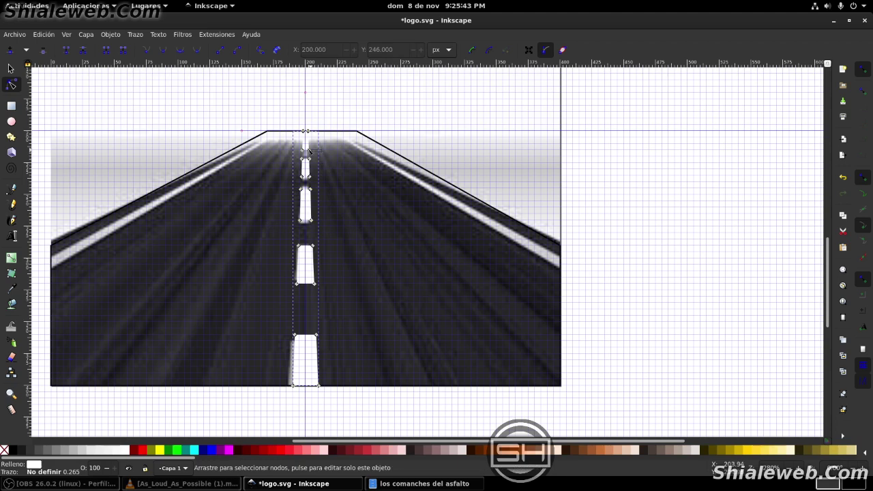
Select the next dash's nodes, save again, and deselect the centre line
drag(308, 148, 292, 151)
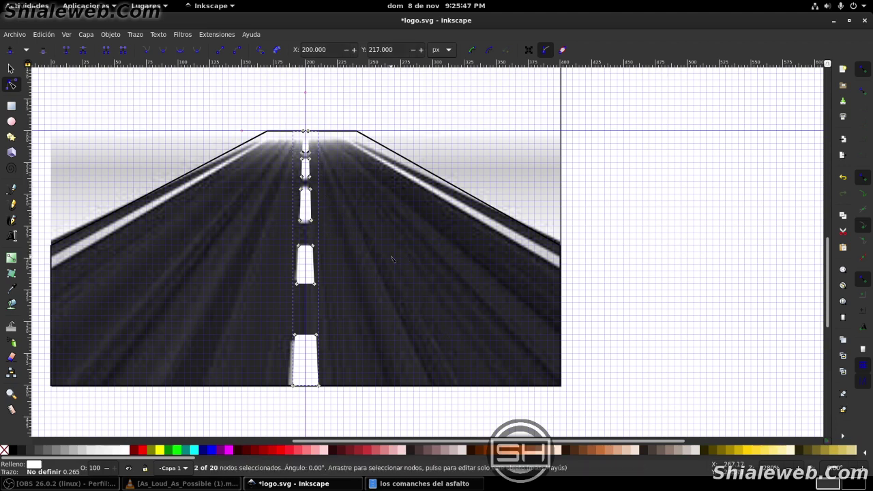
key(ctrl+s)
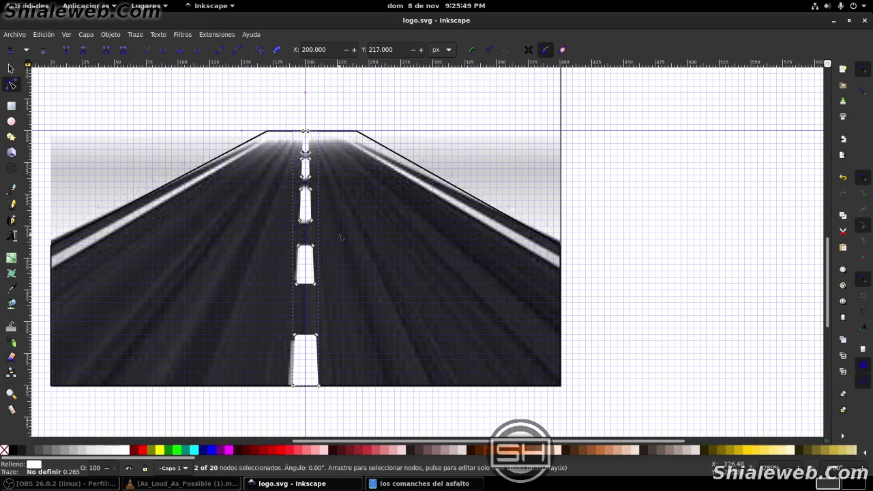
scroll(337, 240, down, 4)
scroll(339, 236, up, 7)
scroll(340, 236, down, 1)
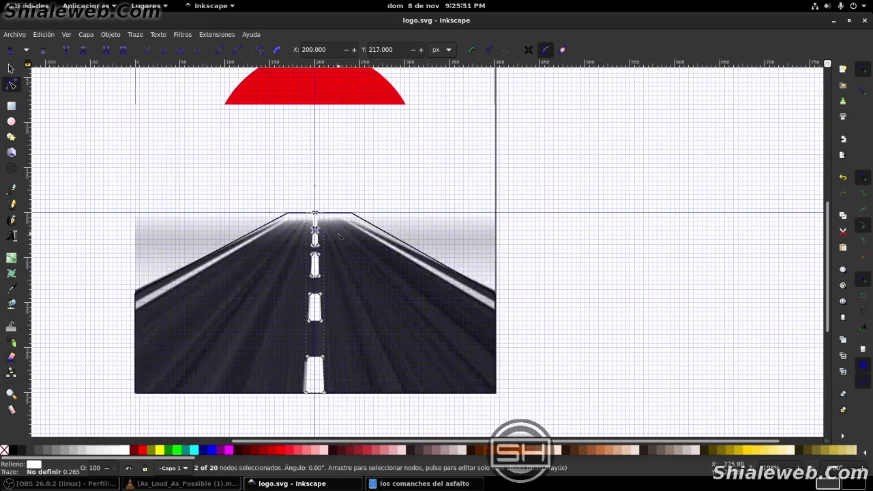
key(s)
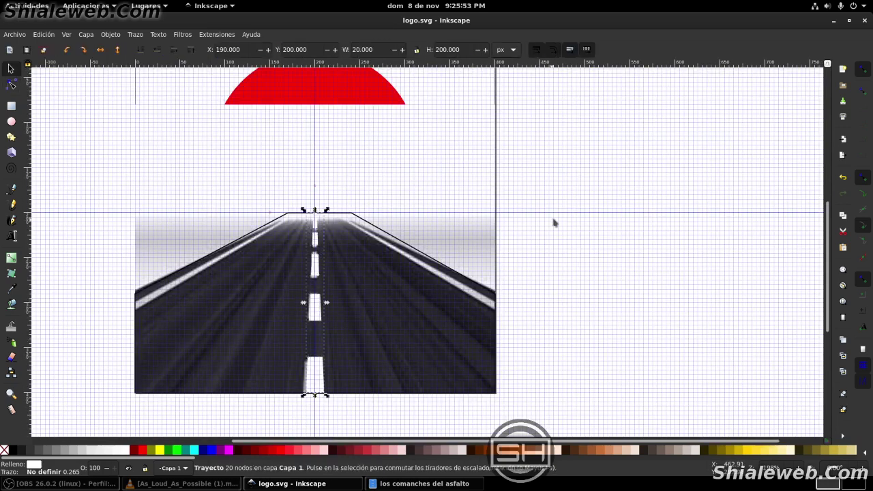
click(586, 286)
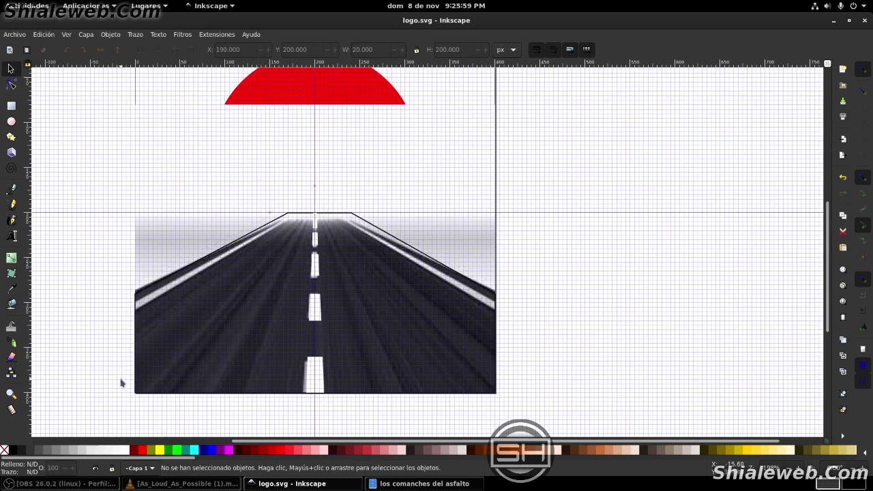
Save the logo and draw a line from the road's top to its lower left edge
click(21, 35)
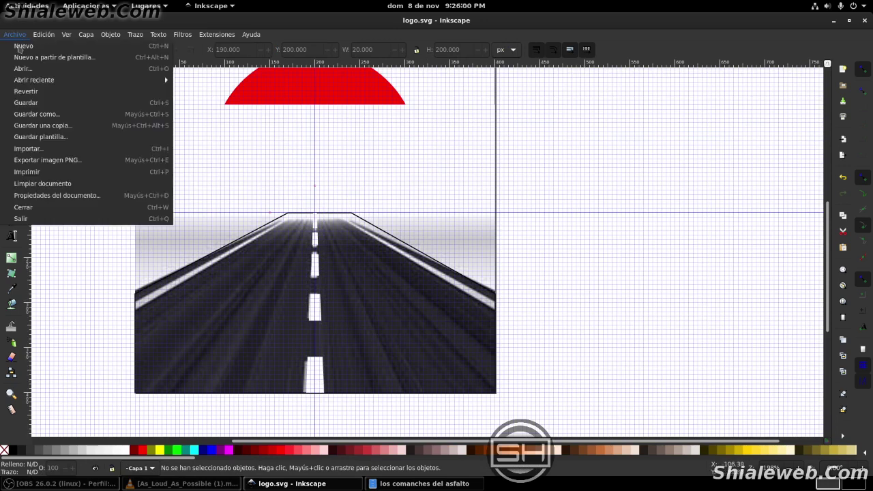
click(20, 103)
click(11, 188)
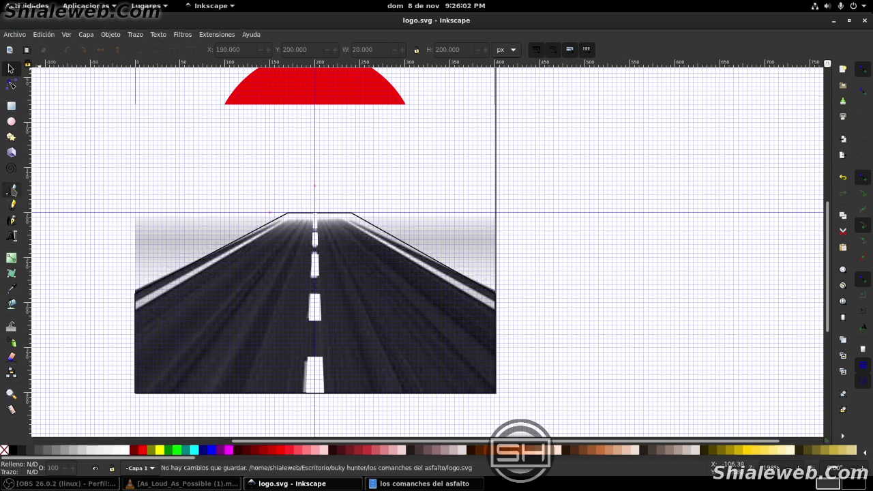
scroll(112, 265, up, 1)
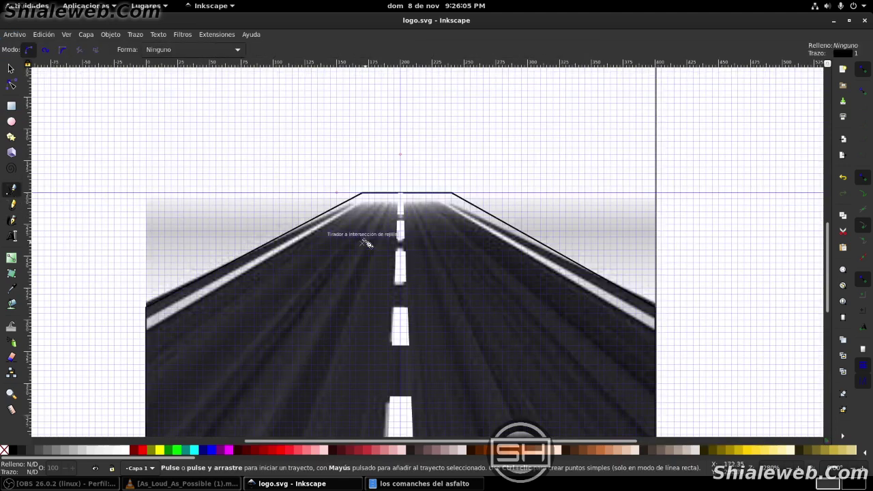
click(374, 193)
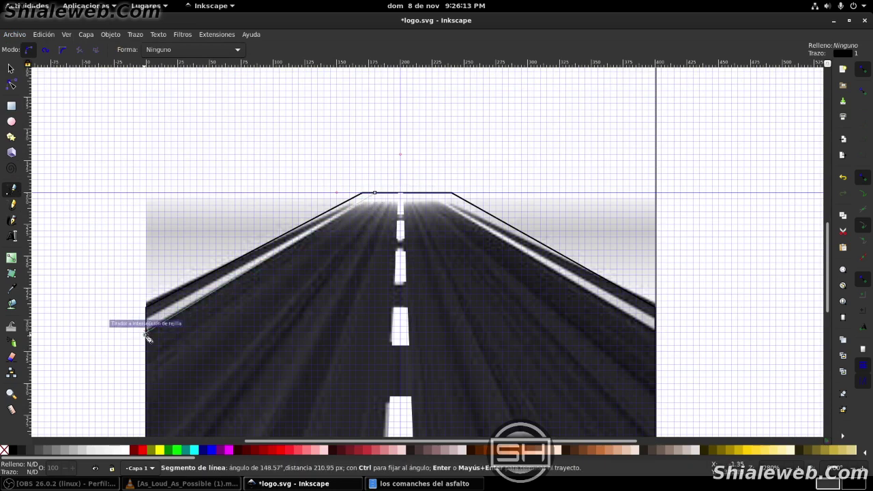
double_click(145, 333)
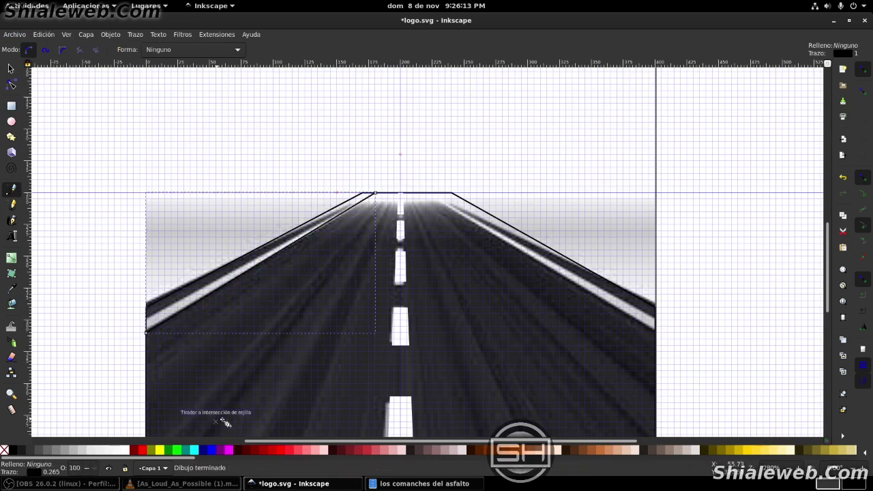
Give the new line a white stroke and bring up Fill and Stroke
right_click(129, 450)
click(159, 407)
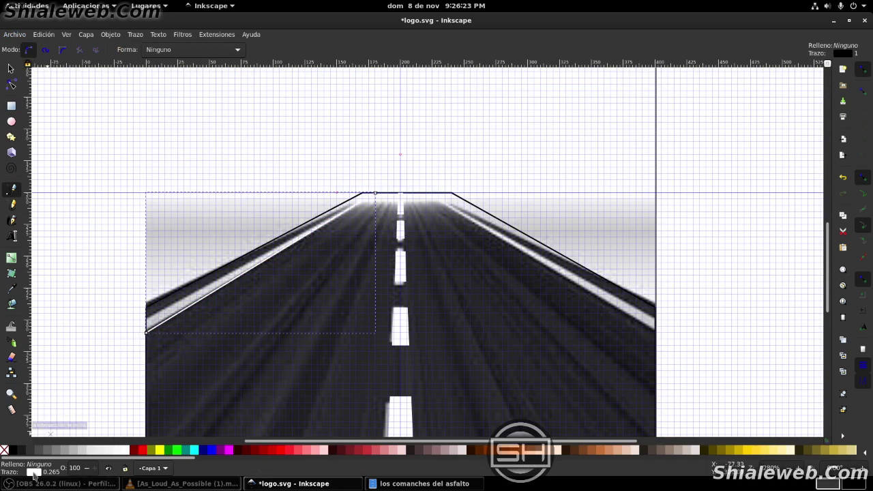
key(ctrl+shift+f)
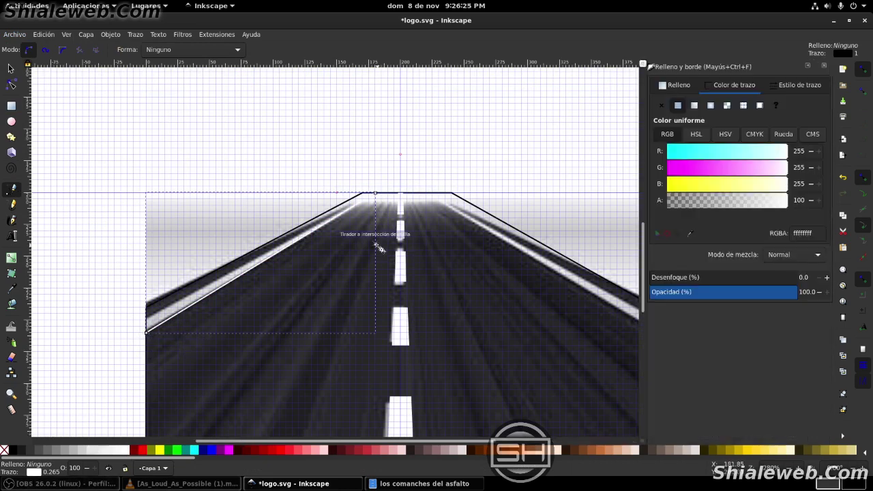
Save the logo document
key(ctrl+s)
click(10, 35)
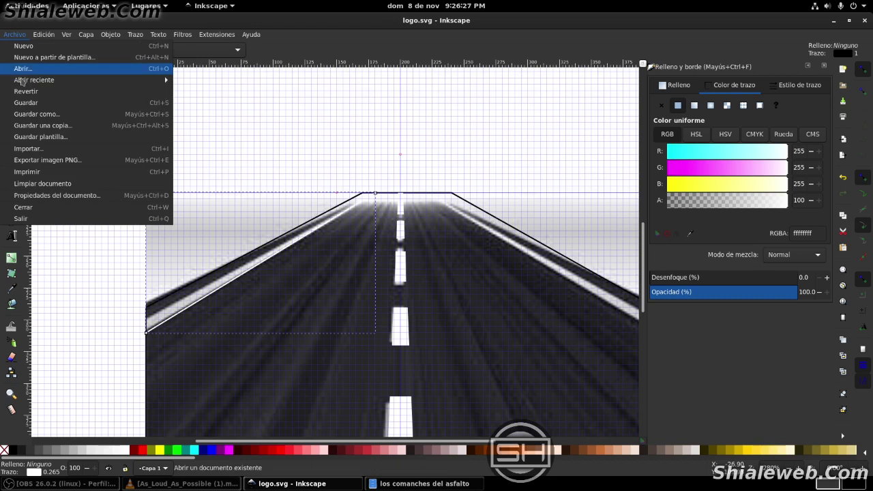
click(41, 104)
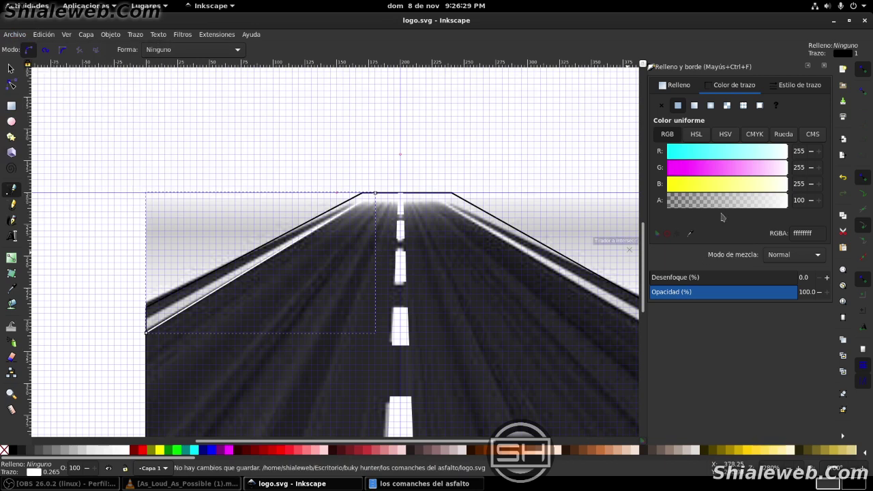
Give the white left-edge line a 10 px stroke with rounded caps
click(798, 85)
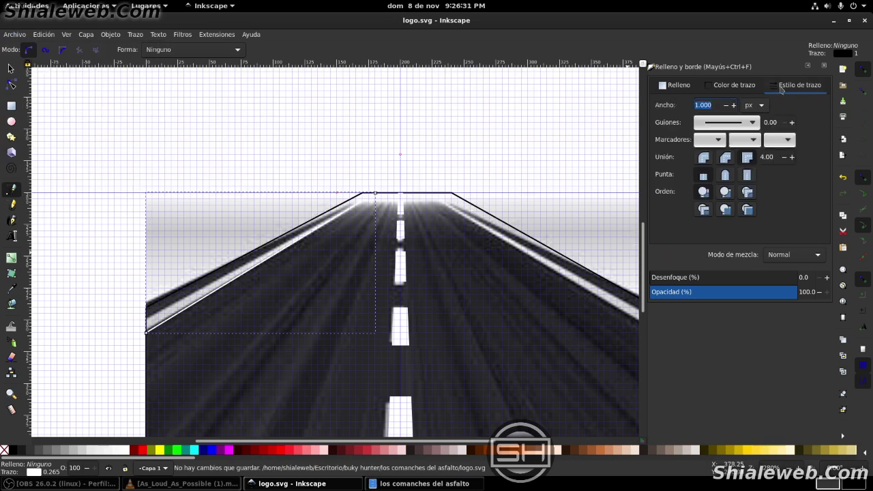
click(738, 86)
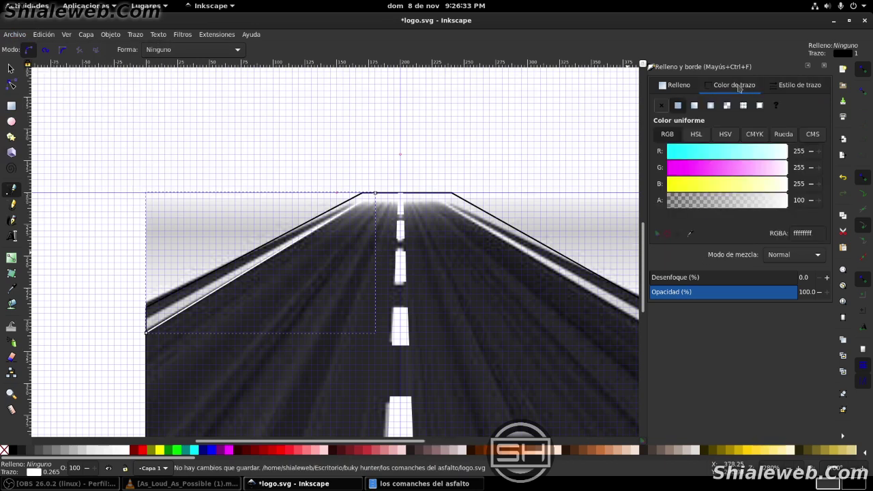
click(789, 87)
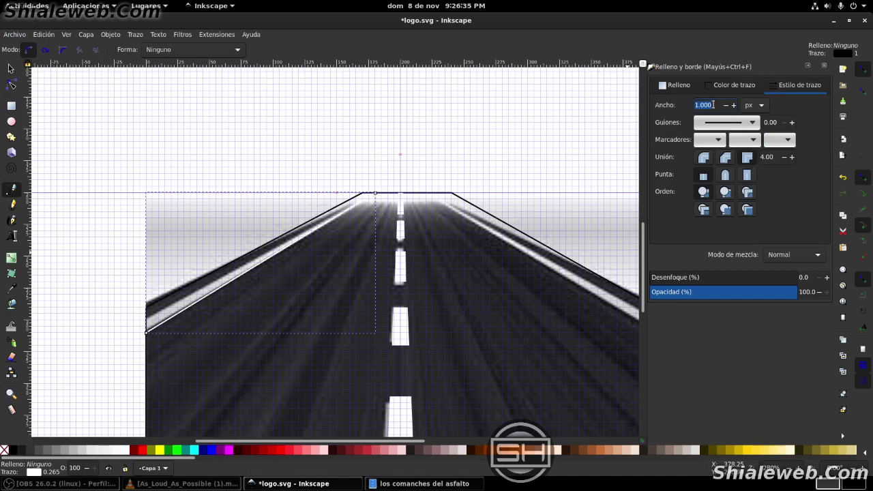
text(10)
key(Return)
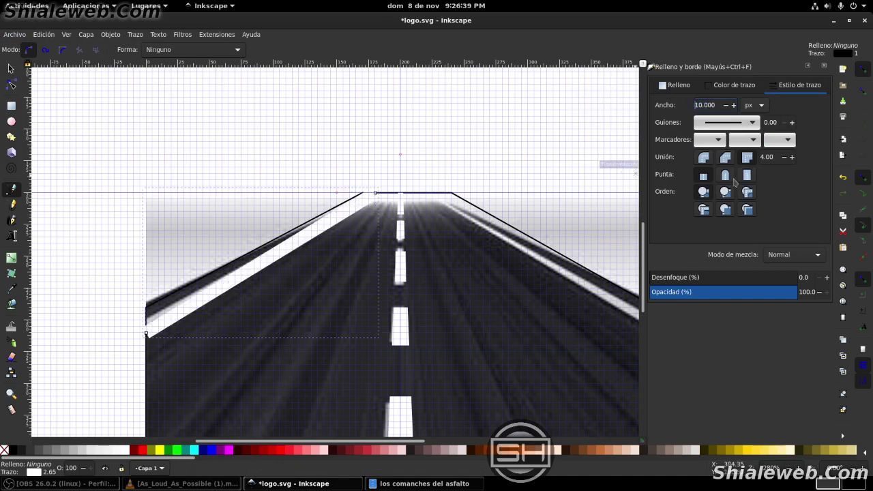
click(724, 176)
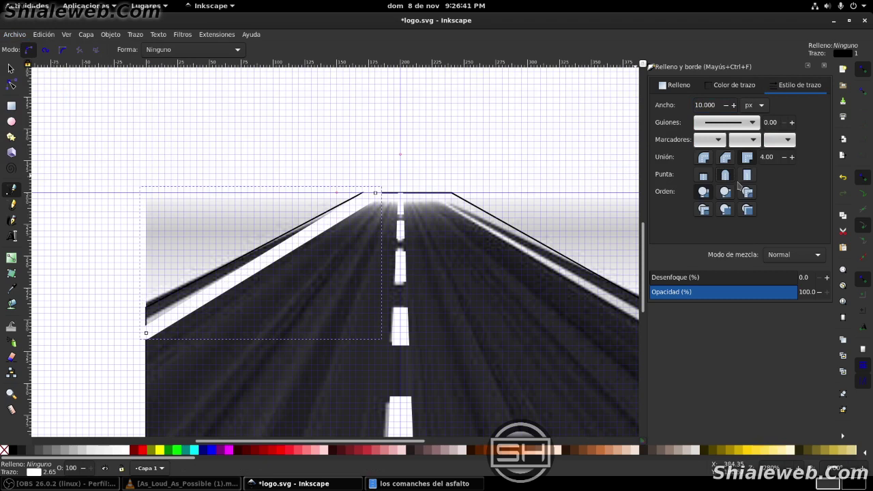
Reduce the line's stroke width to 7 px, then 5 px, and save the logo
triple_click(714, 105)
text(7)
key(Return)
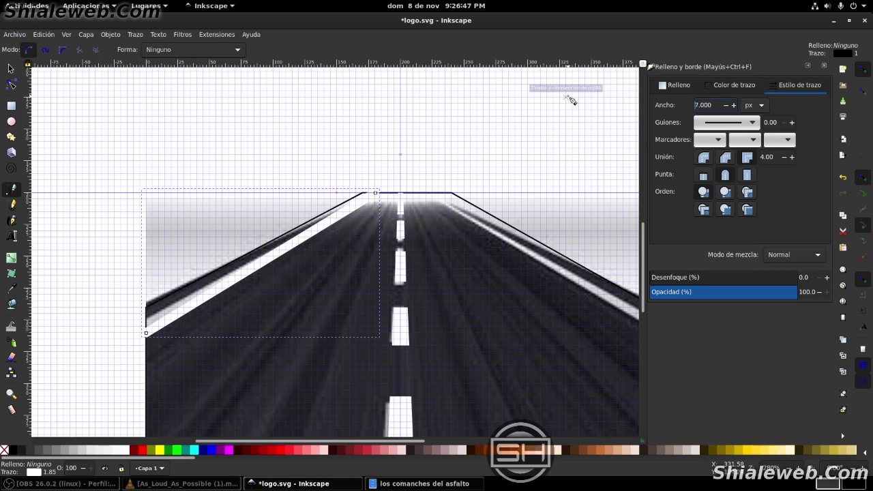
triple_click(714, 105)
text(5)
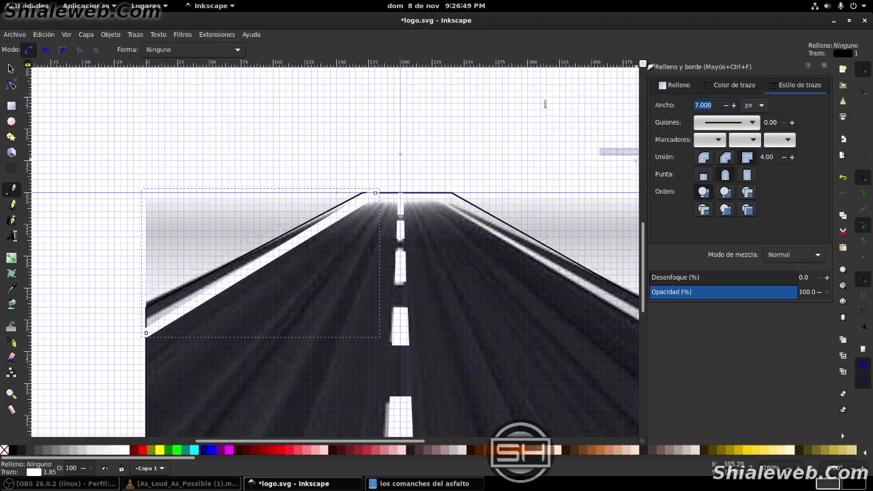
key(Return)
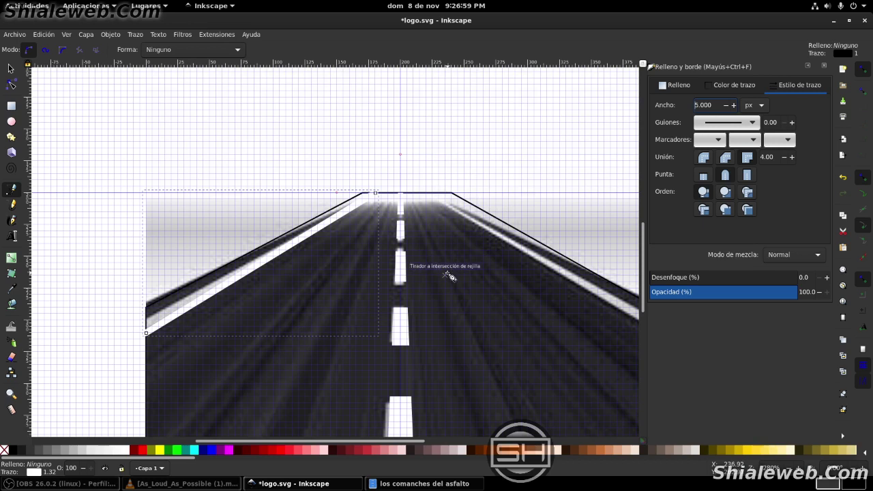
click(14, 34)
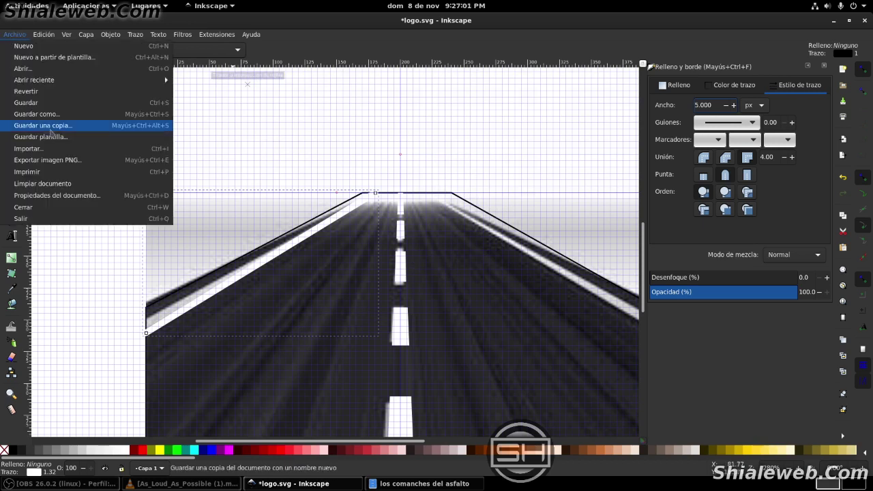
click(43, 106)
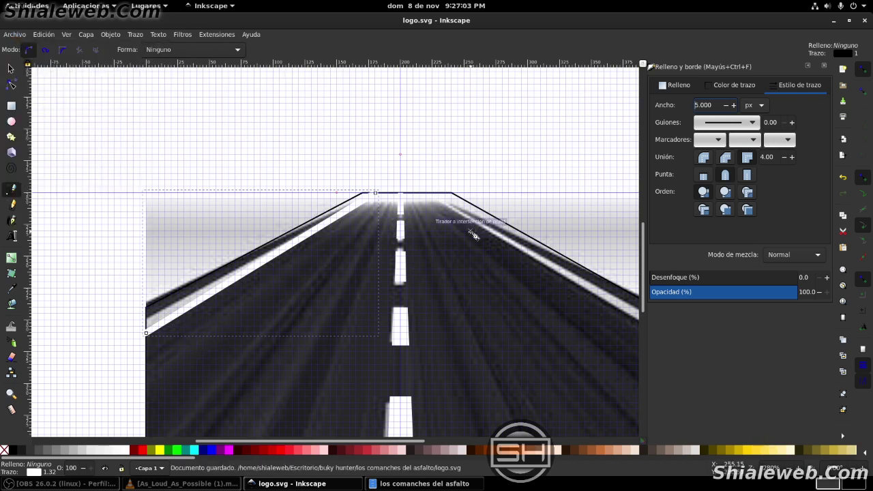
Flip the white line horizontally and position it along the road's right edge
key(s)
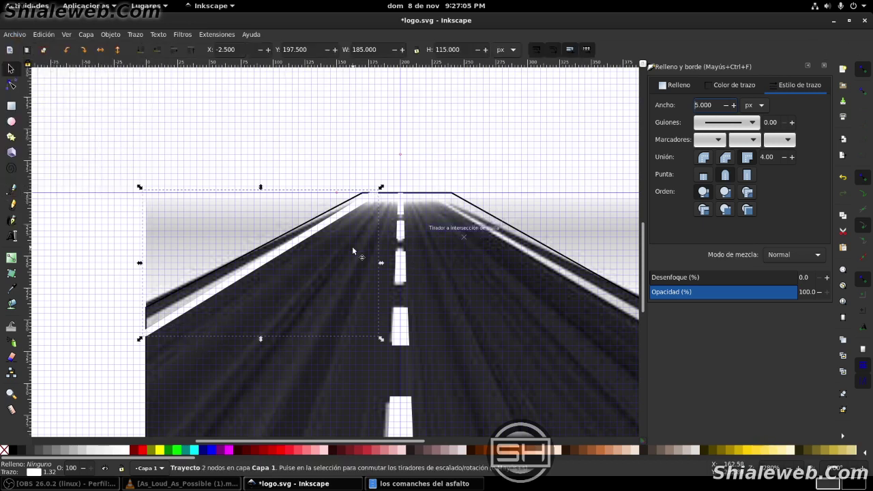
key(h)
drag(316, 296, 591, 298)
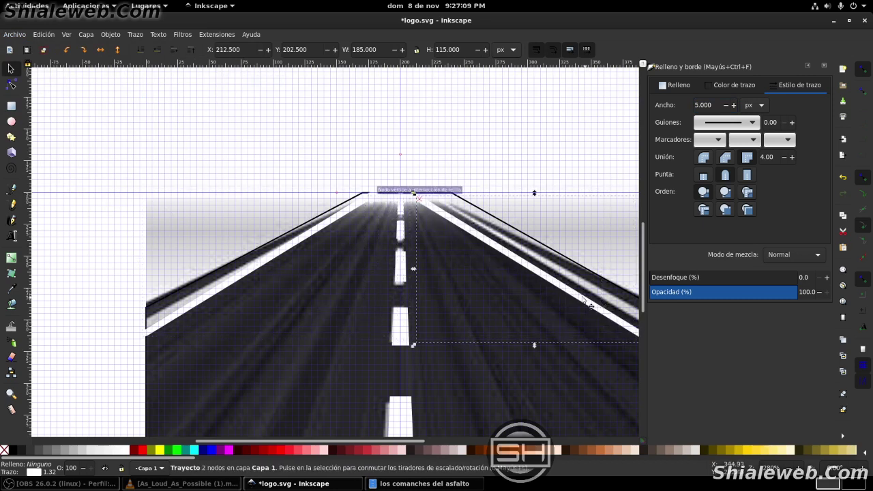
scroll(517, 138, right, 8)
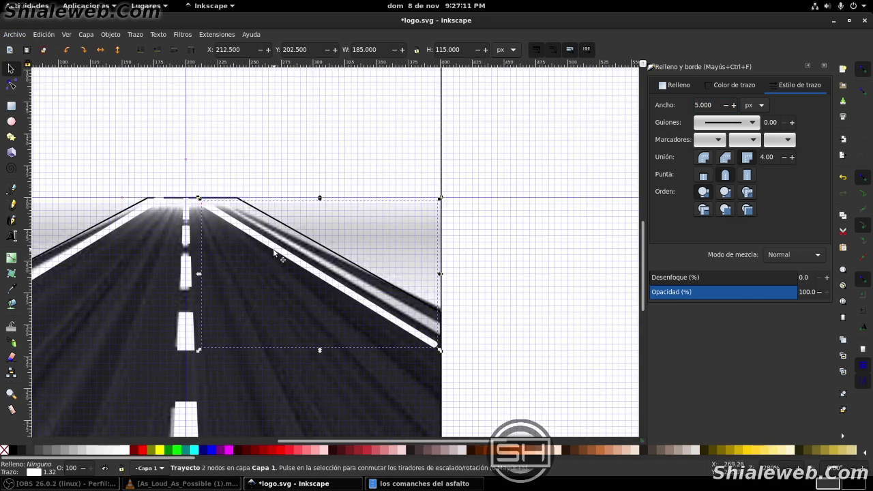
mouse_move(273, 254)
mouse_down()
mouse_move(294, 247)
mouse_move(264, 229)
mouse_up()
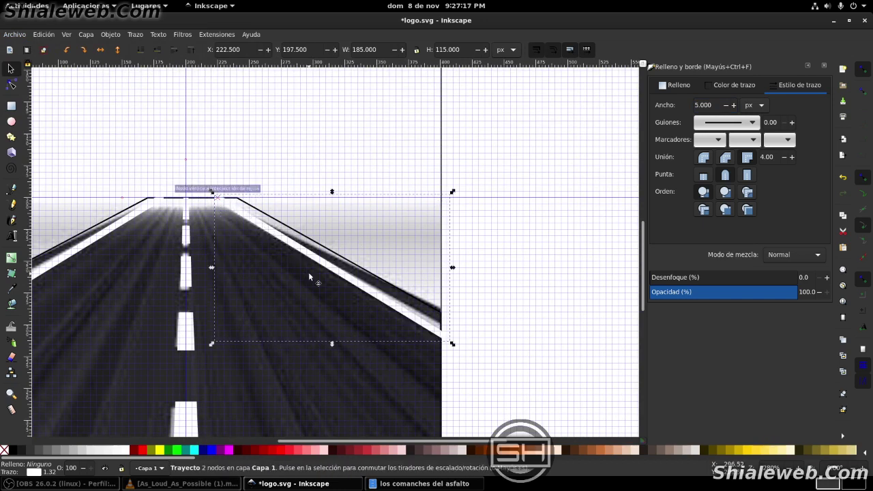
Save logo.svg with the mirrored right-edge line
key(ctrl+s)
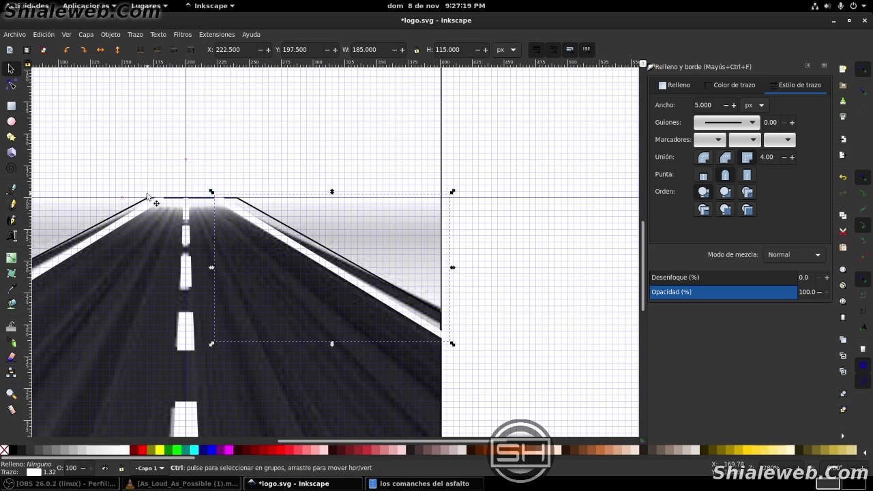
scroll(145, 215, down, 1)
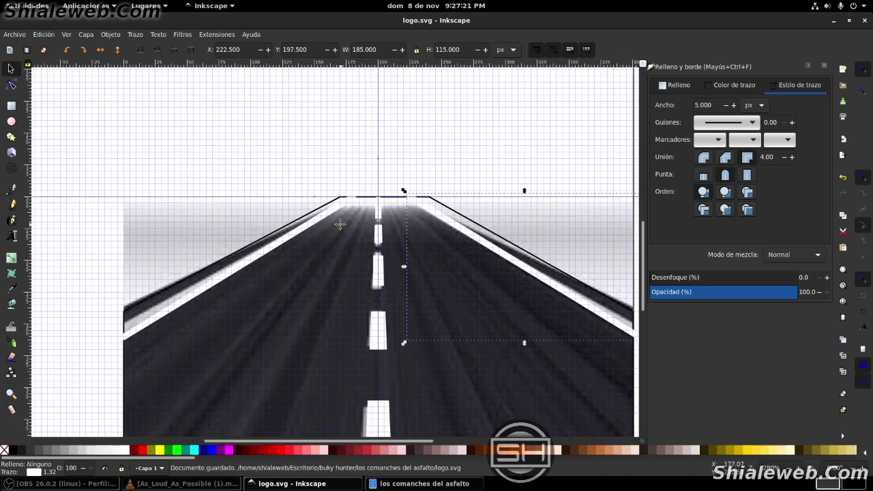
scroll(269, 215, down, 1)
scroll(268, 214, down, 2)
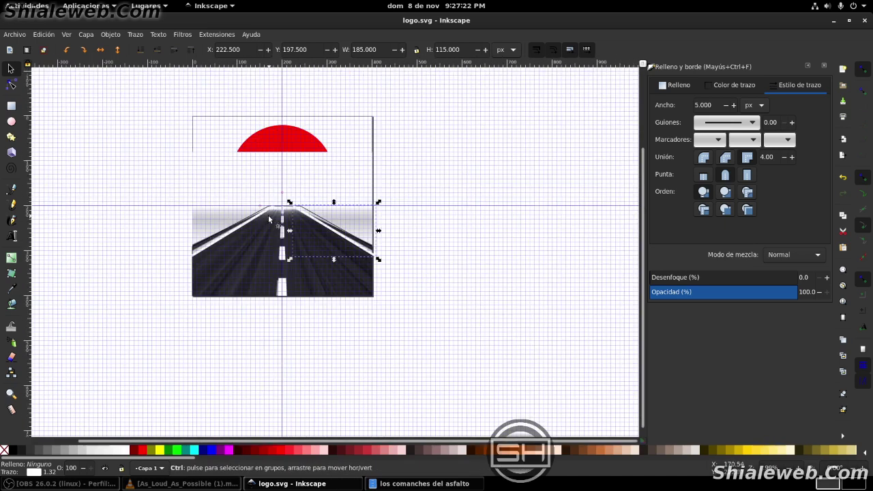
Save the logo file and hide the canvas grid
click(15, 34)
click(31, 104)
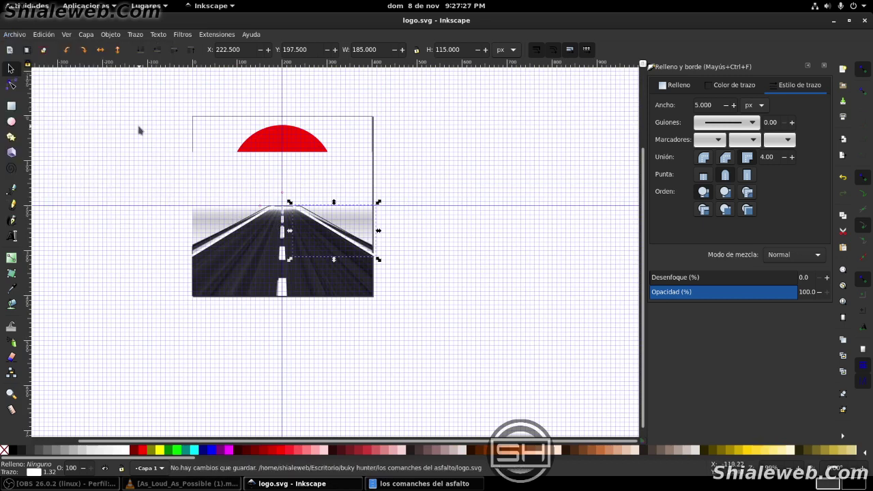
key(numbersign)
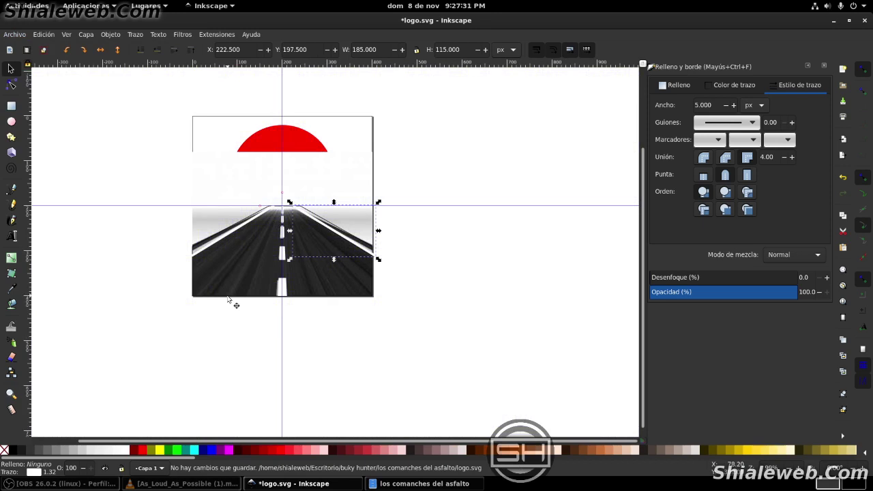
Move the embedded road photo off the page to the lower left
click(217, 173)
drag(217, 172, 76, 375)
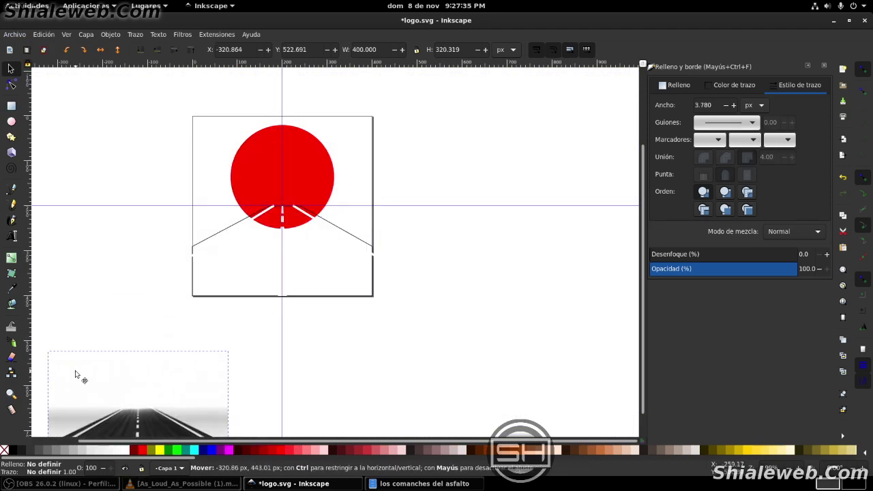
scroll(261, 211, up, 1)
scroll(261, 211, up, 2)
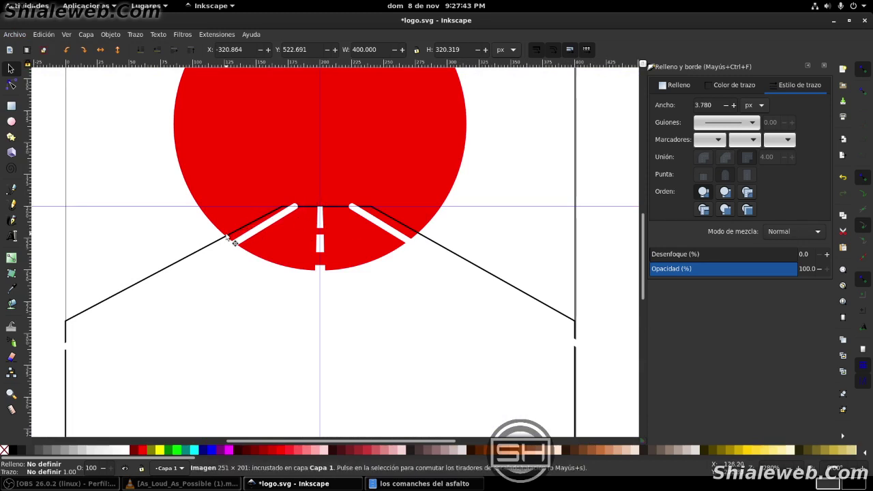
Fill the traced road outline with the maroon palette swatch and save
click(232, 234)
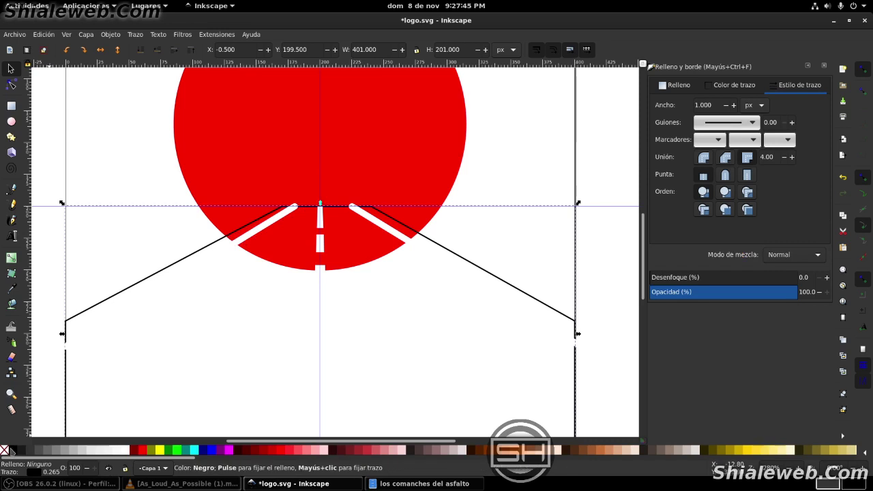
click(13, 450)
click(135, 450)
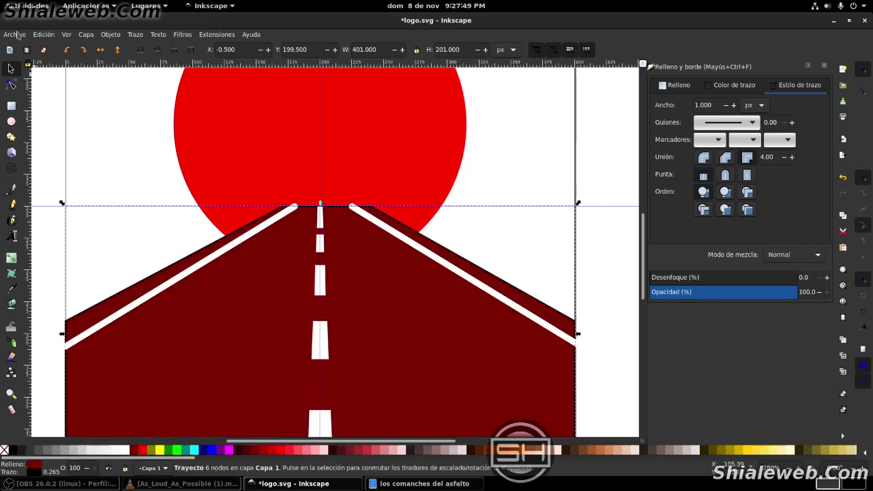
click(16, 34)
click(34, 102)
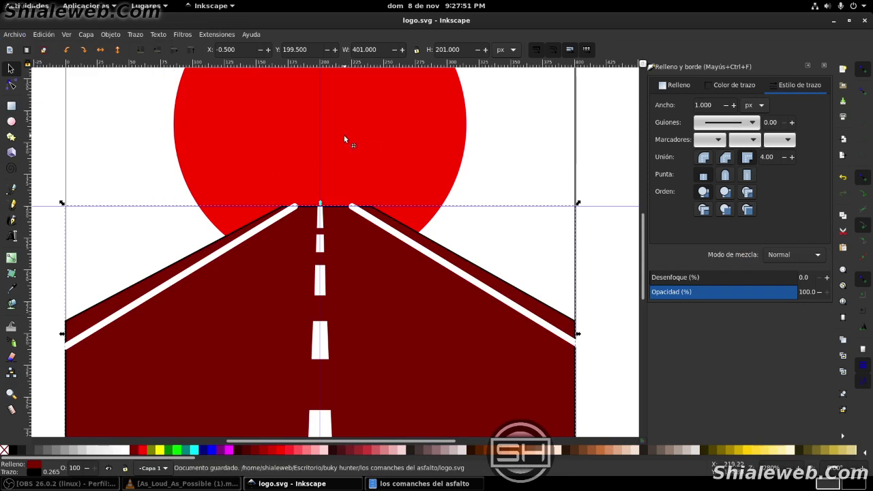
Select the road shapes together and save the logo again
ctrl+scroll(345, 140, down, 1)
ctrl+scroll(346, 140, down, 1)
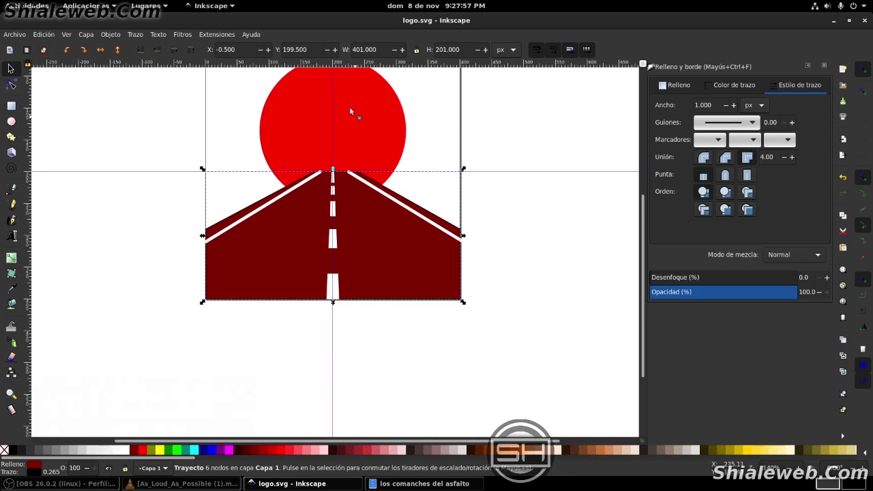
scroll(405, 147, right, 1)
drag(385, 130, 103, 380)
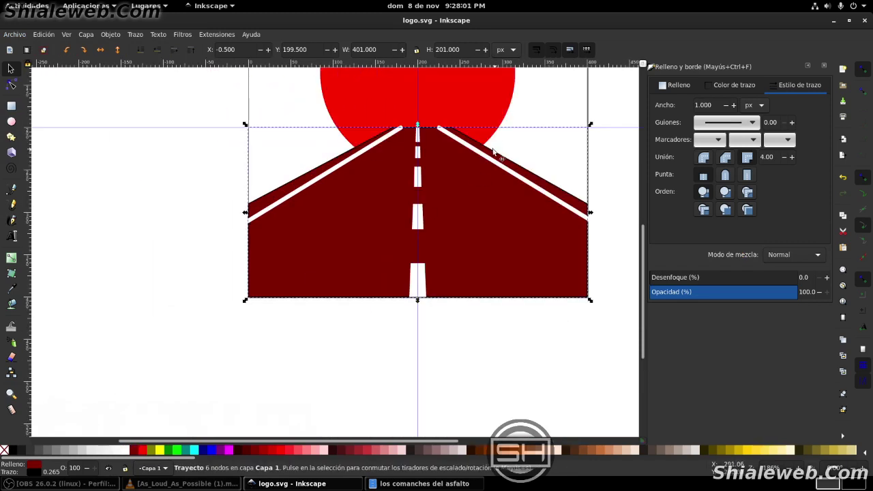
scroll(271, 245, up, 2)
scroll(272, 245, right, 2)
scroll(271, 246, up, 1)
scroll(272, 246, right, 1)
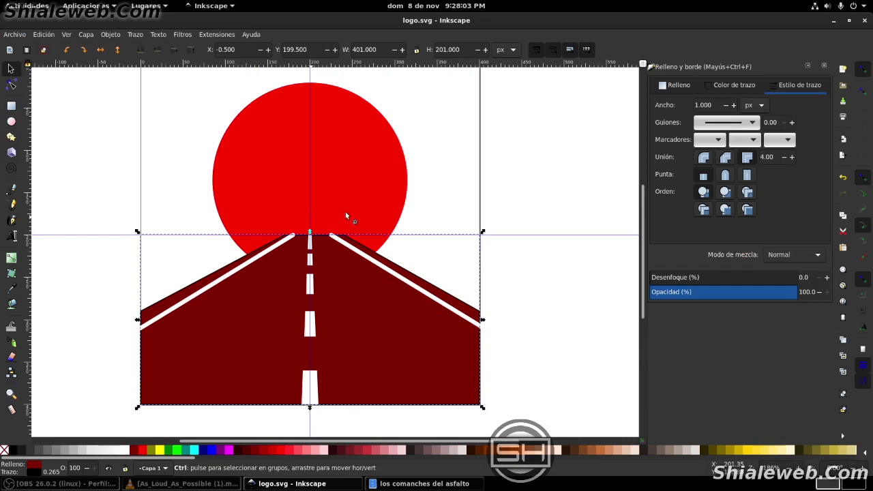
key(ctrl+s)
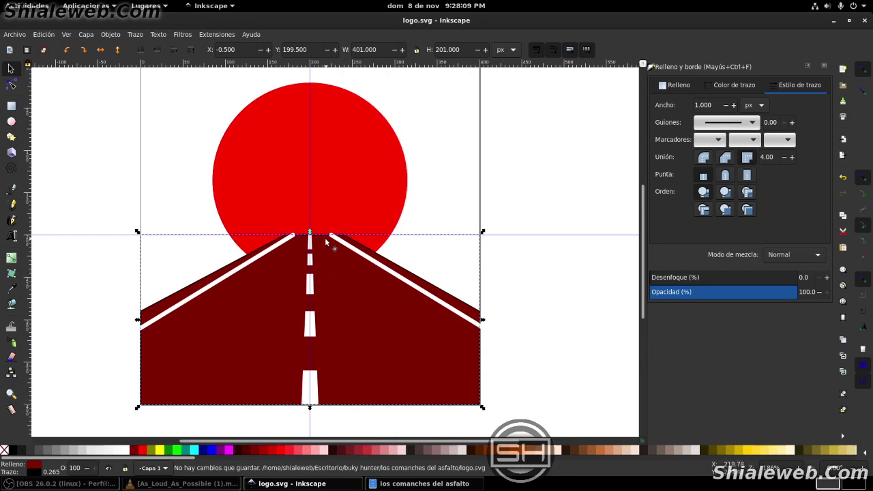
Give both white edge lines bevel joins and round caps
click(413, 292)
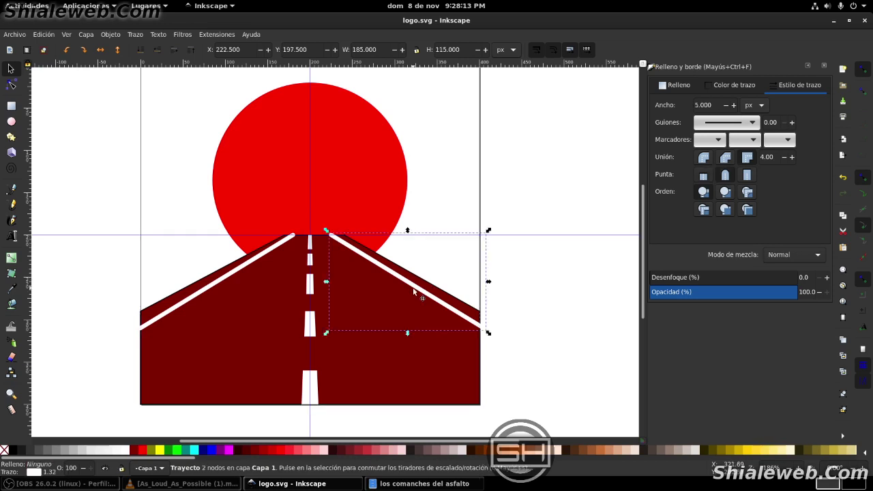
shift+click(219, 283)
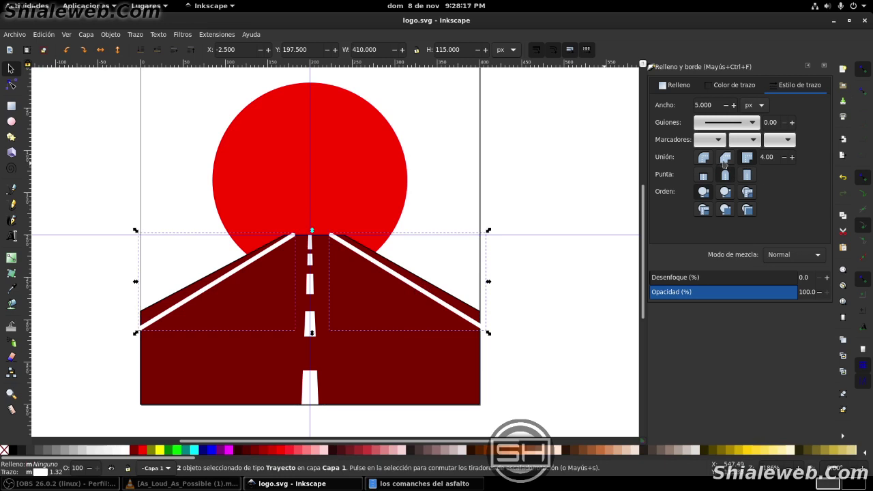
click(726, 161)
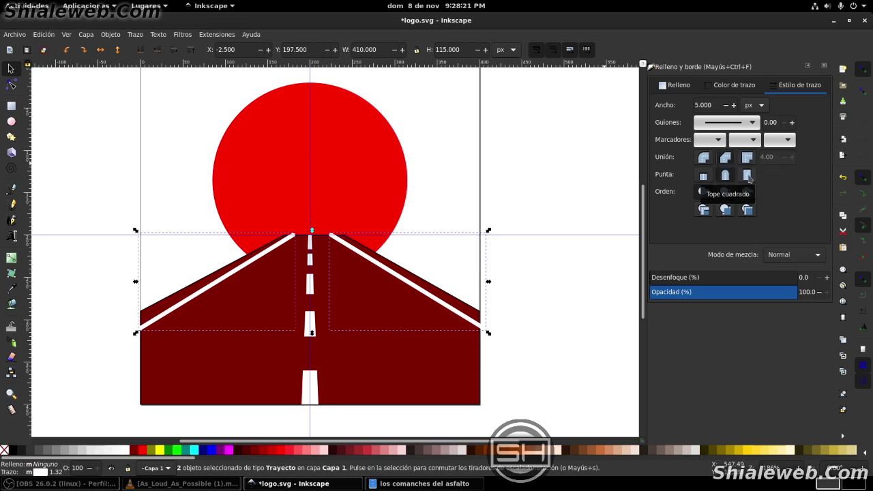
click(747, 176)
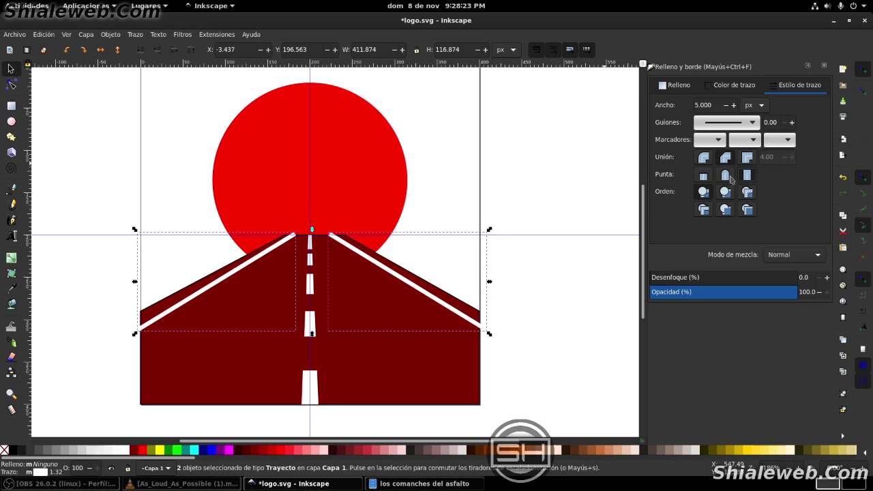
click(703, 179)
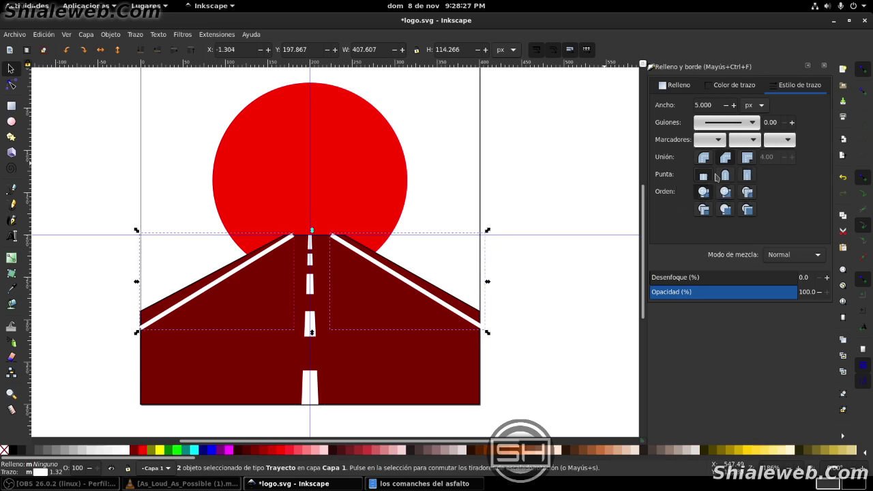
click(725, 175)
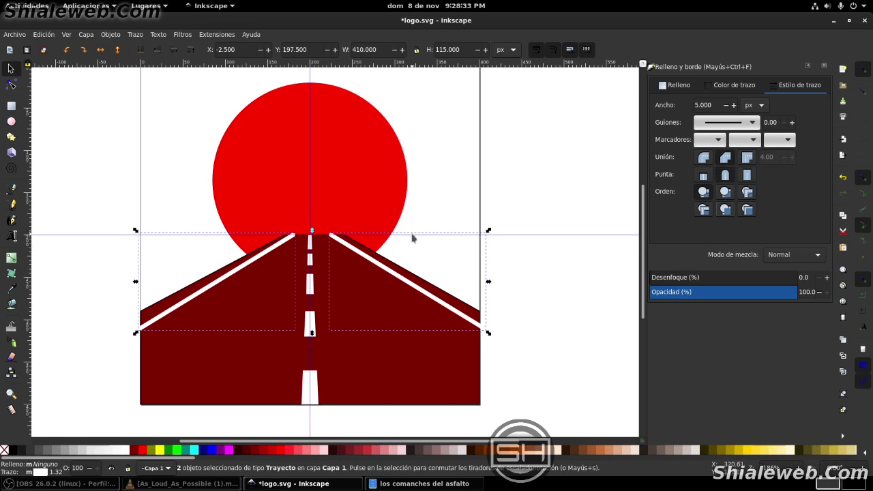
Nudge the edge lines down 2 px, save, and show the grid again
click(382, 268)
key(Down)
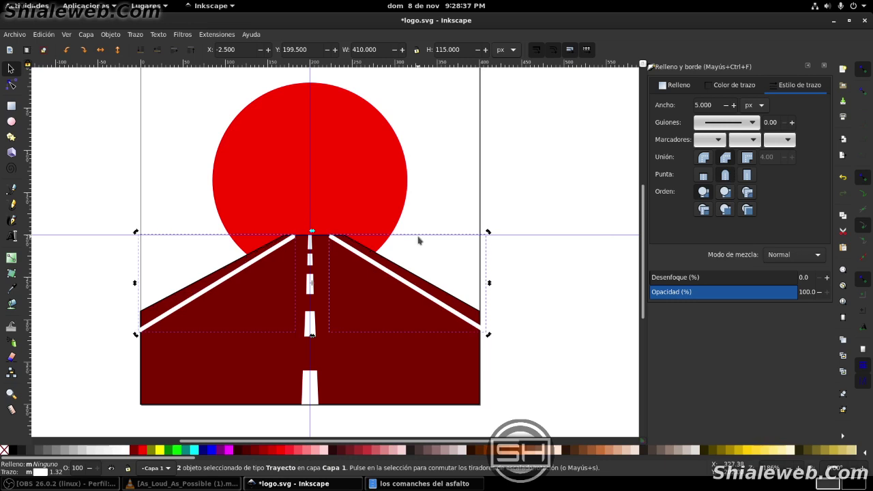
click(539, 157)
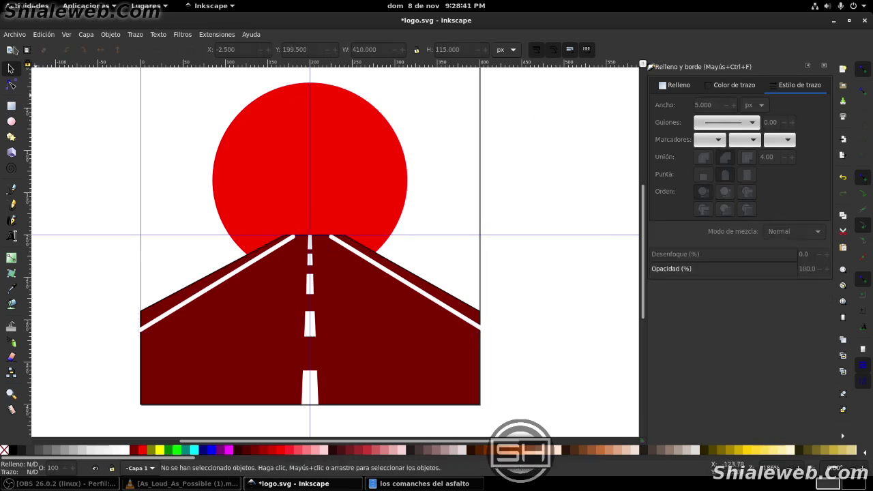
click(14, 34)
click(30, 103)
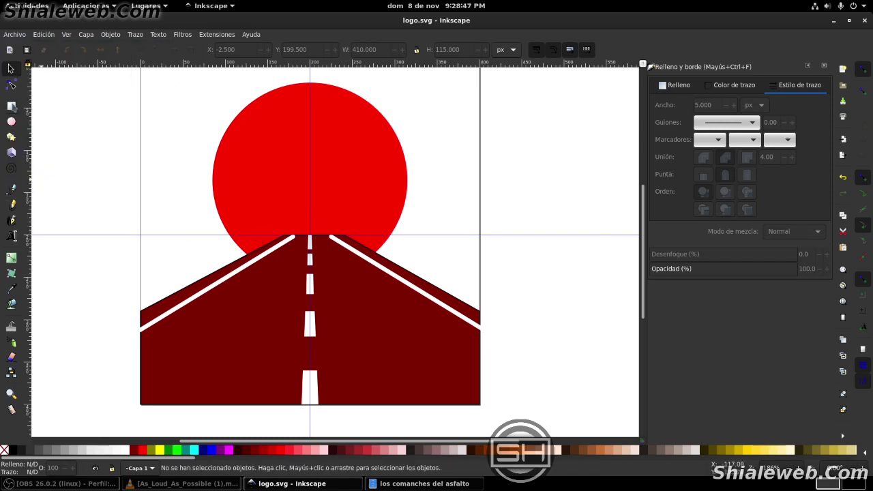
key(shift)
key(numbersign)
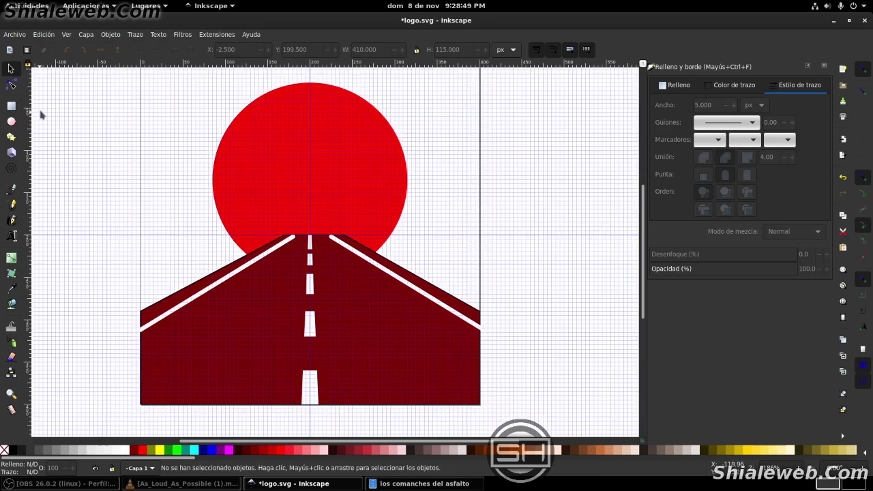
Draw a bright red strokeless rectangle across the top of the road area
click(11, 106)
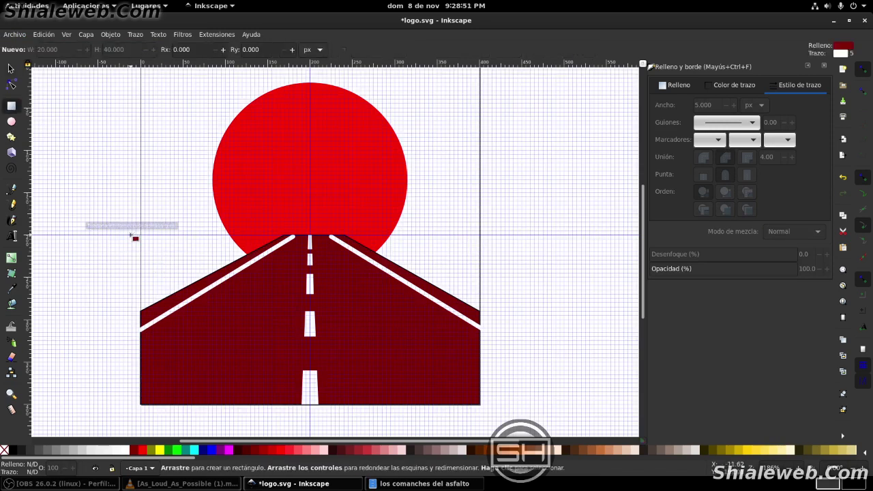
mouse_move(142, 236)
mouse_down()
mouse_move(397, 327)
mouse_move(480, 317)
mouse_up()
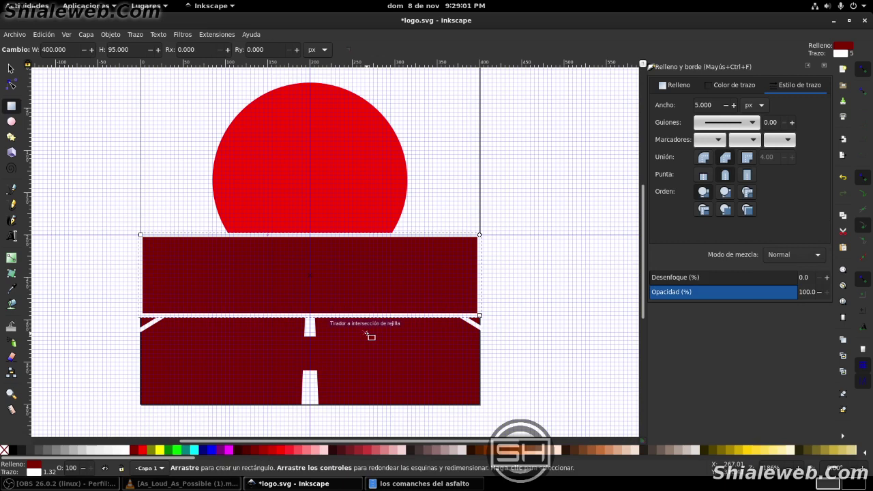
click(680, 88)
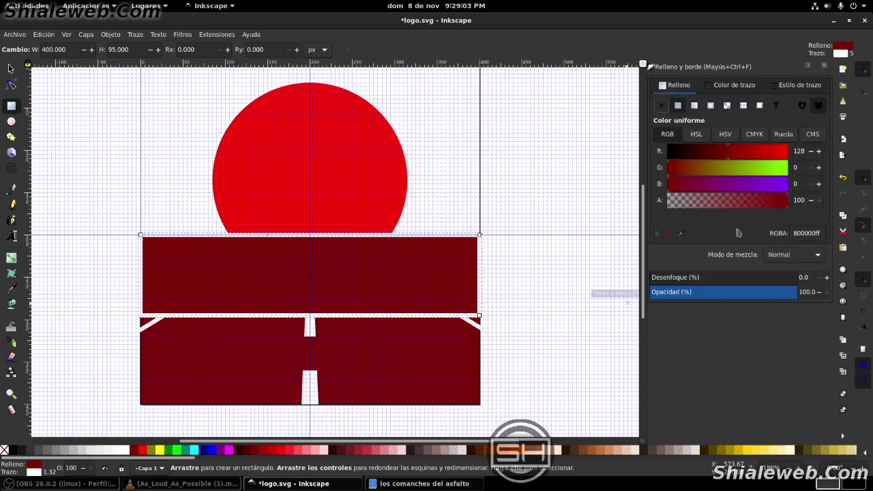
click(696, 134)
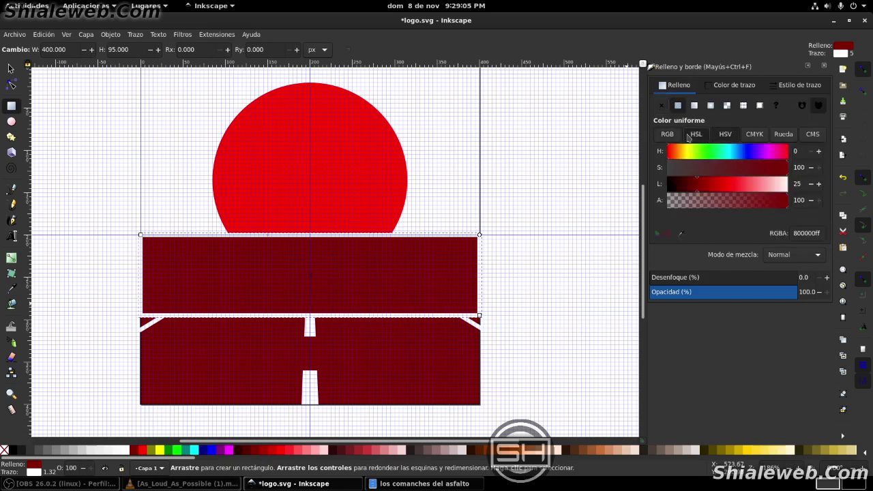
drag(727, 192, 715, 191)
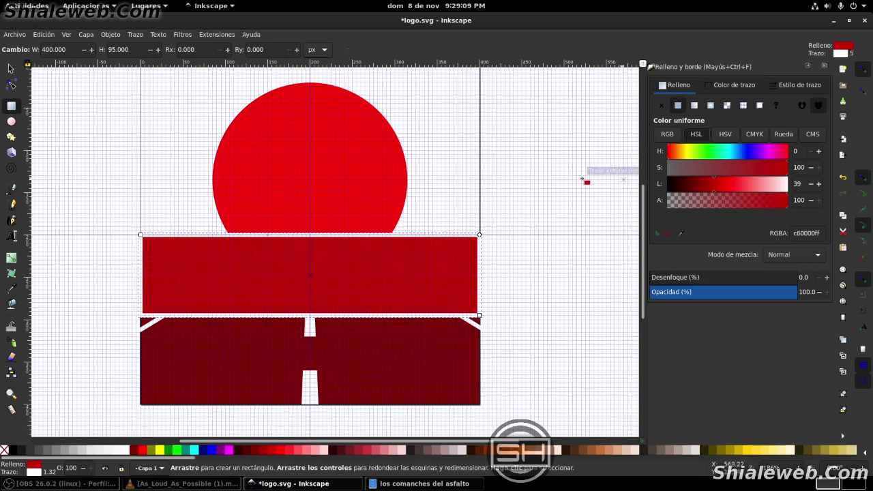
right_click(4, 451)
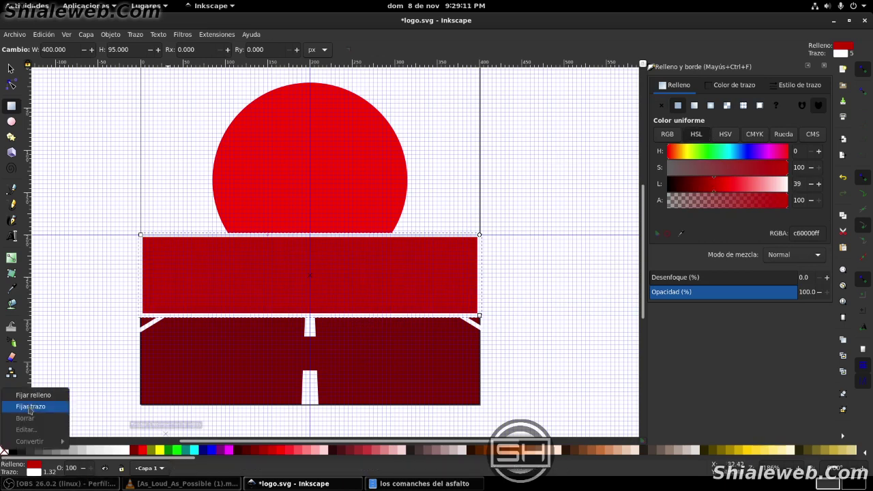
click(30, 407)
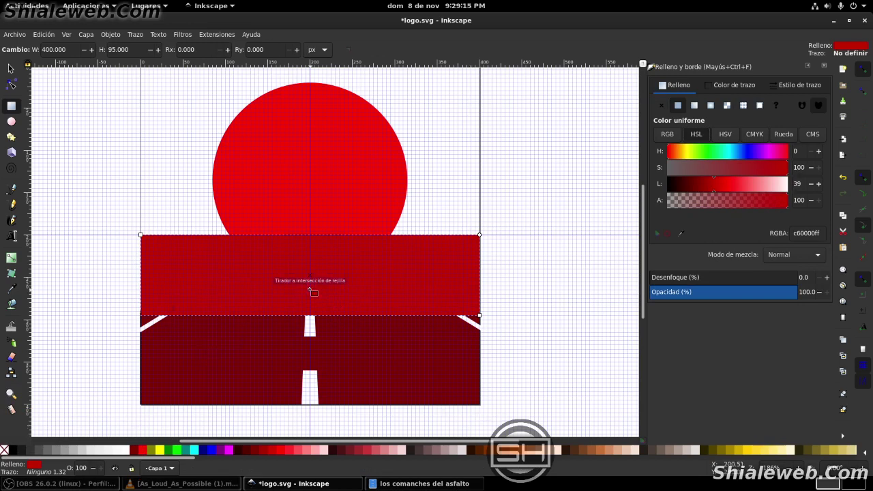
Lower the red rectangle in z-order so it sits behind the road surface
key(s)
key(Page_Down)
key(Page_Down)
key(Page_Down)
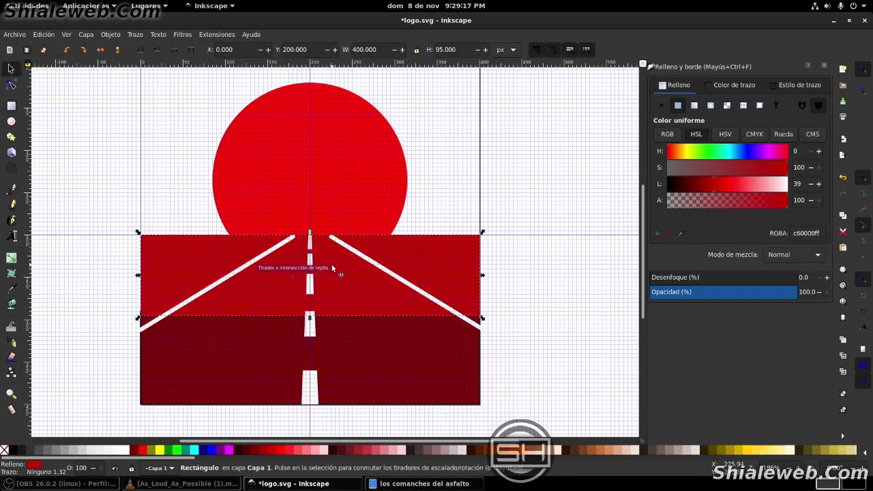
key(Page_Down)
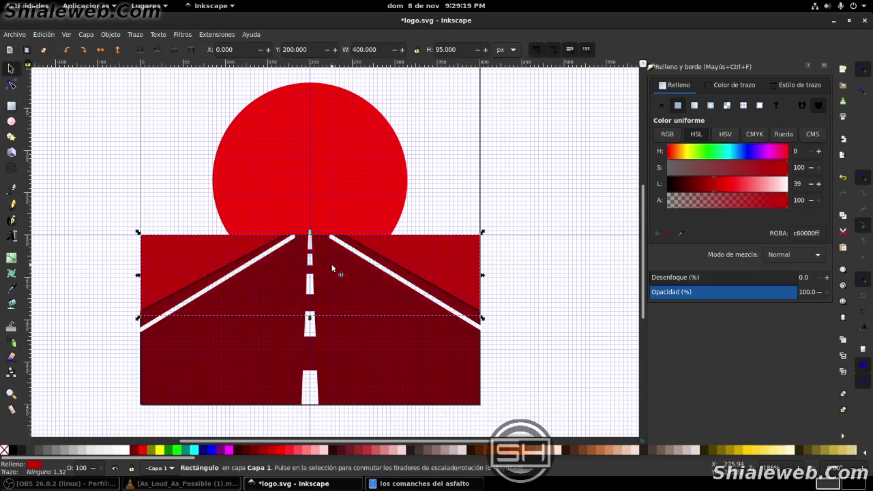
key(Page_Down)
key(Page_Up)
key(Page_Up)
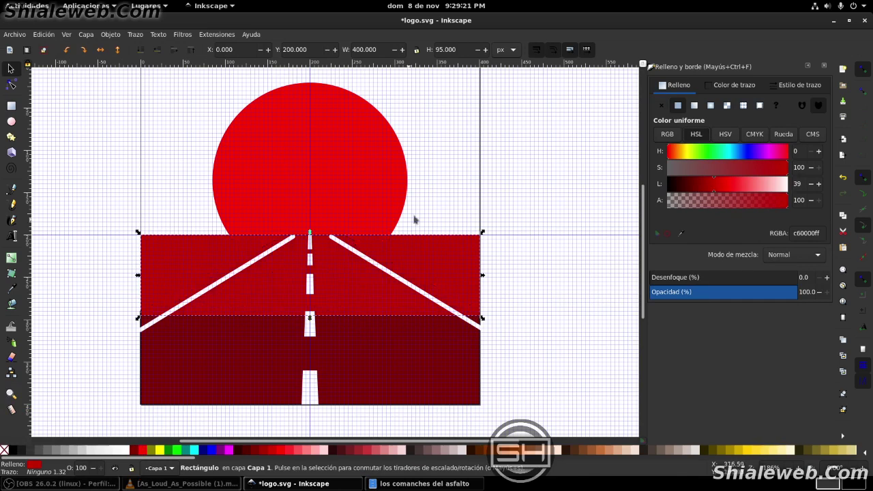
key(Page_Down)
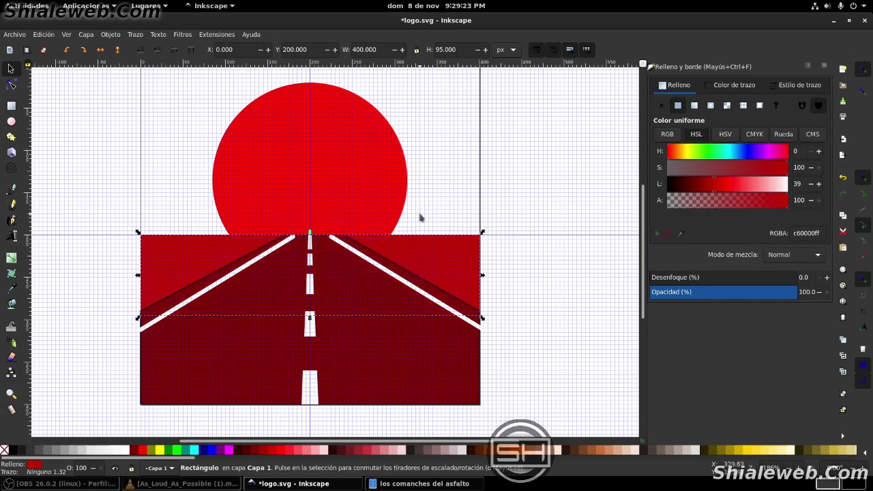
Recolour the sun orange by setting its HSL hue to about 31
click(385, 143)
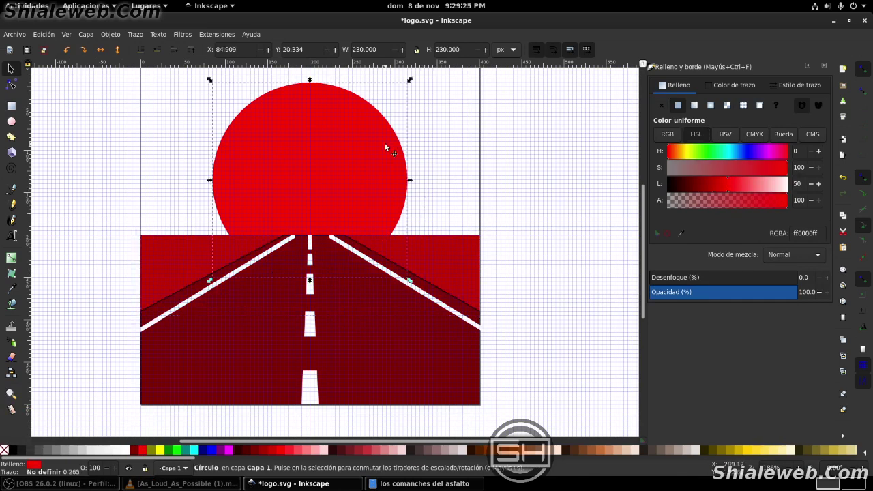
click(158, 450)
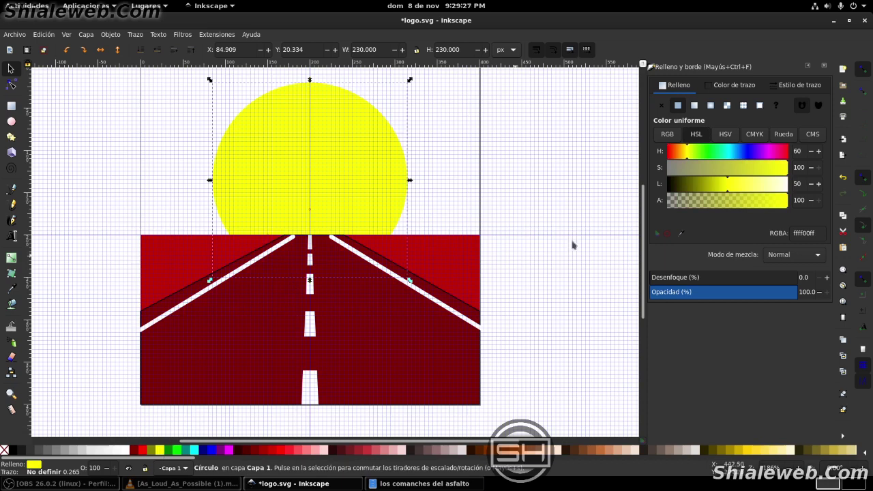
key(ctrl+z)
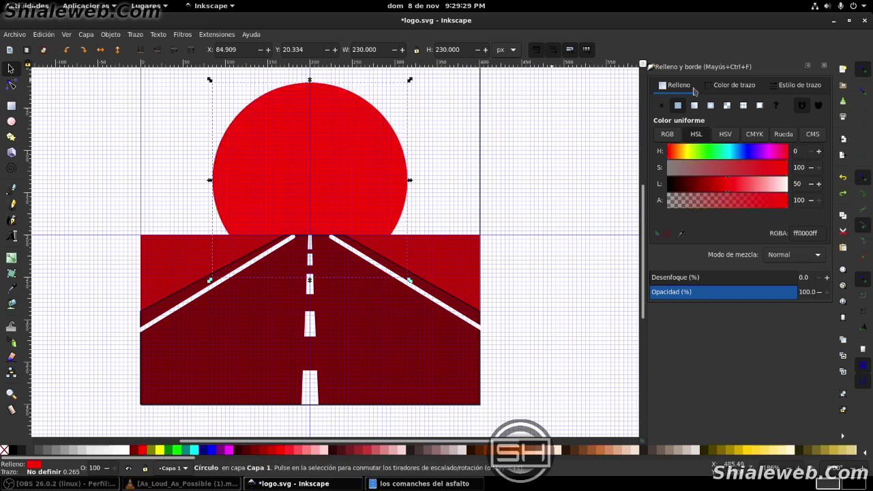
drag(673, 157, 676, 159)
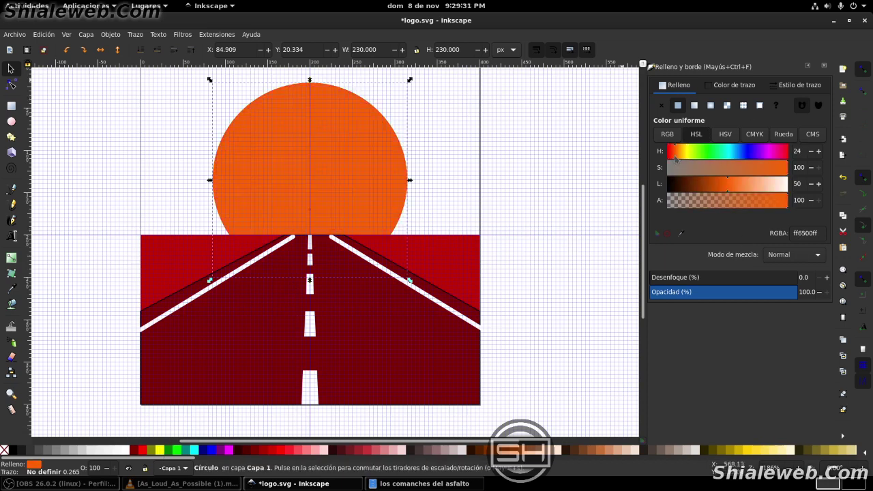
click(681, 160)
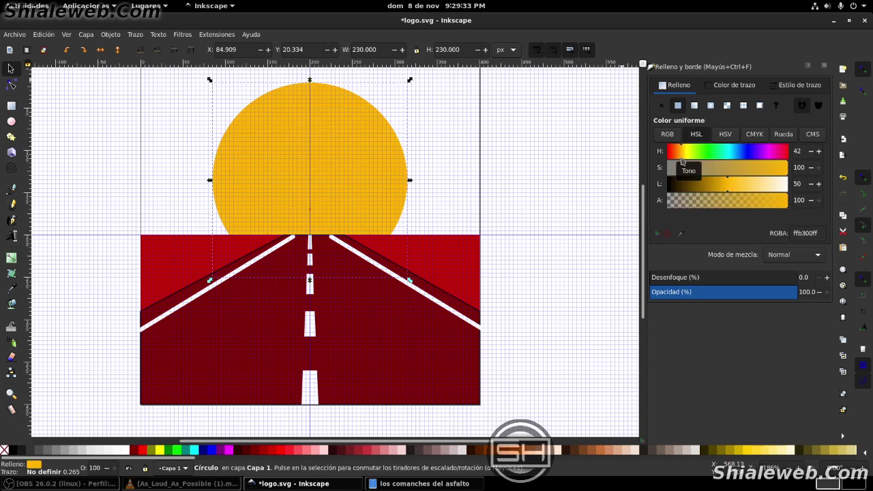
click(679, 161)
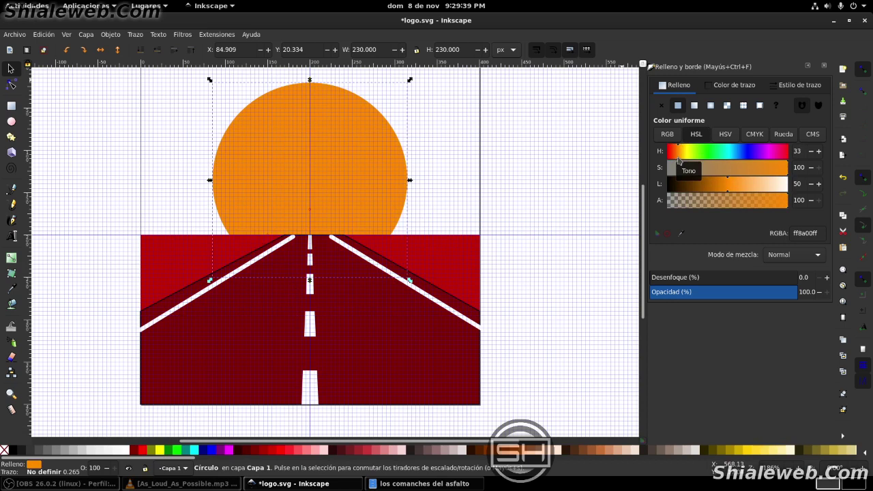
drag(678, 160, 678, 161)
Save the logo and deselect the sun
key(ctrl+s)
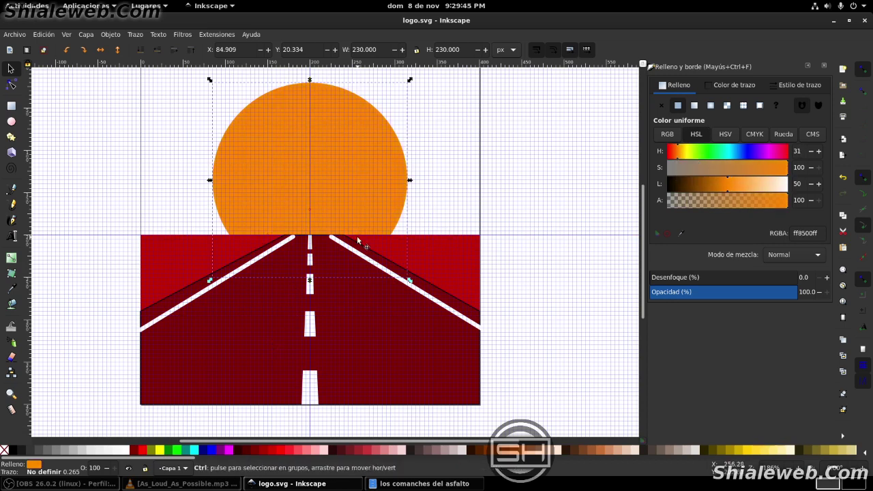
key(ctrl+s)
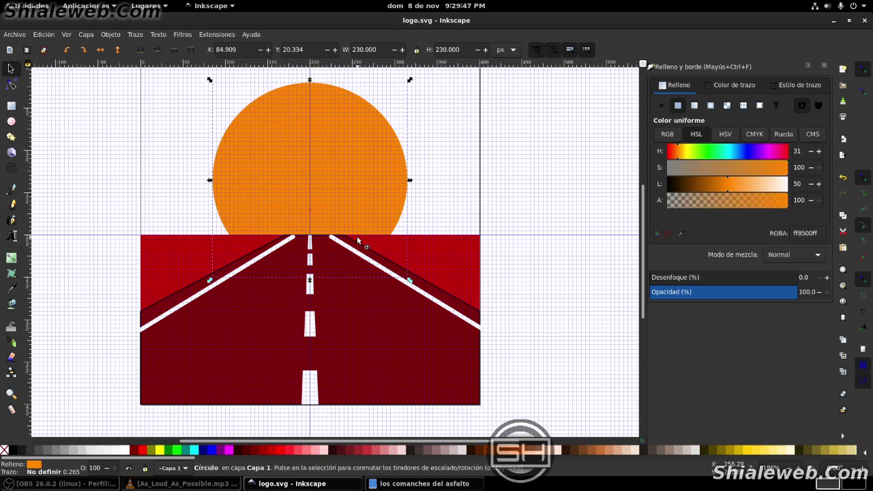
ctrl+scroll(357, 236, up, 1)
ctrl+scroll(357, 236, down, 1)
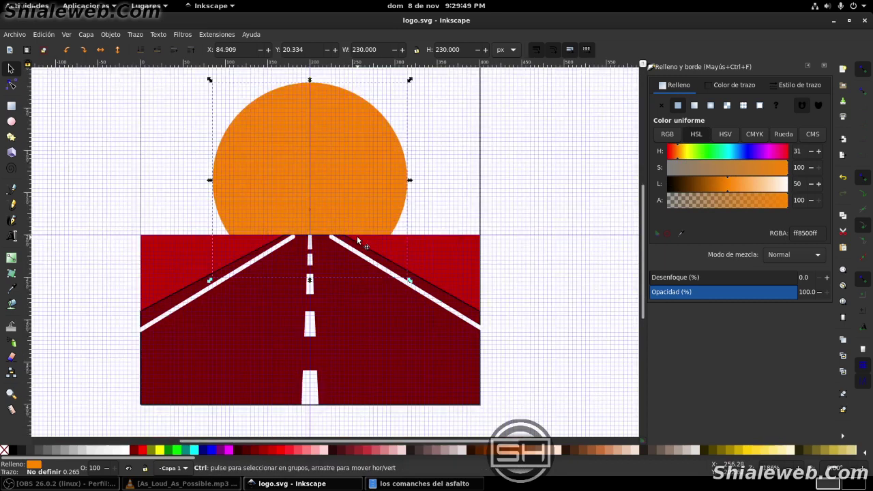
ctrl+scroll(357, 236, down, 1)
click(488, 265)
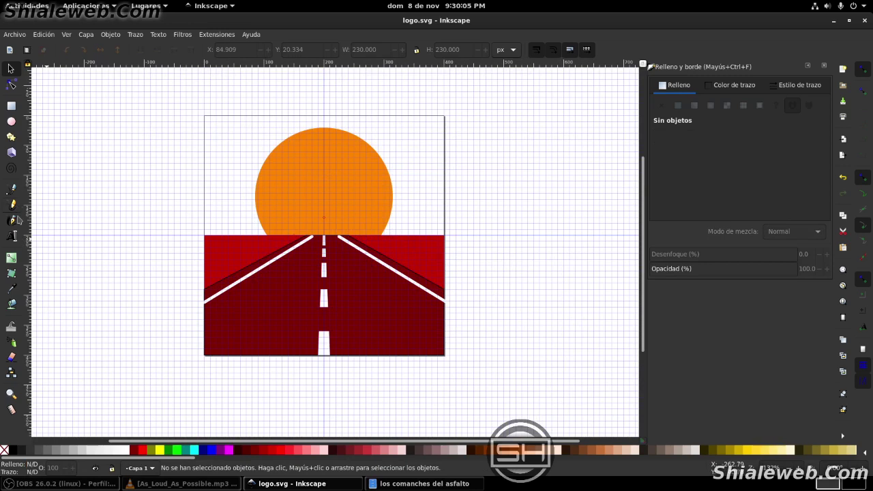
Type the two-line title 'LOS COMANCHES' / 'DEL ASFALTO' on the sun
click(11, 236)
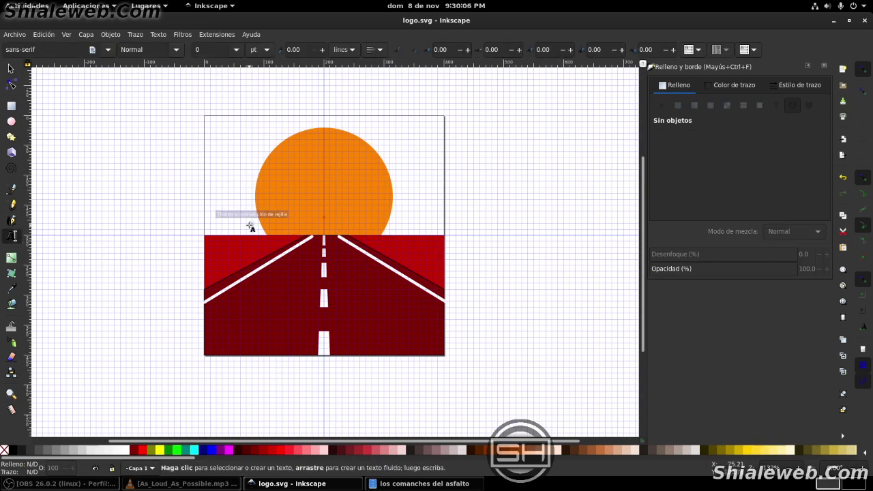
click(270, 162)
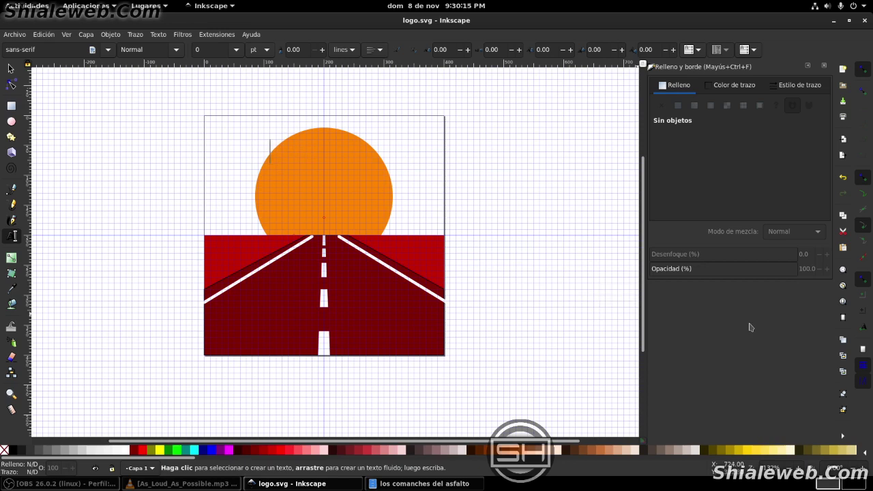
text(L)
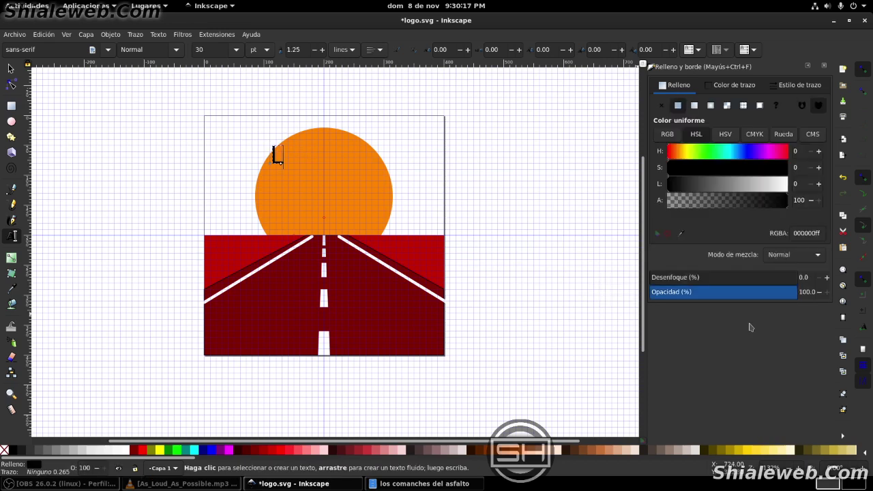
text(OS C)
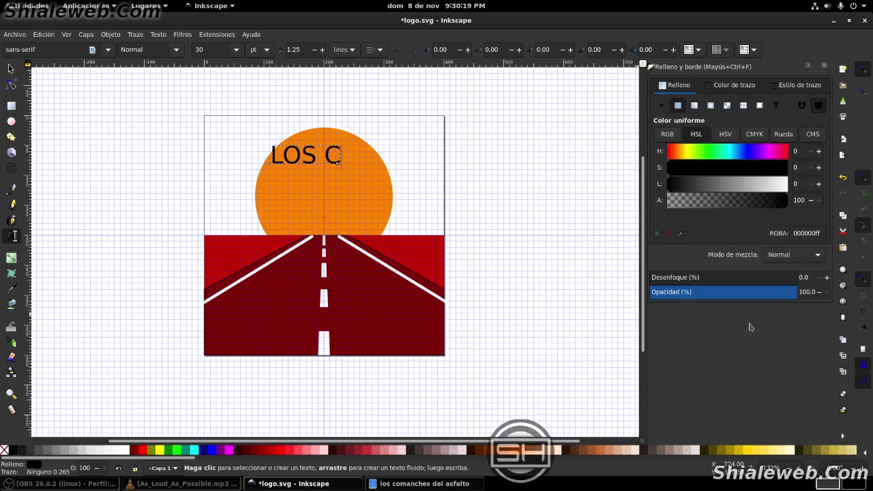
text(OMANC)
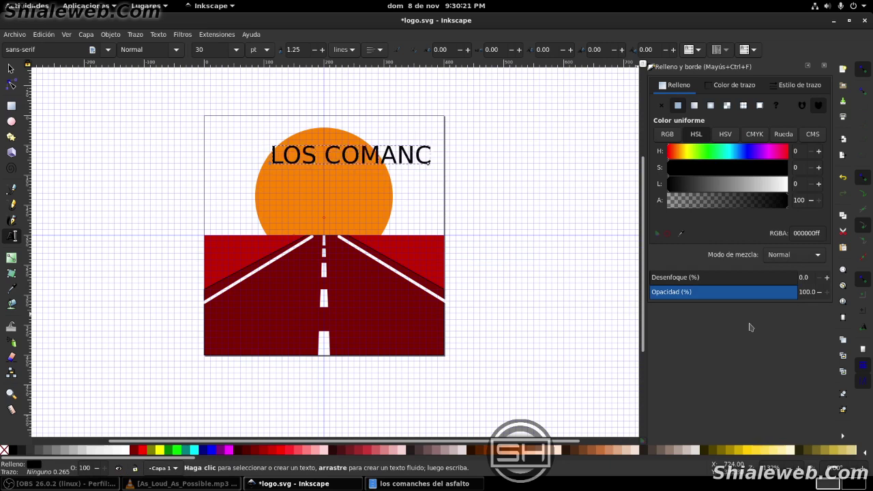
text(HES)
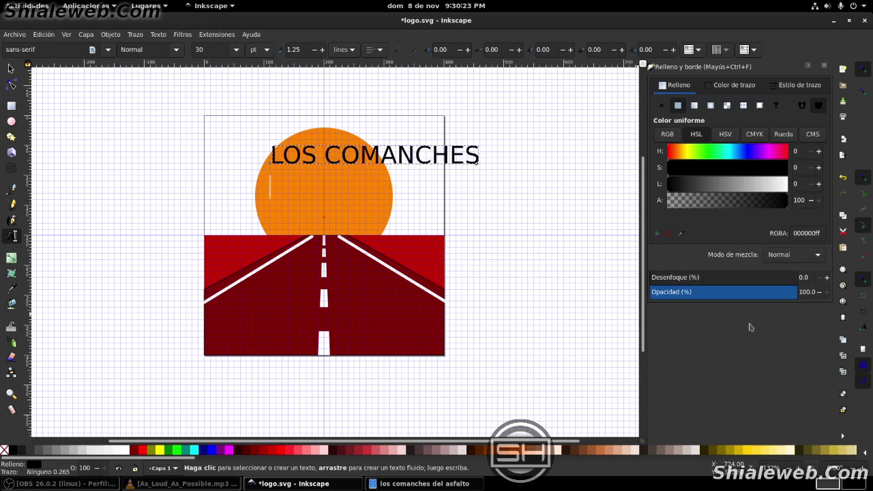
text(DEL CA)
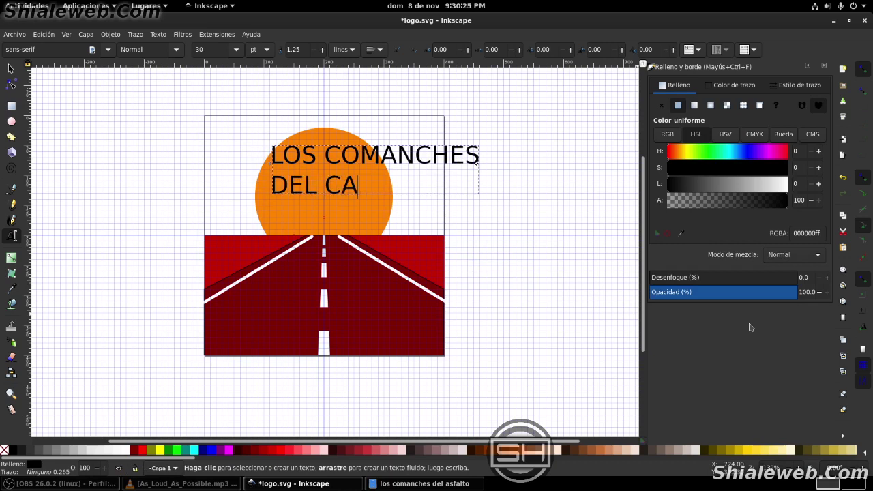
text(M)
key(BackSpace)
key(BackSpace)
key(BackSpace)
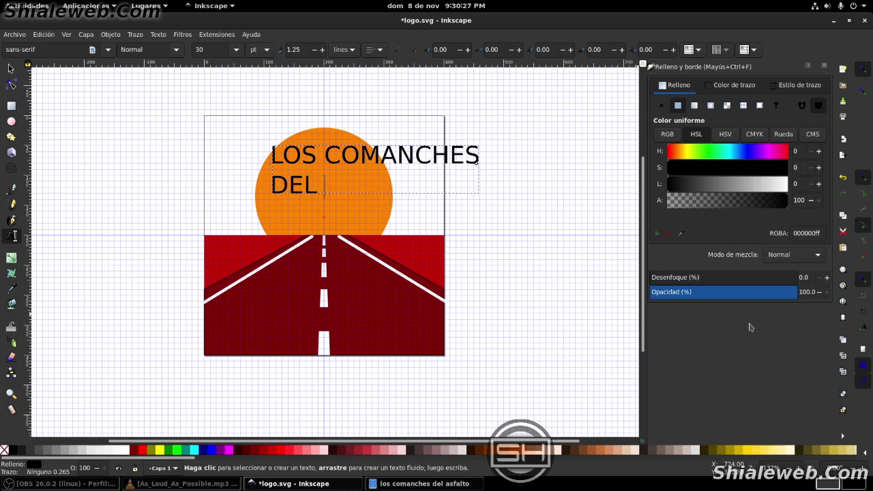
text(ASFALTO)
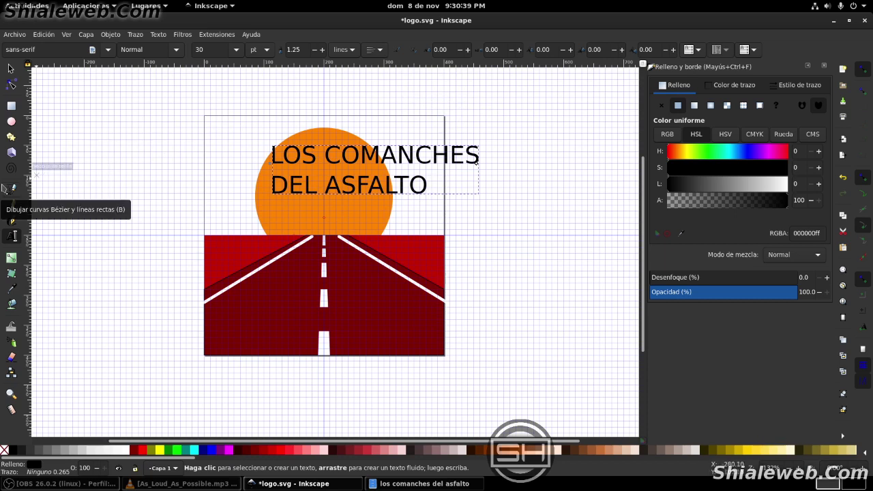
Right-align both lines of the title
key(ctrl+a)
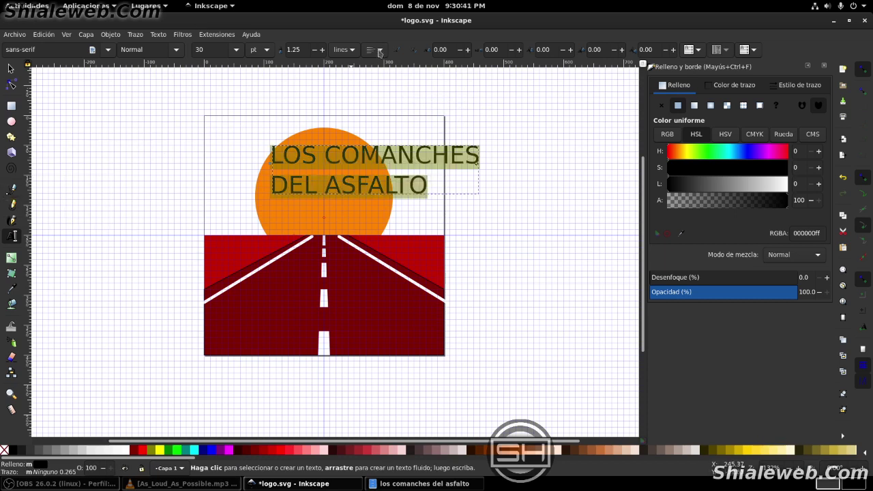
click(380, 54)
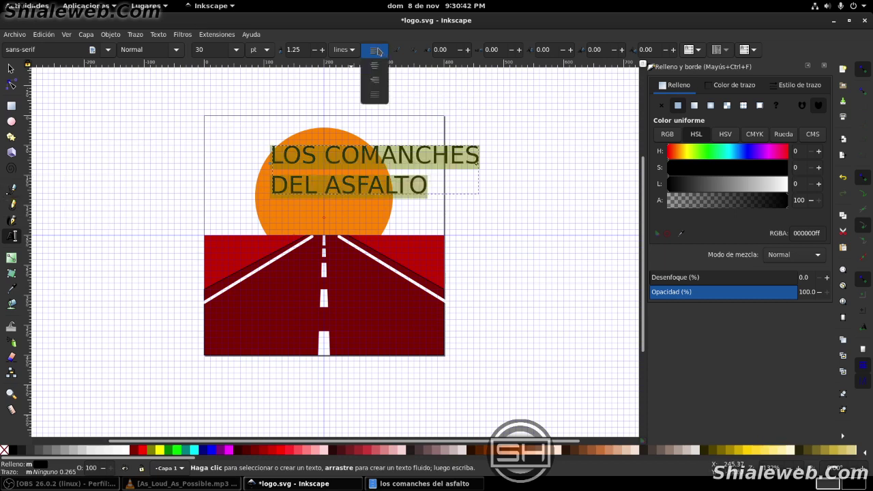
click(379, 86)
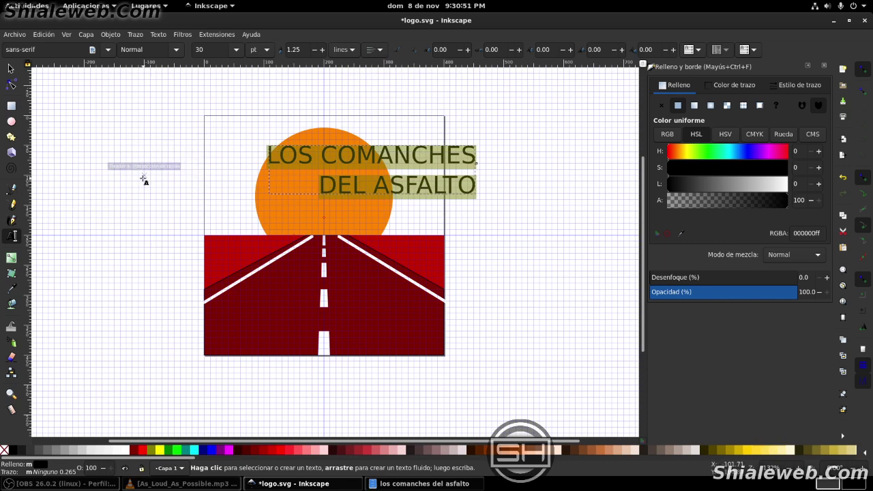
click(384, 51)
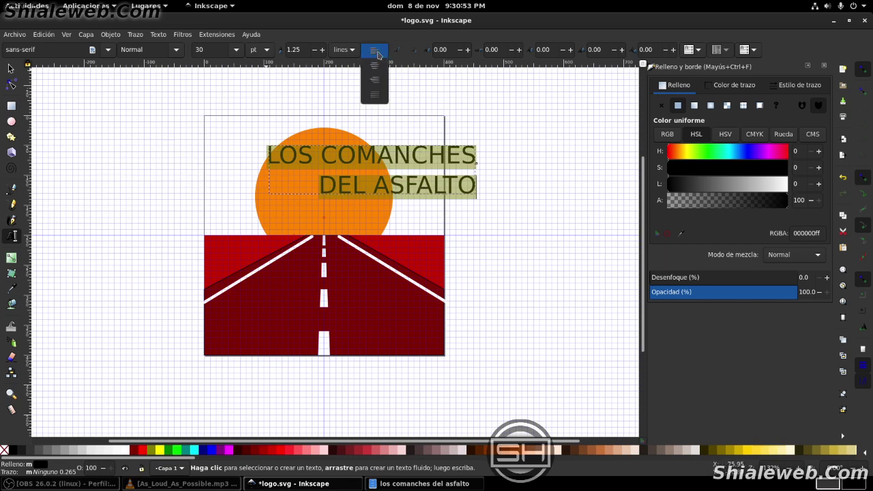
click(371, 67)
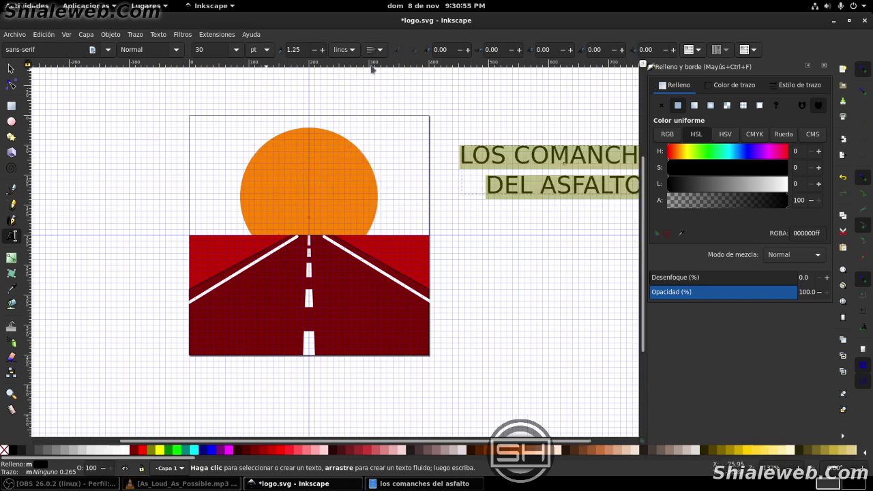
Move the title back onto the sun beneath the page top and save logo.svg
key(F1)
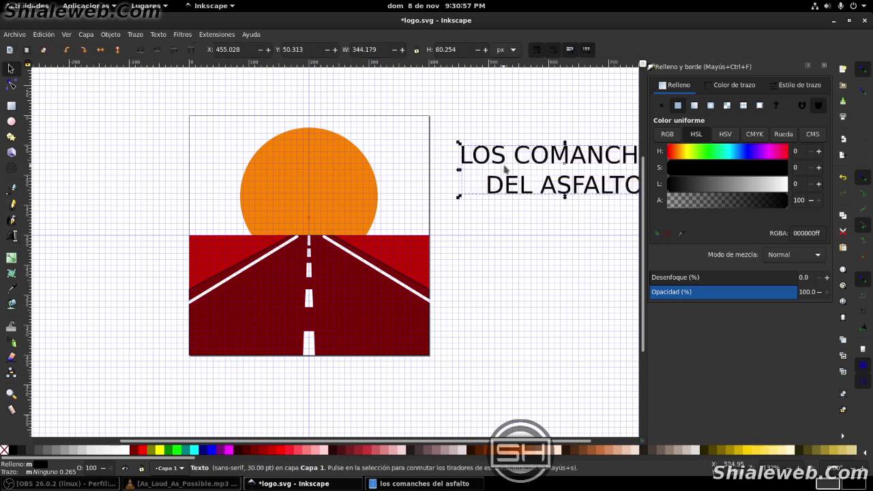
drag(536, 154, 277, 155)
drag(282, 156, 283, 155)
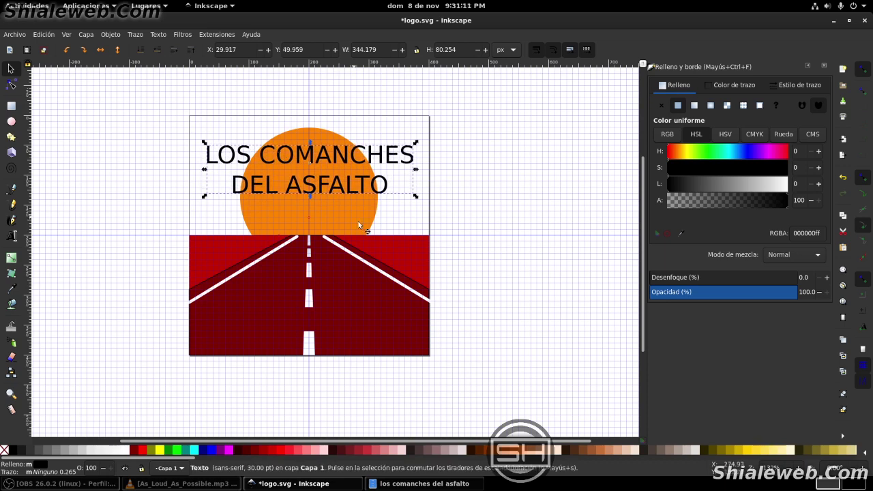
key(ctrl)
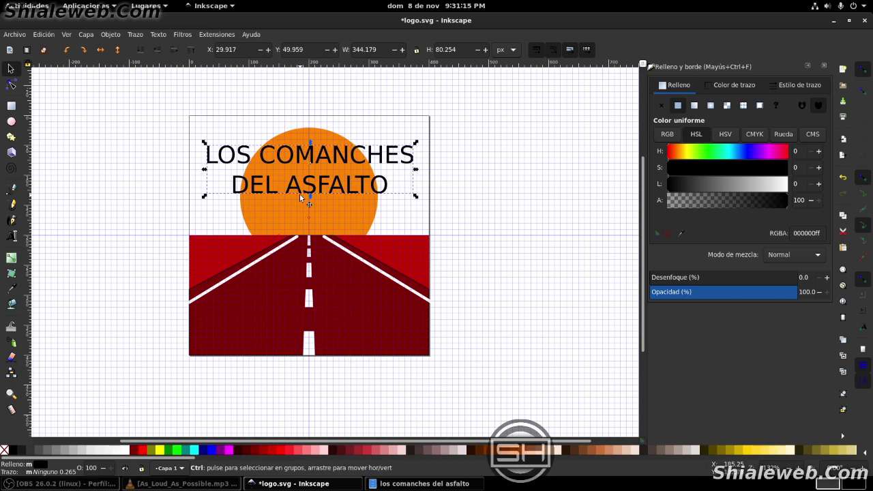
key(ctrl+s)
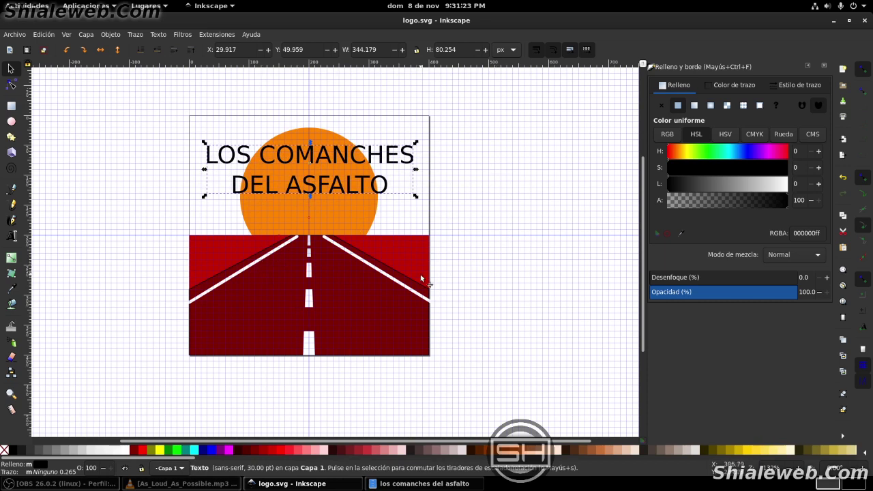
Make the ground rectangle pure red and the sun yellow with a red outline
click(418, 271)
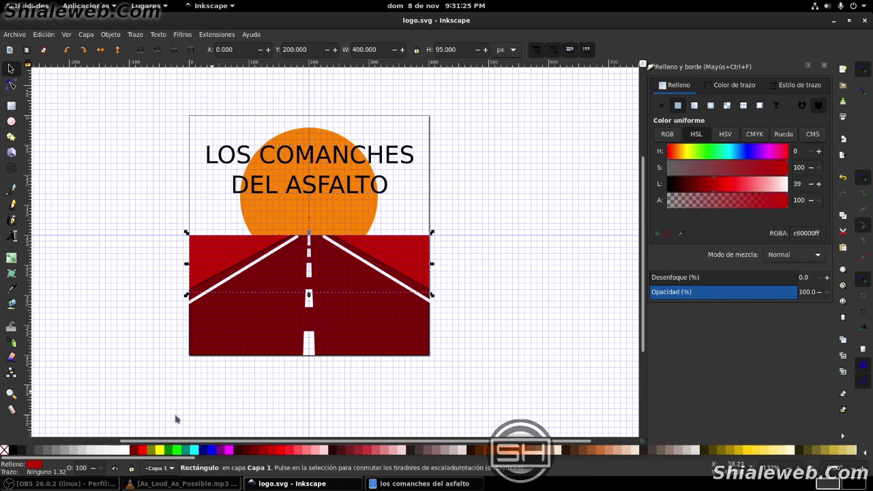
click(143, 451)
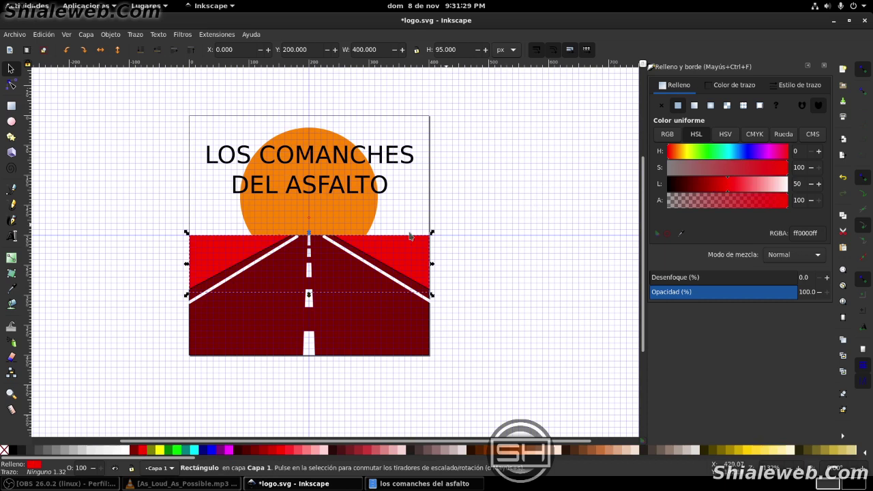
click(324, 201)
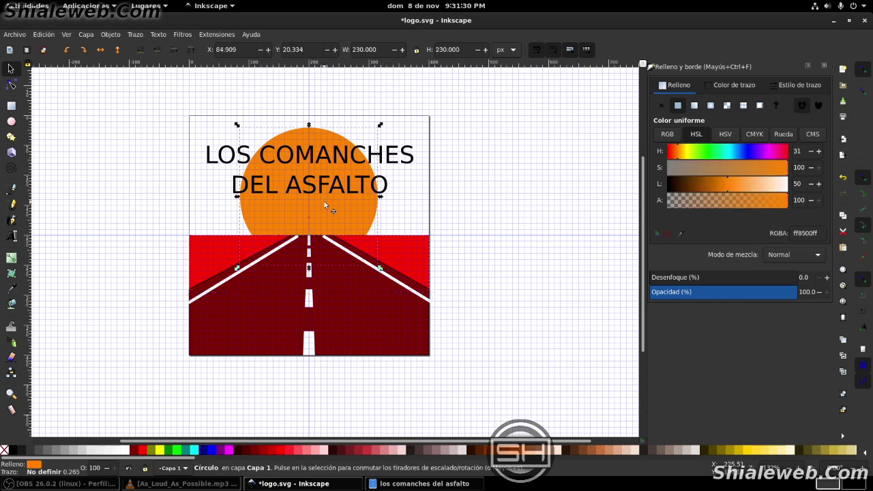
click(161, 452)
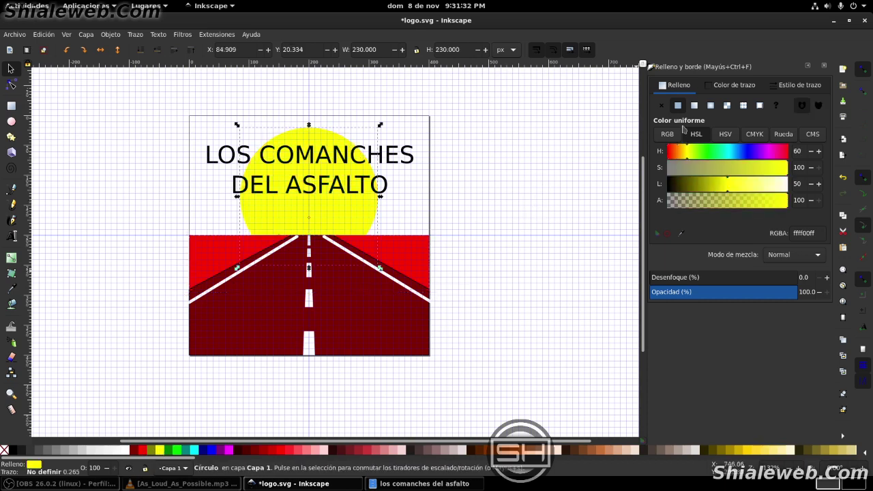
right_click(141, 453)
click(174, 409)
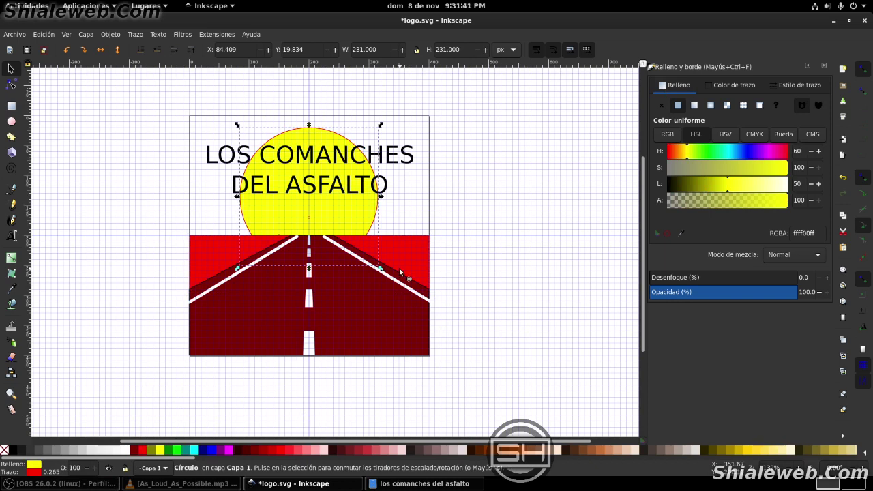
Give the ground rectangle a dark-red outline and save the logo
click(411, 240)
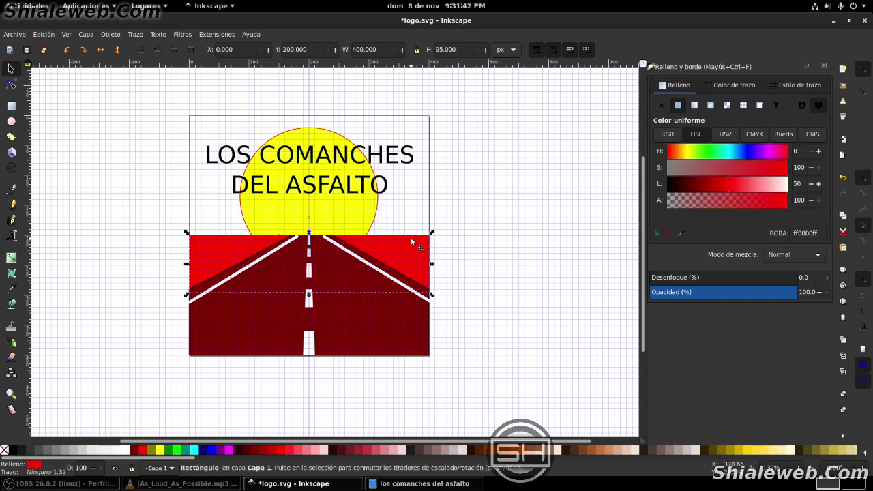
right_click(136, 451)
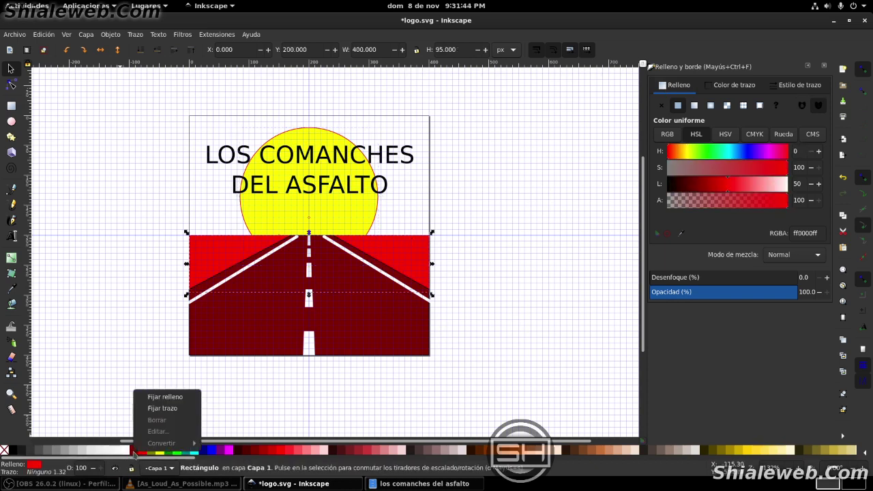
click(175, 408)
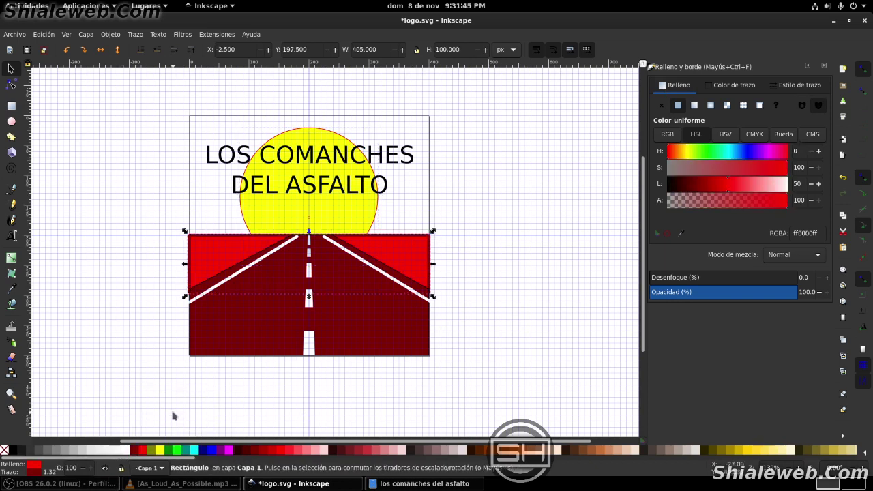
click(568, 193)
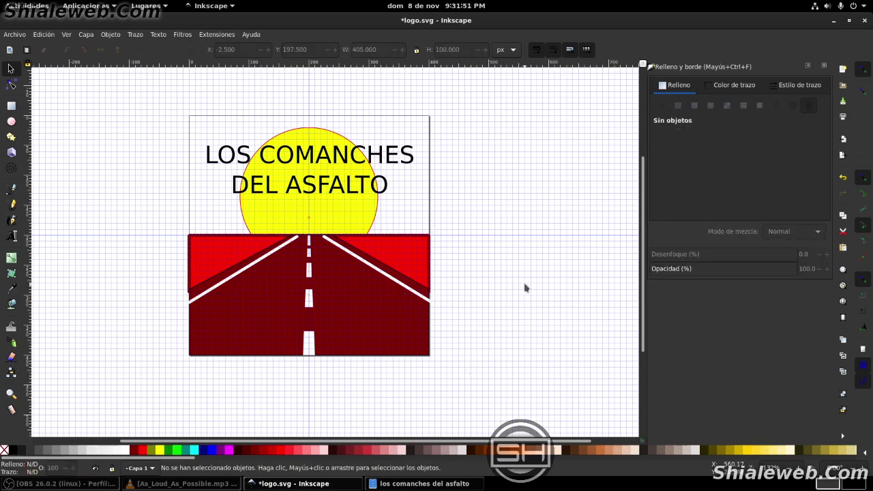
click(15, 34)
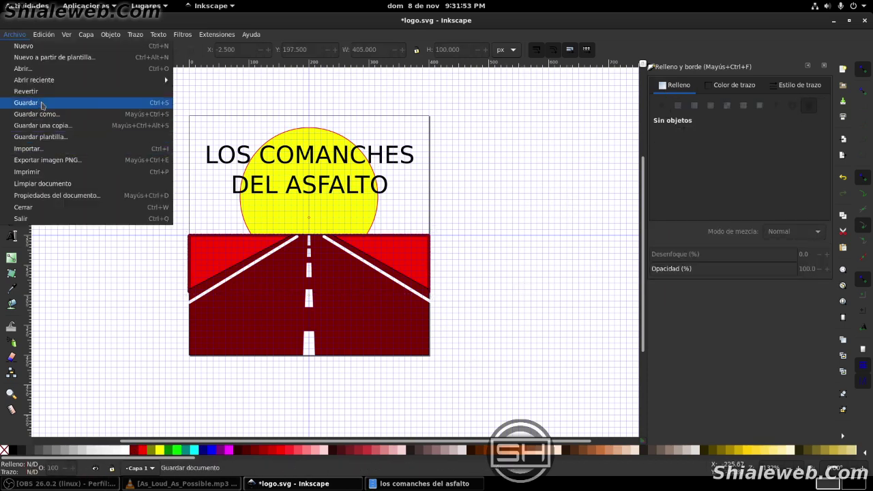
click(42, 105)
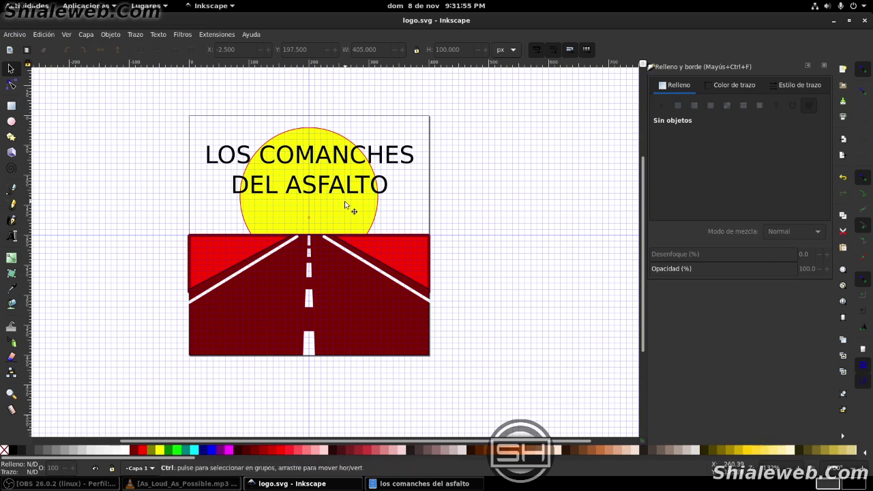
Move the road photo up and left, just beside the page's bottom edge
scroll(345, 205, down, 1)
scroll(335, 330, down, 3)
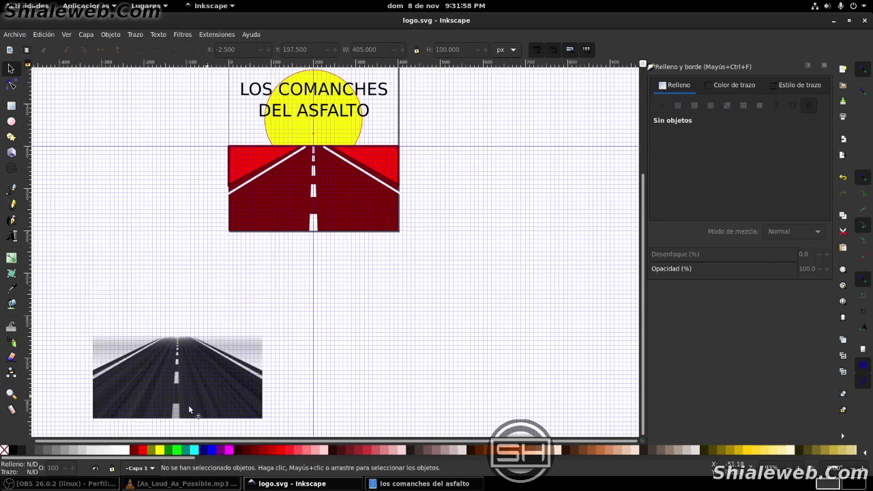
click(188, 405)
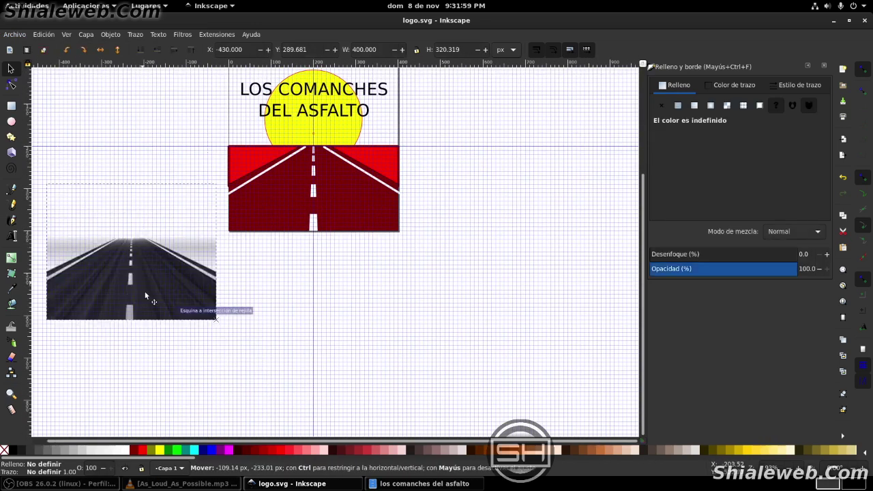
drag(131, 239, 95, 174)
drag(293, 188, 334, 286)
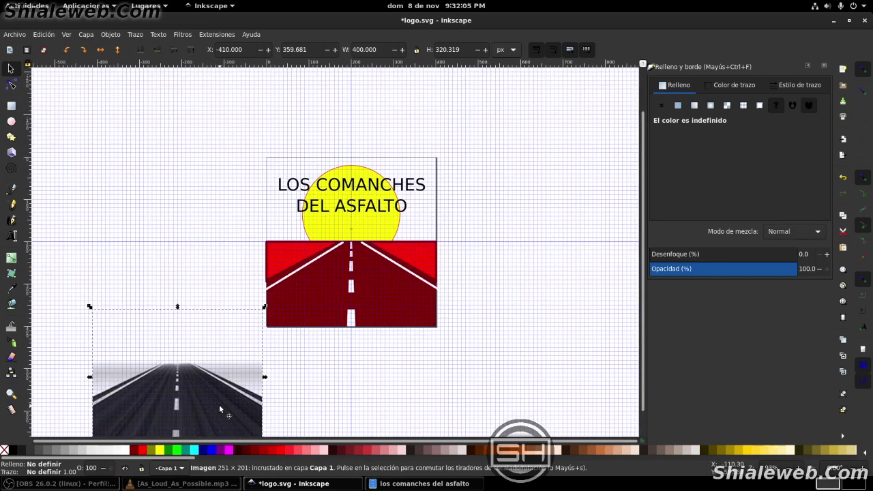
With the title selected, save logo.svg using Ctrl+S and Archivo > Guardar
click(368, 188)
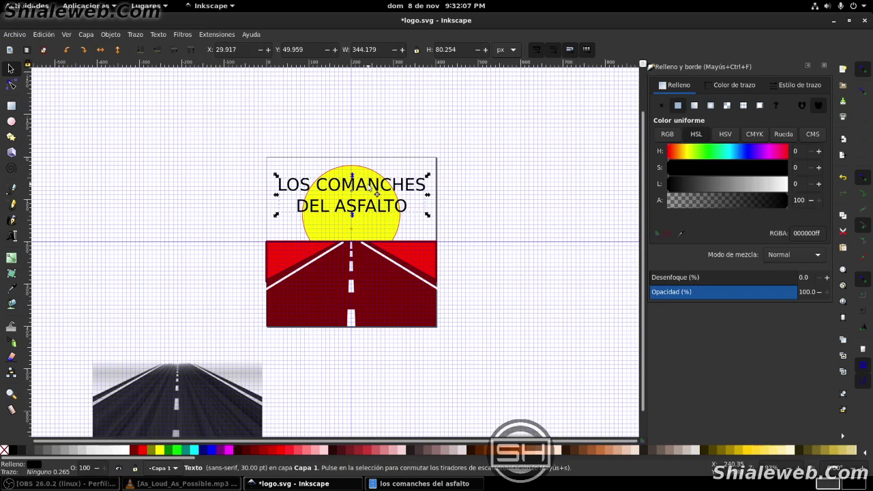
key(ctrl+s)
scroll(341, 225, right, 3)
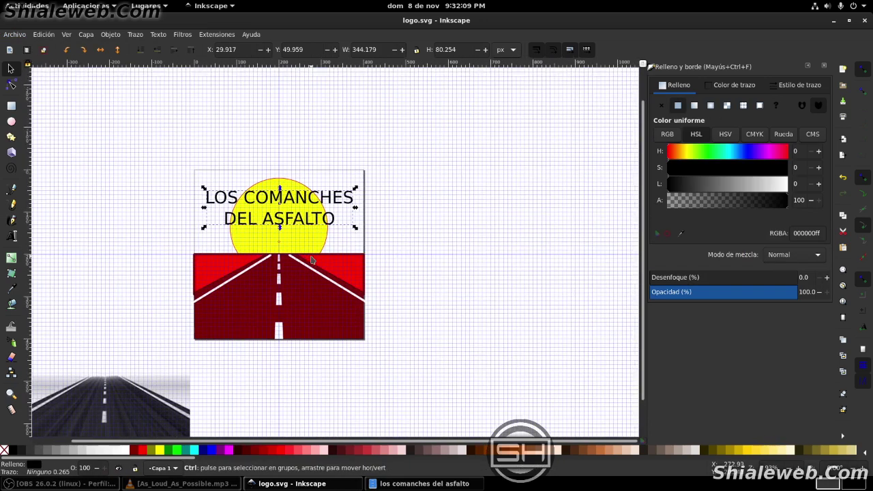
scroll(311, 260, up, 1)
click(15, 34)
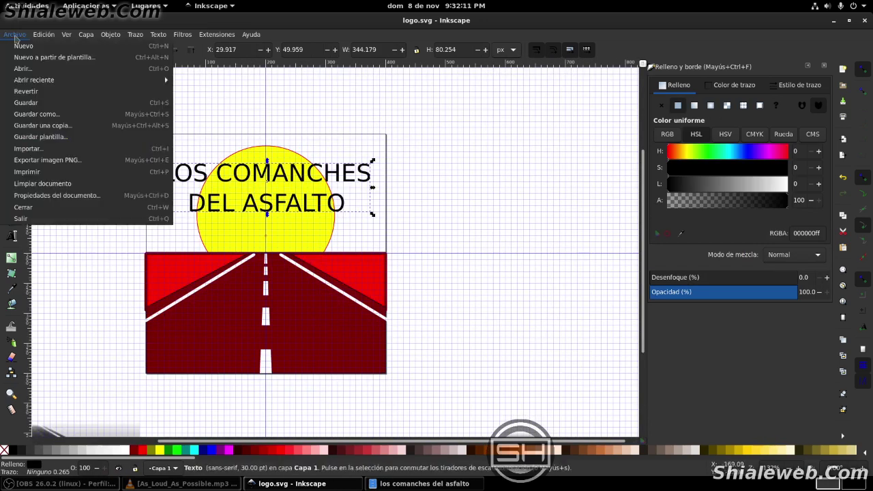
click(31, 102)
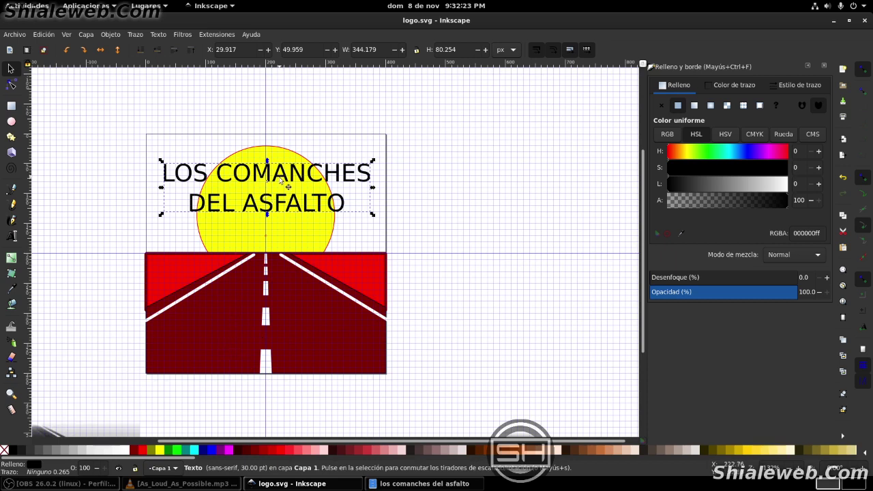
Select all of the title's letters and set its font to Red Hat Text
key(t)
key(ctrl+a)
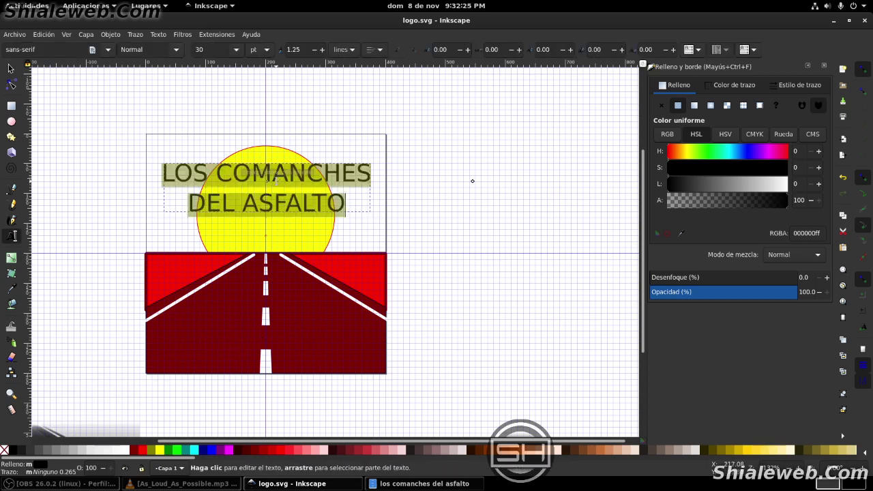
click(90, 51)
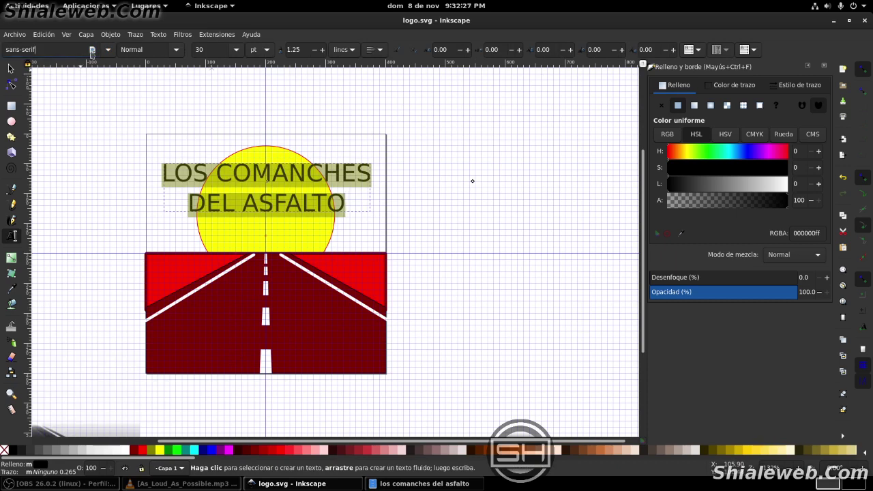
click(107, 51)
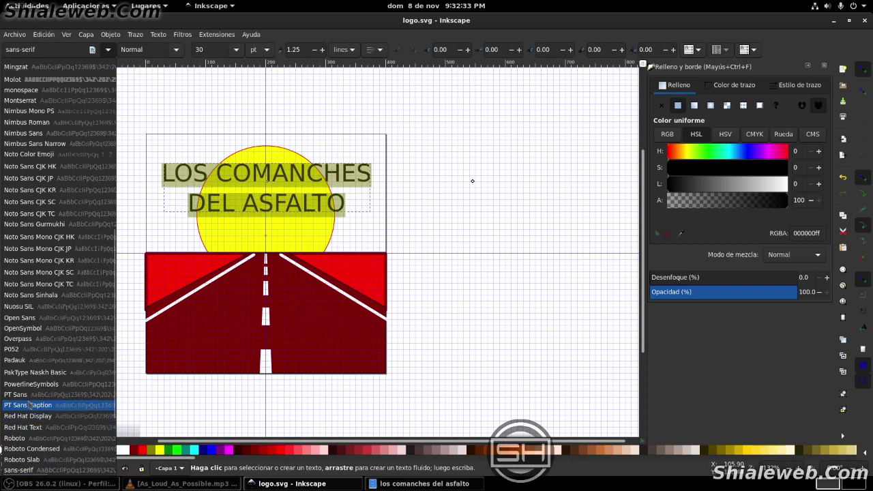
click(31, 426)
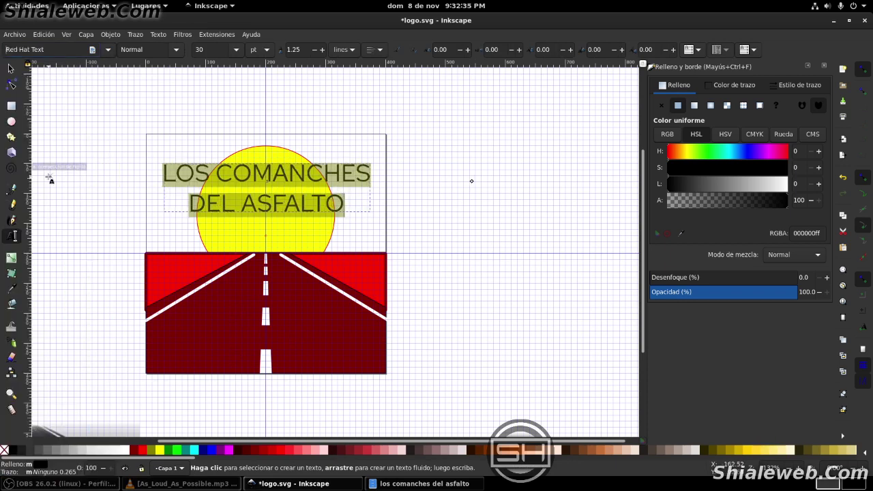
Try the title in Roboto, Waree, URW Bookman, STIX, Source Sans 3, serif and sans-serif
key(Down)
key(Down)
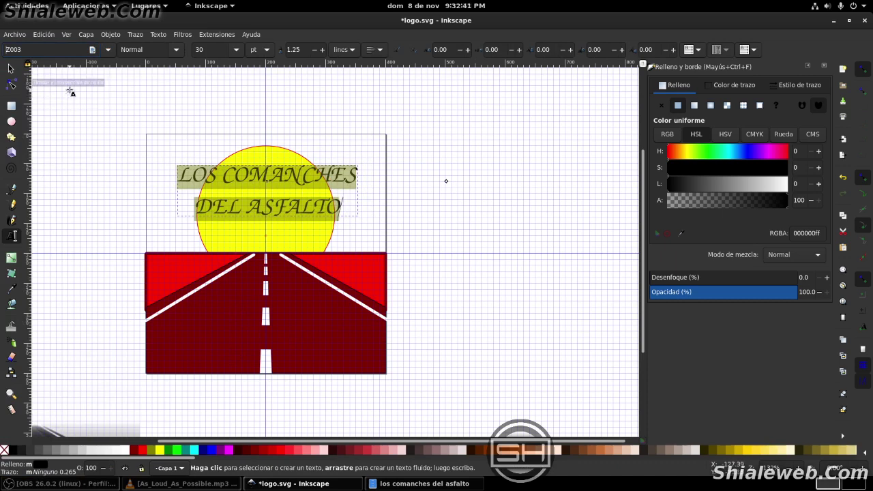
key(Down)
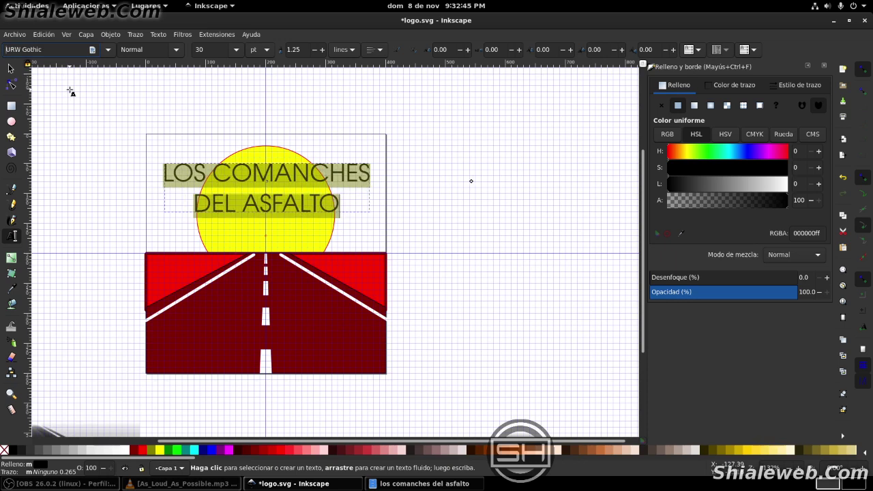
key(Down)
key(Down)
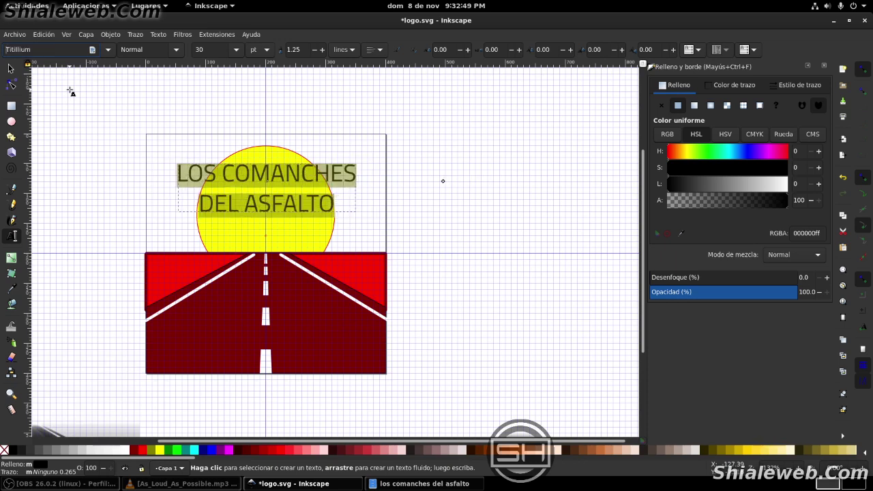
key(Down)
key(Down)
key(Down)
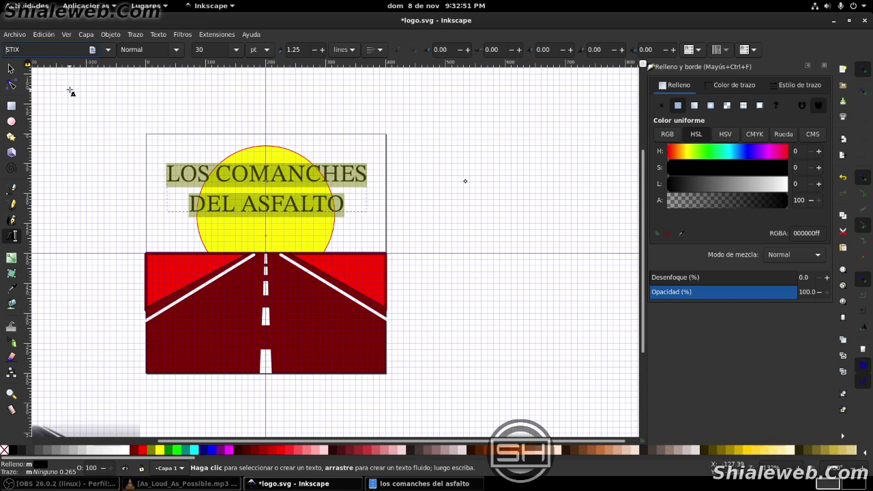
key(Down)
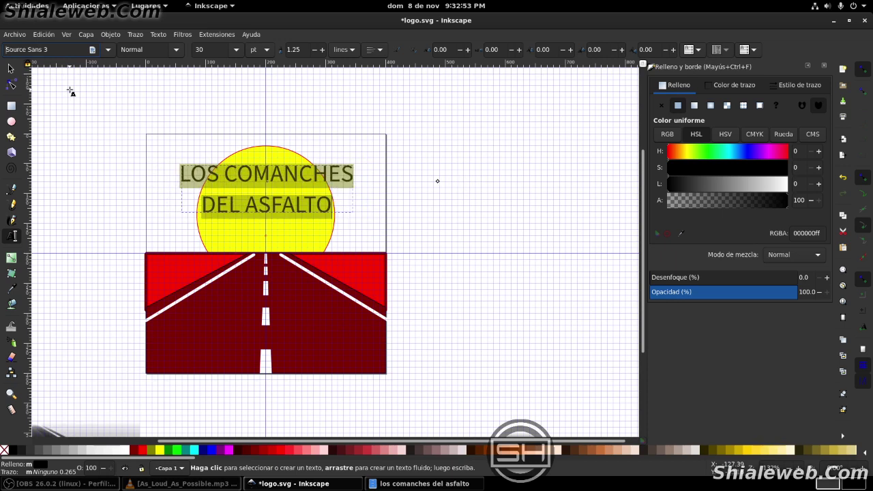
key(Down)
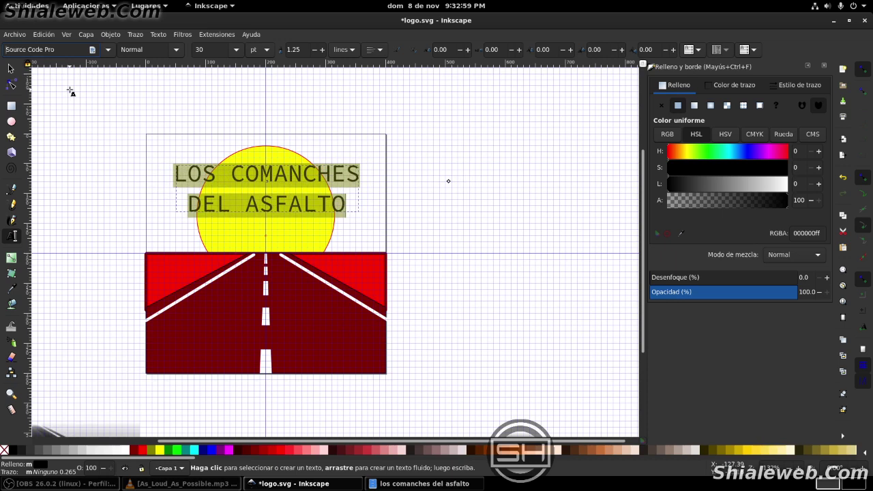
key(Down)
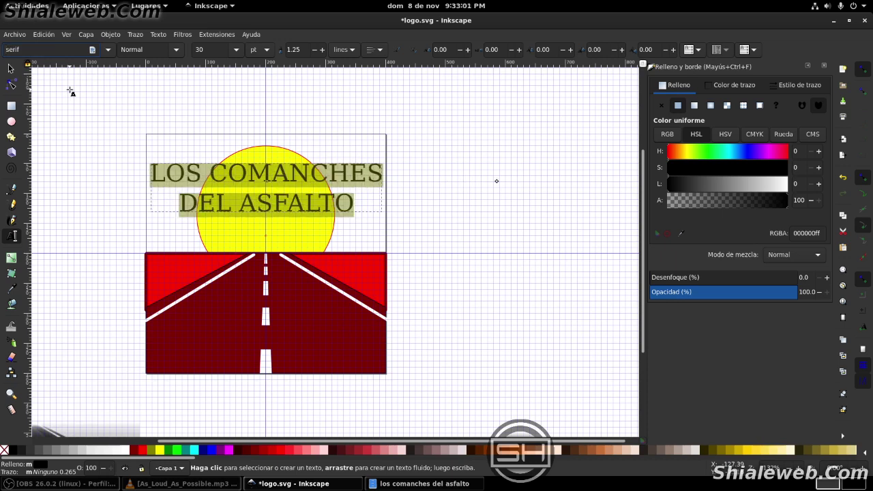
key(Down)
Step back up the font list to settle the title on Noto Sans Mono CJK KR
key(Up)
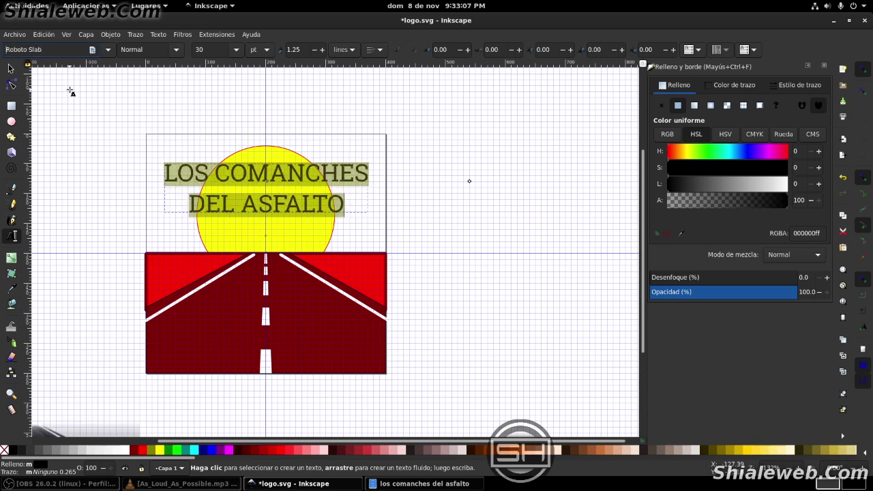
key(Up)
key(Up)
key(Up)
key(Up)
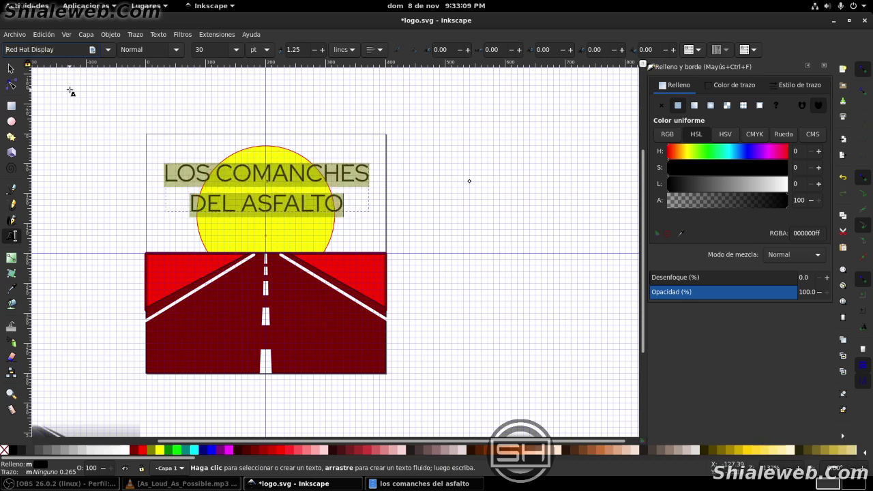
key(Up)
key(Up)
key(Up)
key(Up)
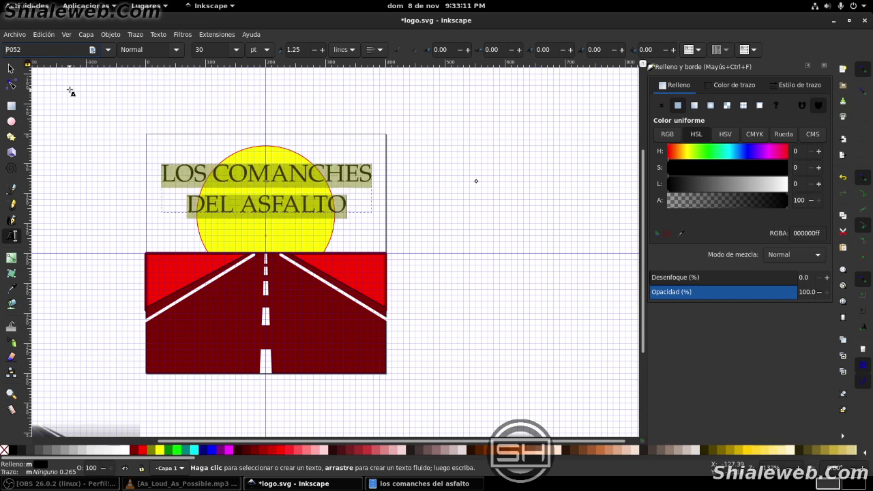
key(Up)
key(Up)
key(Up)
key(Up)
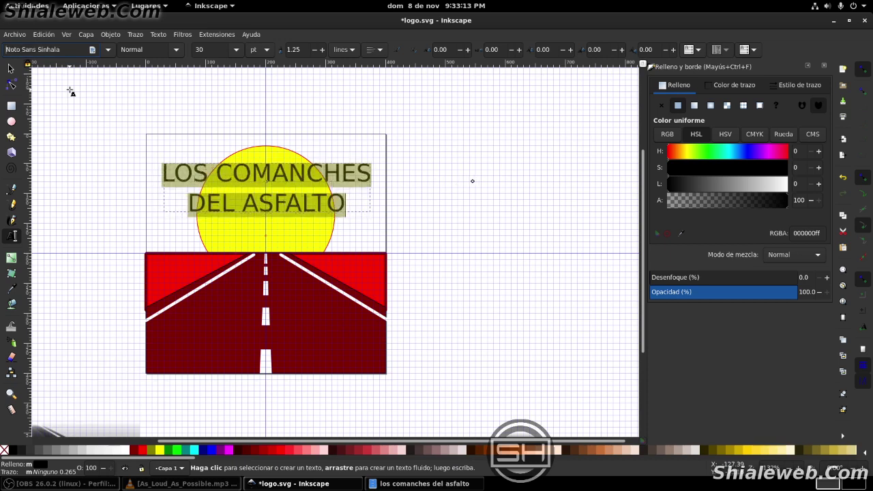
key(Up)
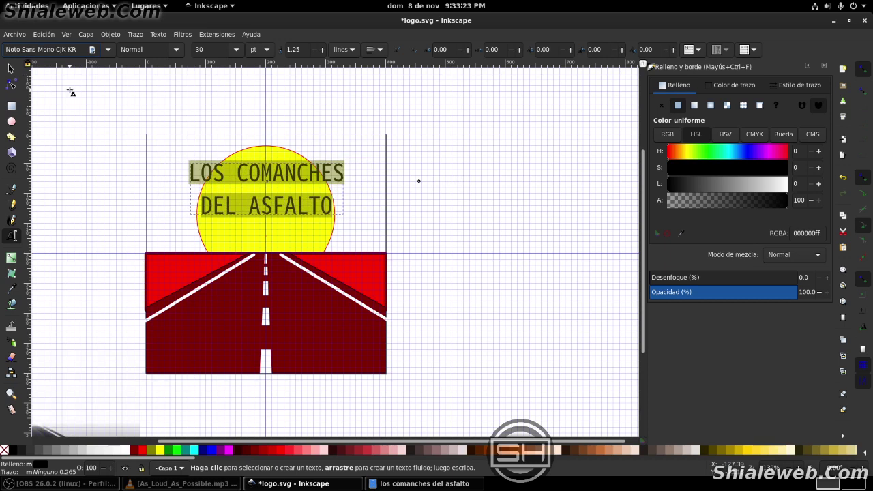
key(F1)
Make all of the title text Bold and save logo.svg
key(F8)
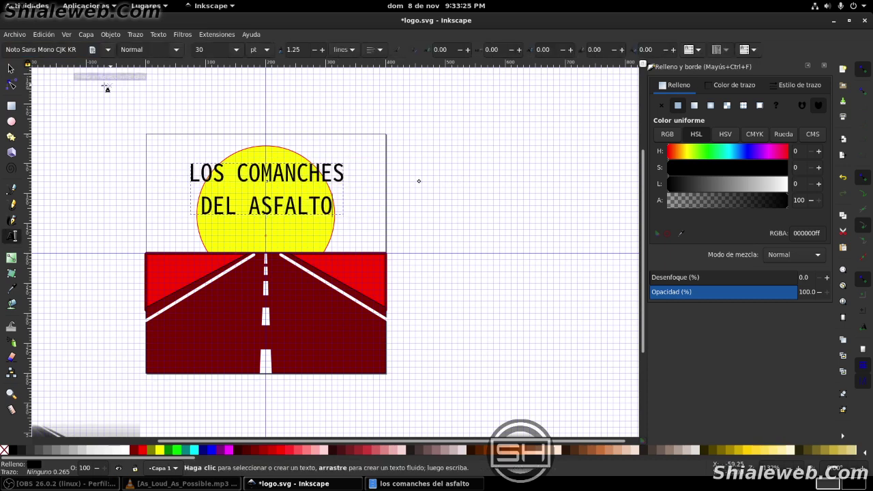
key(ctrl+a)
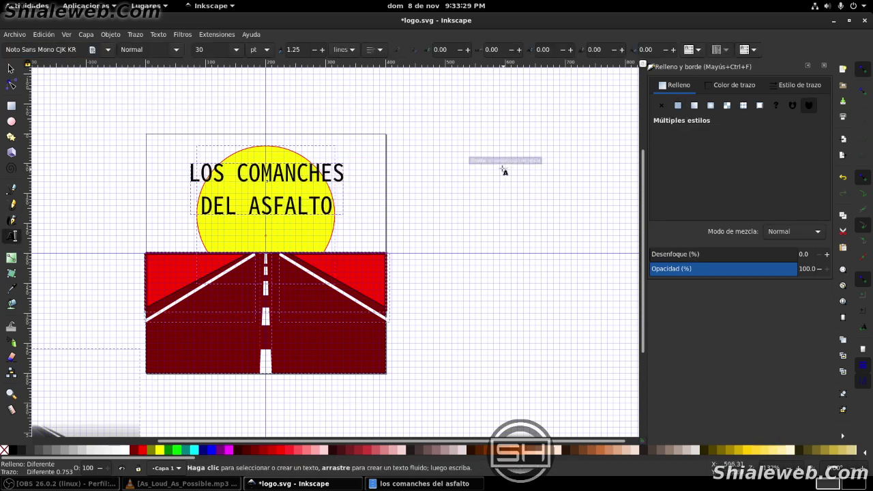
key(F1)
click(493, 137)
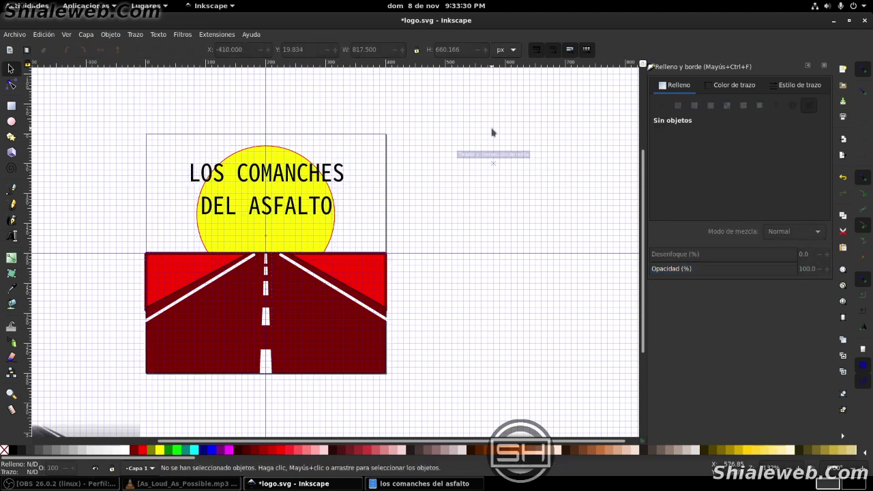
double_click(293, 174)
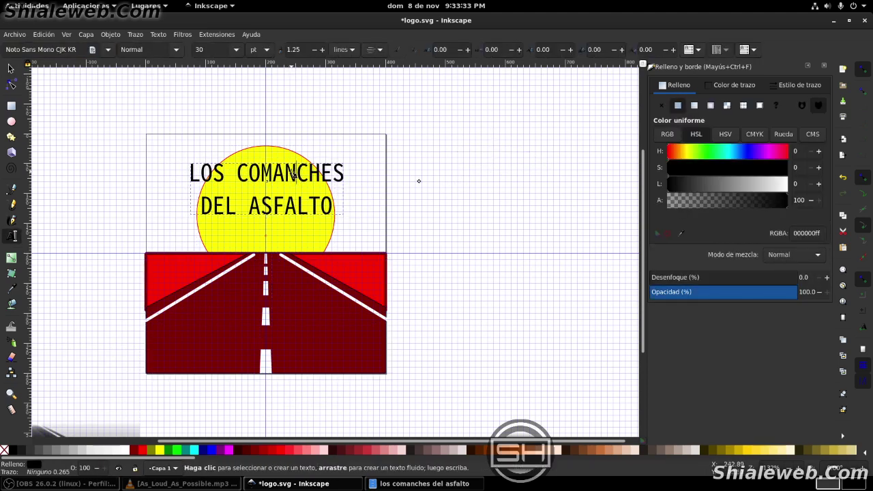
key(ctrl+a)
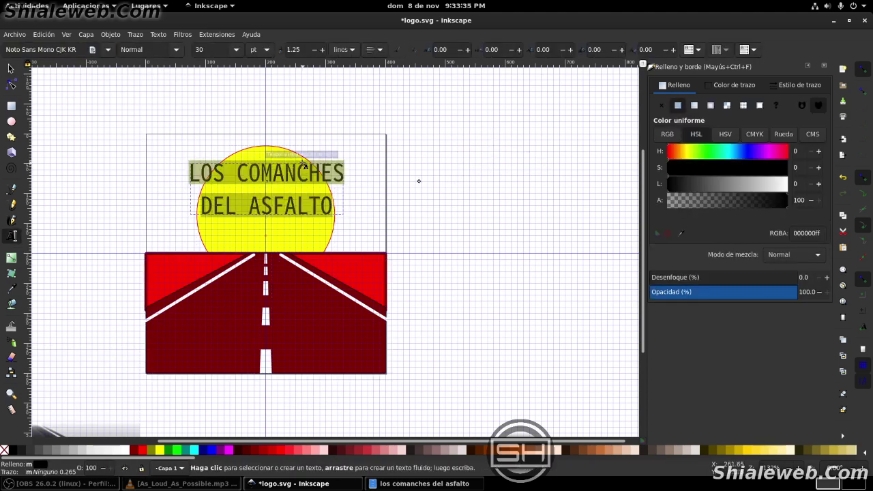
click(176, 51)
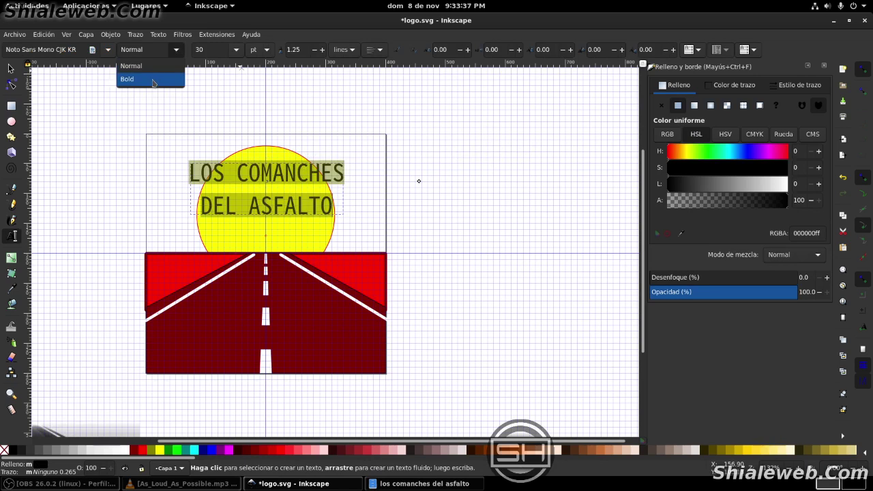
click(155, 80)
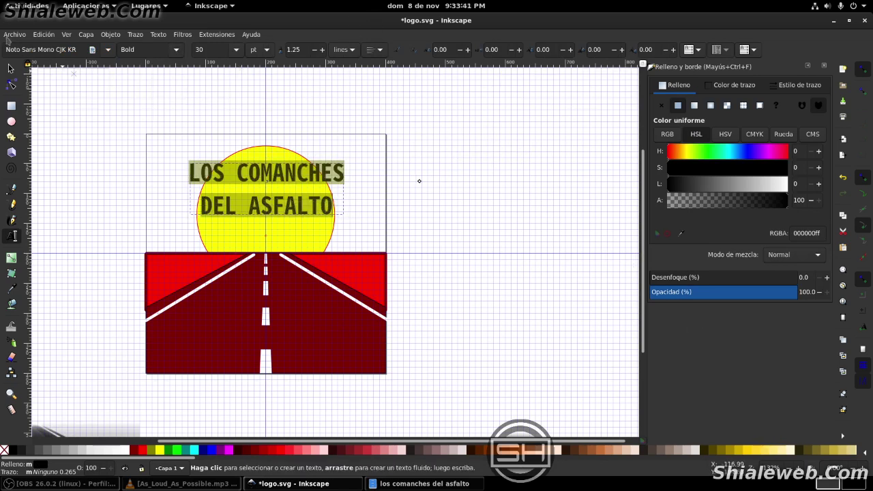
click(15, 34)
click(28, 104)
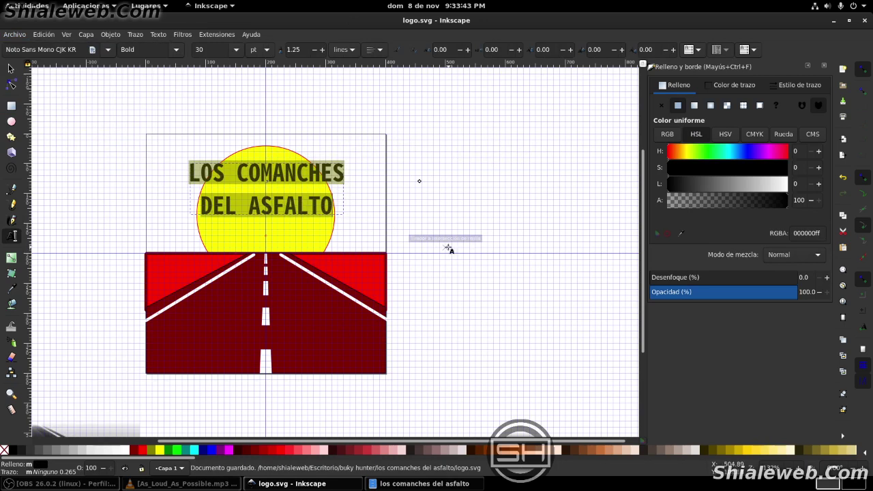
Set the whole title to 72 pt and save logo.svg again
key(F1)
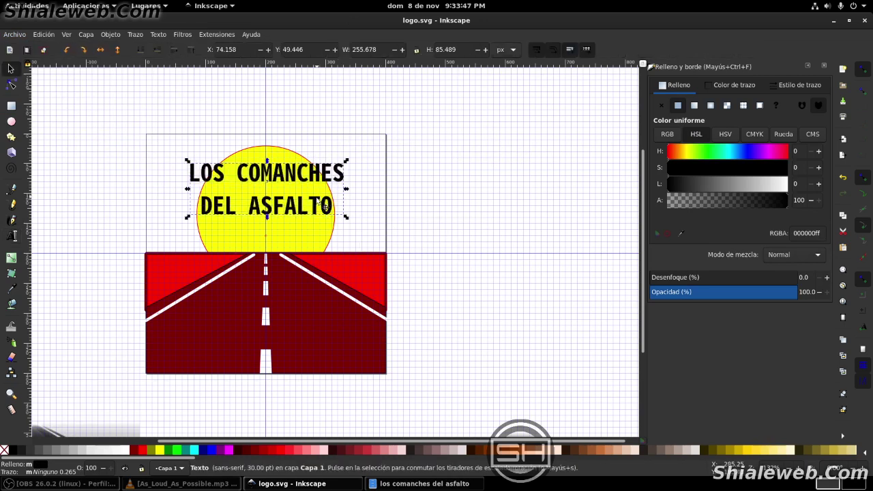
key(t)
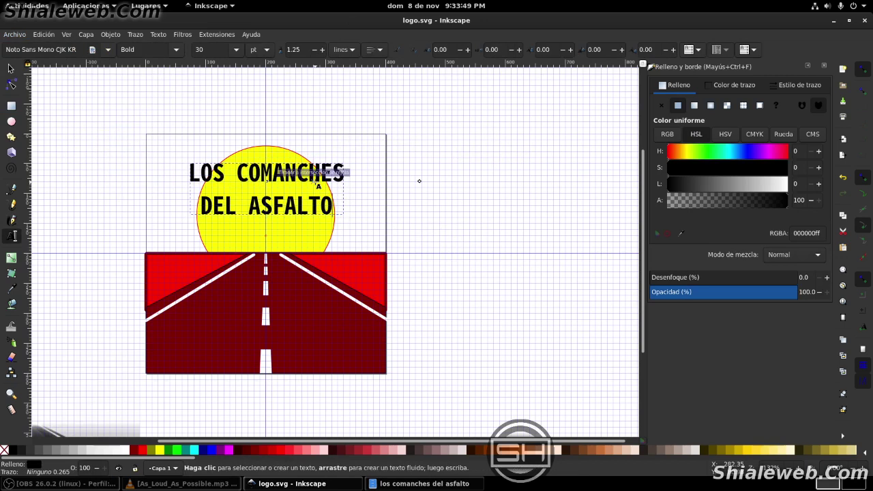
click(317, 186)
key(ctrl+a)
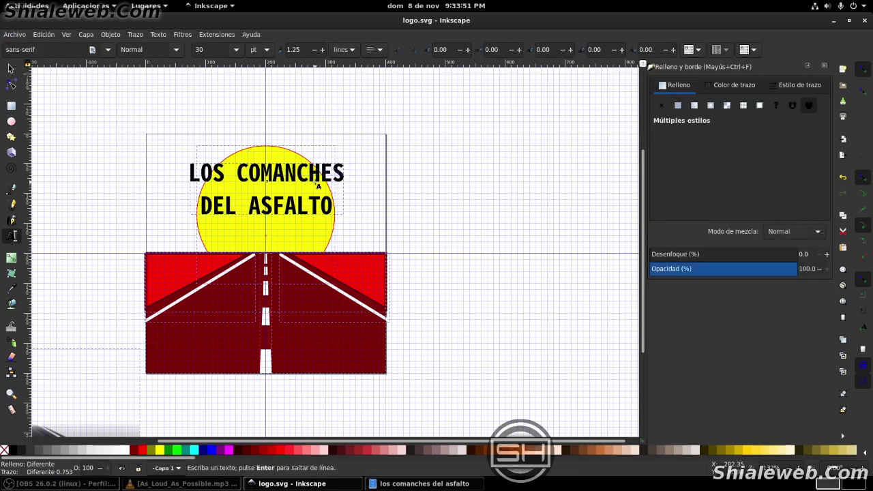
key(s)
key(Escape)
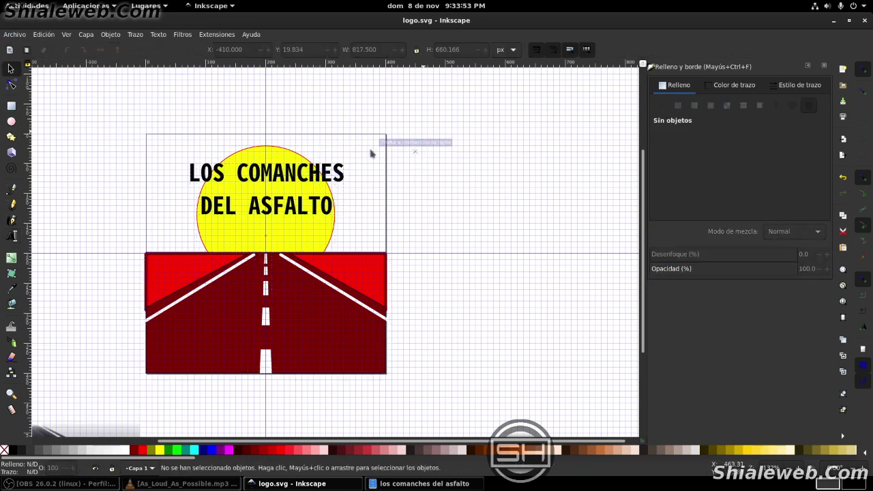
double_click(300, 174)
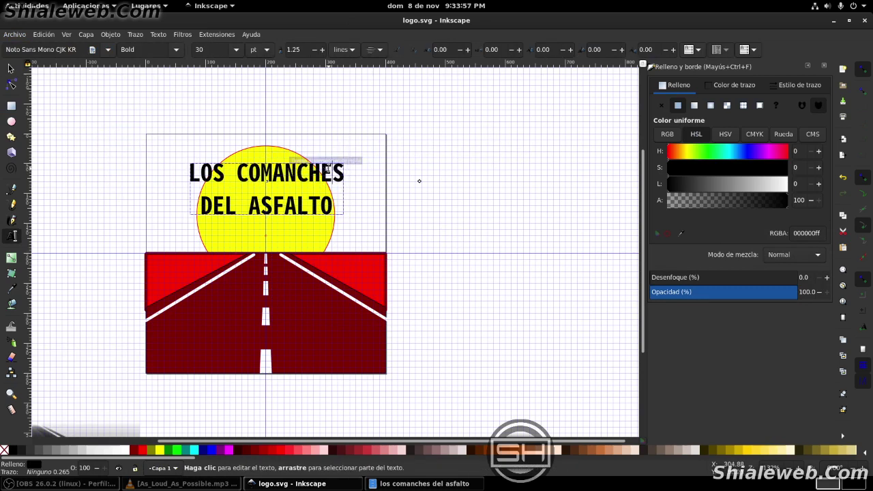
key(ctrl+a)
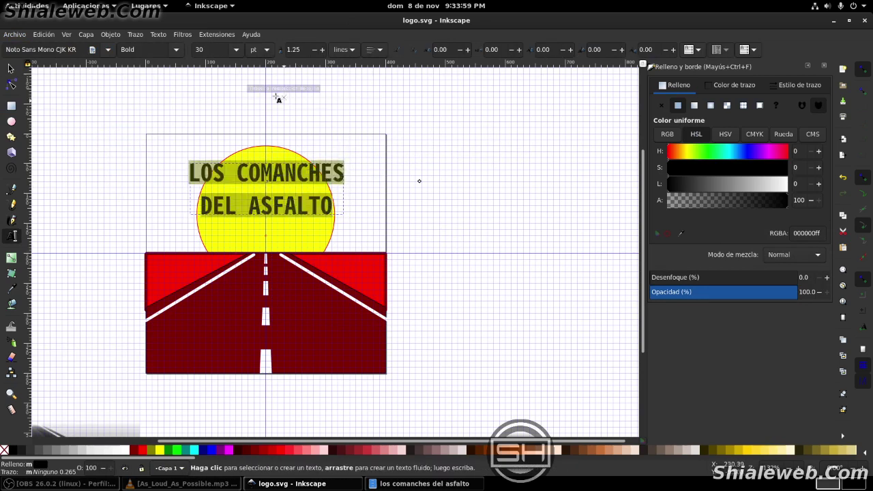
click(236, 52)
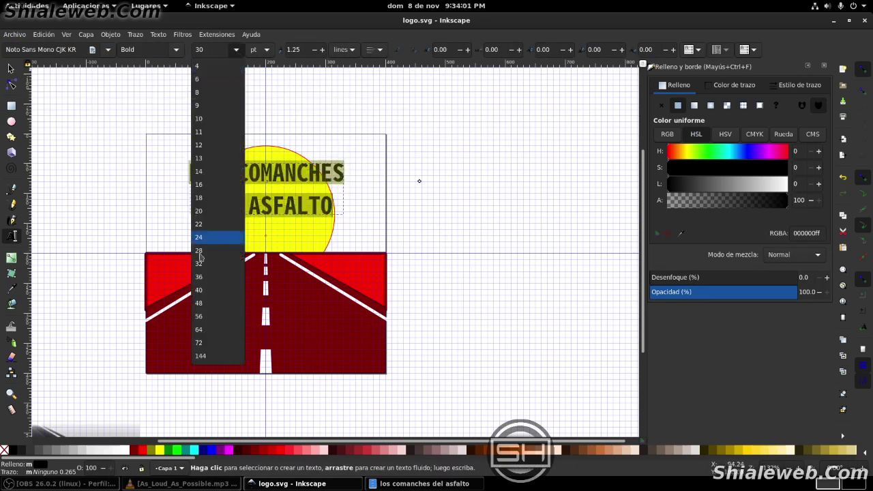
click(205, 345)
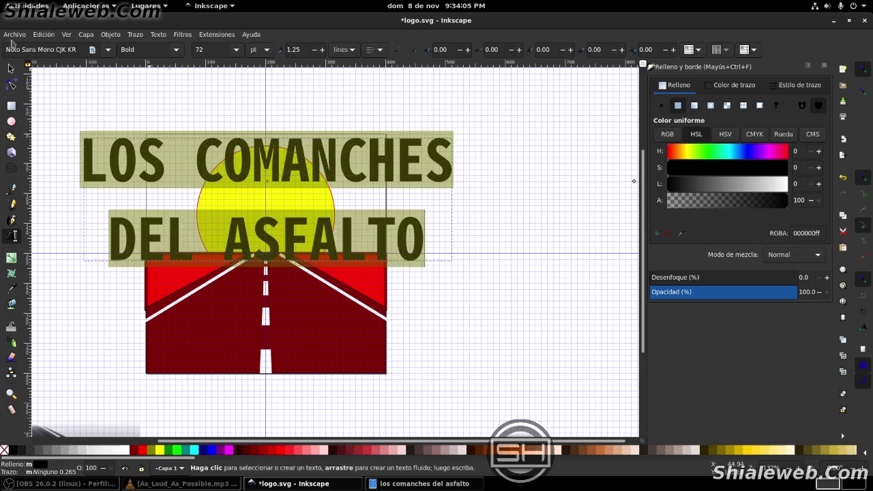
click(14, 34)
click(31, 106)
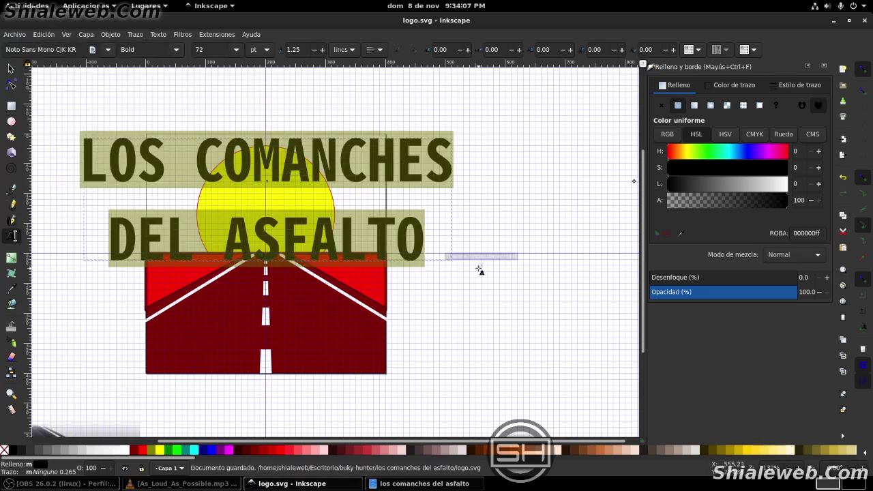
key(F1)
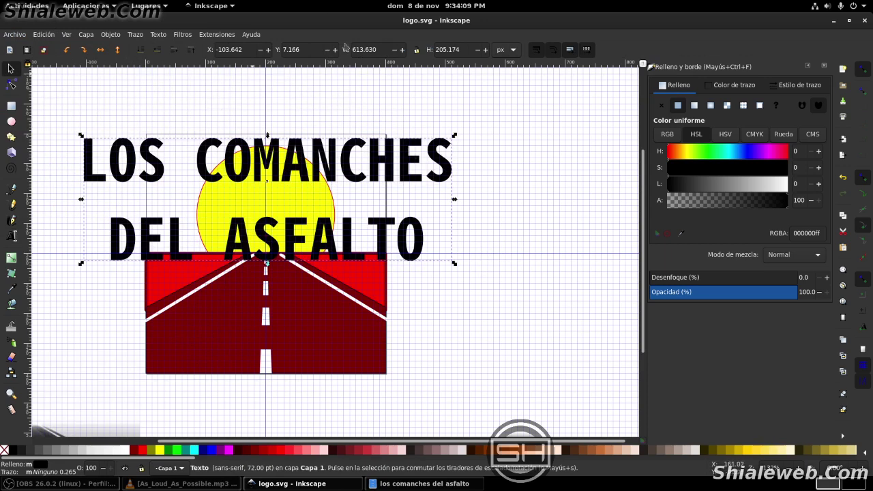
Move the title below the logo and duplicate it
scroll(269, 237, down, 3)
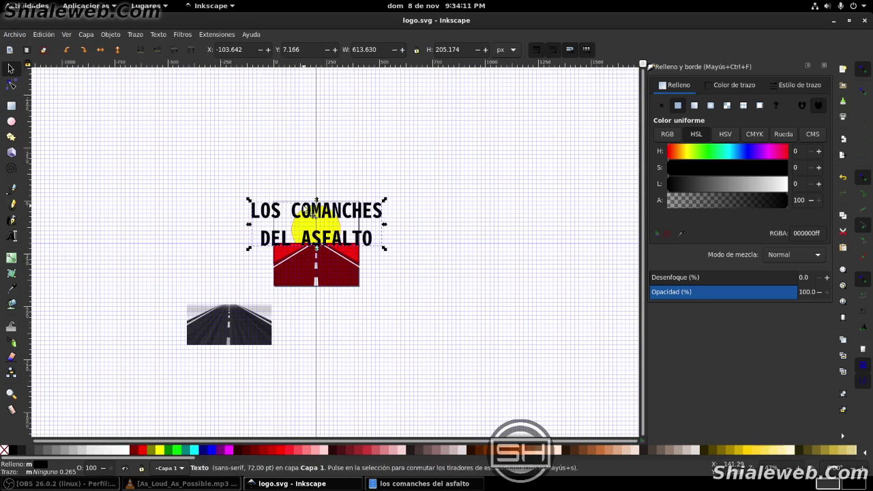
mouse_move(314, 213)
mouse_down()
mouse_move(326, 329)
mouse_move(356, 219)
mouse_up()
key(ctrl+d)
Scale the title down proportionally to about 383 × 128 px, fitting over the sun
scroll(356, 218, up, 1)
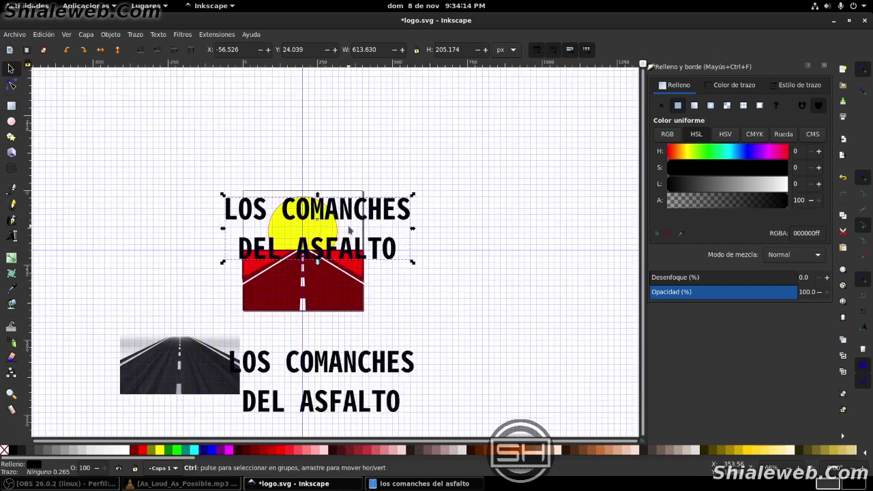
scroll(356, 218, up, 2)
scroll(352, 213, up, 2)
scroll(349, 211, down, 1)
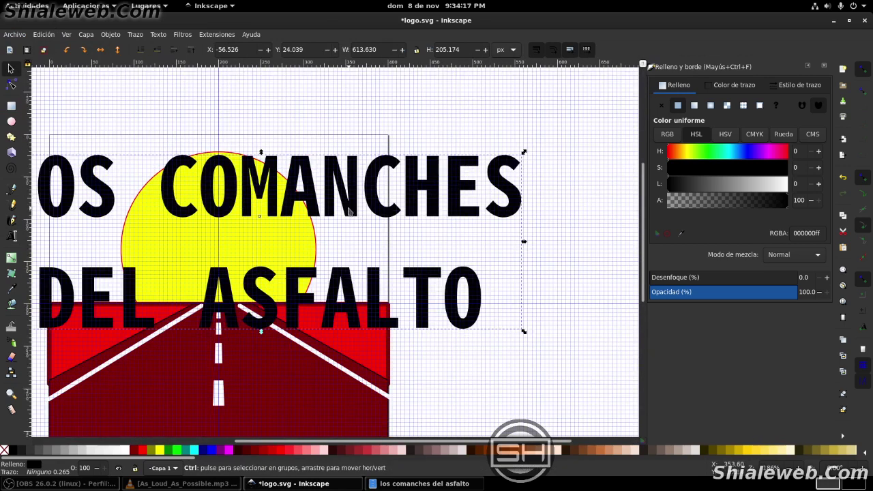
scroll(355, 216, down, 1)
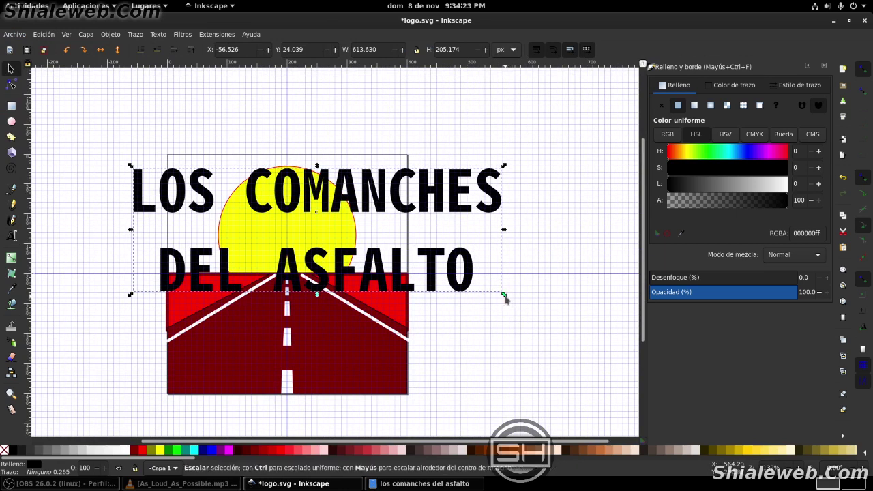
drag(505, 298, 445, 271)
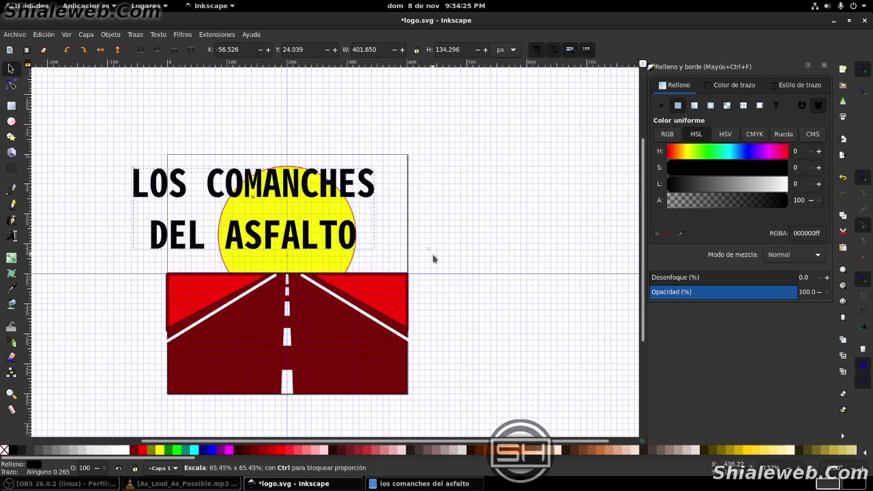
drag(444, 271, 438, 263)
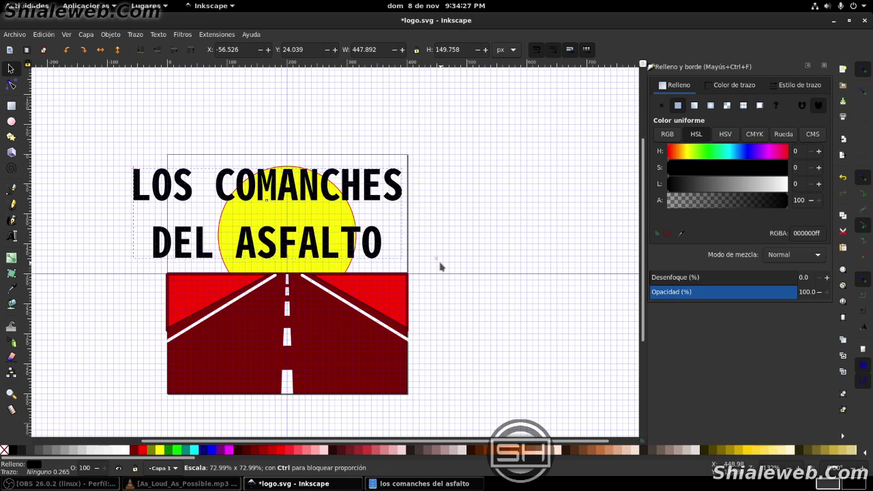
drag(134, 175, 152, 181)
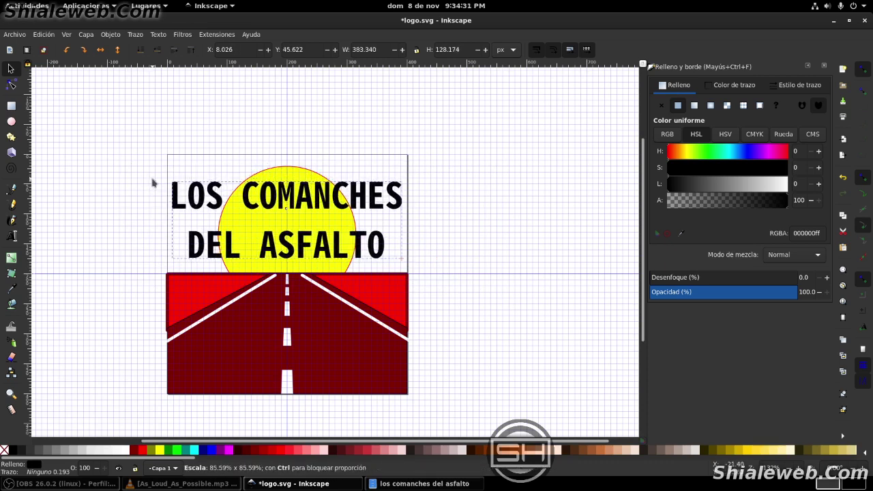
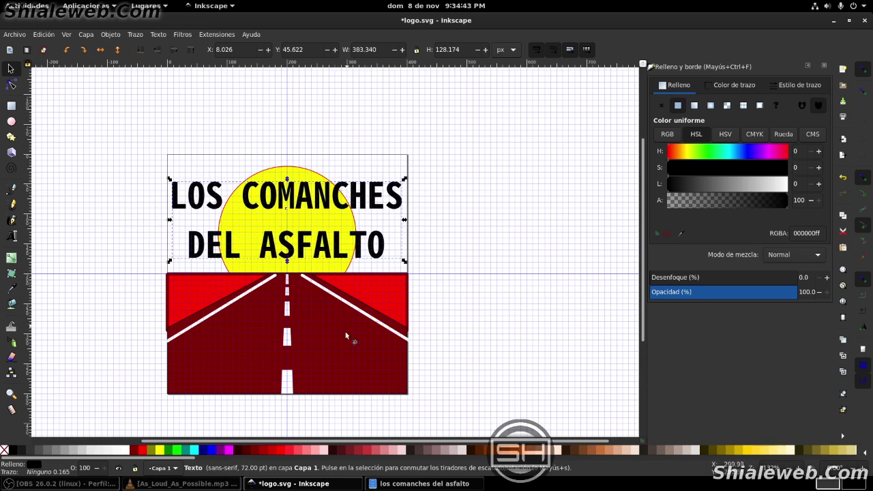
Save logo.svg with the black title over the yellow sun and dark red road
click(14, 34)
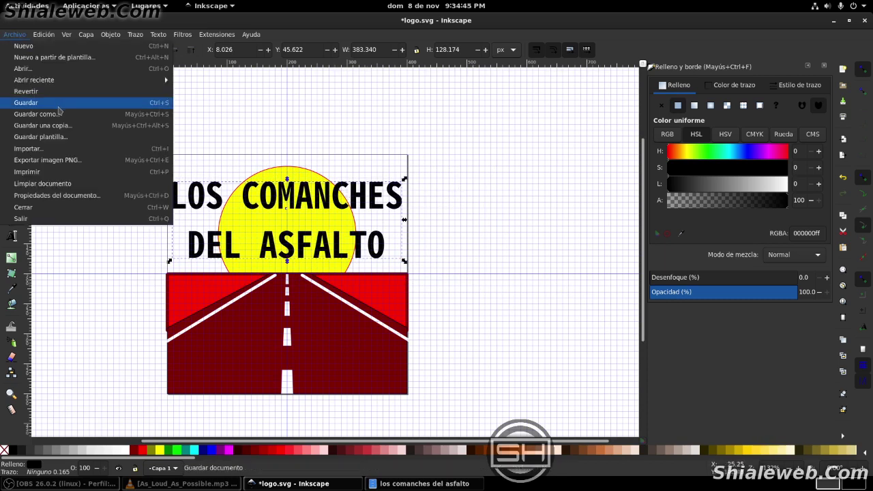
click(57, 104)
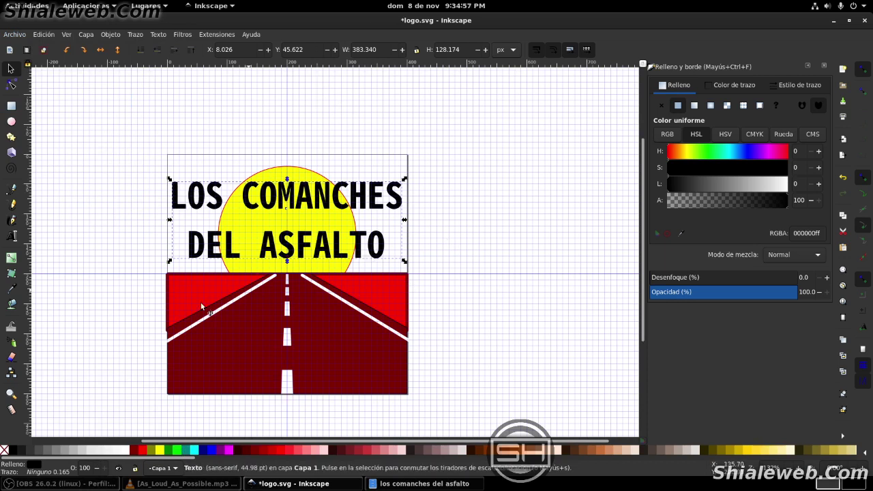
Duplicate the title text and move the spare copy aside, away from the logo
key(ctrl+d)
mouse_move(265, 211)
mouse_down()
mouse_move(321, 363)
mouse_move(432, 400)
mouse_move(472, 429)
mouse_move(457, 446)
mouse_up()
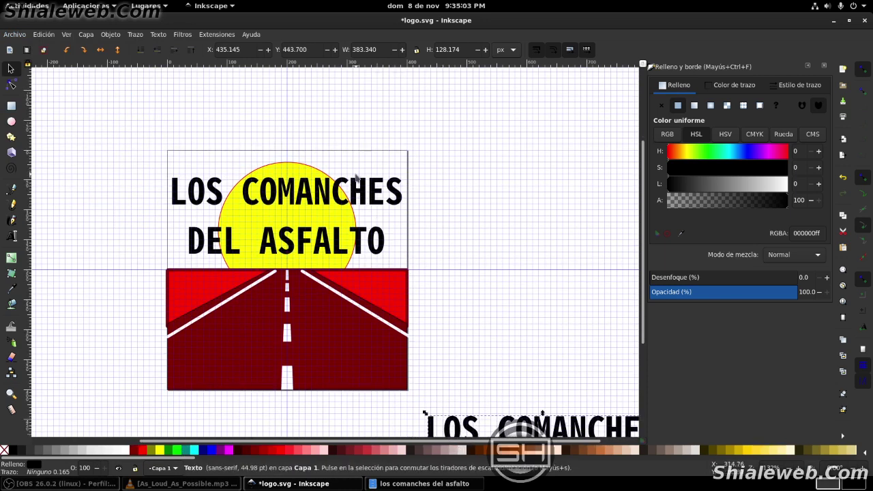
ctrl+scroll(355, 180, up, 1)
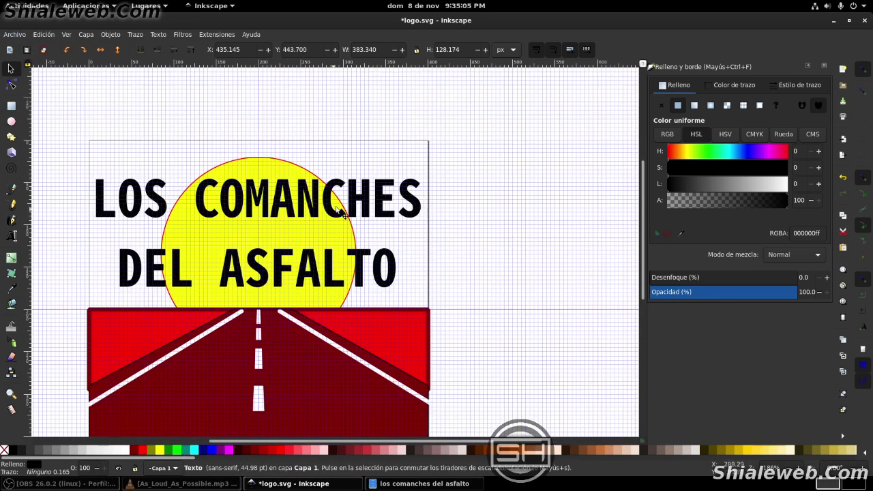
Stretch the original title taller over the sun, then move it down and slightly right
key(ctrl+z)
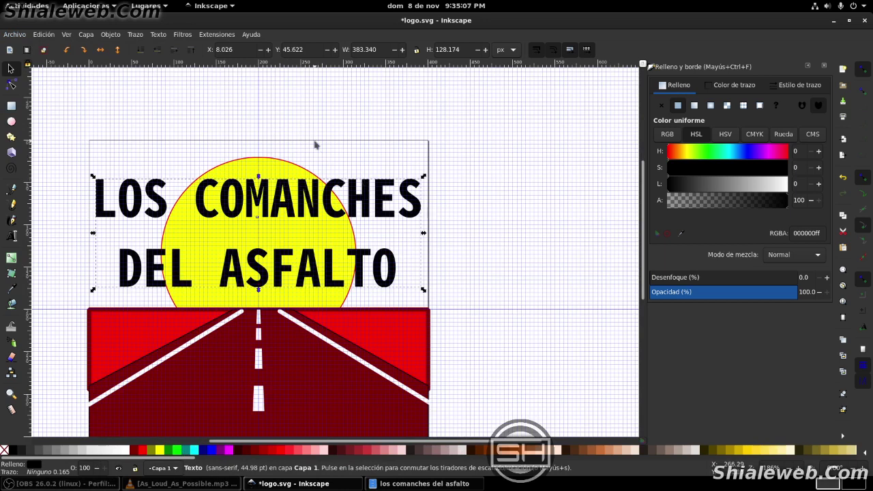
drag(259, 176, 268, 154)
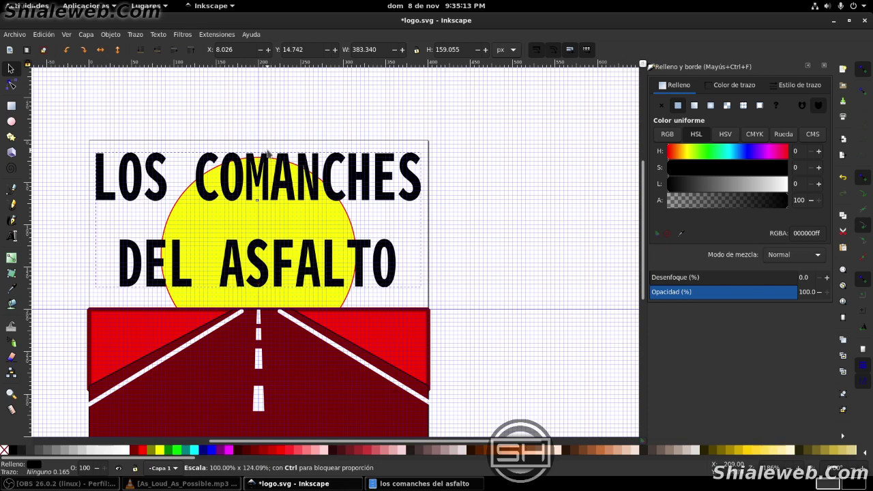
drag(268, 154, 258, 151)
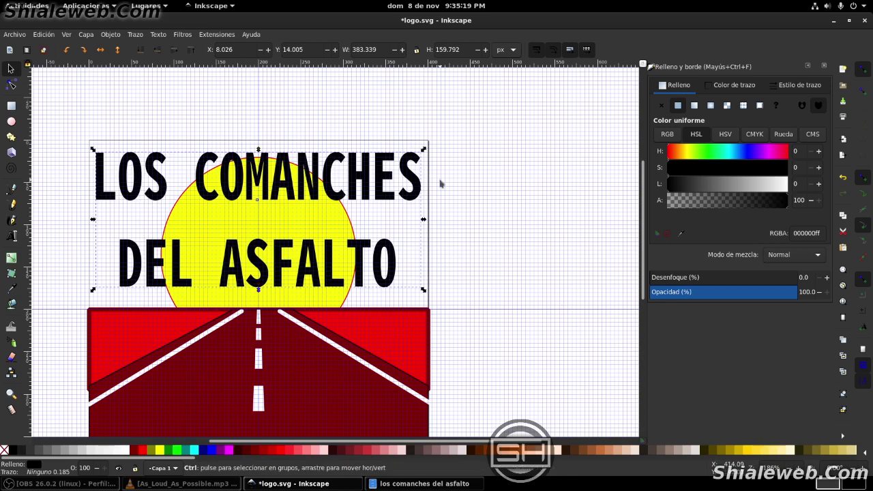
ctrl+scroll(440, 181, down, 1)
ctrl+scroll(440, 181, down, 1)
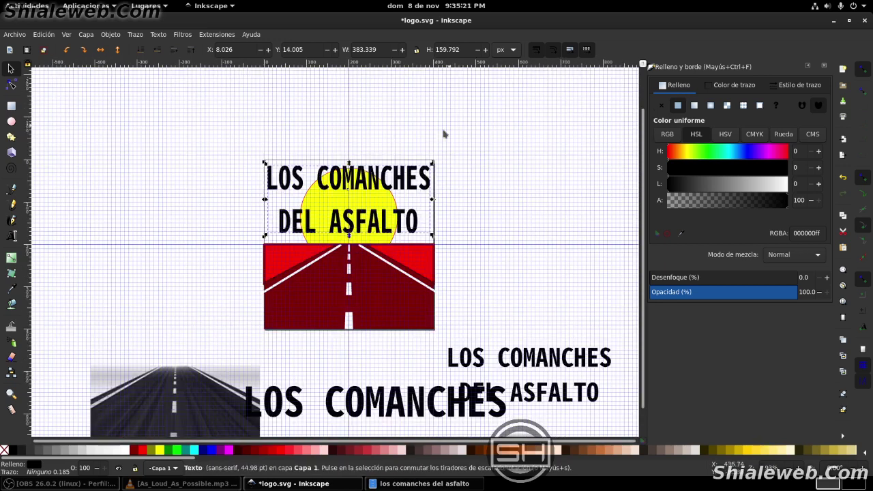
drag(444, 132, 354, 164)
drag(266, 212, 283, 222)
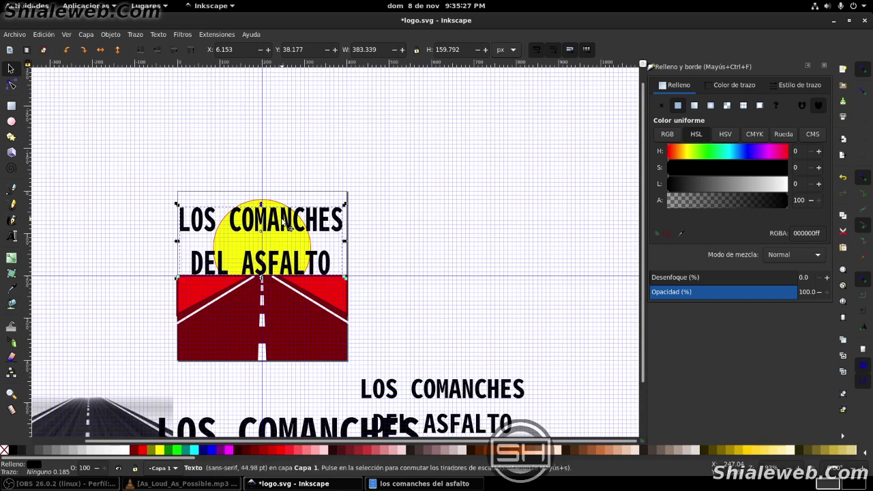
key(Right)
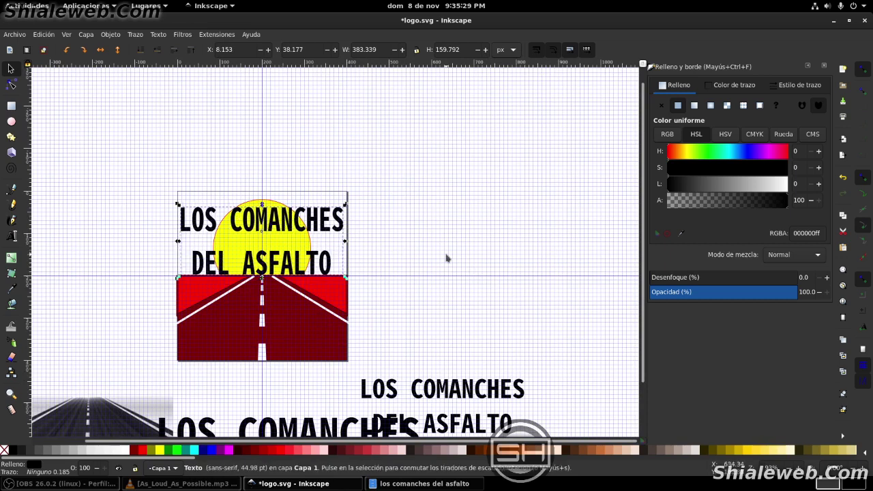
click(463, 219)
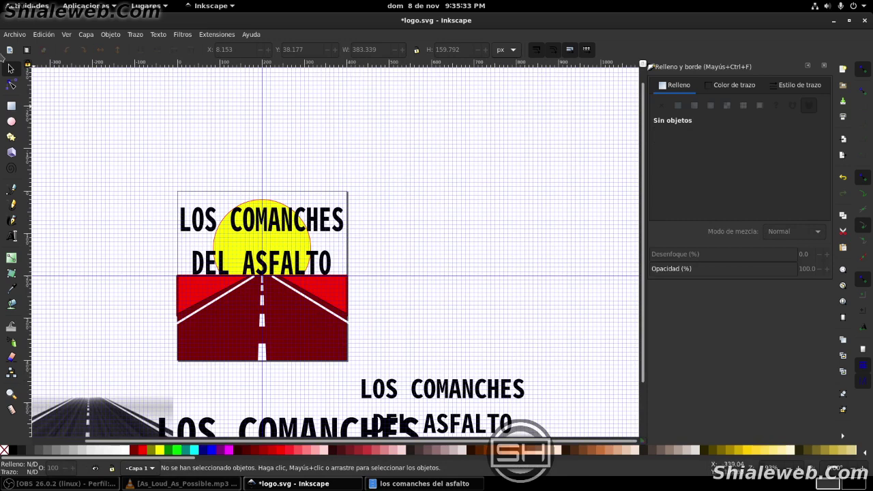
Save logo.svg with the stretched title
click(21, 35)
click(51, 103)
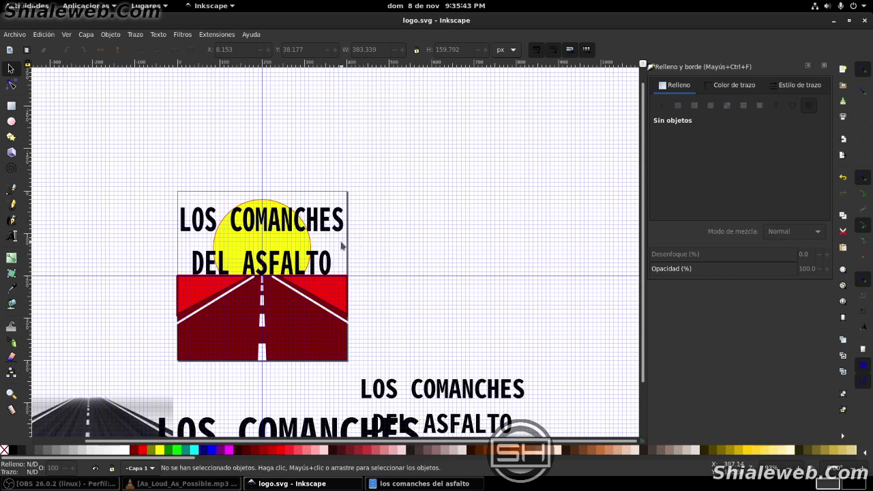
key(ctrl)
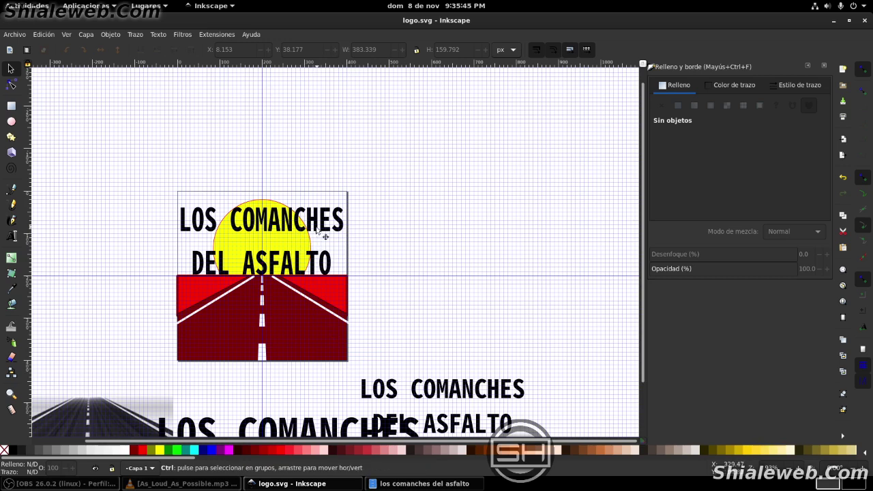
ctrl+scroll(317, 231, up, 2)
ctrl+scroll(317, 230, down, 1)
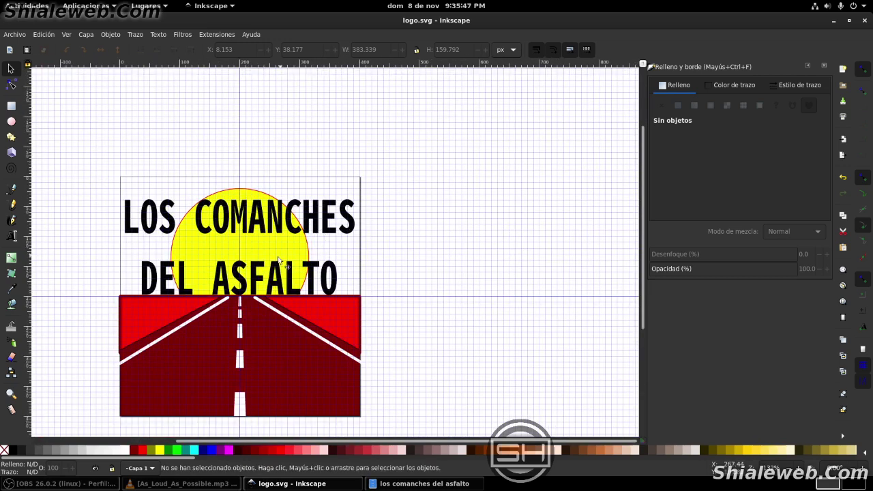
Copy the red road-side shape, then flip and scale it into a thin 400 by 10 px top bar
ctrl+click(334, 313)
key(Home)
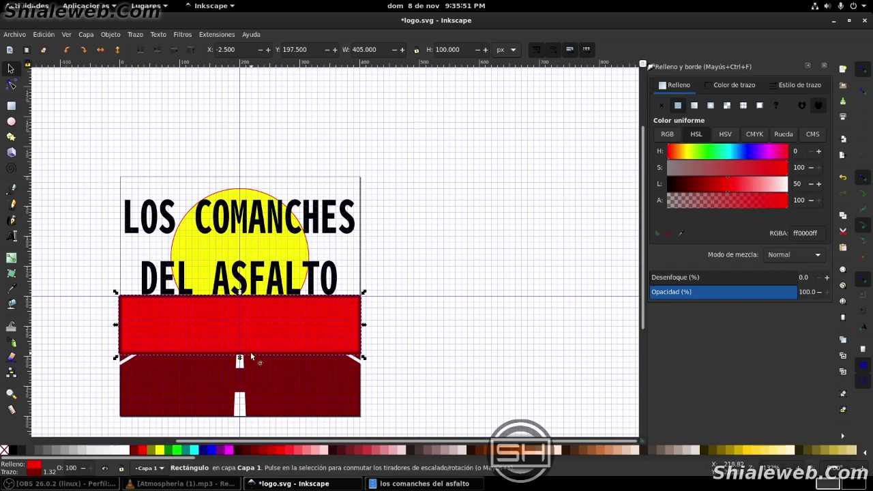
drag(239, 360, 231, 186)
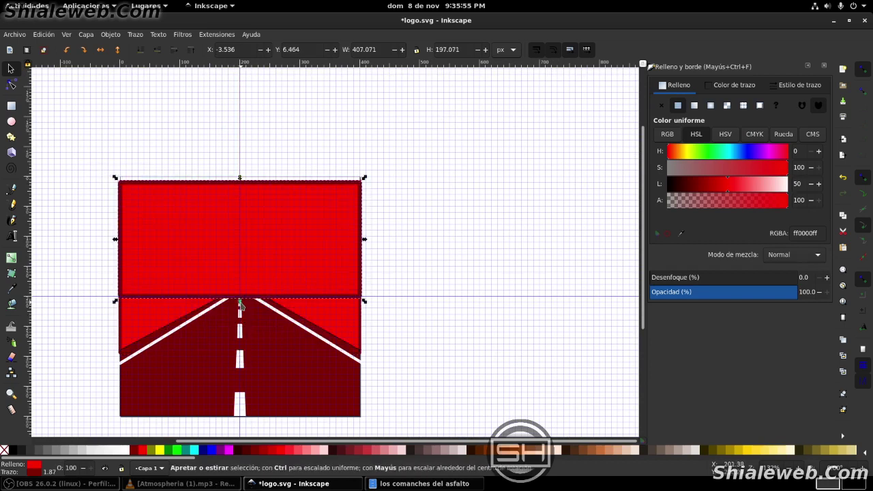
drag(240, 300, 266, 203)
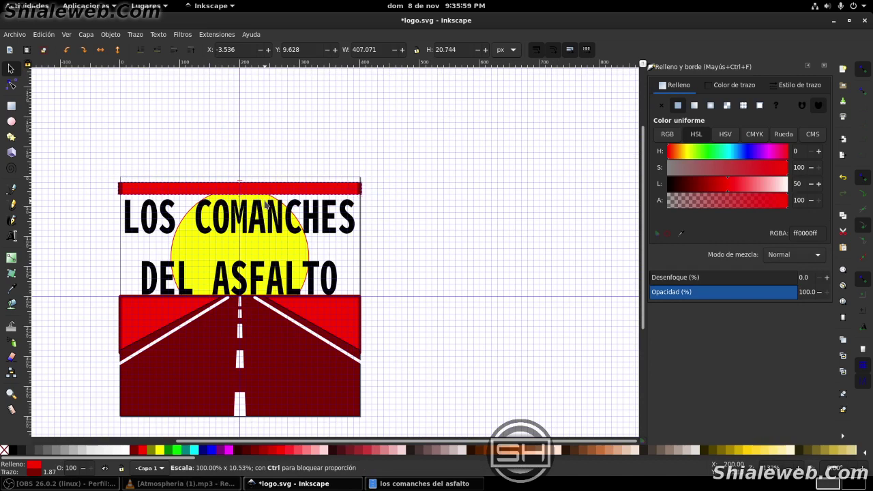
drag(266, 203, 268, 196)
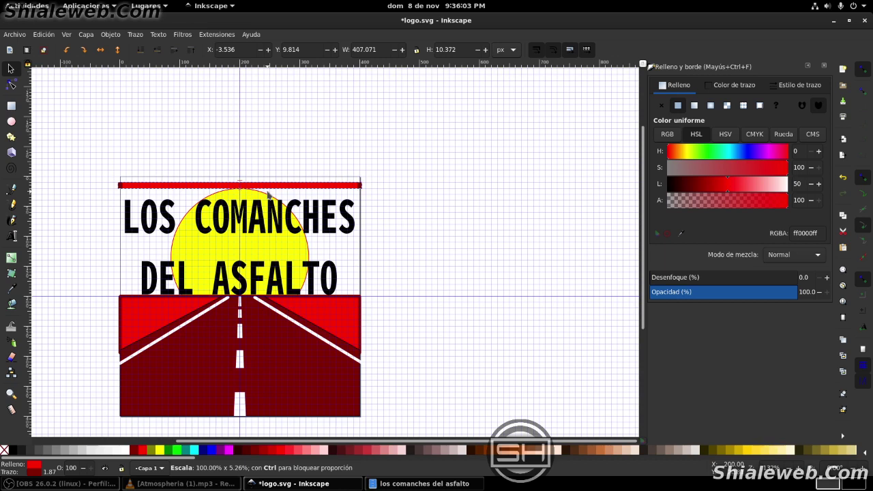
drag(268, 196, 276, 205)
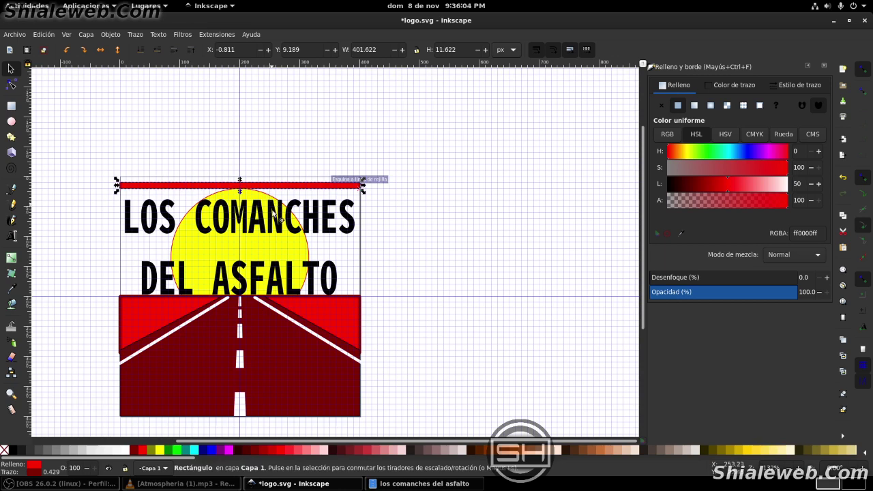
Fill the top bar cyan and remove its red outline
click(194, 451)
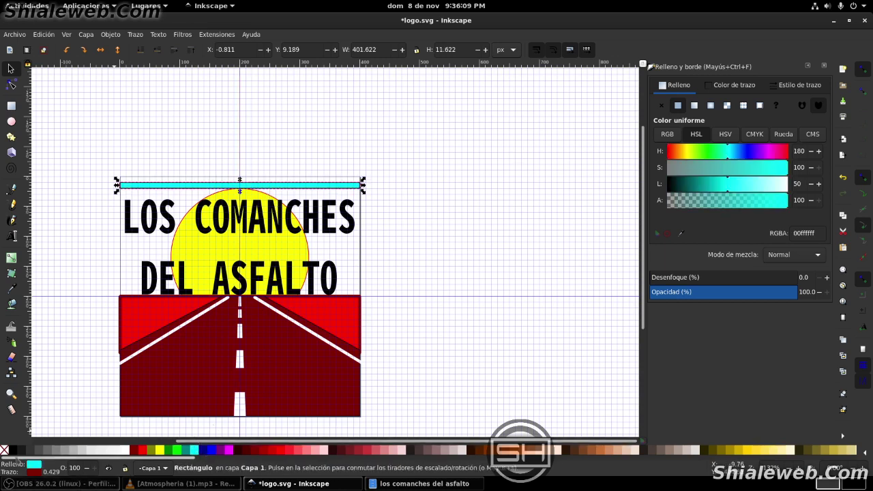
right_click(5, 451)
click(32, 406)
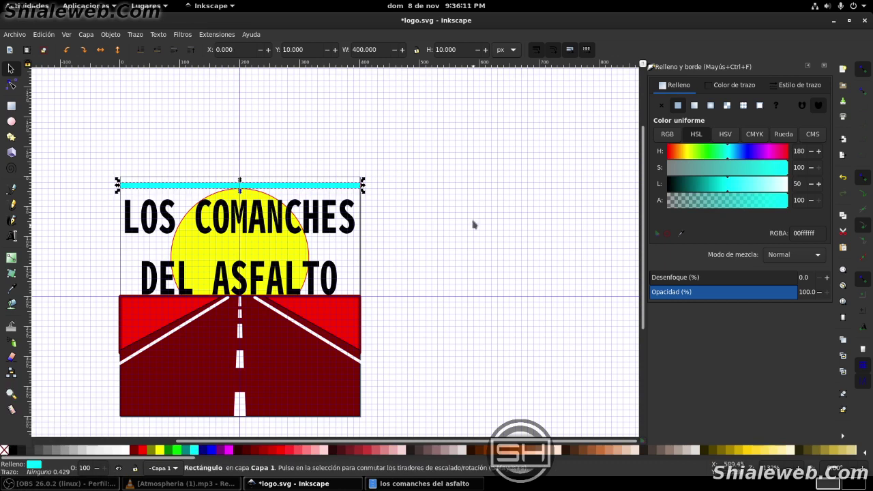
click(478, 214)
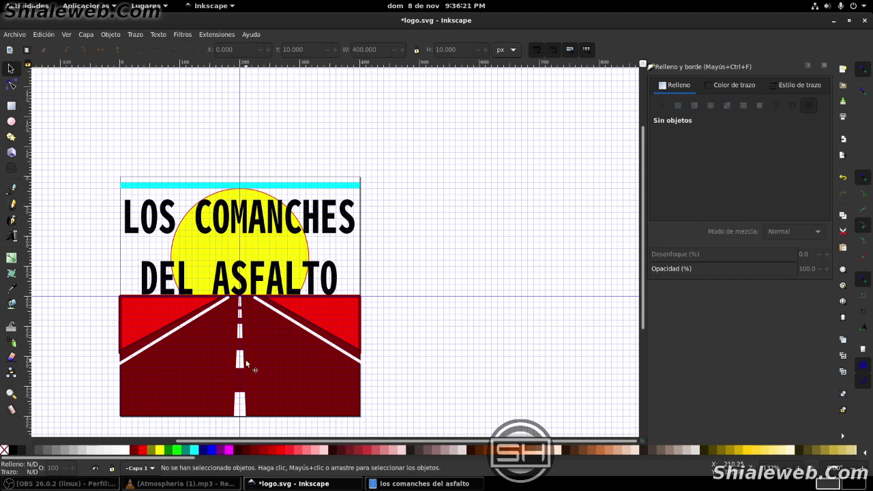
Save logo.svg, then zoom in and select the title text, cancelling a trial move
click(13, 35)
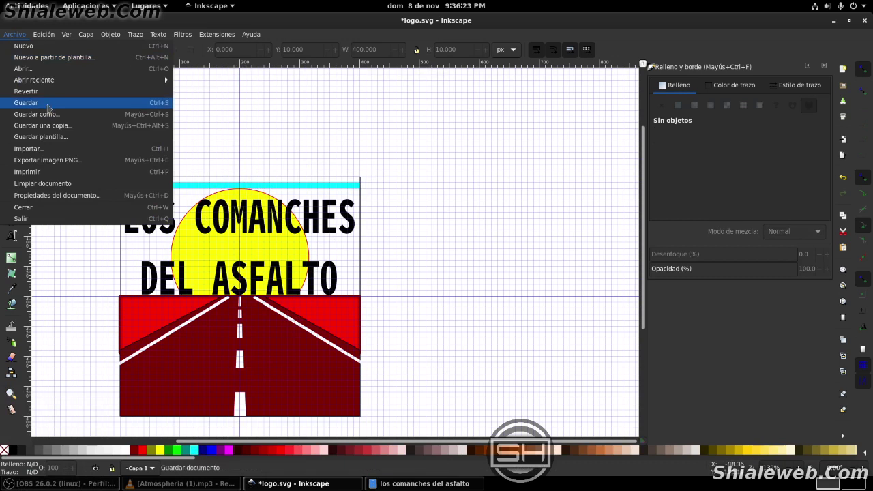
click(49, 106)
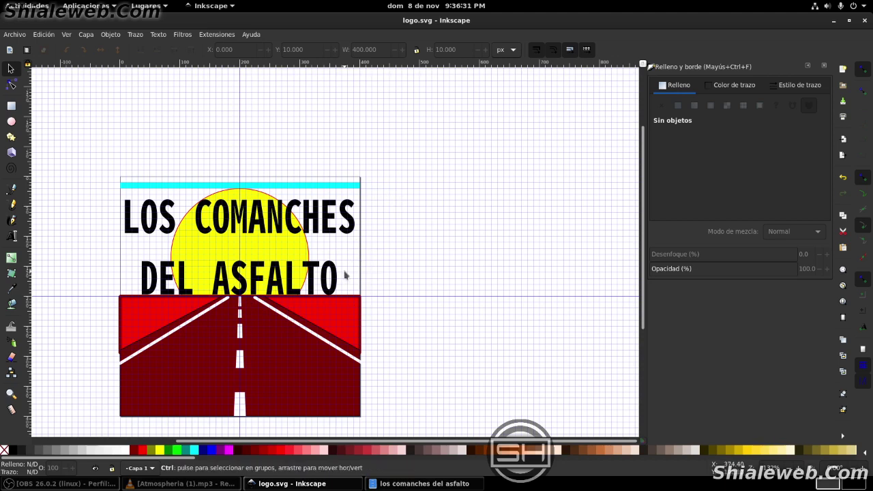
ctrl+scroll(346, 276, up, 3)
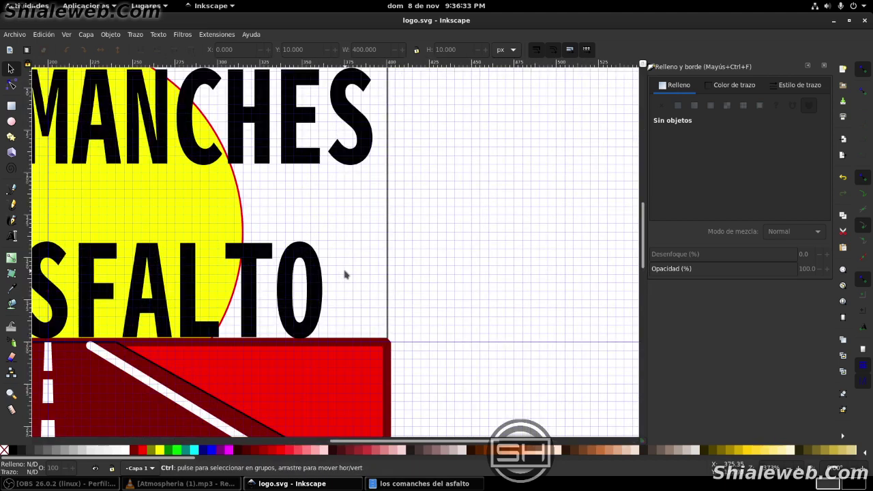
click(305, 257)
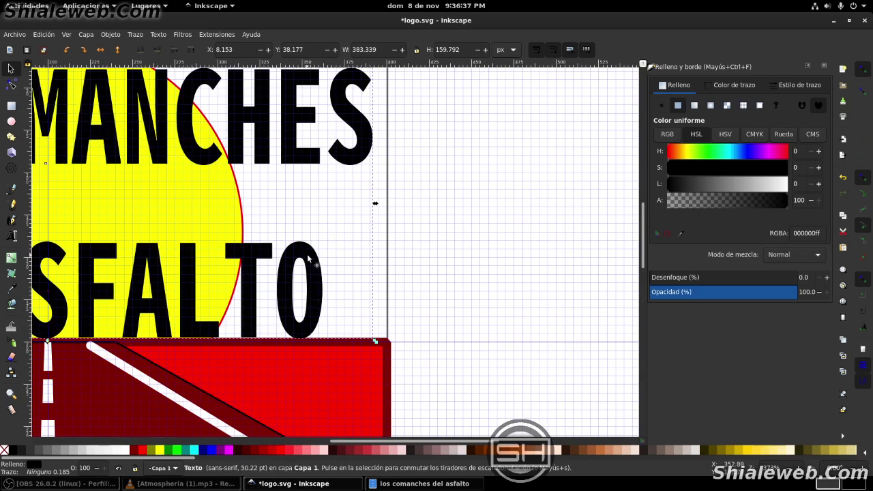
key(n)
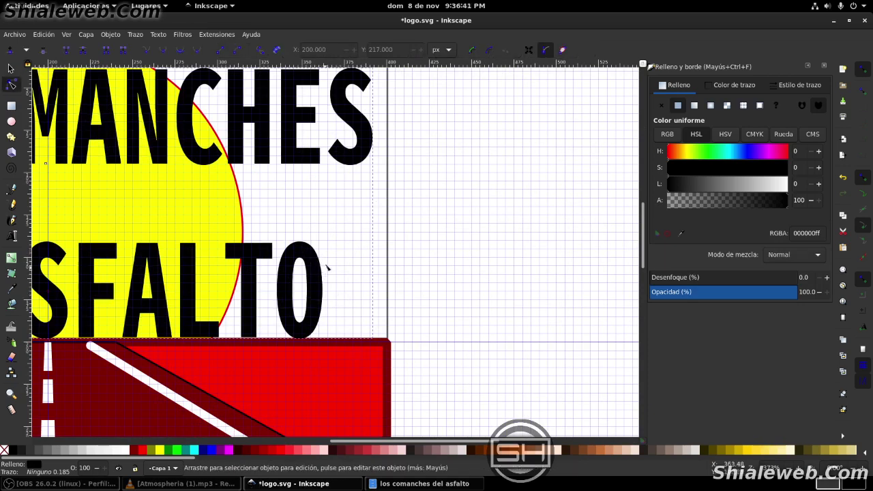
key(s)
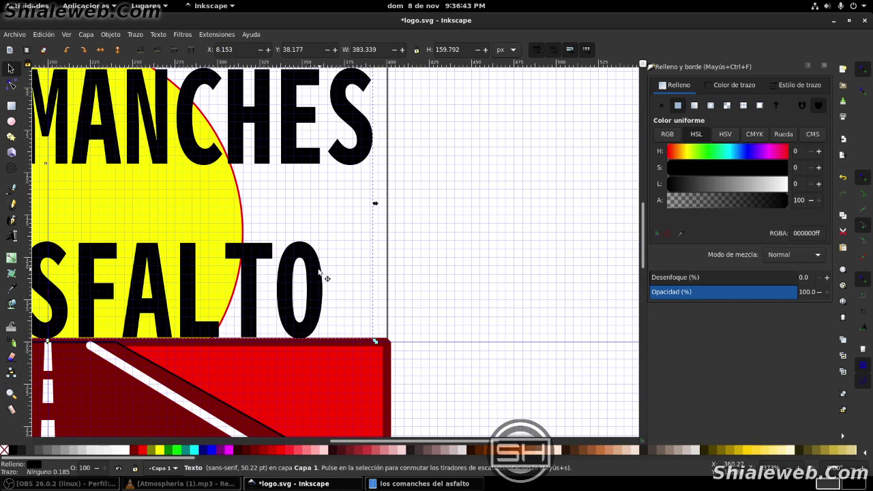
drag(319, 270, 365, 266)
key(Escape)
click(136, 35)
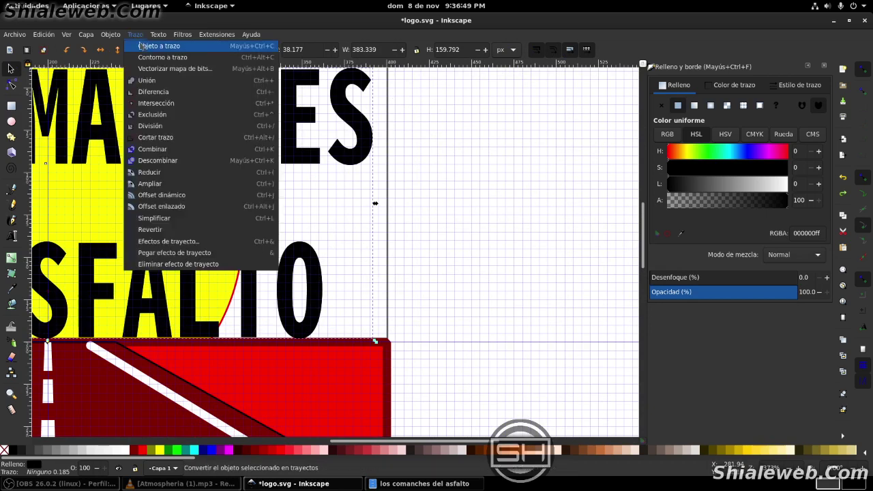
click(142, 46)
key(n)
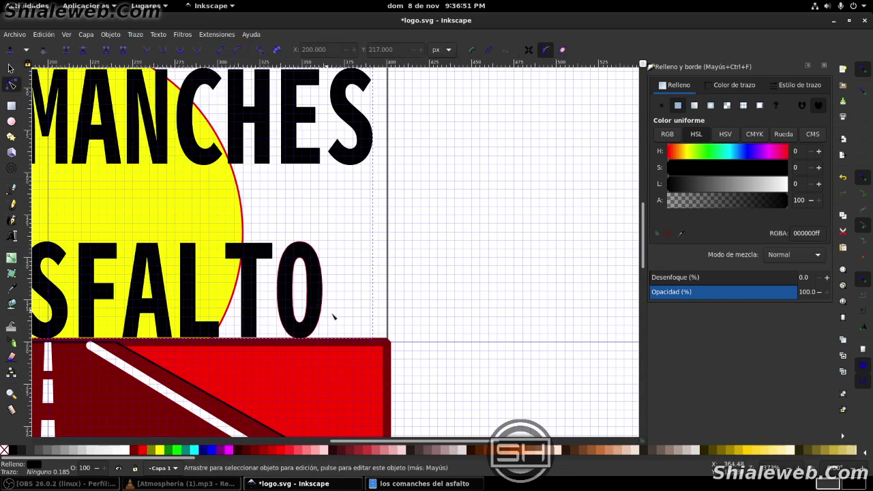
click(318, 290)
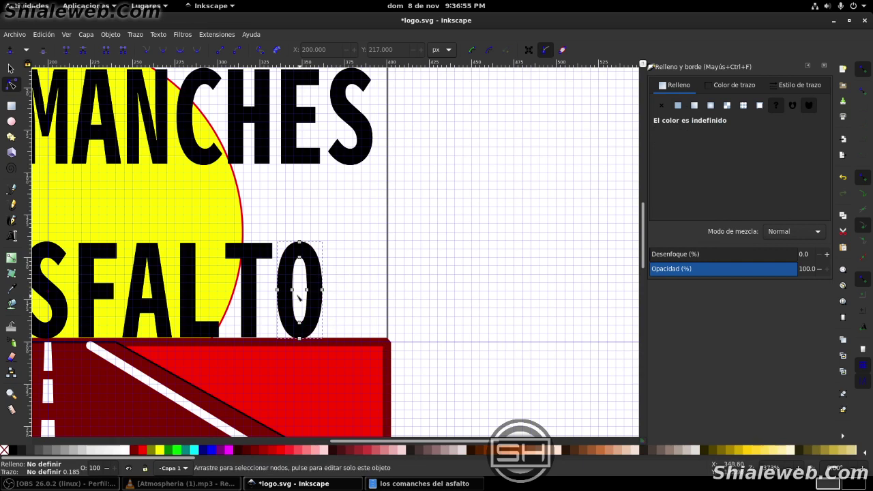
drag(298, 277, 347, 320)
key(Right)
key(Right)
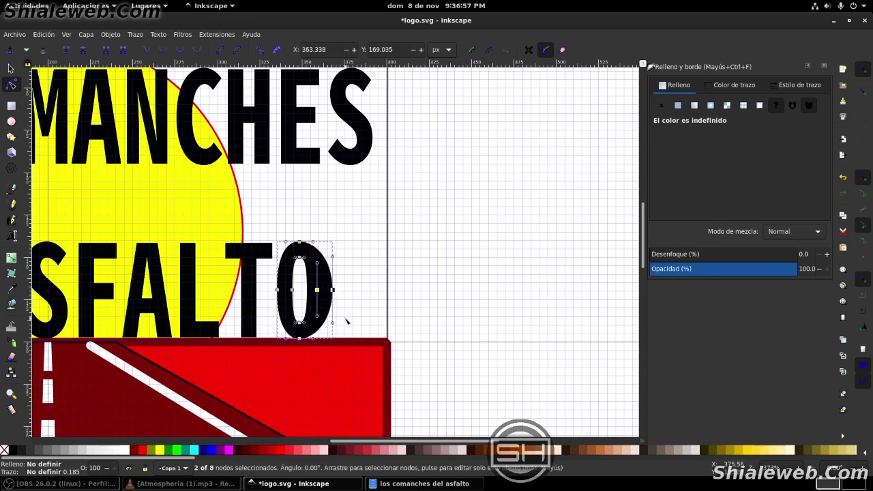
key(Right)
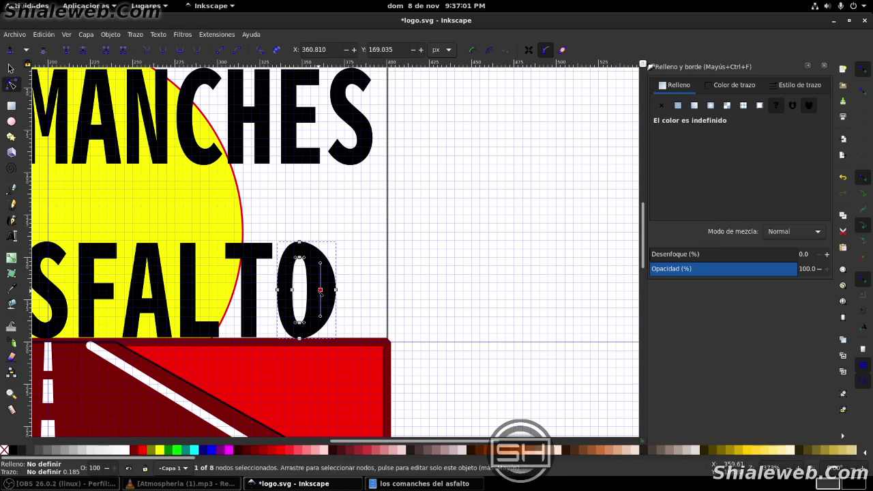
drag(320, 290, 343, 280)
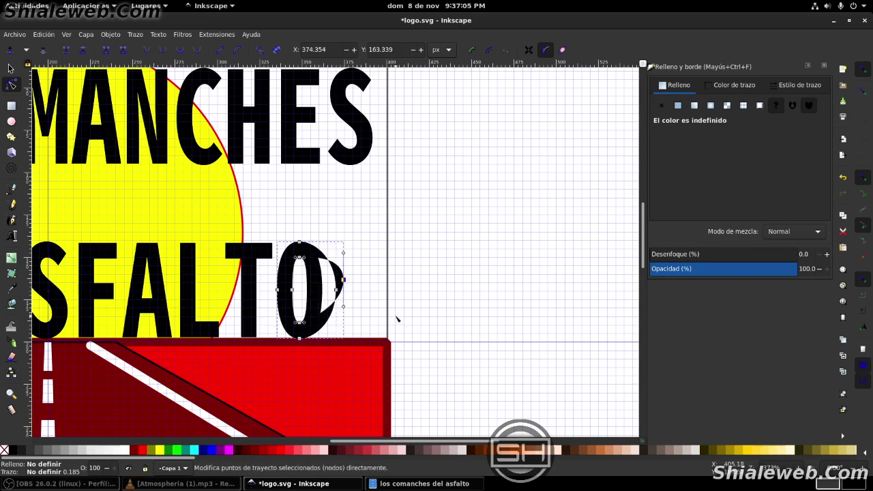
key(ctrl+z)
key(ctrl+z)
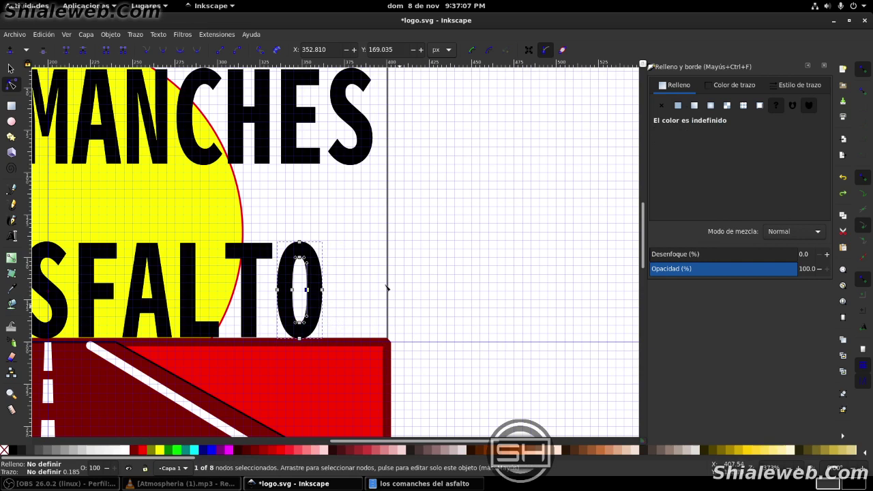
click(366, 312)
key(s)
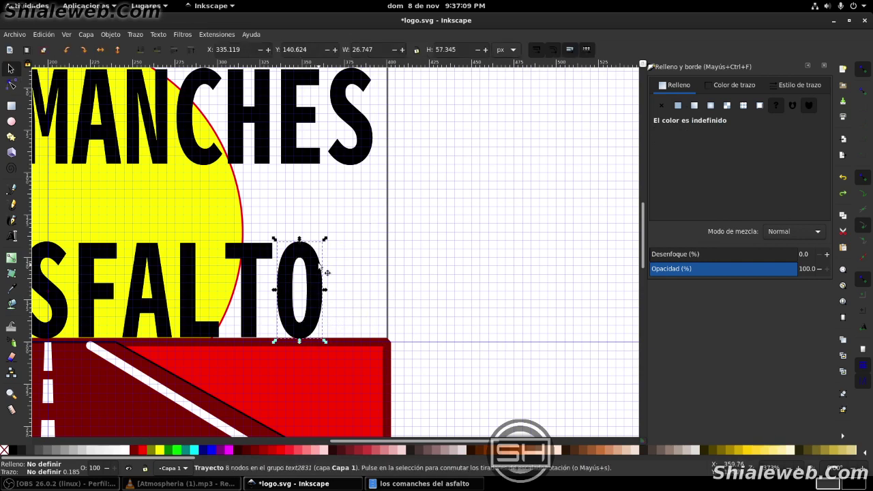
key(ctrl+d)
Move the O copy to the right of ASFALTO and select it on its own
mouse_move(317, 278)
mouse_down()
mouse_move(354, 248)
mouse_move(367, 270)
mouse_move(386, 247)
mouse_move(449, 275)
mouse_move(451, 267)
mouse_up()
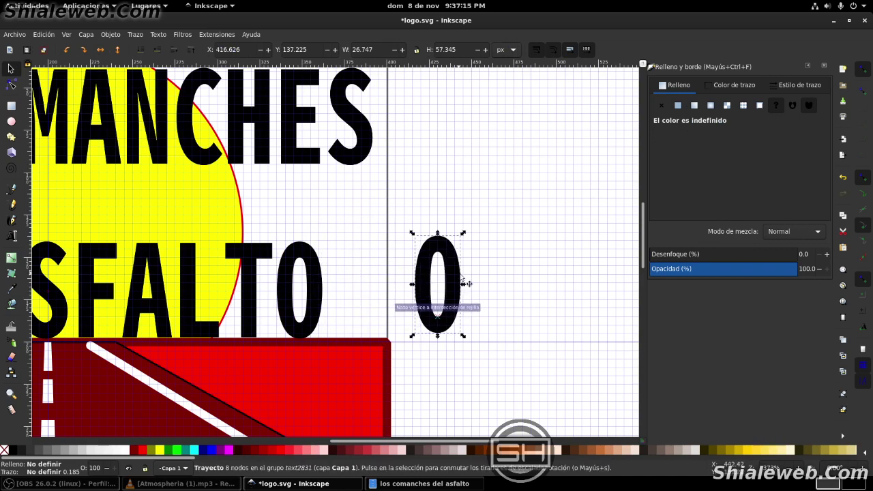
click(517, 208)
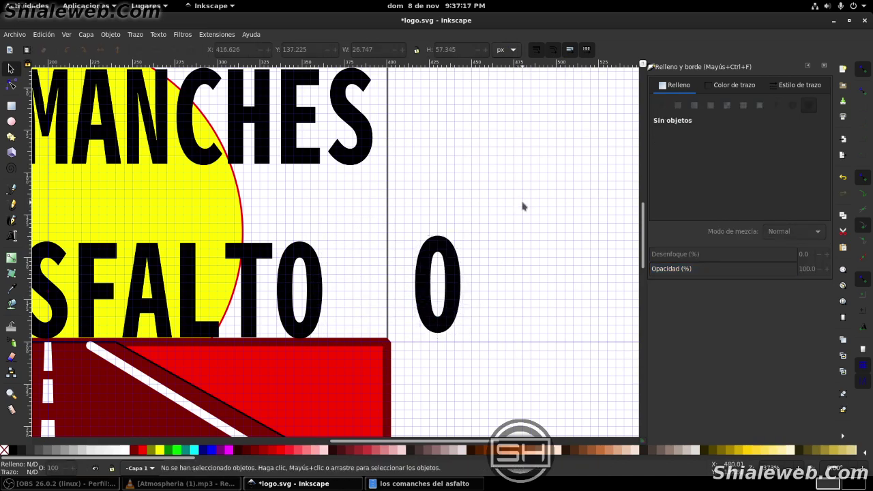
click(450, 255)
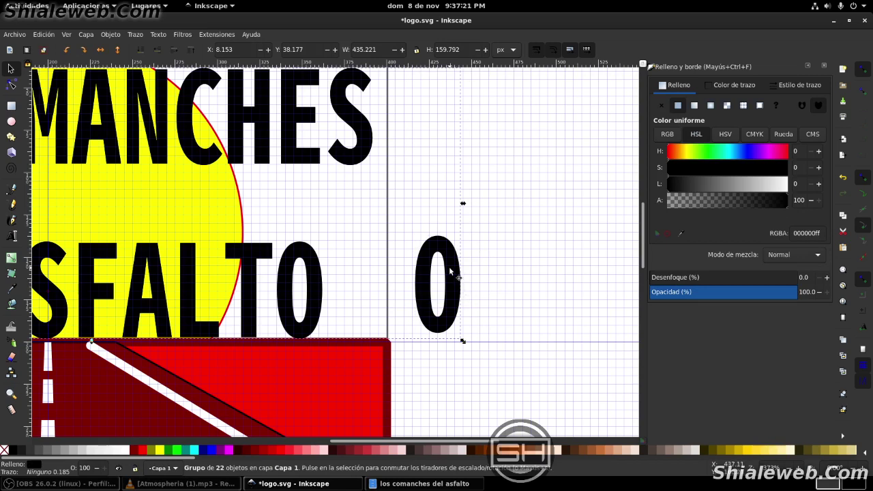
Push the O copy's right and left nodes outward to widen it into a rounder letter
key(n)
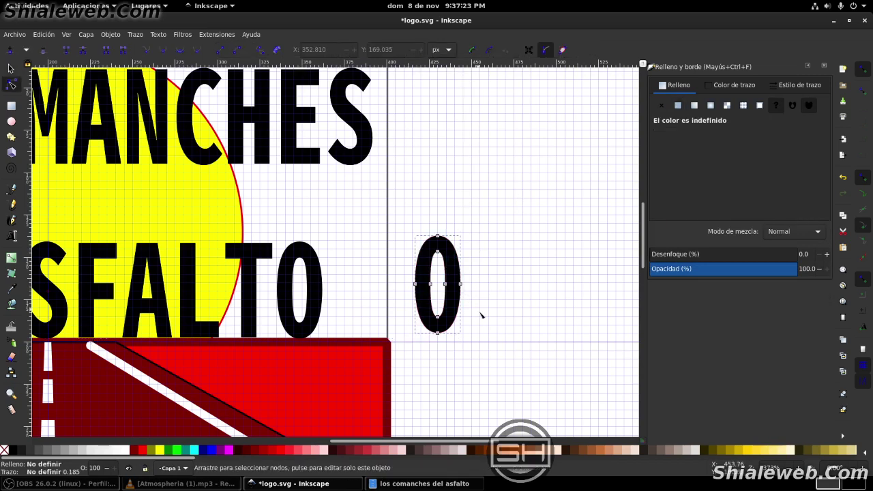
drag(480, 310, 435, 267)
key(Right)
key(Right)
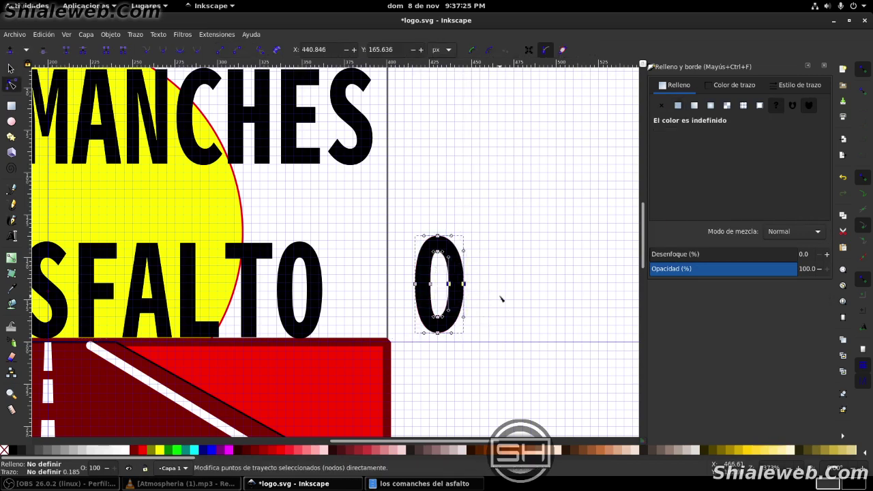
key(Right)
key(Right)
key(Right)
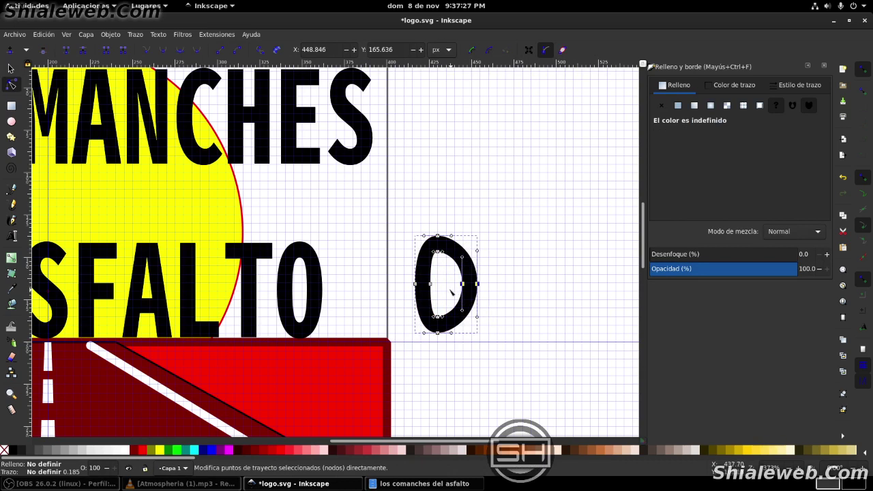
drag(451, 291, 369, 275)
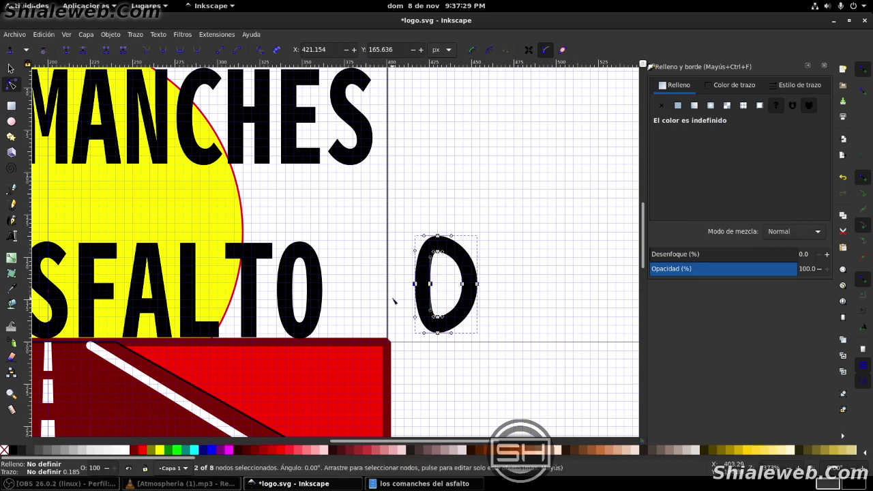
key(Left)
key(Left)
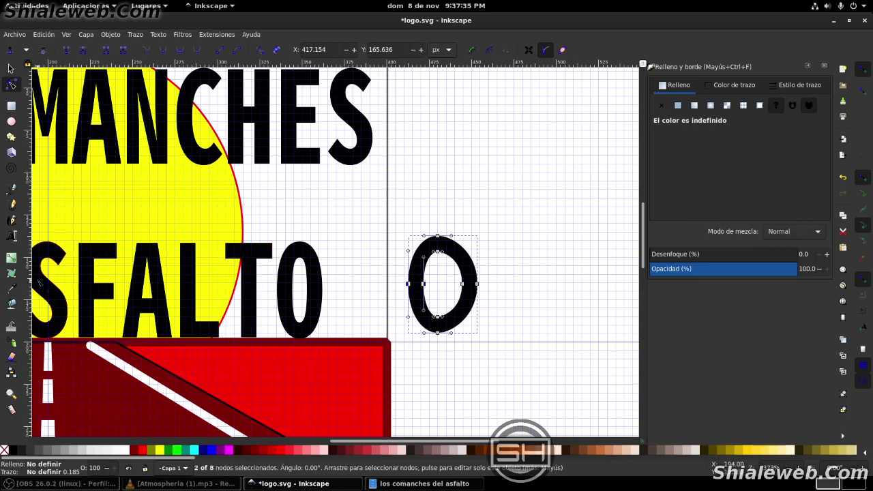
click(12, 219)
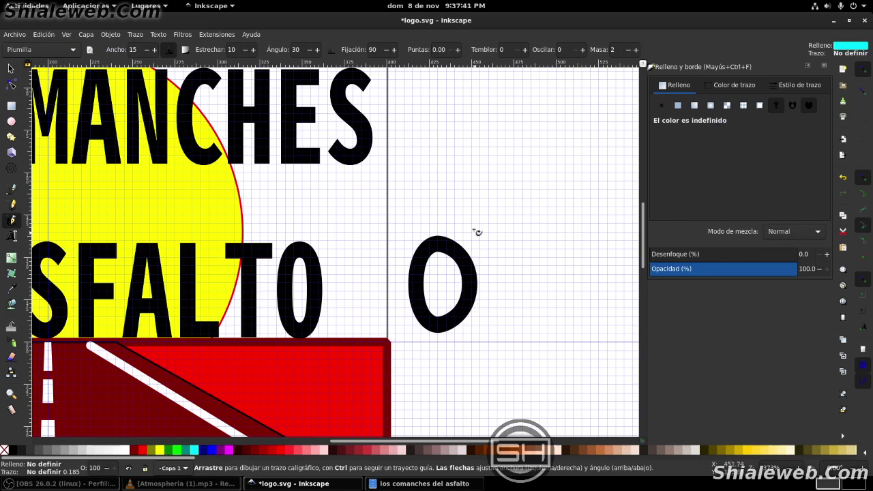
Draw a closed thin diagonal sliver with the Bezier pen at the O's upper right
click(12, 188)
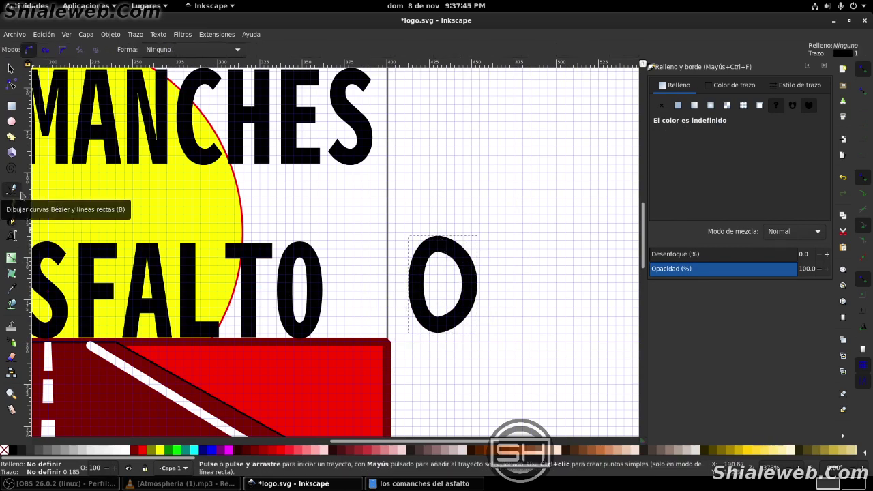
click(437, 232)
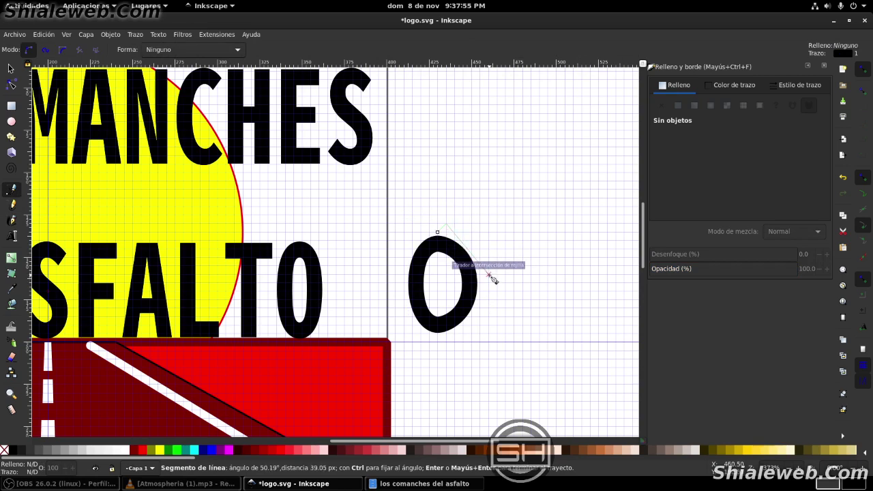
click(482, 283)
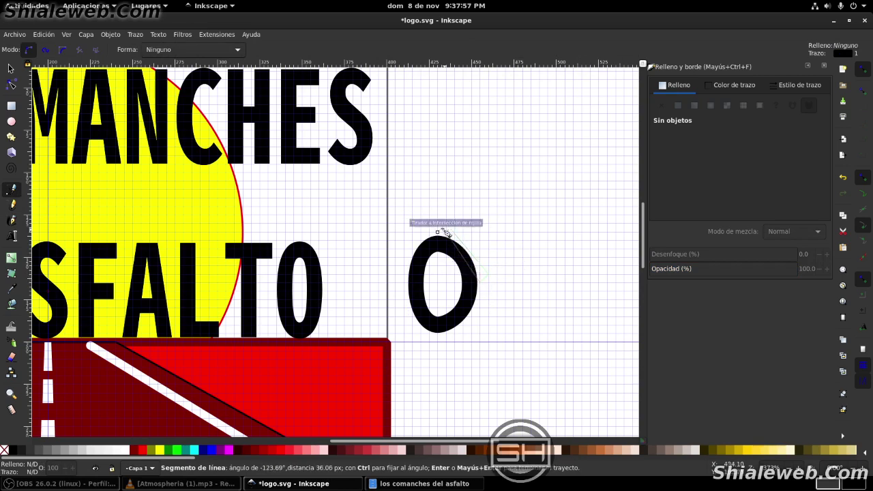
click(437, 233)
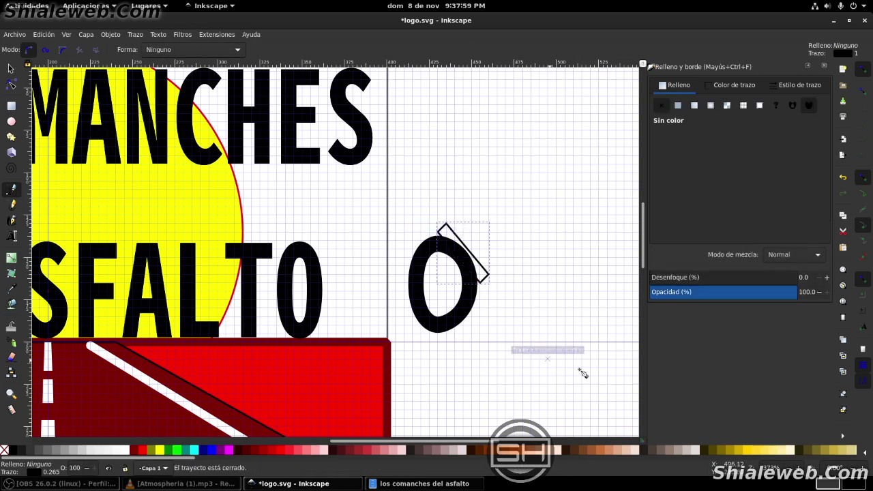
key(n)
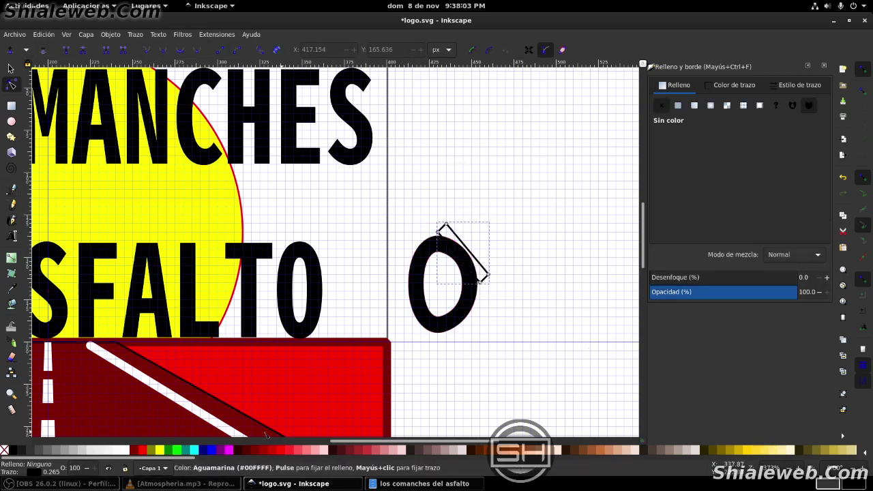
Give the sliver a black outline with no fill and pull its lower corner toward the O
click(14, 450)
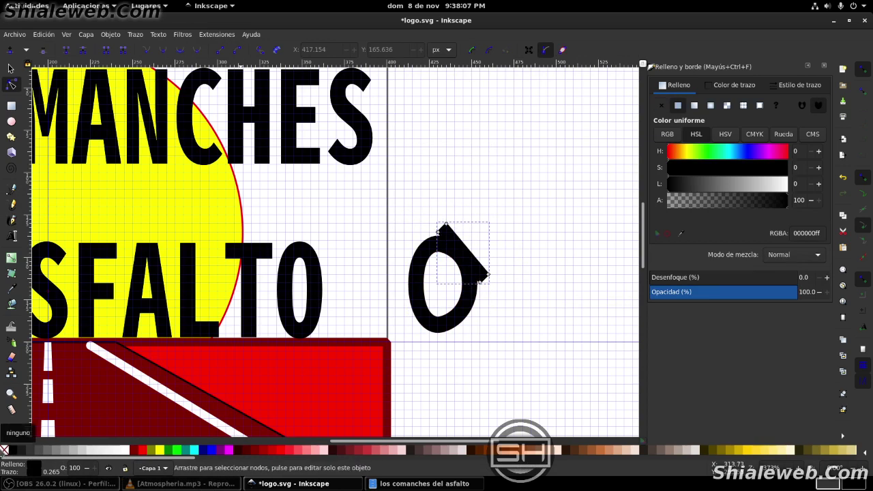
right_click(5, 452)
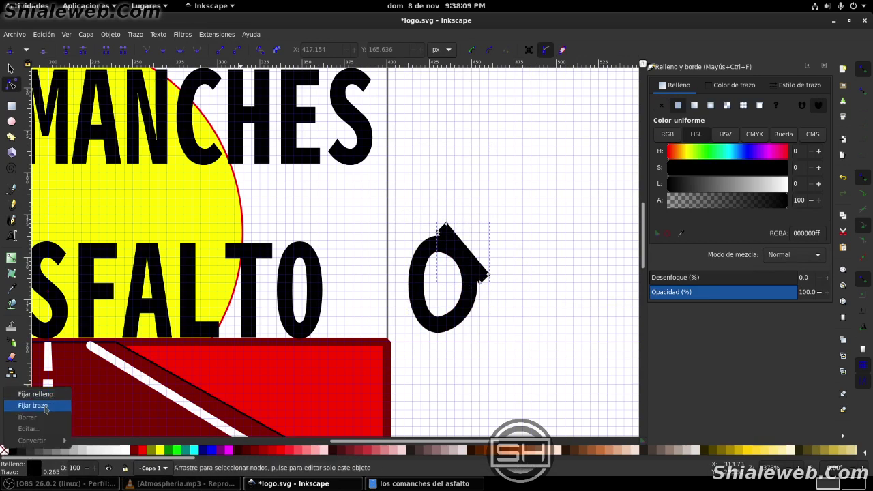
click(46, 407)
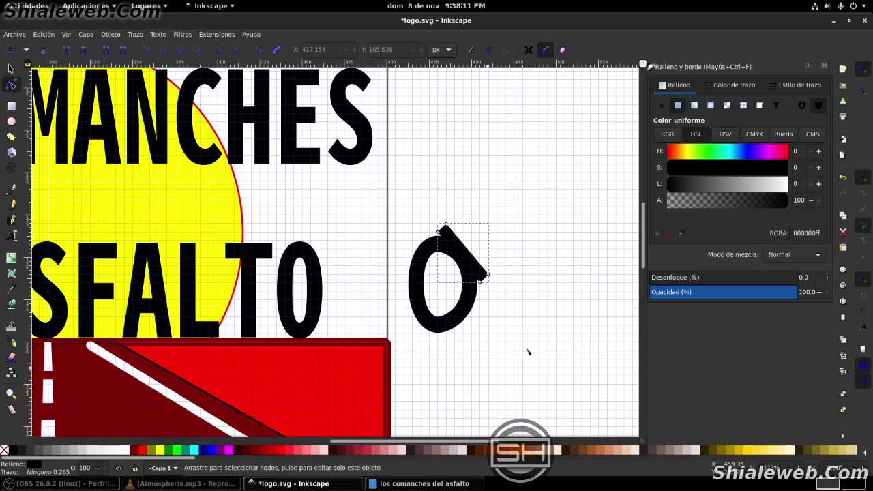
key(ctrl+z)
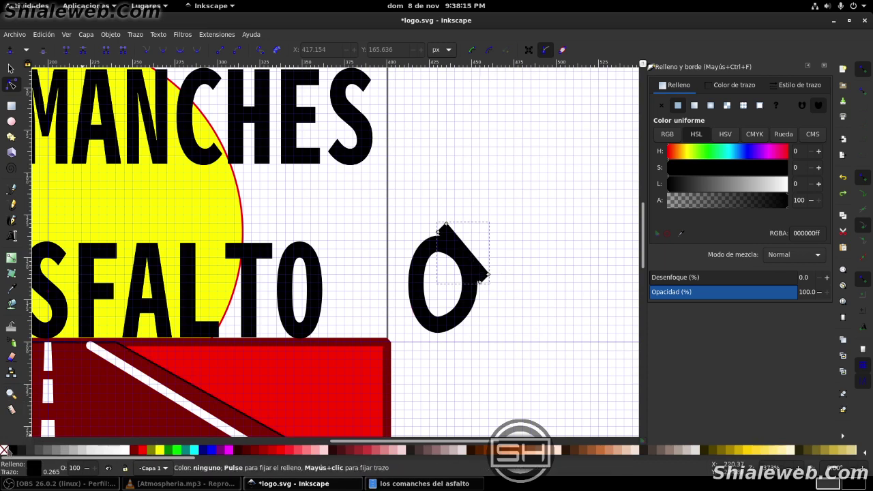
click(127, 452)
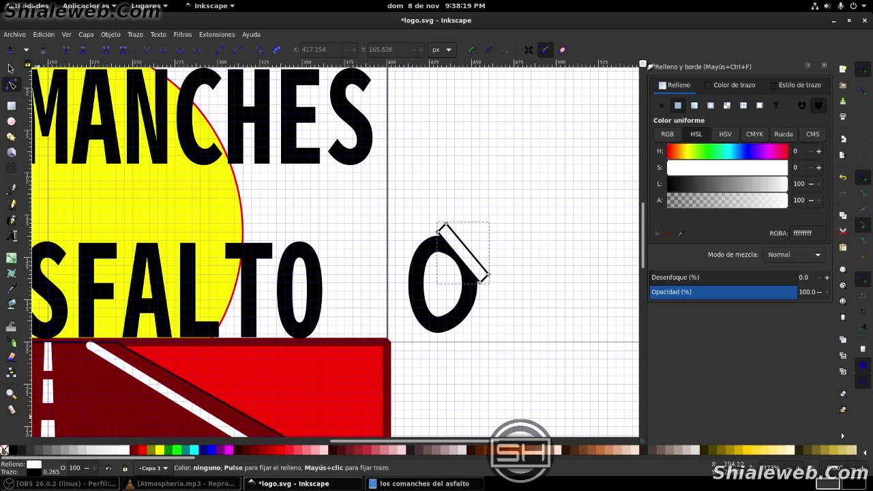
click(4, 450)
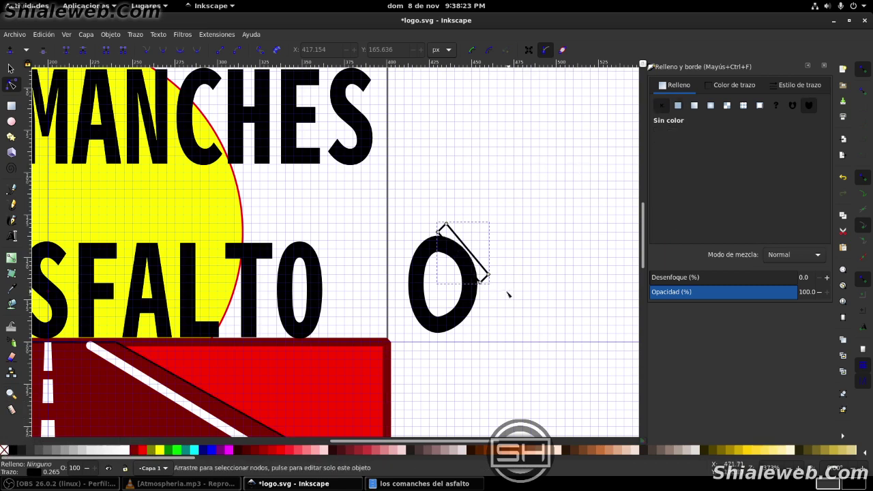
drag(483, 280, 471, 308)
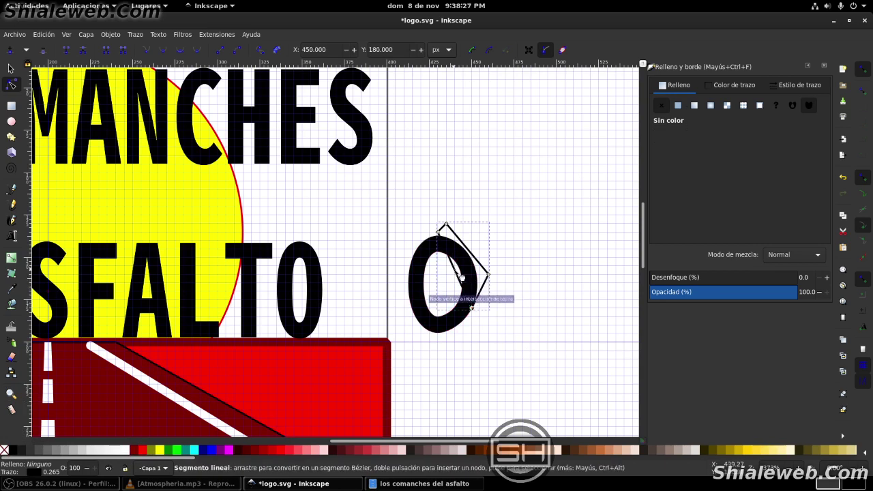
Curve the sliver's long side, turn off snapping, and save logo.svg
drag(462, 277, 473, 267)
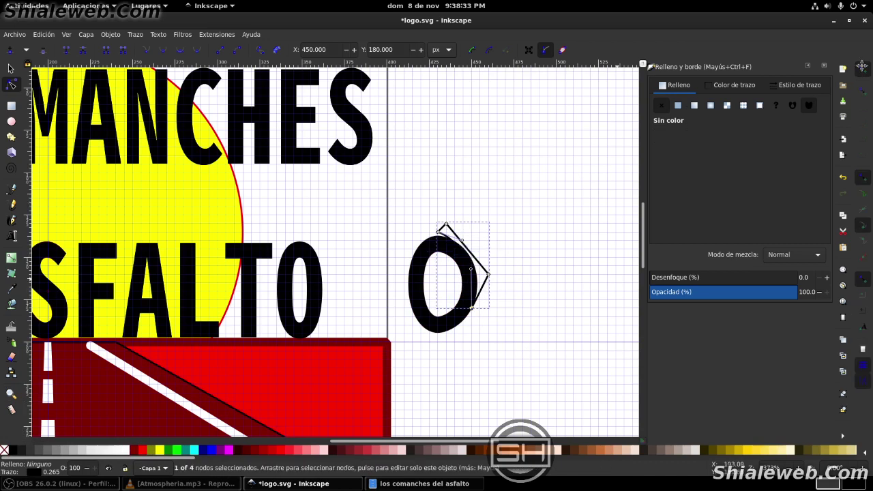
click(864, 71)
click(15, 34)
click(38, 106)
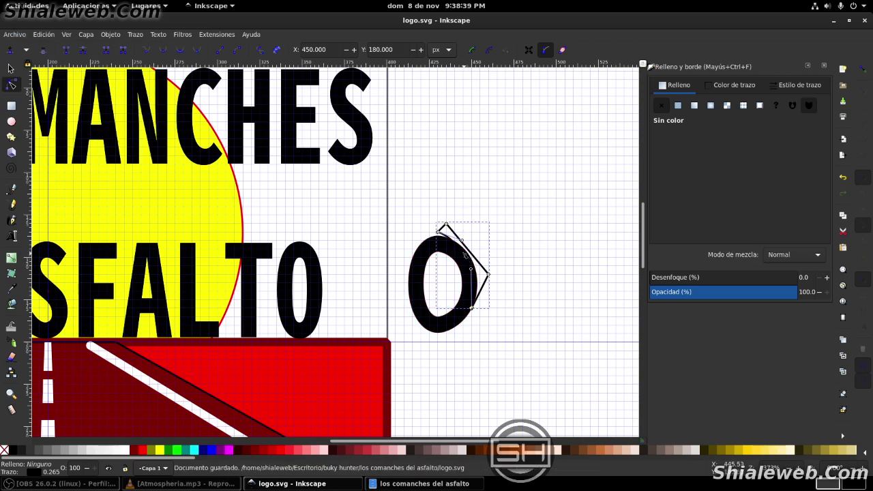
Shift the outline right and pull its bottom node up against the O's upper right
click(535, 302)
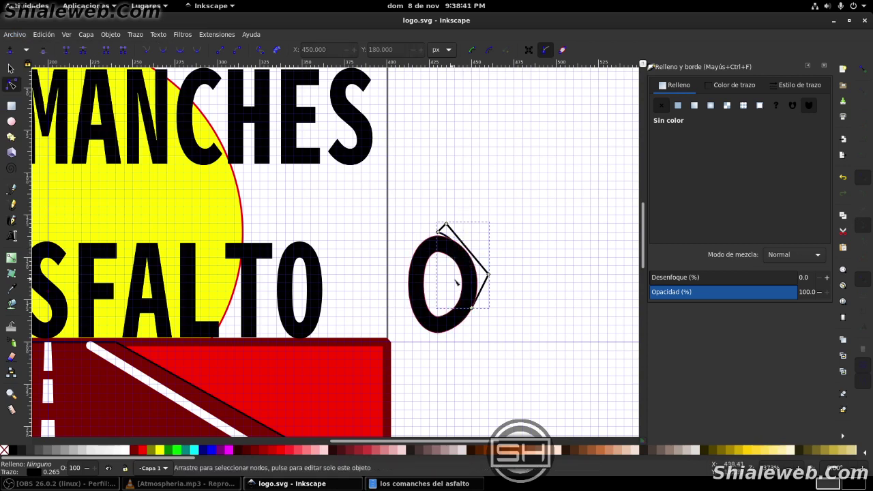
key(s)
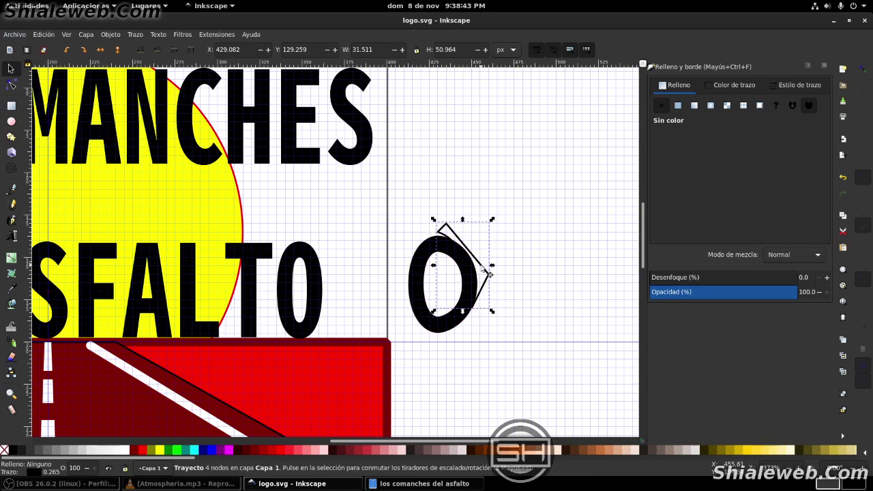
drag(486, 271, 502, 281)
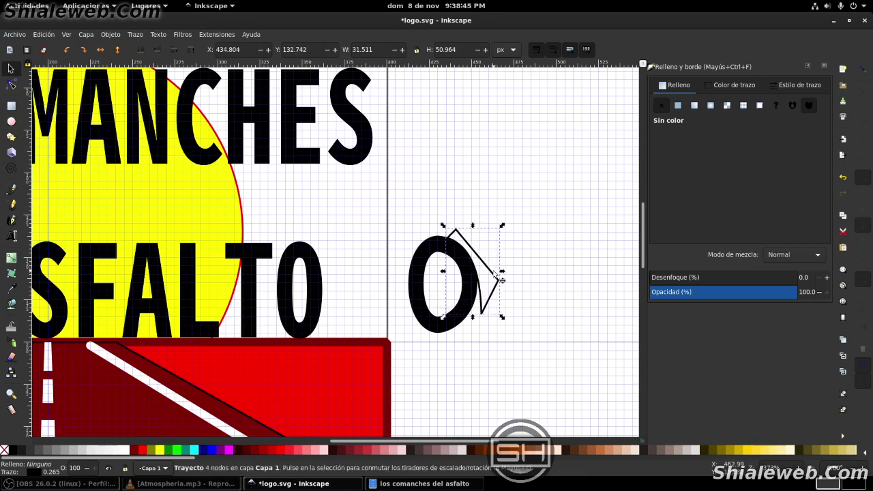
key(n)
mouse_move(482, 314)
mouse_down()
mouse_move(475, 300)
mouse_move(487, 289)
mouse_move(484, 265)
mouse_up()
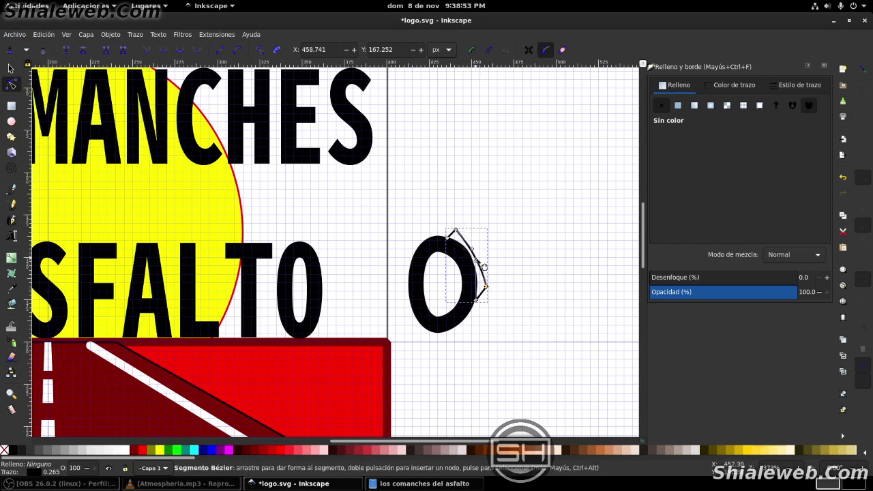
Save logo.svg and pan the canvas to the right
click(14, 34)
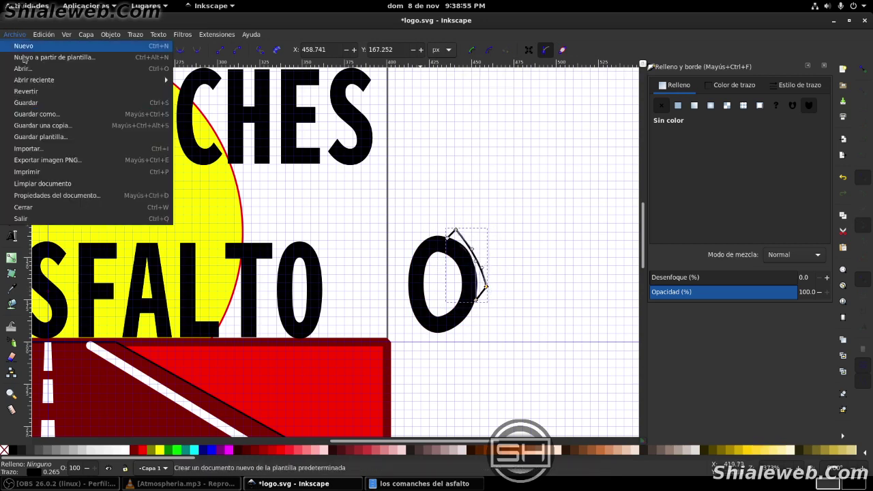
click(41, 104)
scroll(572, 116, right, 5)
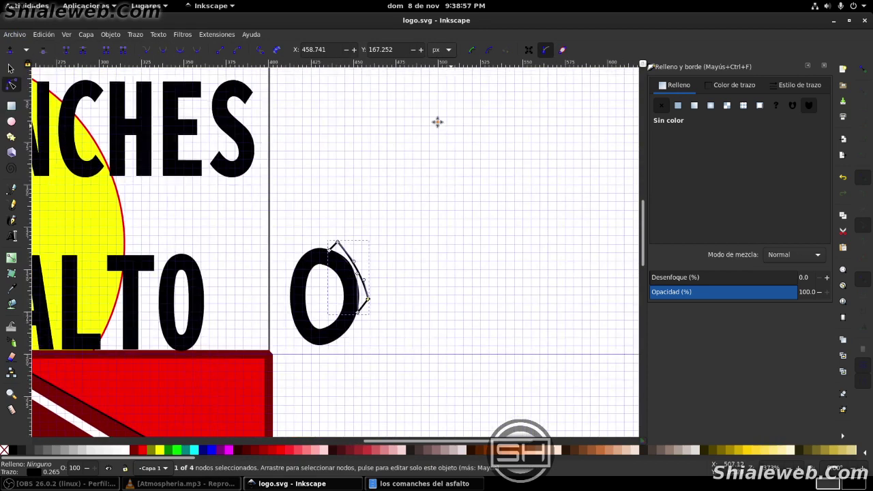
Draw a narrow feather outline rising up-right from the O's top and fill it black
click(13, 221)
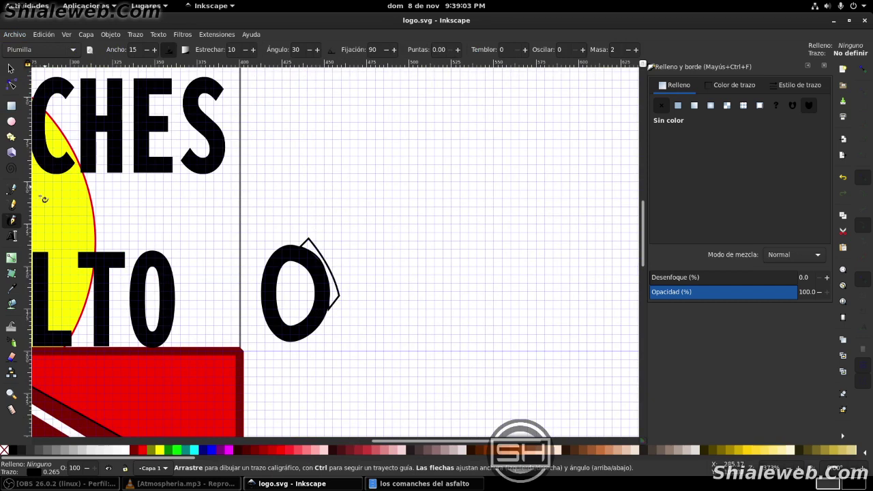
key(b)
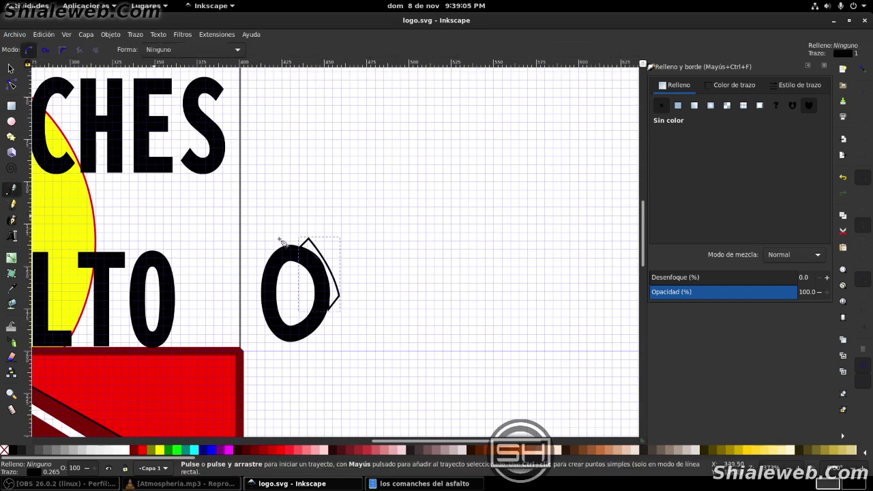
click(309, 240)
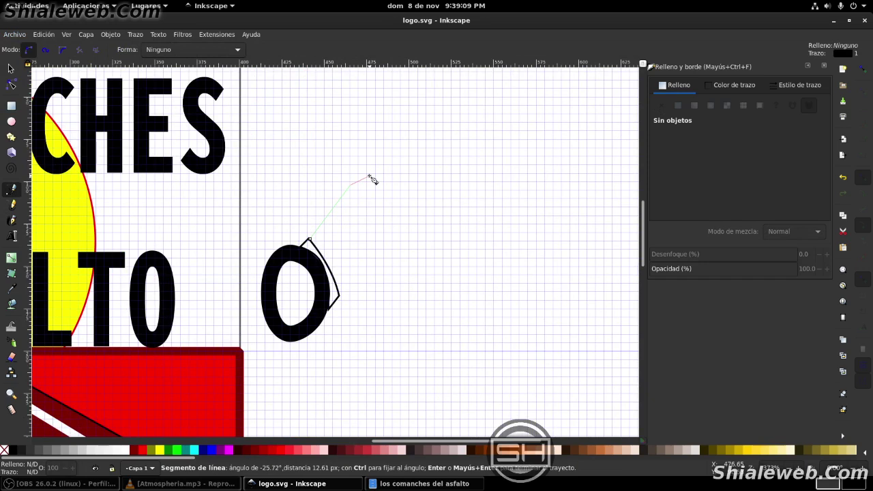
click(368, 176)
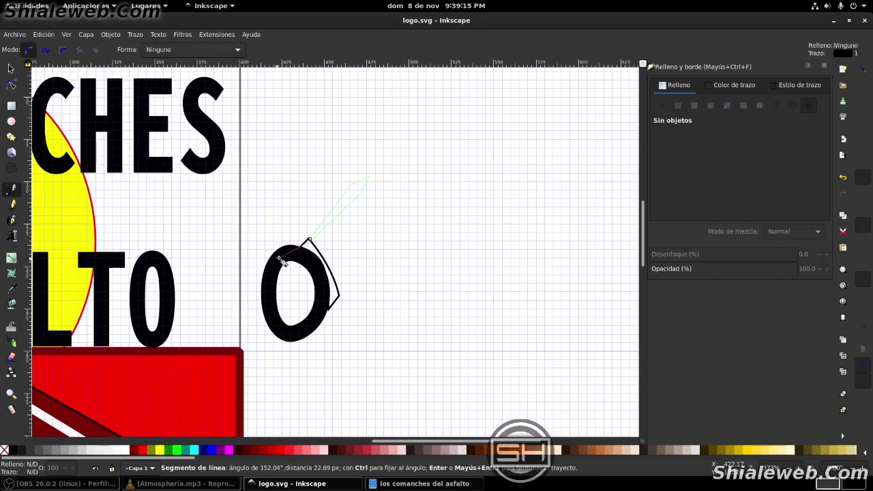
click(309, 242)
click(310, 242)
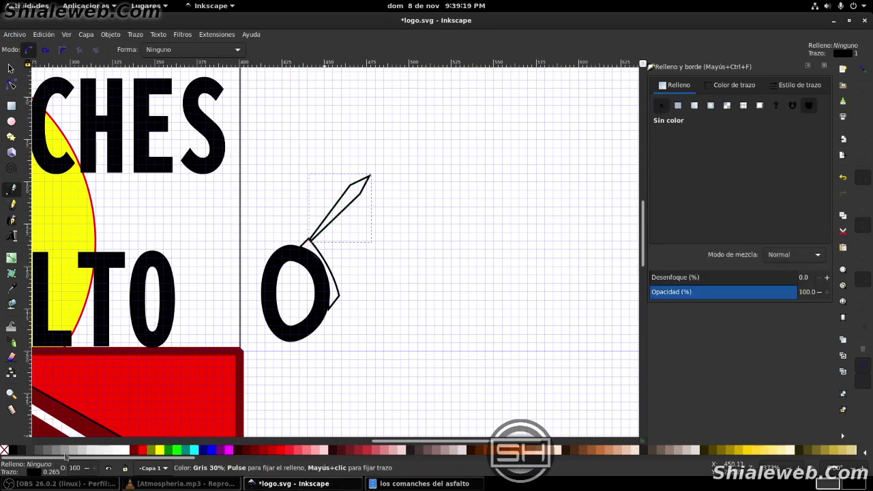
click(14, 455)
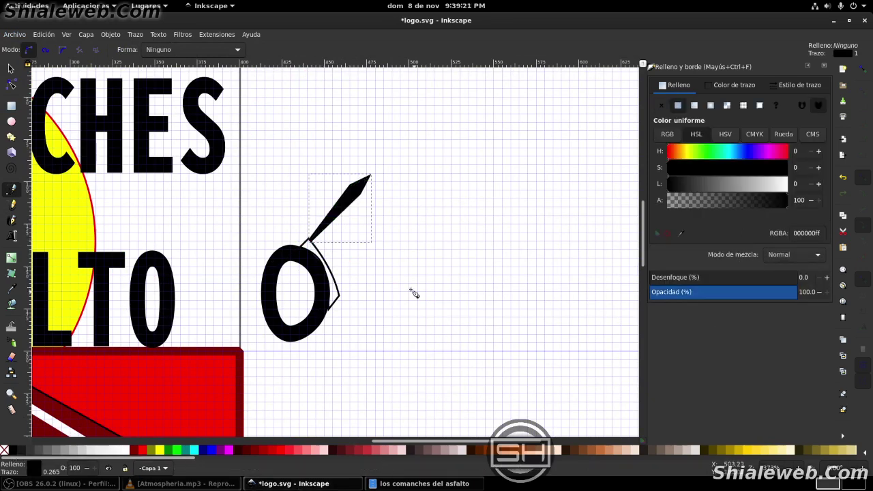
Put the feather's rotation centre at its base and rotate duplicates into a three-feather fan
key(s)
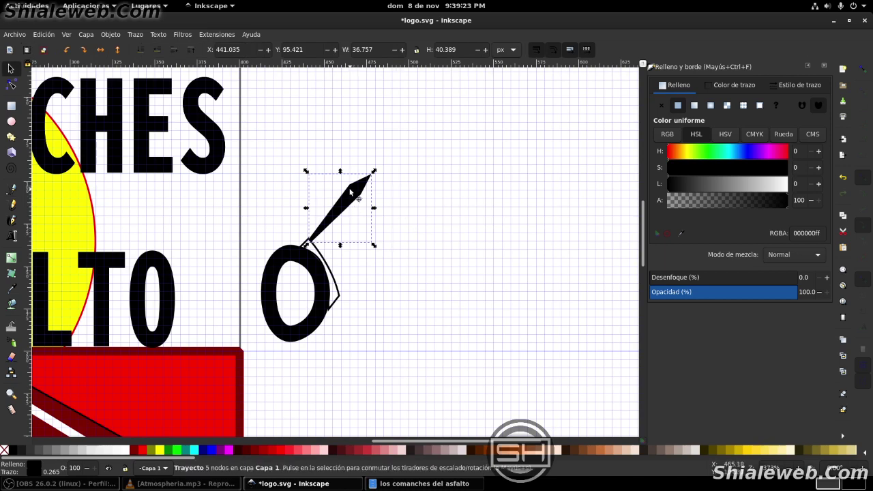
click(351, 195)
drag(341, 212, 308, 244)
mouse_move(357, 192)
mouse_down()
mouse_move(390, 194)
mouse_move(374, 207)
mouse_move(399, 207)
mouse_up()
key(ctrl+d)
click(380, 207)
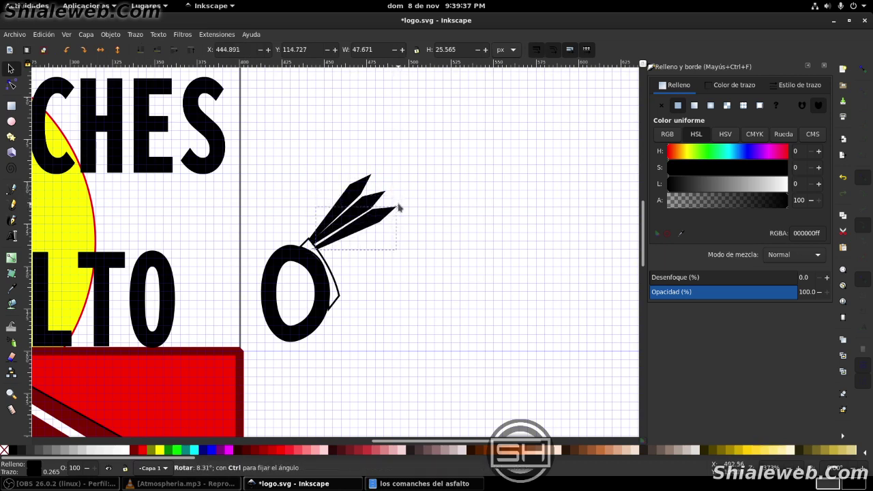
drag(363, 233, 357, 232)
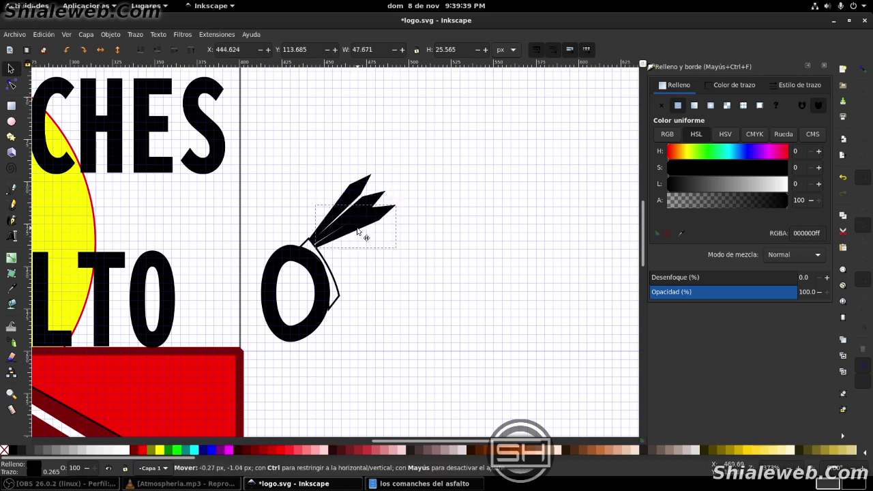
click(394, 209)
drag(399, 201, 385, 219)
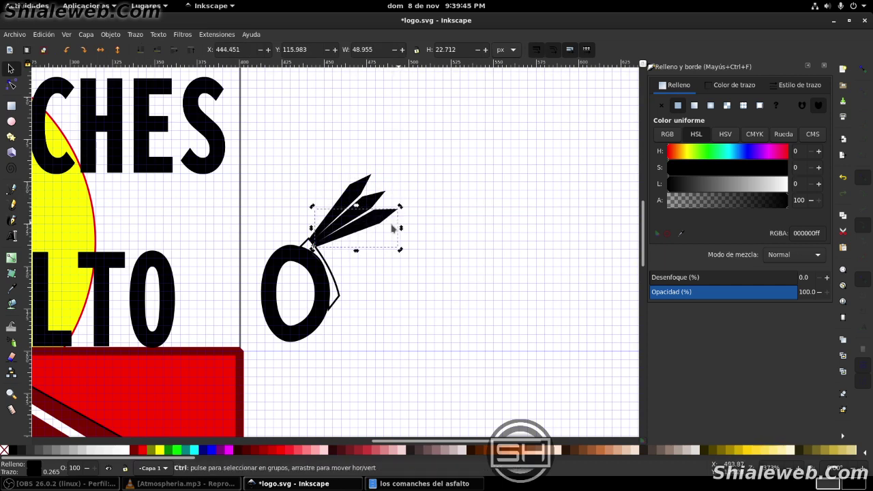
drag(391, 227, 386, 233)
Place a right-pointing feather on the O's right side and tilt it slightly
key(h)
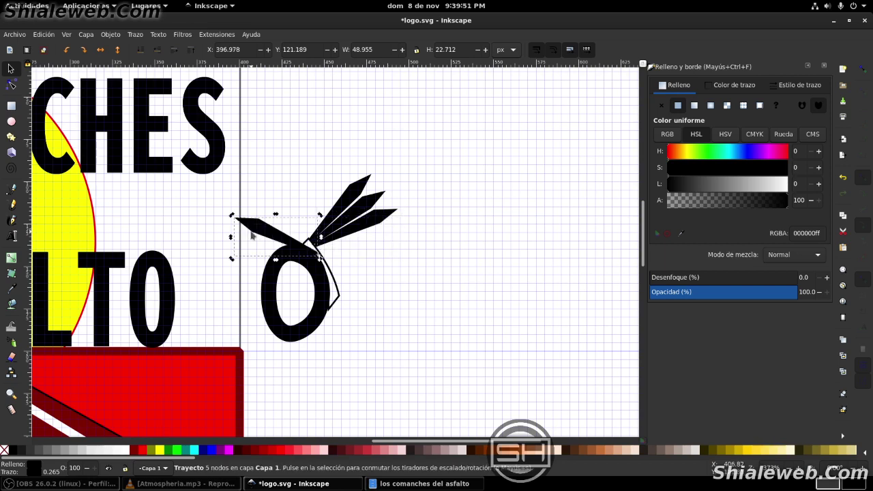
drag(251, 234, 247, 261)
key(h)
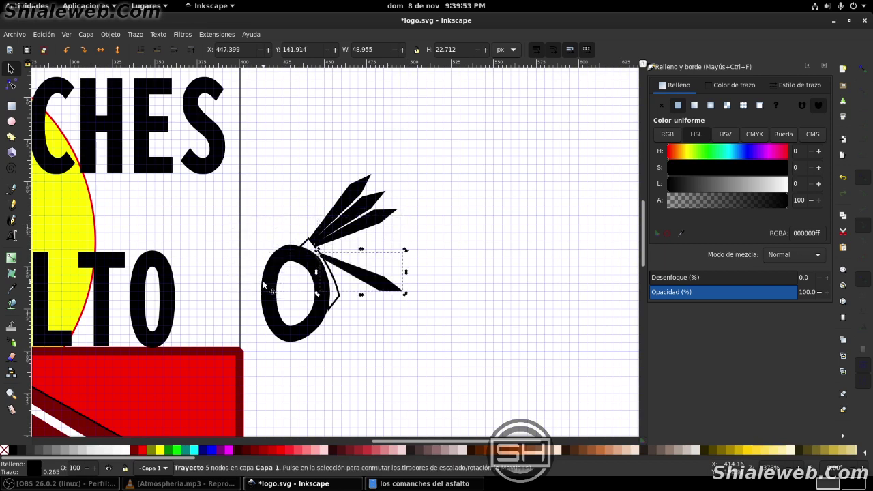
mouse_move(352, 268)
mouse_down()
mouse_move(386, 314)
mouse_move(399, 309)
mouse_up()
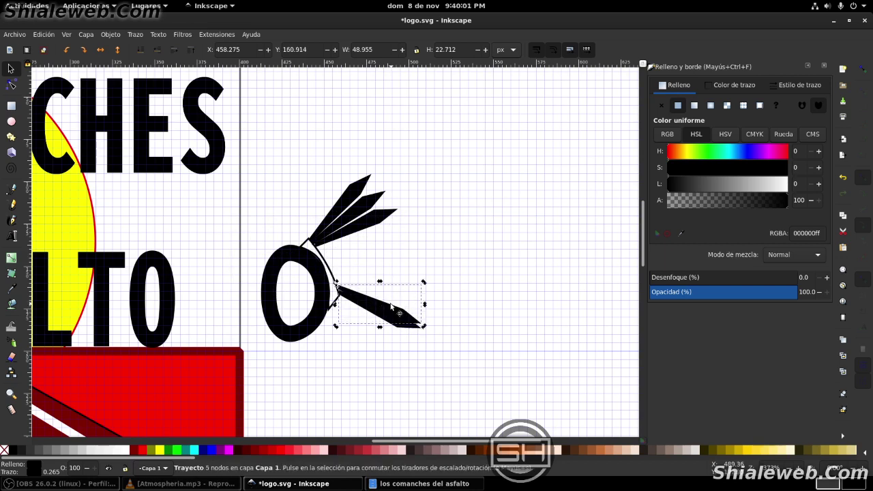
click(389, 317)
mouse_move(424, 280)
mouse_down()
mouse_move(421, 270)
mouse_move(421, 298)
mouse_move(407, 302)
mouse_move(422, 277)
mouse_move(407, 304)
mouse_up()
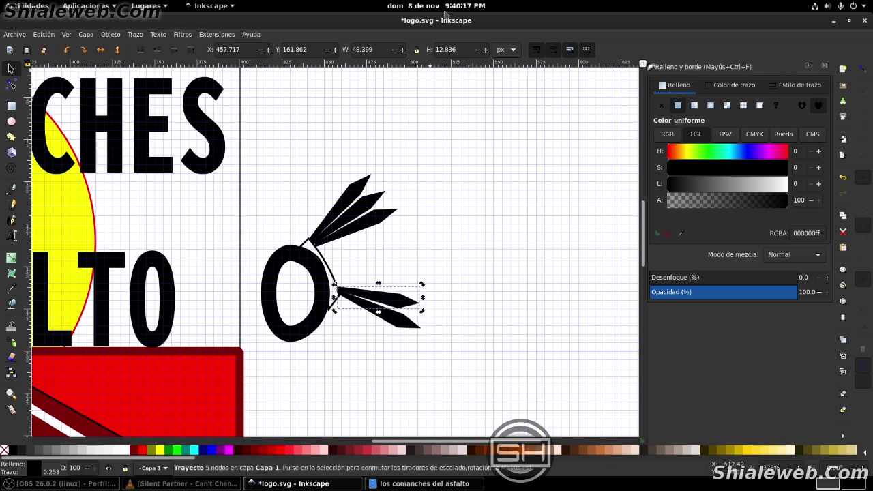
Shrink the upper feather fan slightly and reposition the lower feathers
click(392, 216)
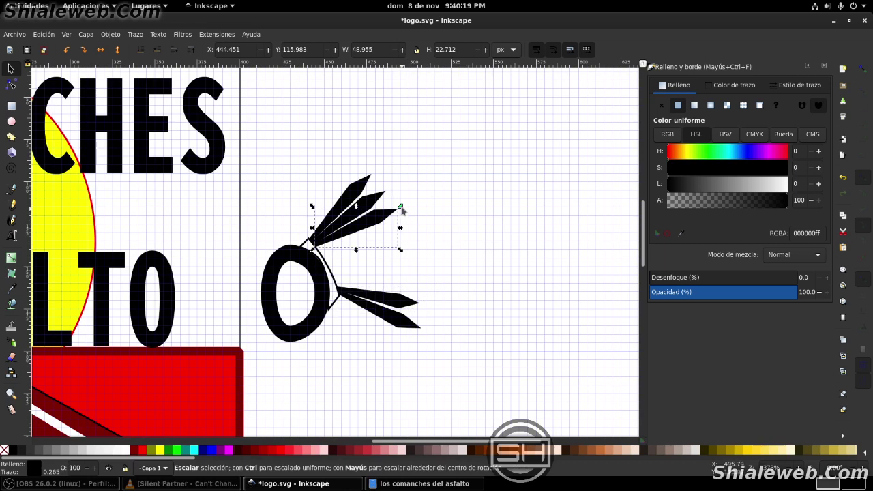
drag(401, 208, 388, 210)
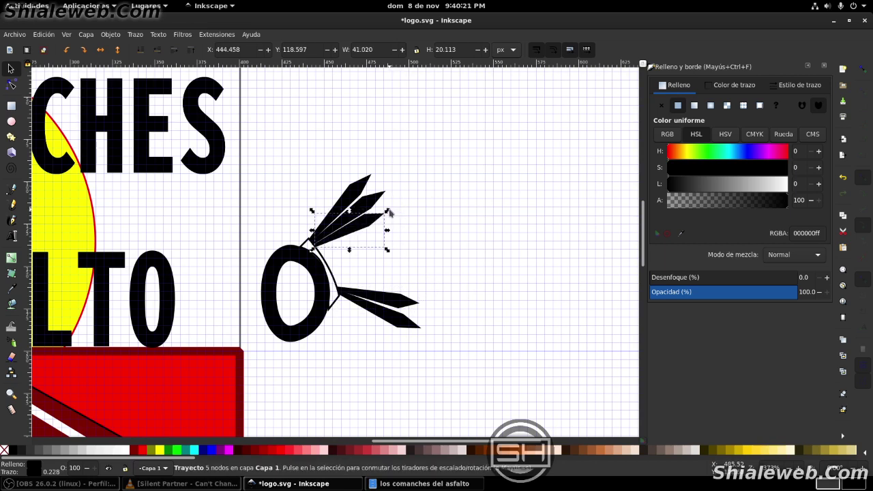
mouse_move(386, 210)
mouse_down()
mouse_move(382, 191)
mouse_move(384, 213)
mouse_up()
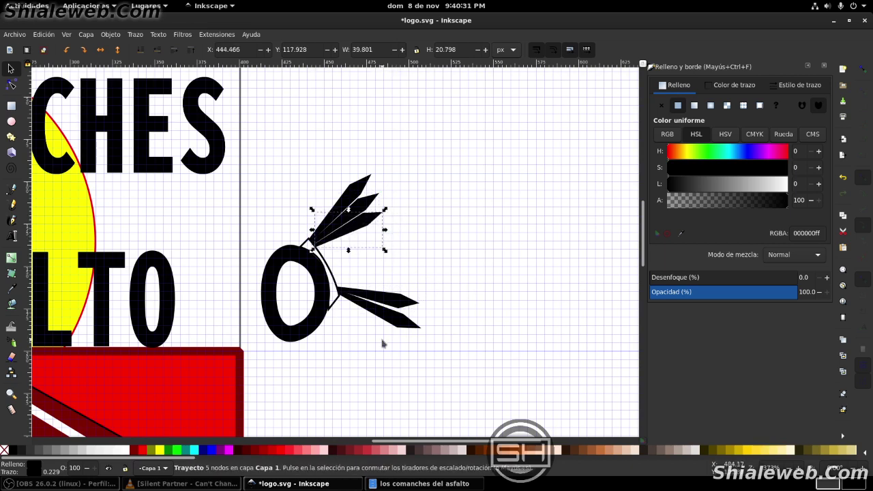
click(389, 317)
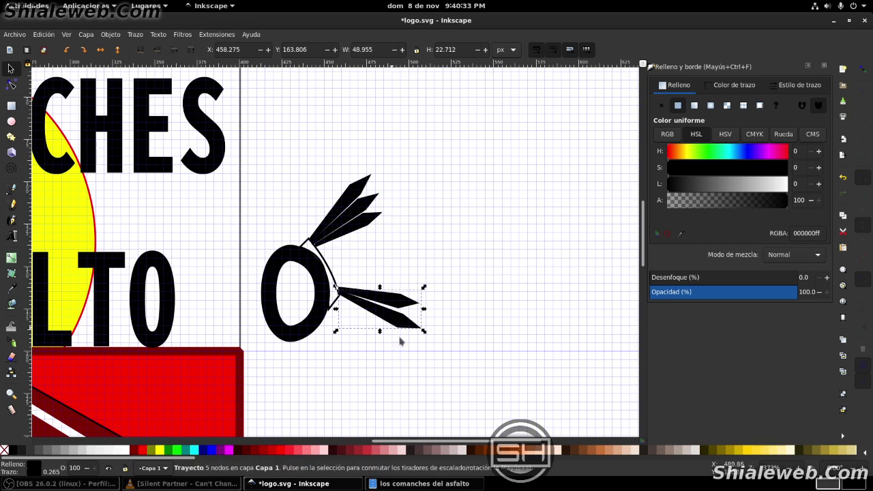
mouse_move(414, 328)
mouse_down()
mouse_move(386, 335)
mouse_move(413, 334)
mouse_up()
key(n)
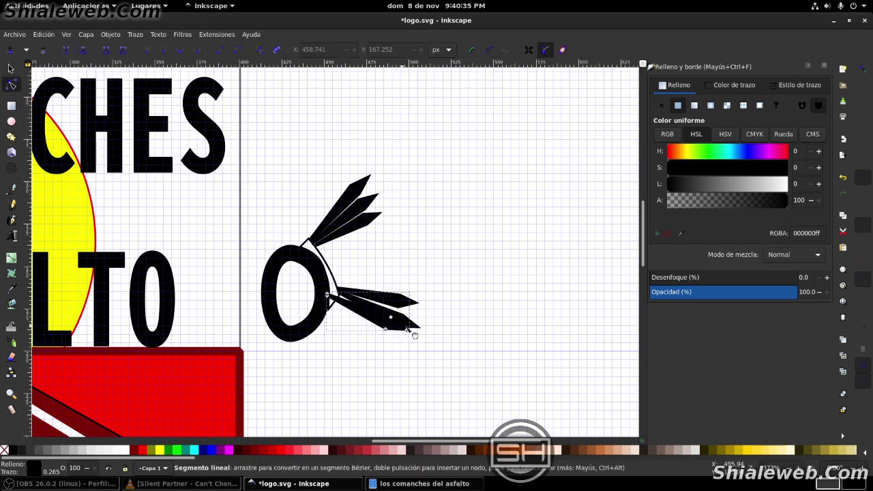
key(s)
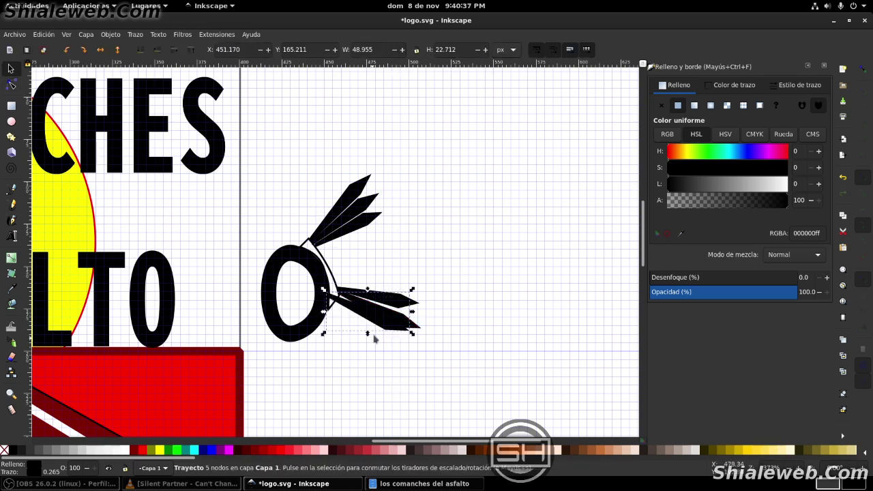
Turn the lower feather to point downward and add a copy shrunk to about 61%
drag(391, 326, 403, 328)
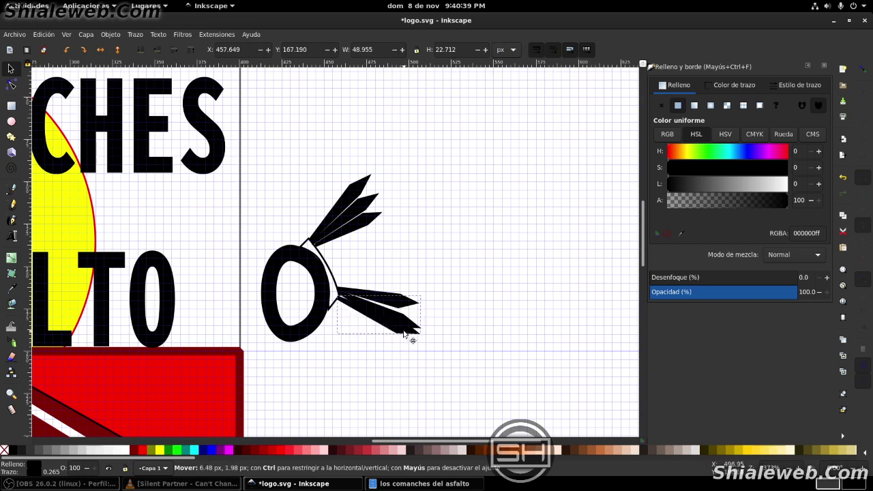
click(404, 328)
mouse_move(423, 295)
mouse_down()
mouse_move(369, 370)
mouse_move(370, 383)
mouse_up()
key(ctrl+d)
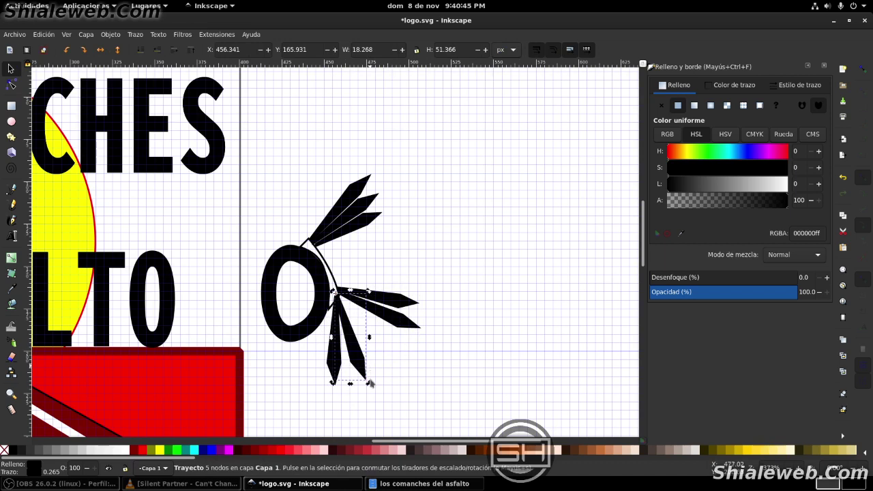
click(362, 370)
drag(367, 385, 355, 380)
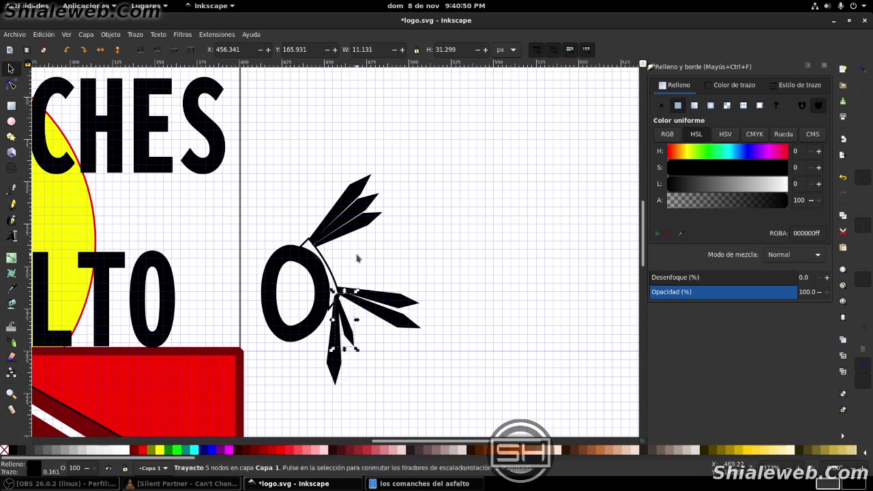
Move the upper feather set and rotate it to point more rightward
click(333, 216)
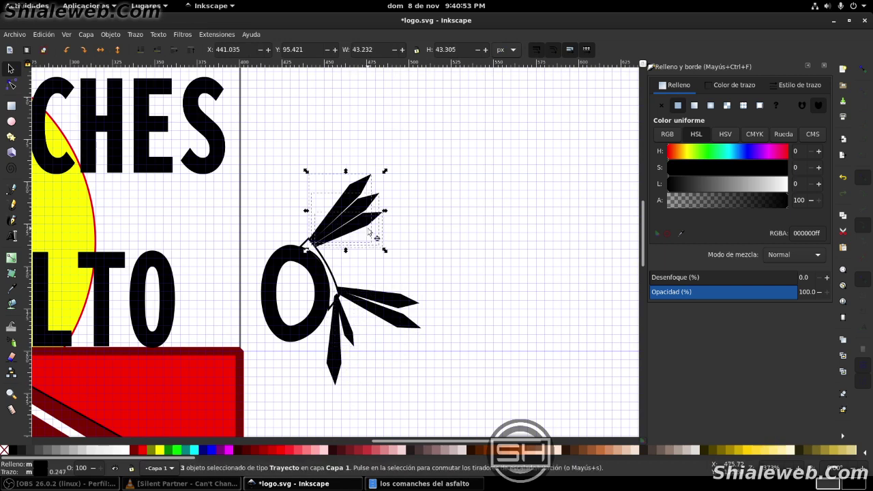
mouse_move(368, 233)
mouse_down()
mouse_move(389, 247)
mouse_move(356, 245)
mouse_up()
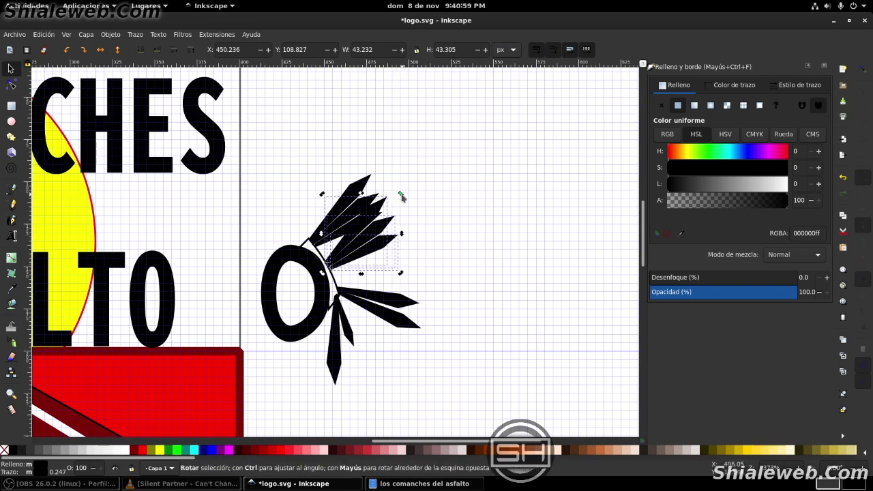
drag(399, 196, 429, 254)
drag(370, 274, 357, 253)
click(357, 253)
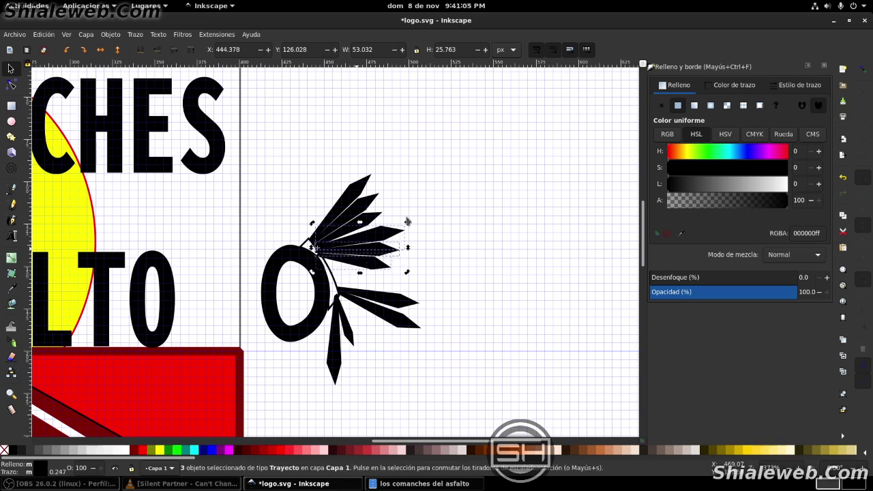
drag(407, 223, 404, 221)
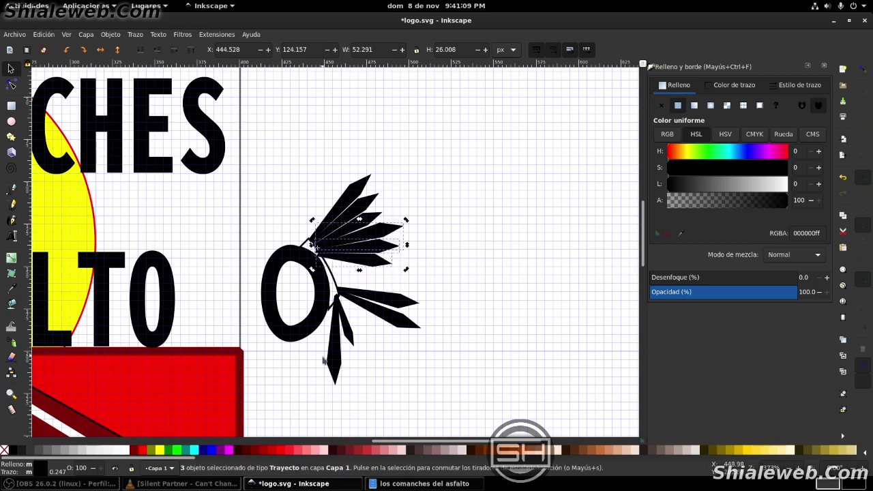
Duplicate the upper feathers, move the copies down beside the O, and group all six
shift+click(374, 206)
shift+click(363, 188)
key(ctrl+d)
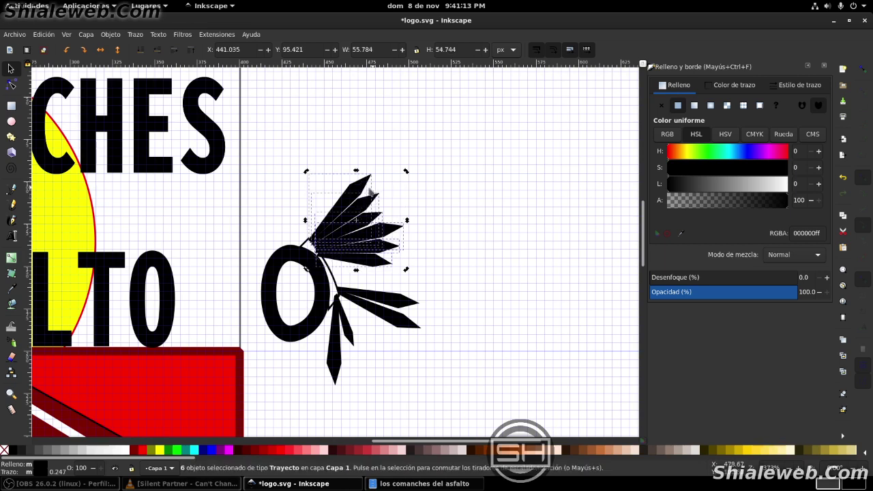
drag(374, 193, 373, 244)
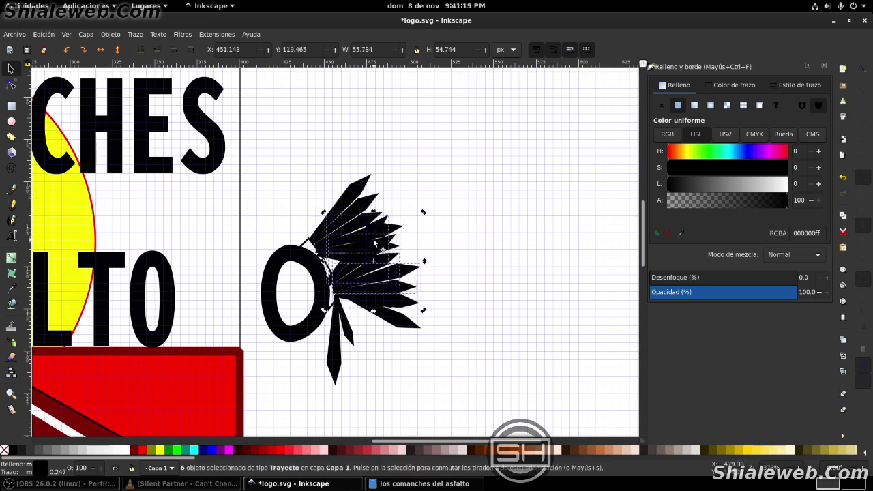
mouse_move(374, 242)
mouse_down()
mouse_move(390, 293)
mouse_move(381, 288)
mouse_up()
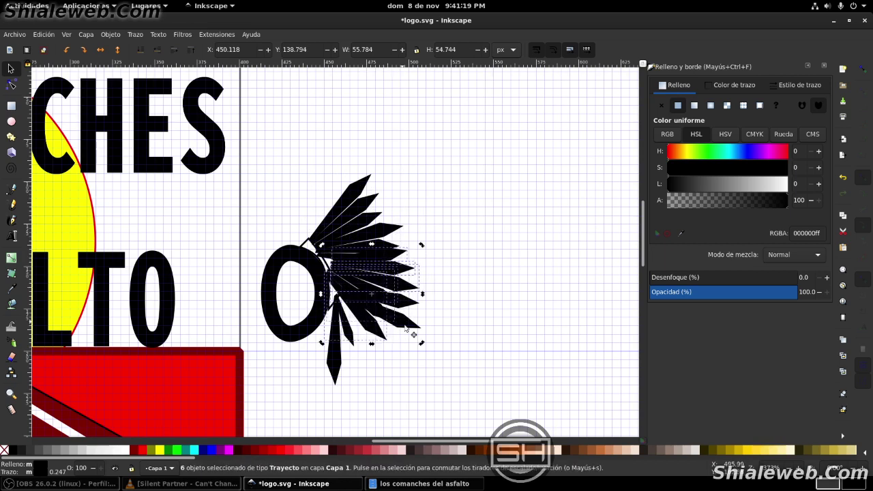
key(ctrl+g)
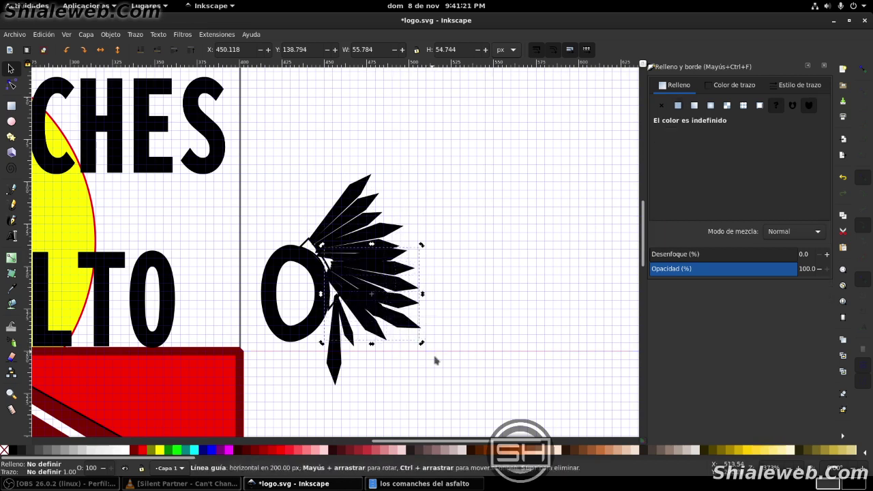
Reselect the six-feather group and drag it to the right of the O
alt+click(403, 308)
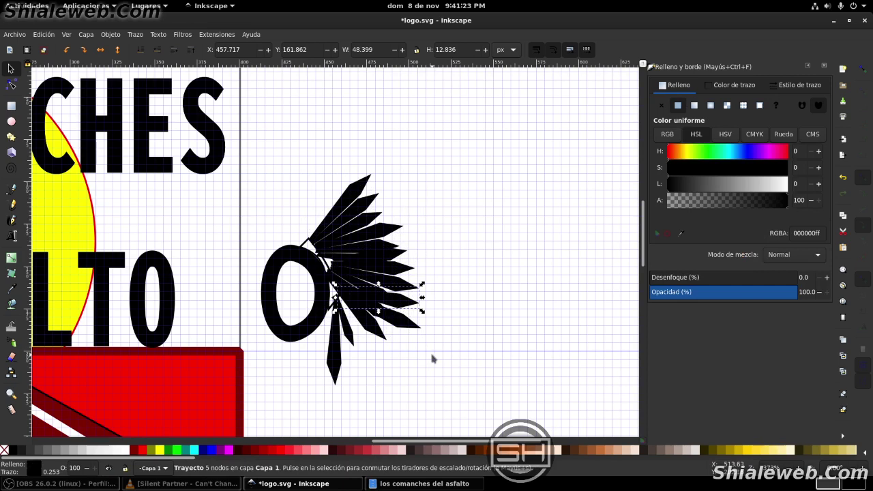
click(515, 343)
click(410, 334)
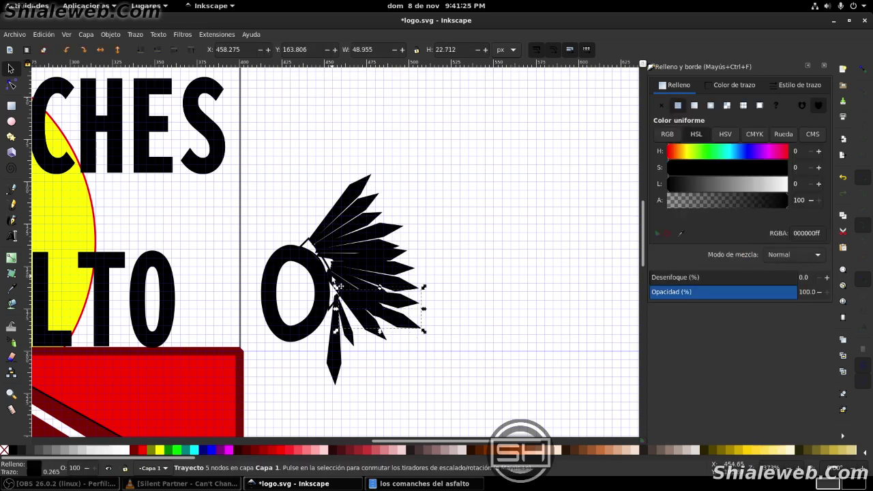
click(358, 305)
drag(377, 317, 492, 299)
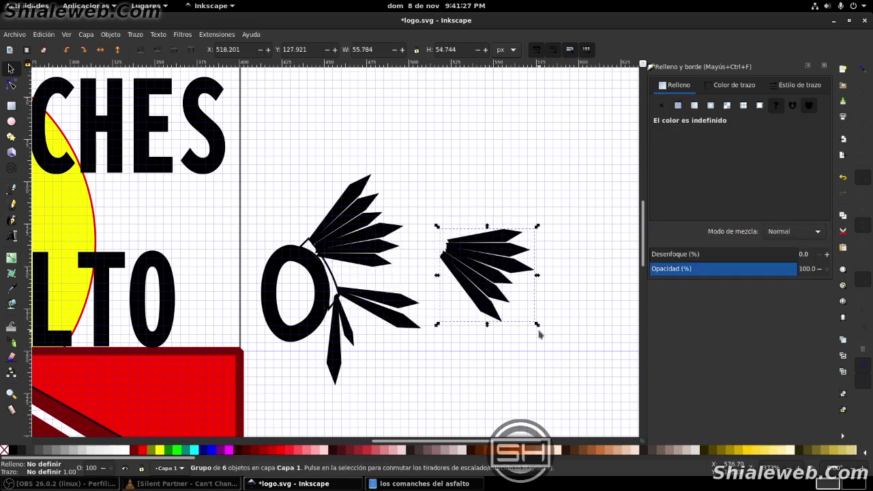
Rotate and shrink the feather group back onto the O, then stretch it to about double width
click(476, 265)
mouse_move(537, 326)
mouse_down()
mouse_move(492, 367)
mouse_move(491, 327)
mouse_move(509, 298)
mouse_up()
click(498, 262)
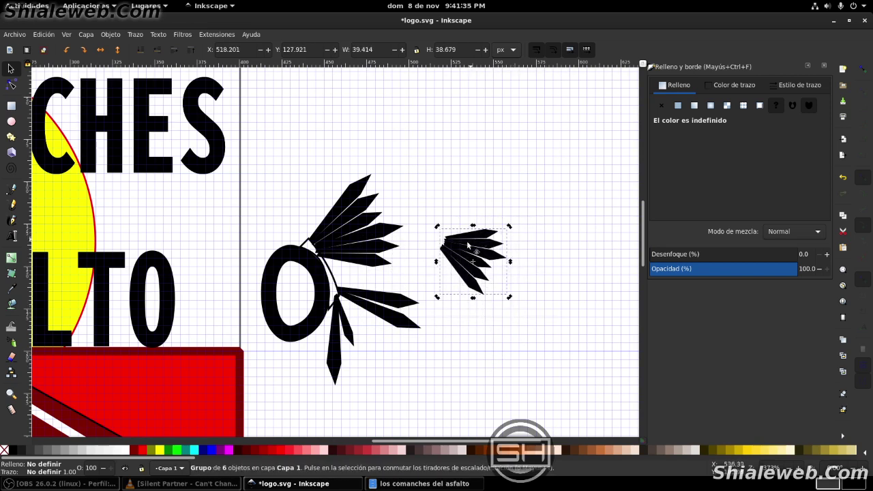
mouse_move(473, 262)
mouse_down()
mouse_move(448, 245)
mouse_move(352, 284)
mouse_up()
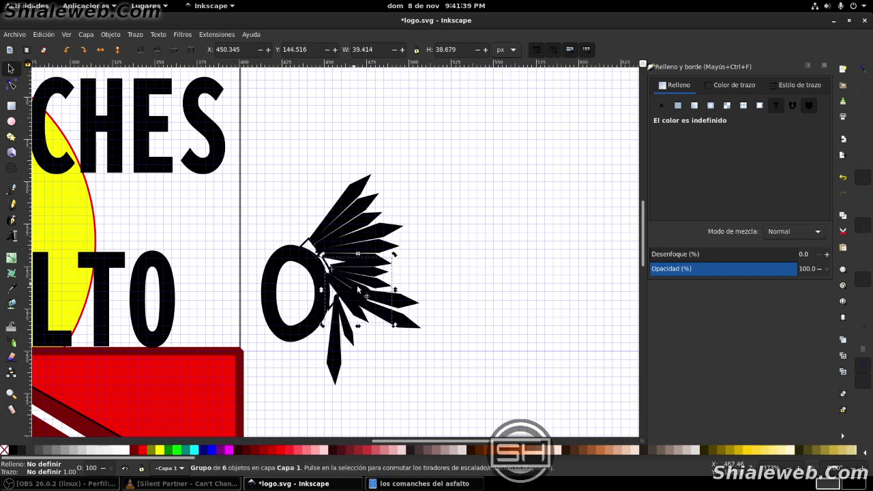
drag(393, 255, 377, 237)
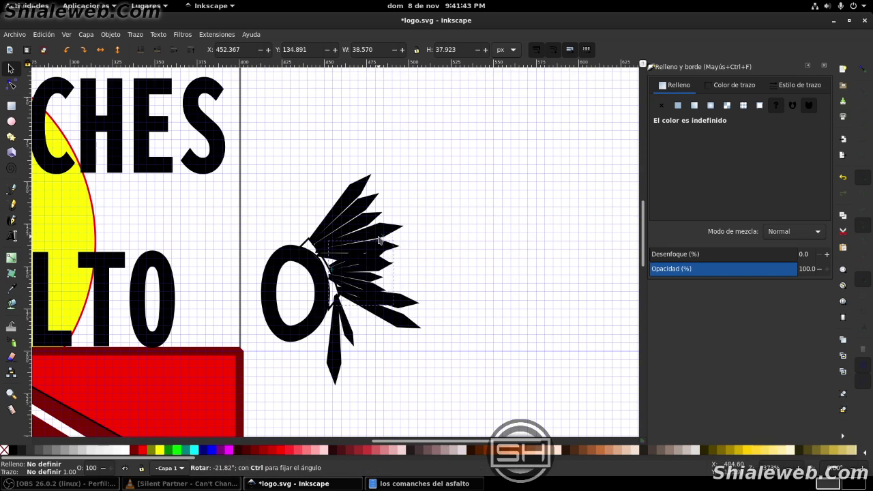
drag(377, 237, 378, 239)
click(375, 265)
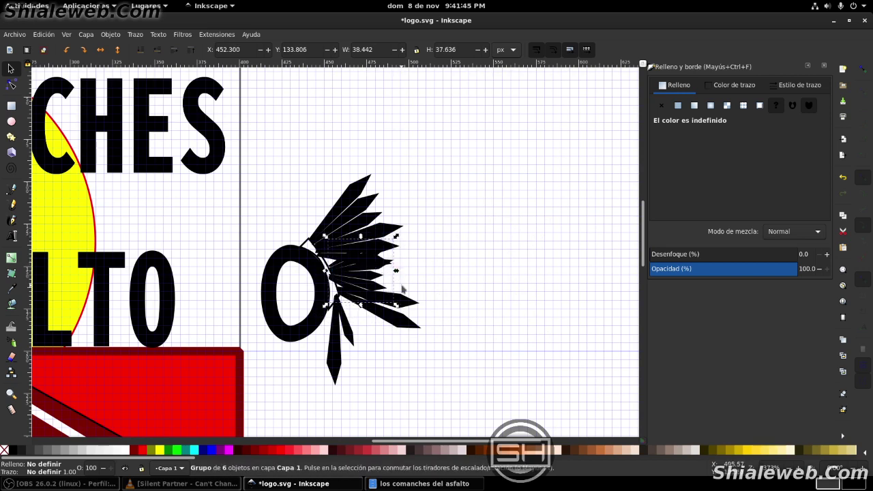
mouse_move(399, 271)
mouse_down()
mouse_move(470, 288)
mouse_move(459, 285)
mouse_up()
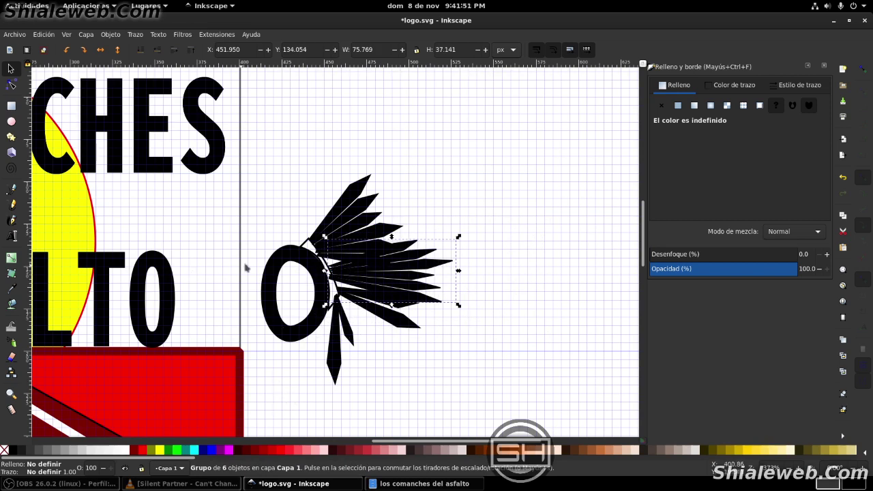
Move one lower feather up against the O and angle the thin lower feather down-right
ctrl+click(352, 334)
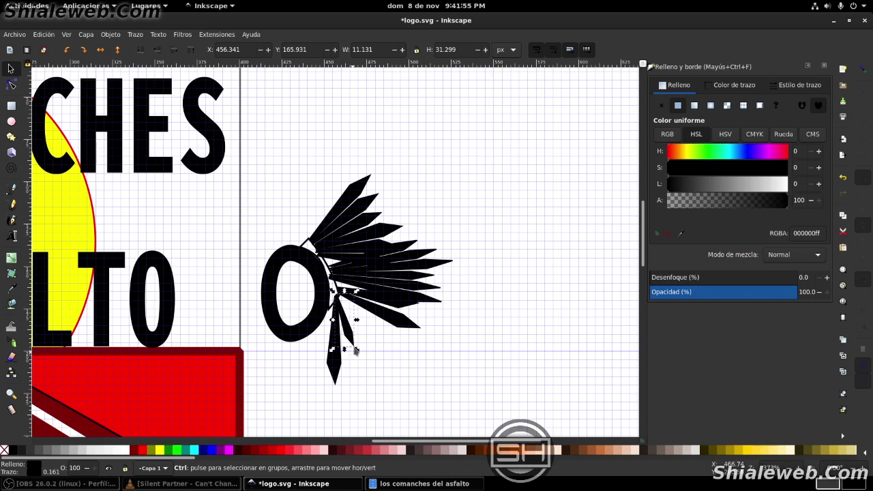
drag(355, 349, 347, 305)
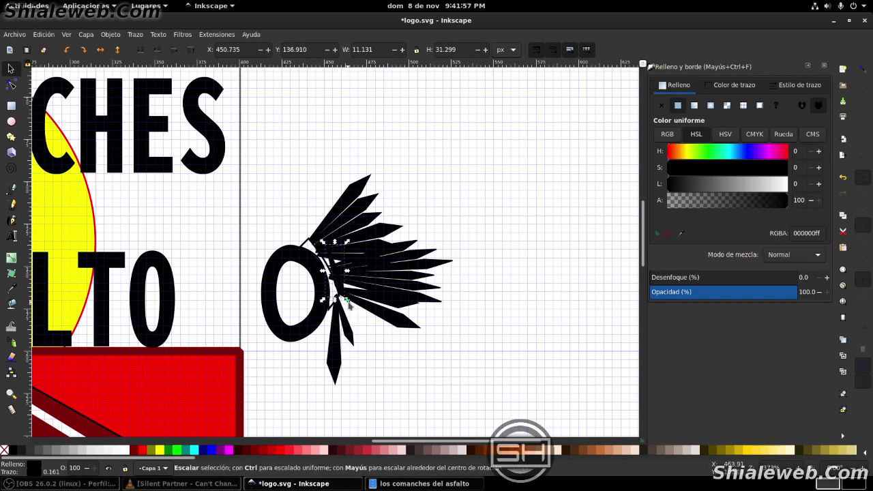
drag(357, 301, 347, 293)
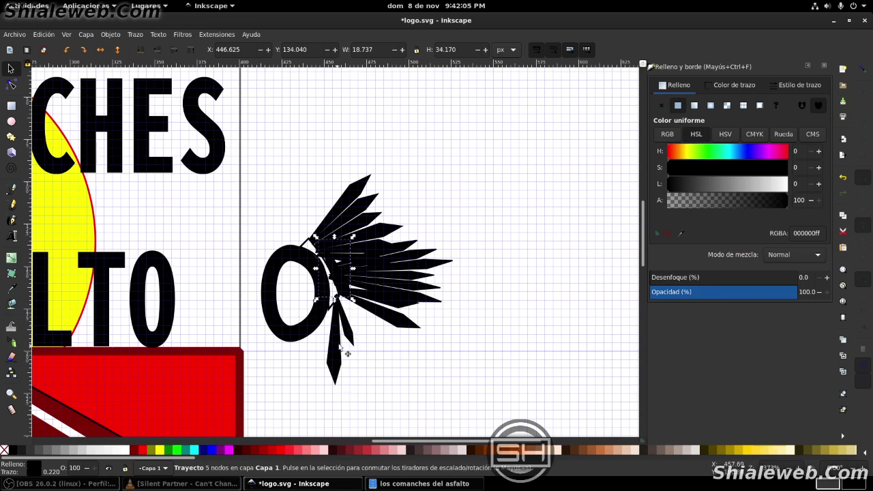
click(351, 331)
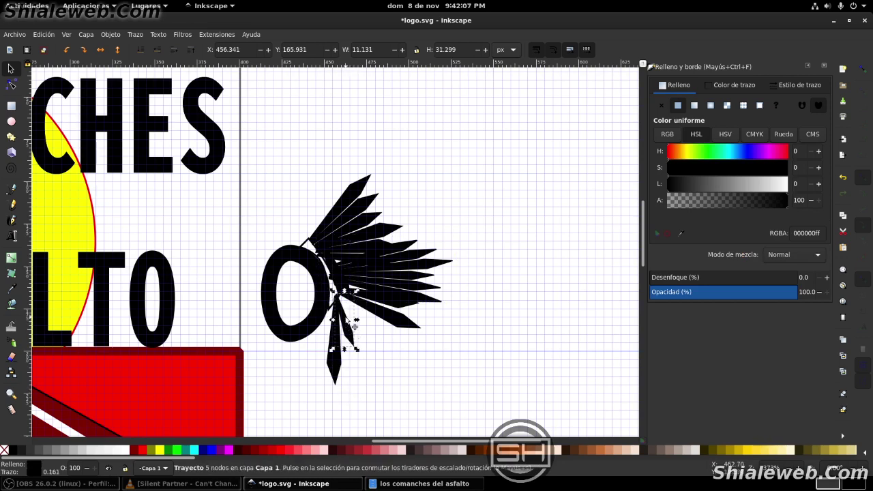
click(352, 318)
drag(356, 349, 320, 357)
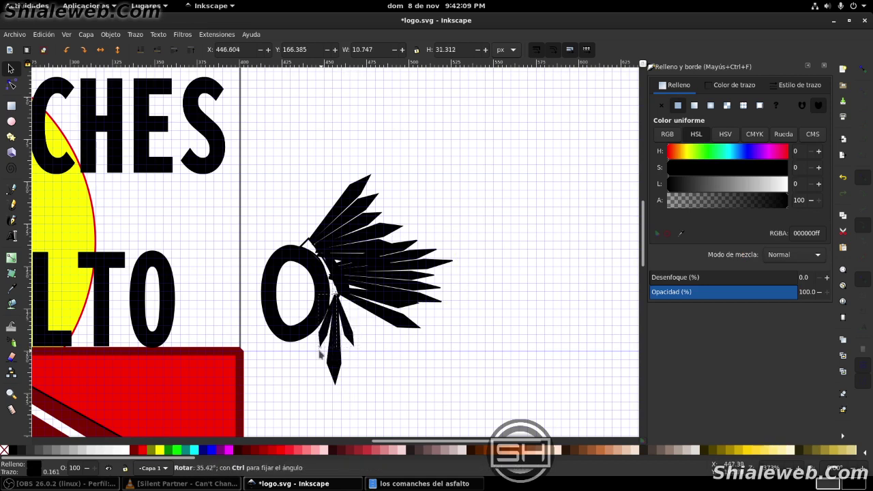
mouse_move(332, 317)
mouse_down()
mouse_move(337, 346)
mouse_move(365, 347)
mouse_up()
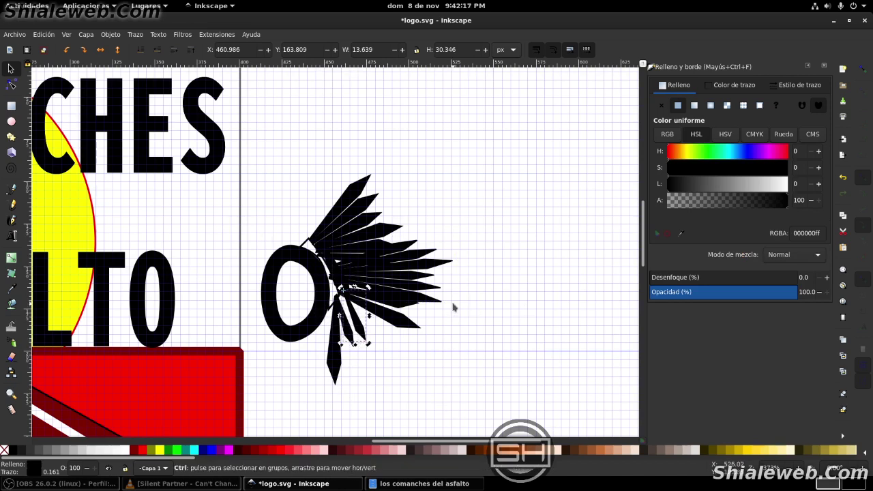
Save the logo and draw two short parallel straight lines inside the spare O
click(14, 34)
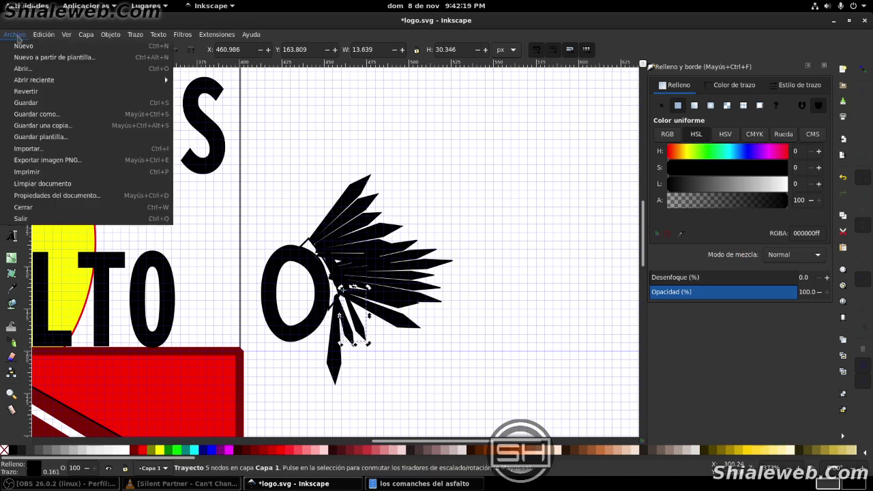
click(31, 104)
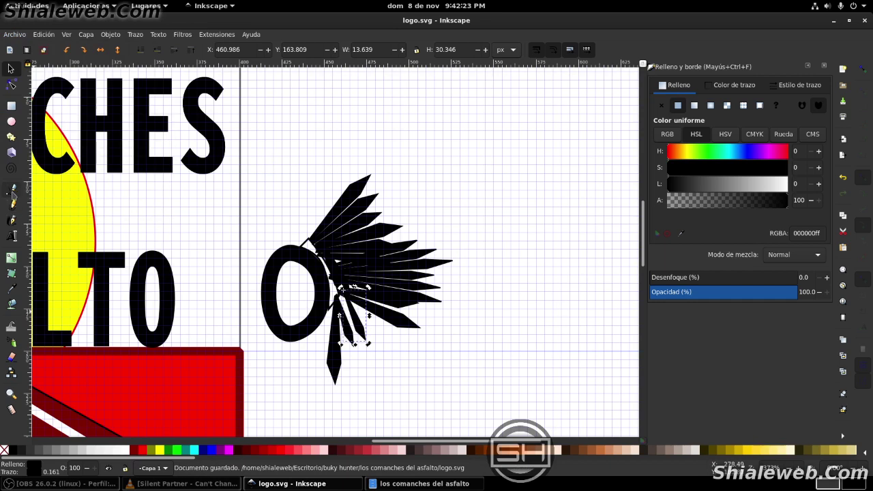
click(11, 187)
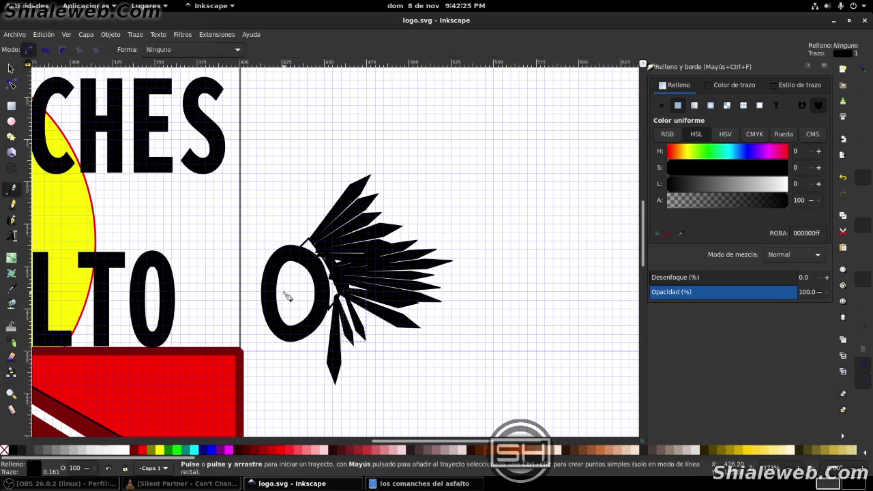
click(282, 289)
double_click(298, 282)
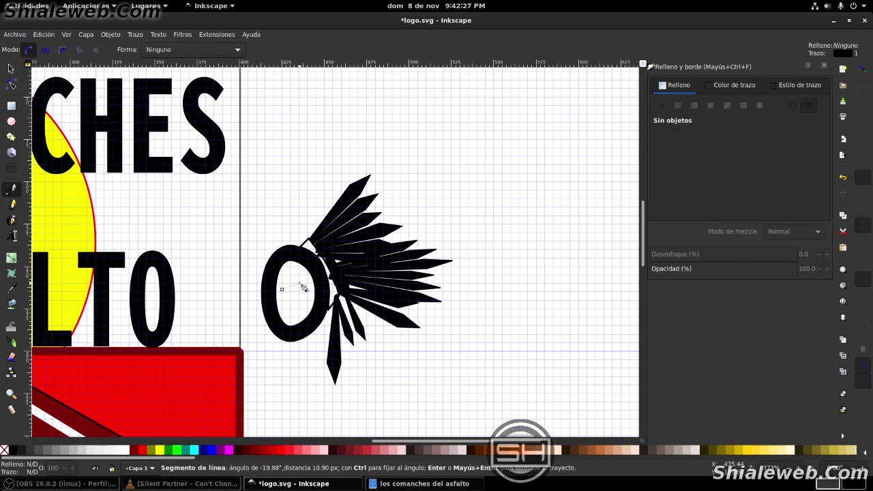
click(284, 298)
double_click(300, 291)
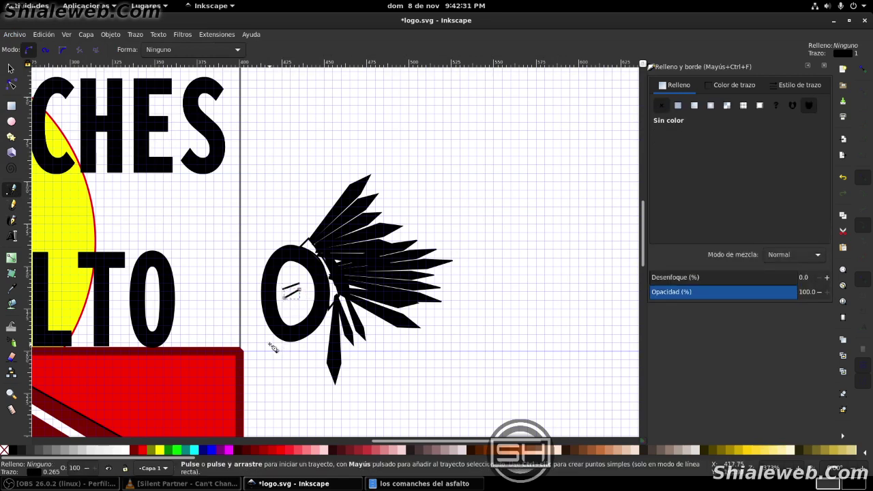
Give both lines a 3 px stroke with round caps, and rotate one to a flatter angle
key(s)
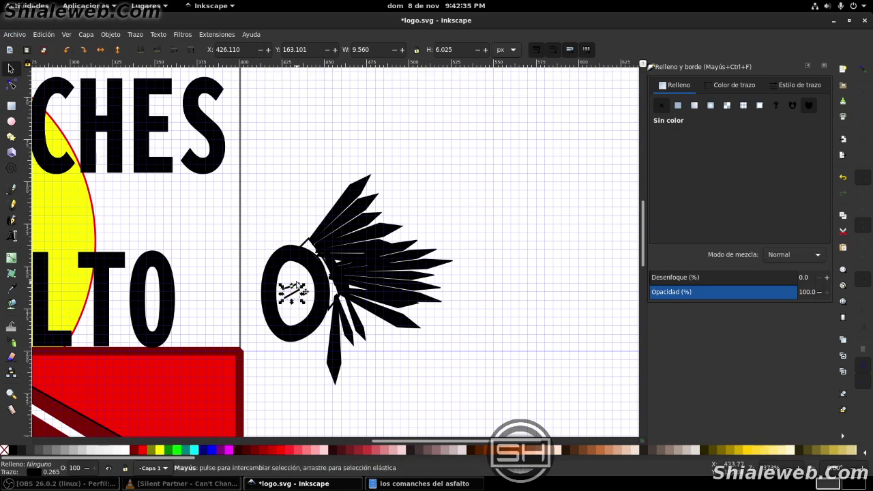
shift+click(292, 289)
click(797, 87)
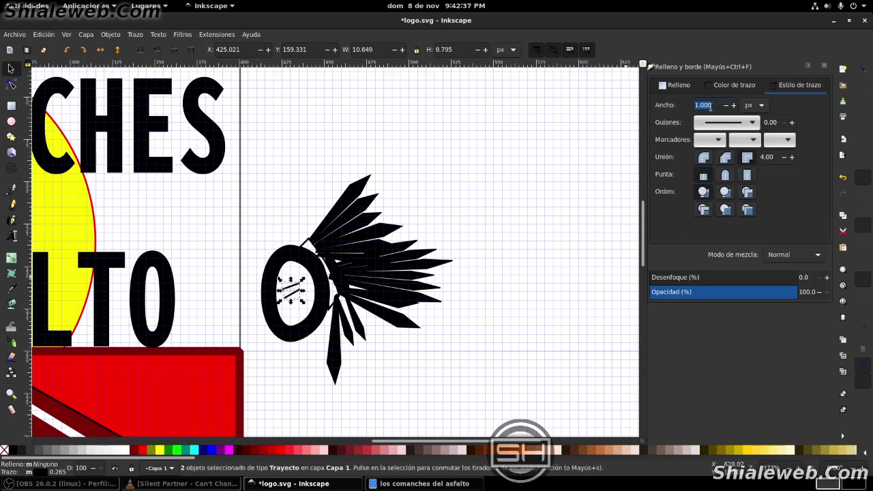
text(3)
key(Return)
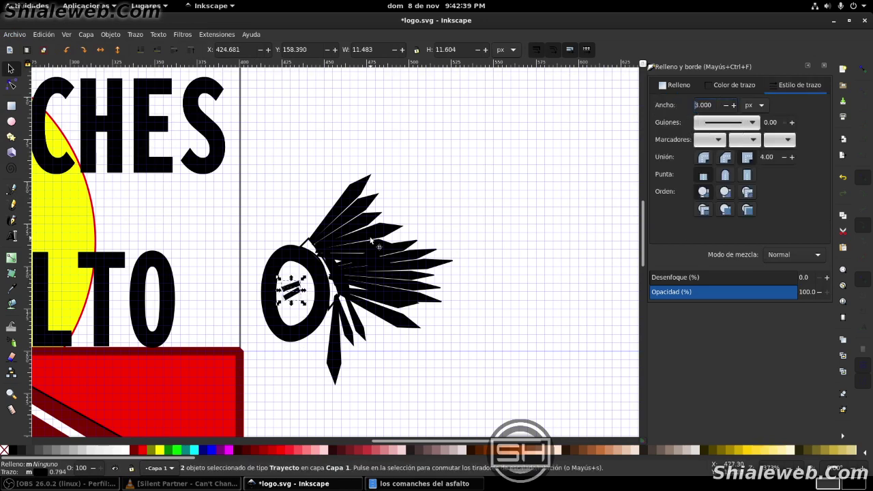
click(725, 175)
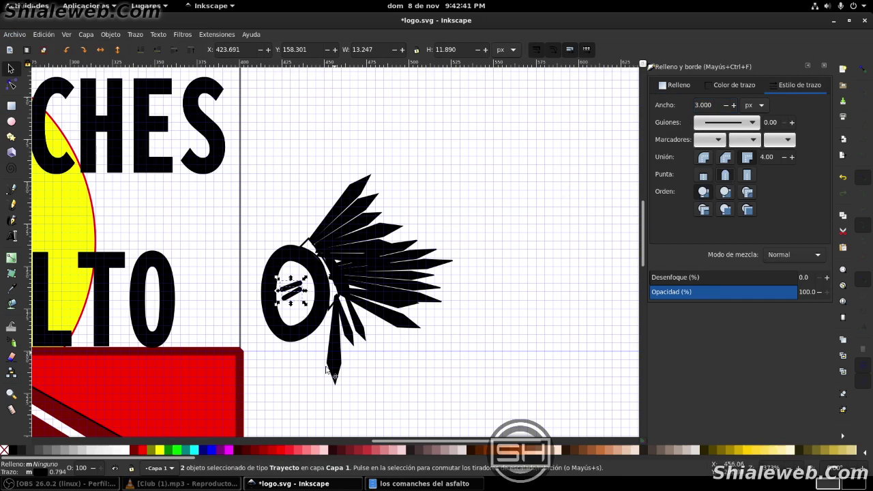
click(304, 295)
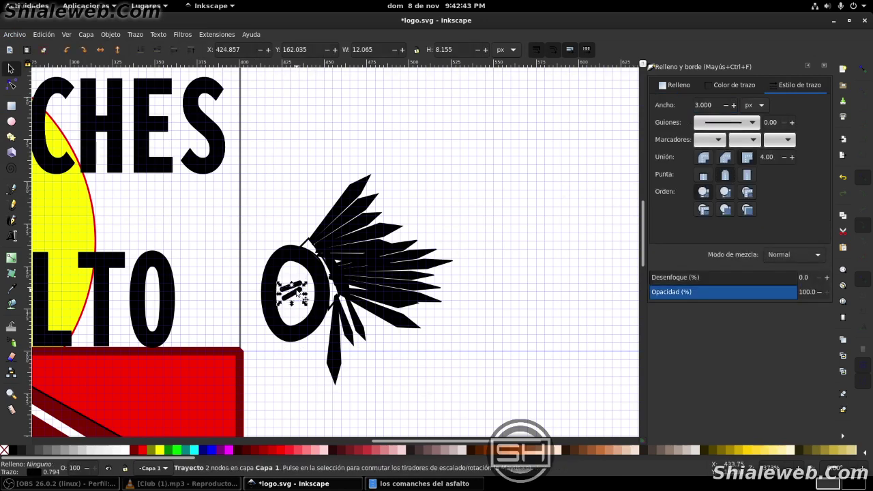
drag(304, 284, 307, 289)
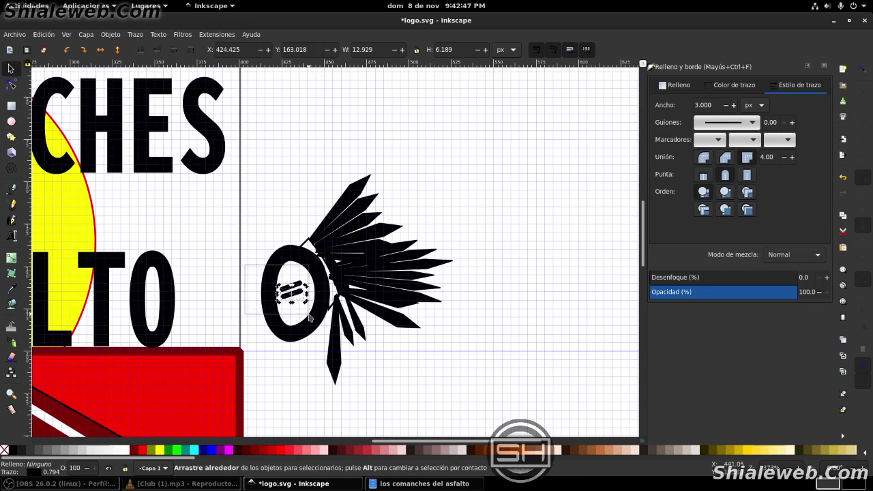
drag(244, 267, 315, 323)
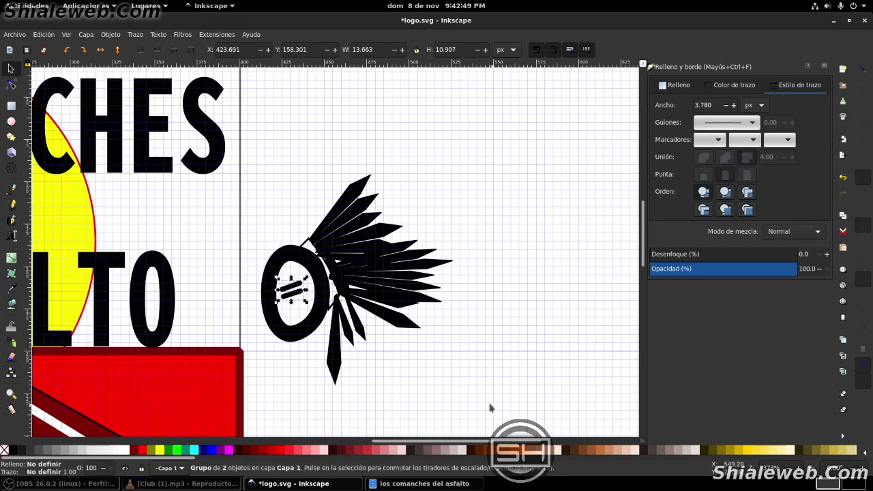
Try repositioning the feather headdress, then undo its accidental deletion
drag(483, 403, 225, 154)
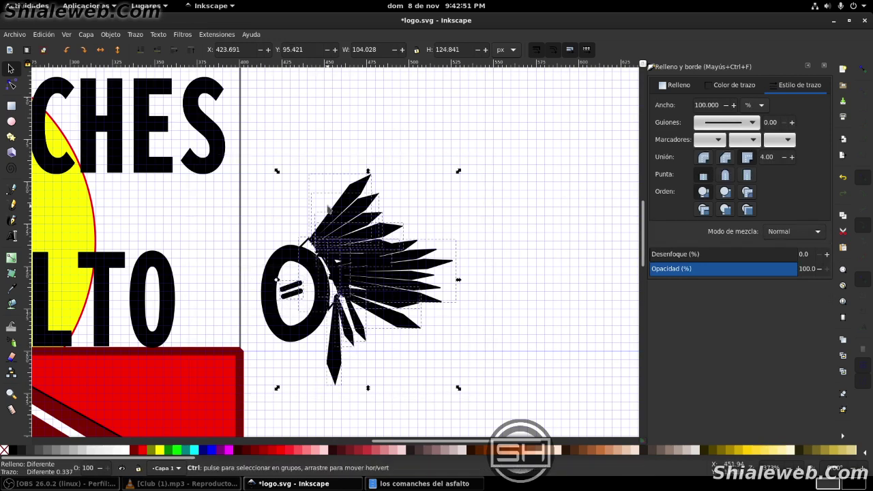
drag(394, 253, 220, 260)
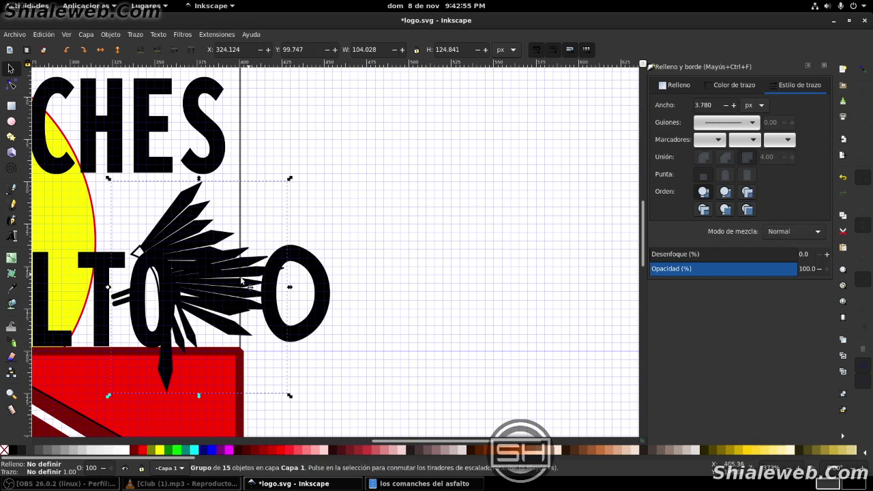
drag(219, 274, 423, 276)
key(ctrl+z)
key(ctrl+shift+z)
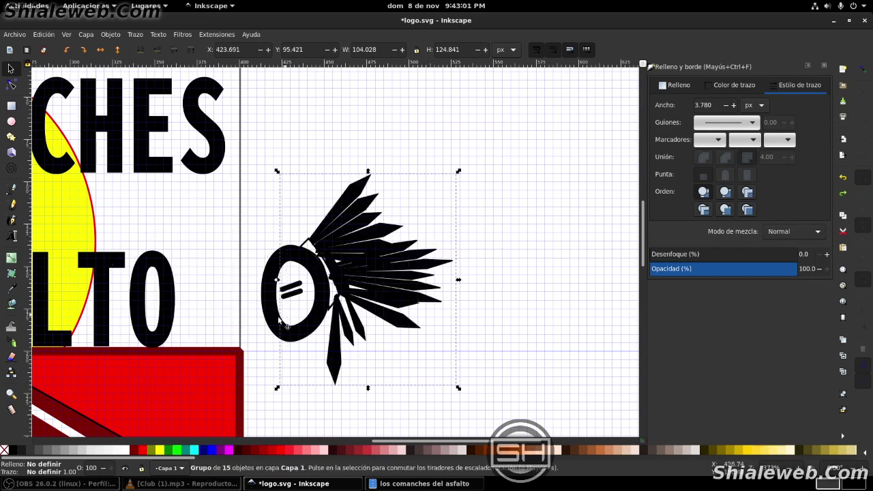
shift+click(270, 315)
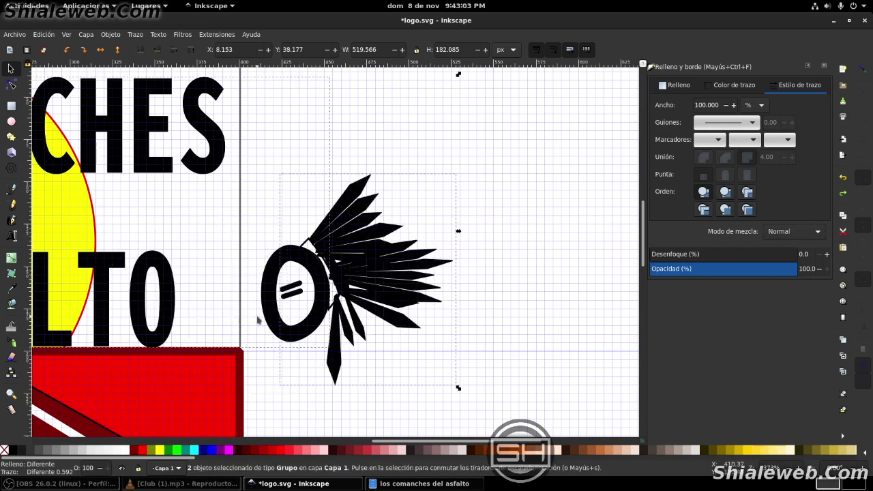
key(Escape)
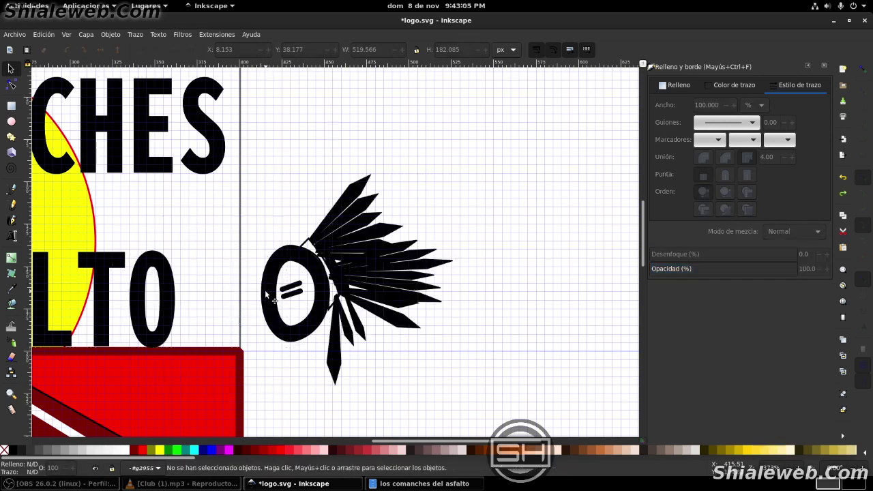
click(264, 290)
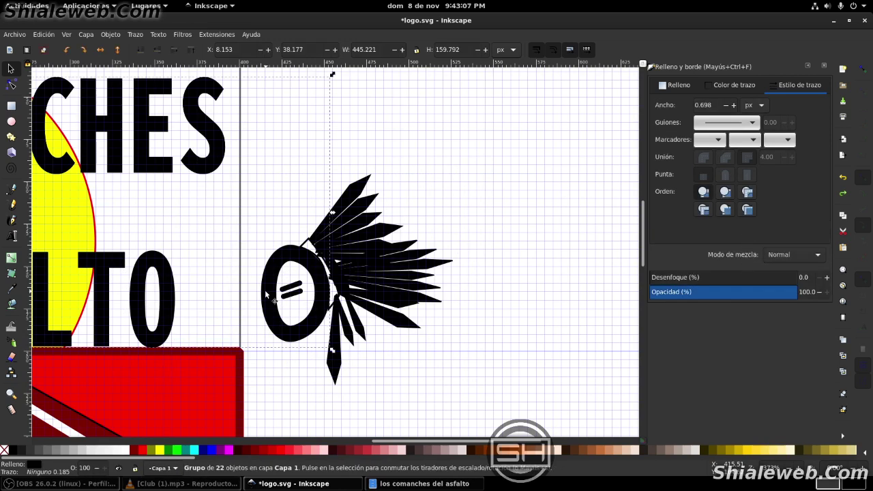
ctrl+click(357, 278)
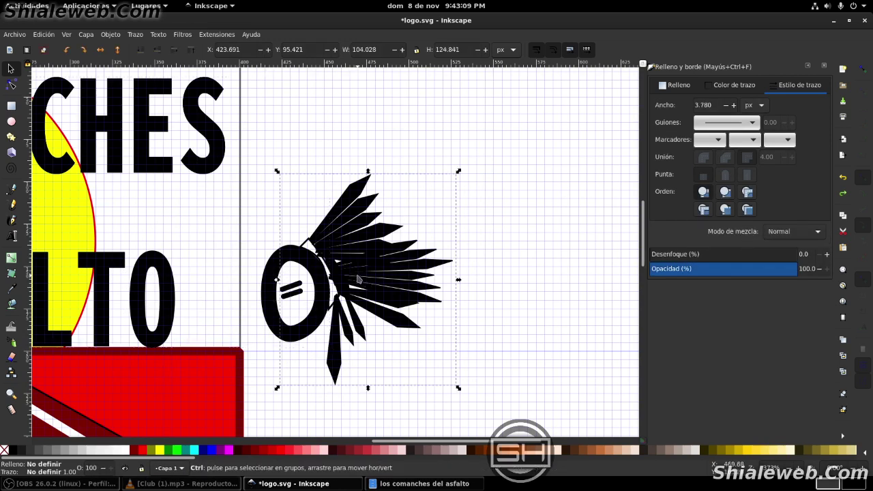
key(Delete)
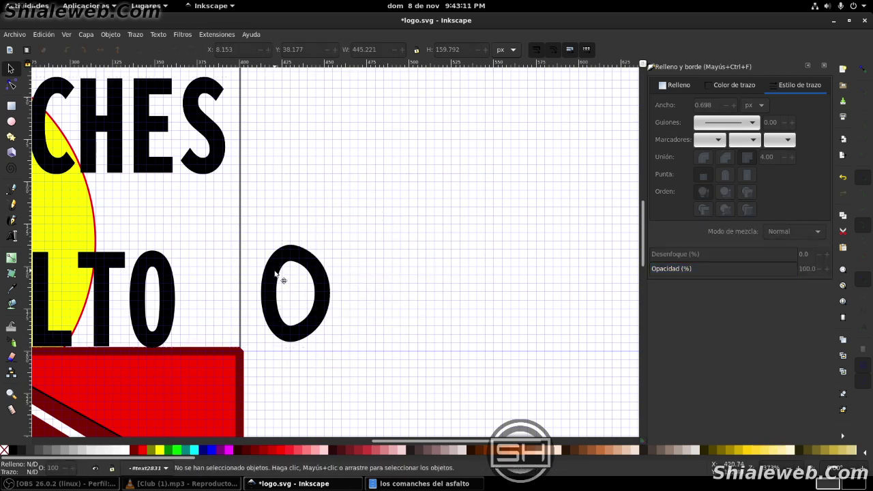
click(275, 273)
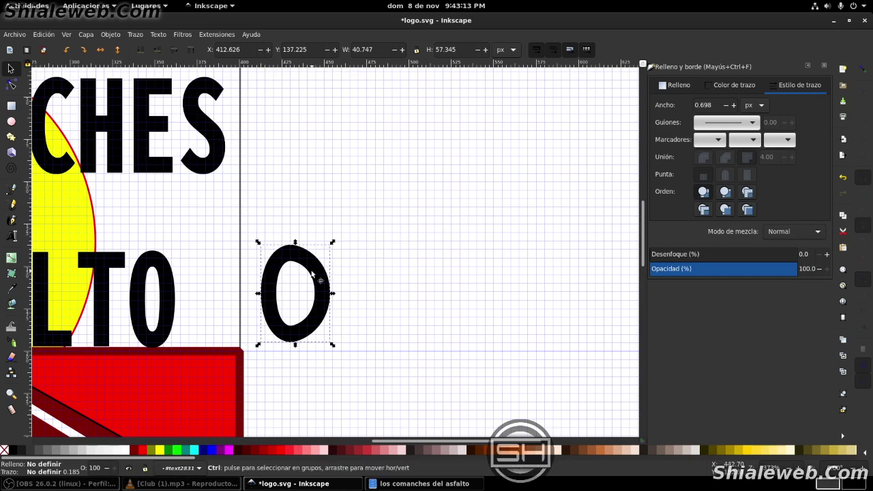
key(ctrl+z)
Place the headdress over the plain O and move both onto the end of ASFALTO
drag(328, 255, 386, 266)
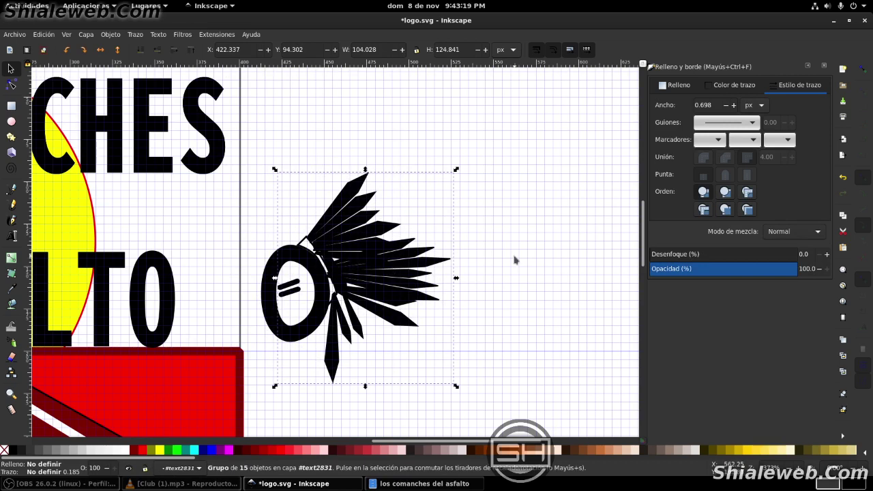
shift+click(273, 297)
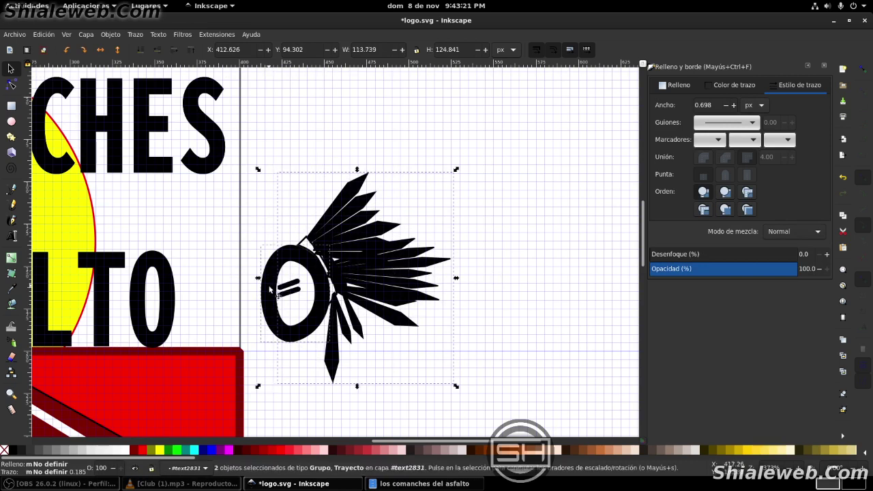
drag(272, 297, 133, 296)
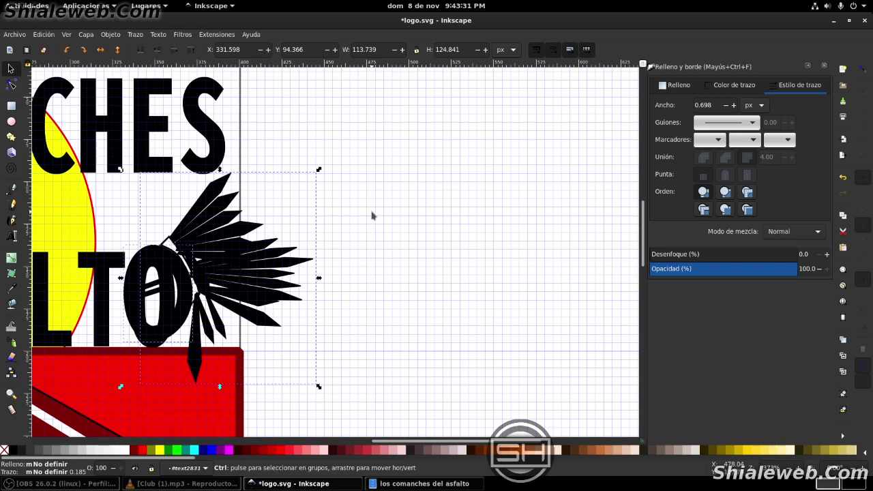
ctrl+scroll(377, 216, down, 2)
ctrl+scroll(379, 218, down, 1)
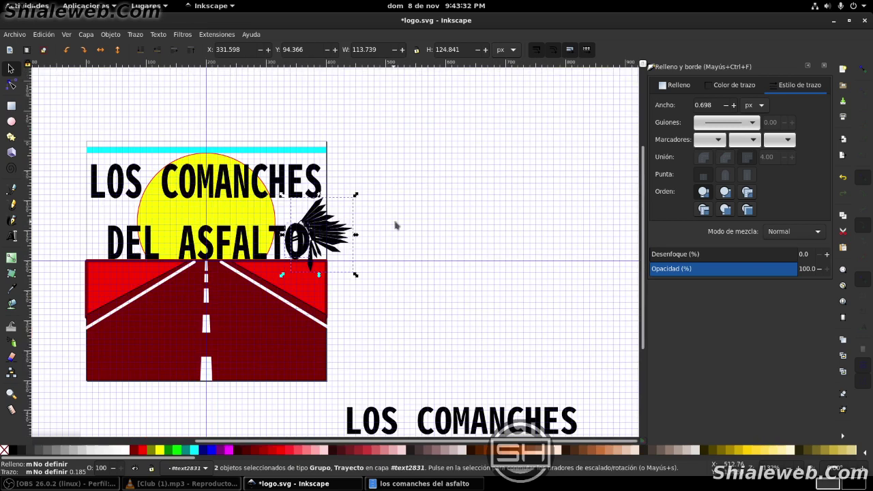
Save logo.svg with the feathered O in its new place
click(14, 35)
click(29, 104)
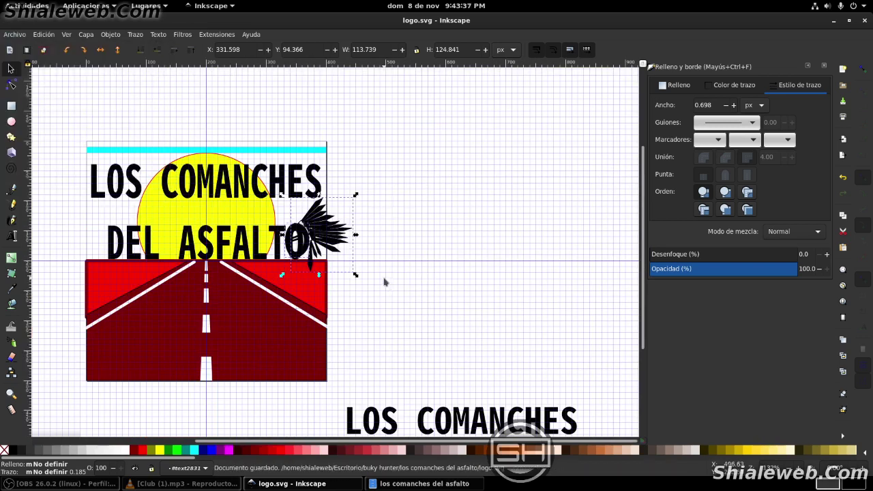
ctrl+scroll(337, 213, up, 1)
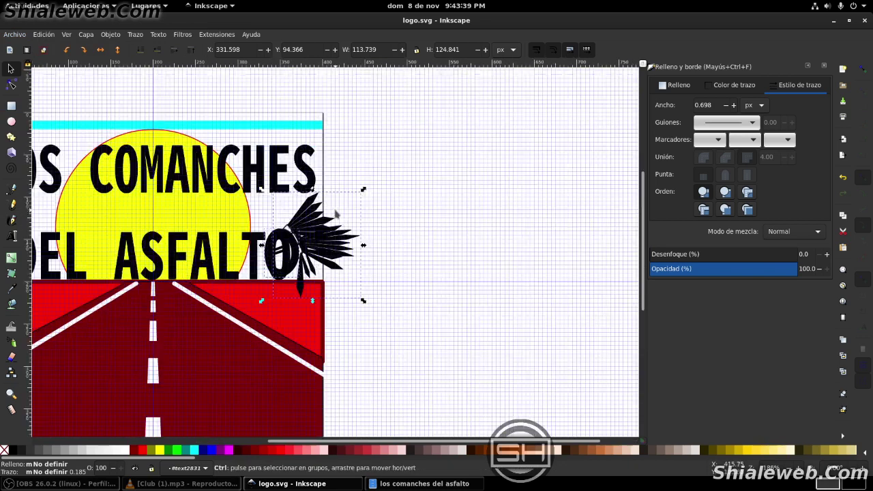
ctrl+scroll(337, 213, up, 1)
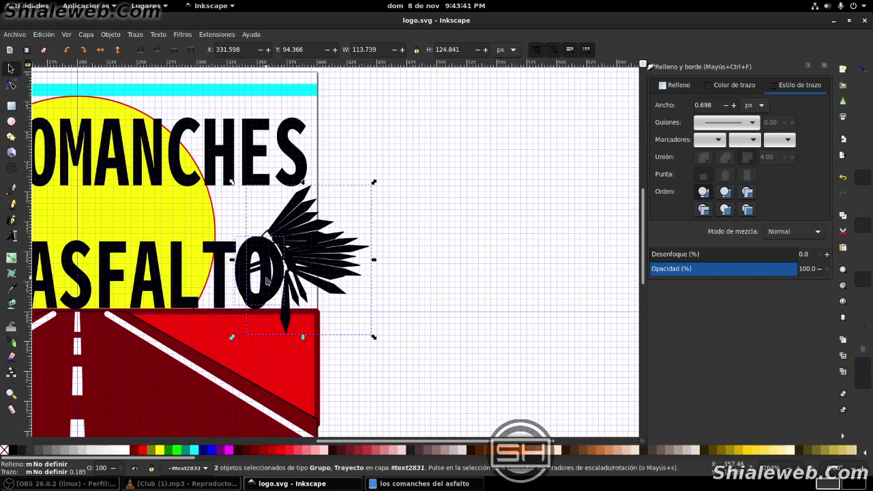
key(n)
click(534, 185)
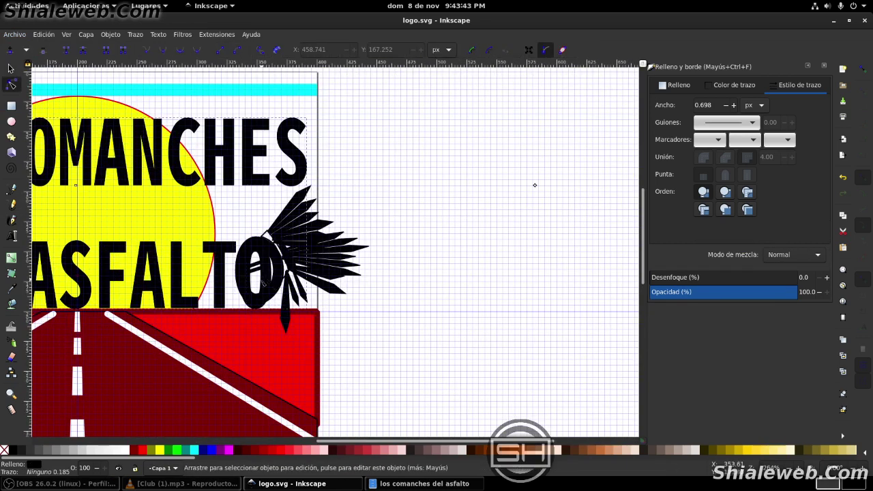
ctrl+scroll(264, 277, up, 3)
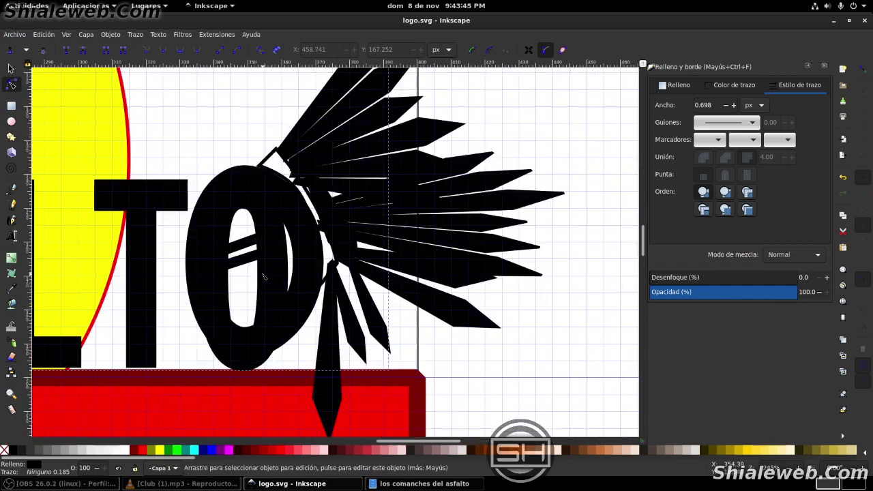
key(t)
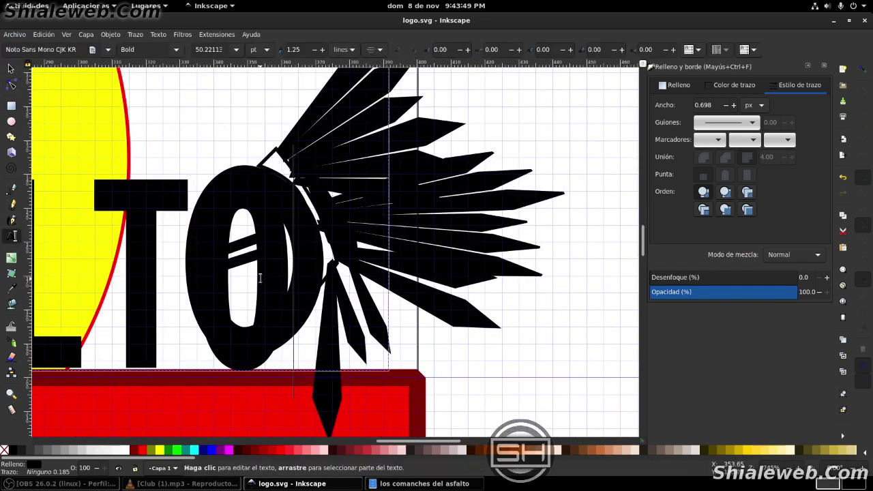
key(F1)
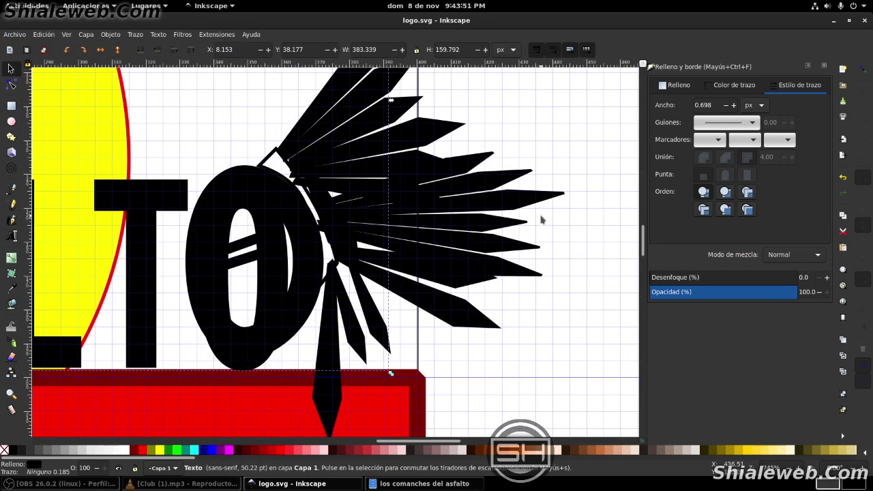
click(574, 373)
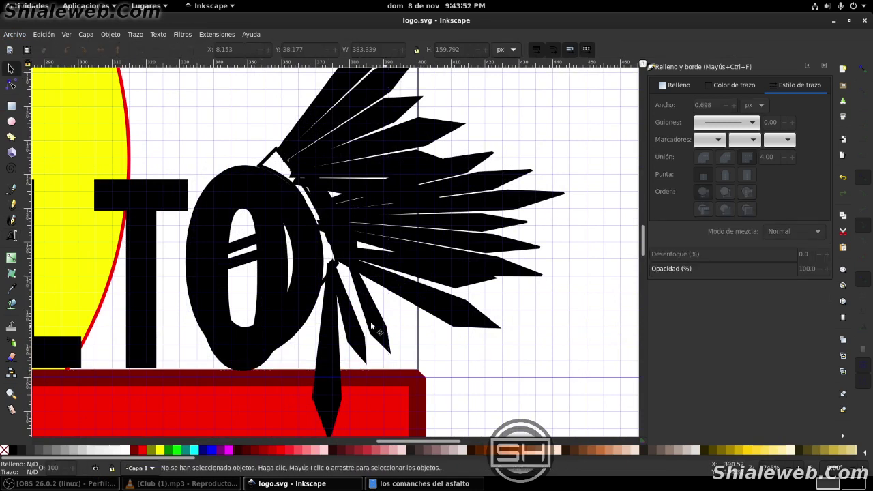
click(294, 285)
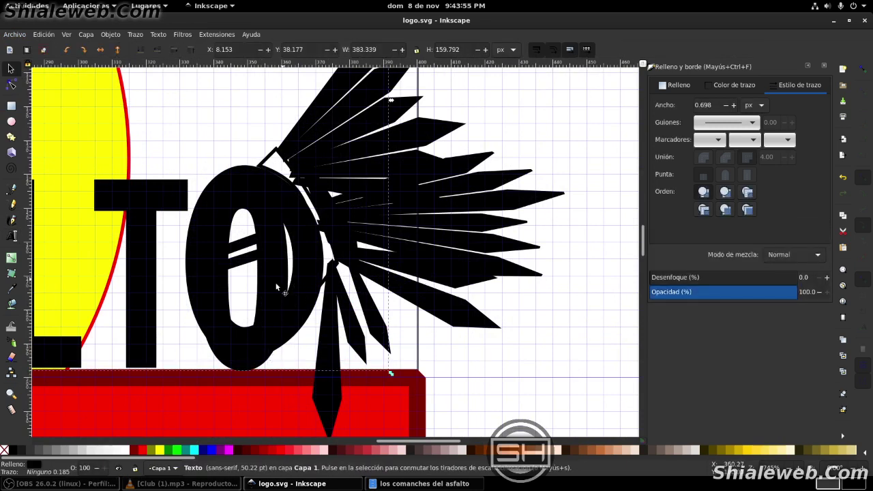
key(n)
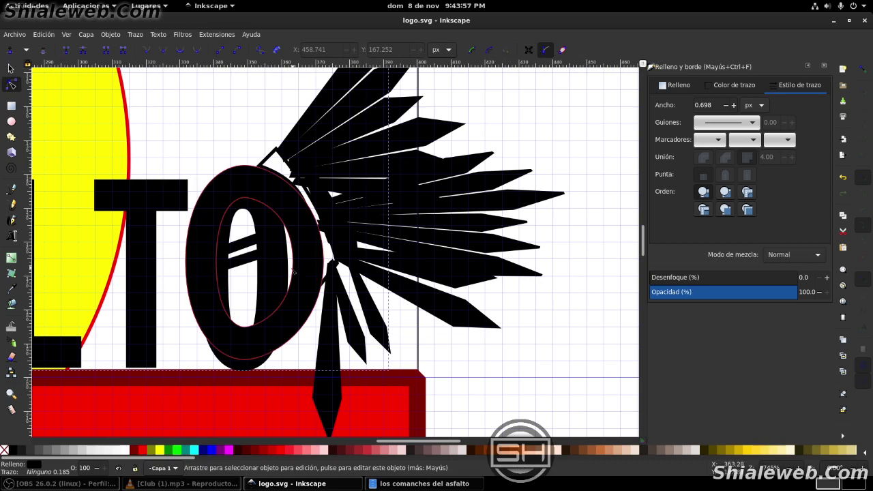
key(s)
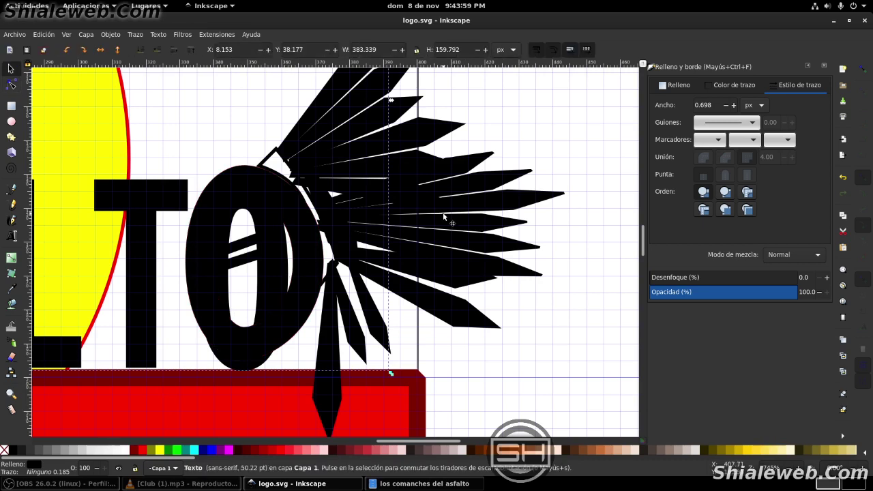
key(ctrl)
key(Escape)
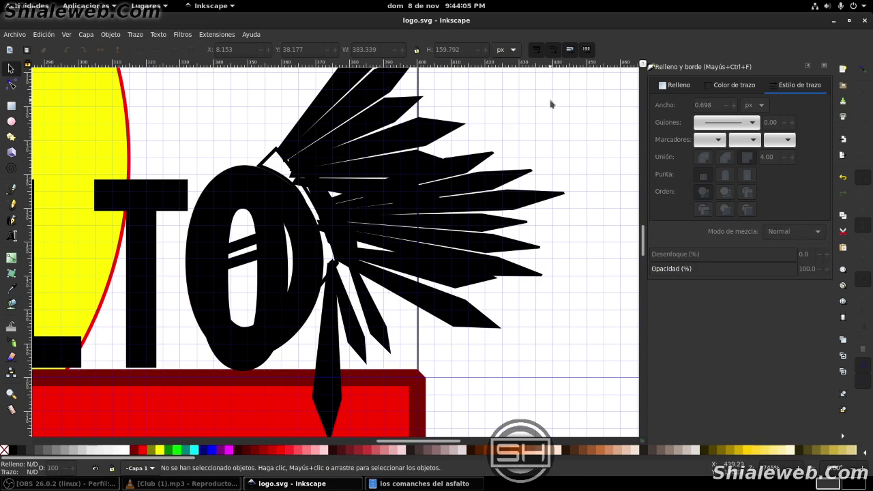
mouse_move(303, 164)
mouse_down()
mouse_move(328, 171)
mouse_move(399, 142)
mouse_up()
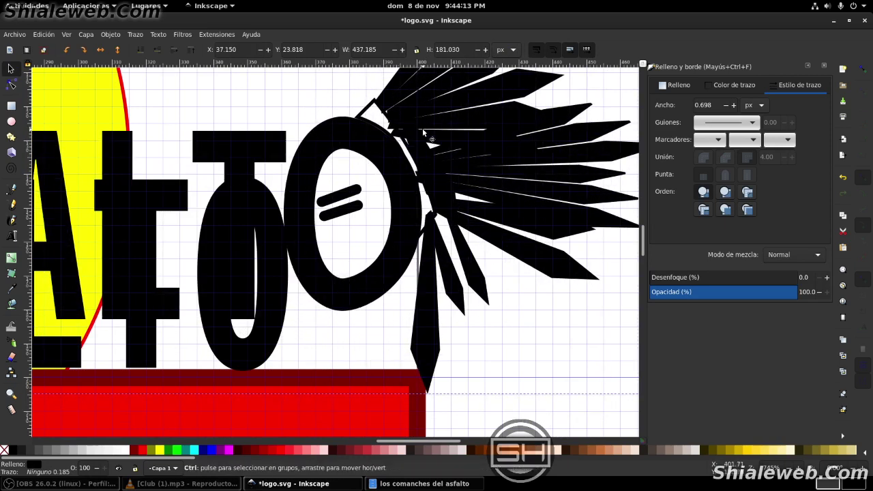
key(ctrl+z)
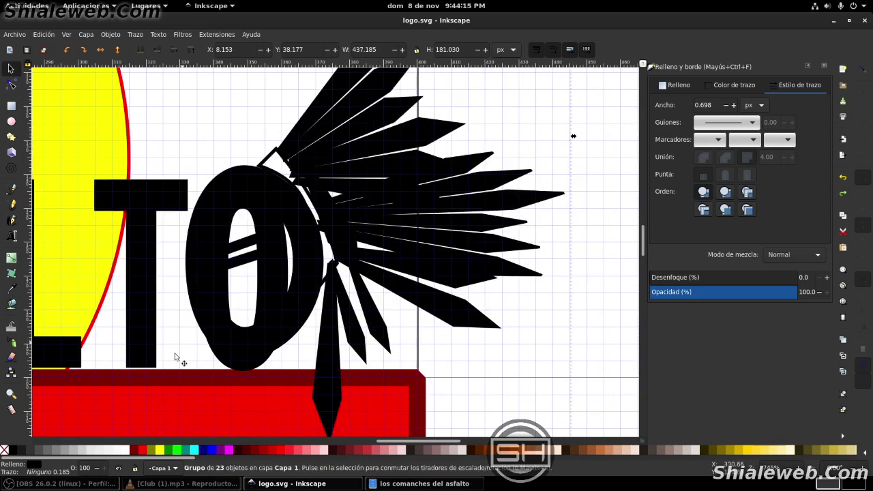
drag(152, 195, 113, 208)
key(ctrl+z)
key(minus)
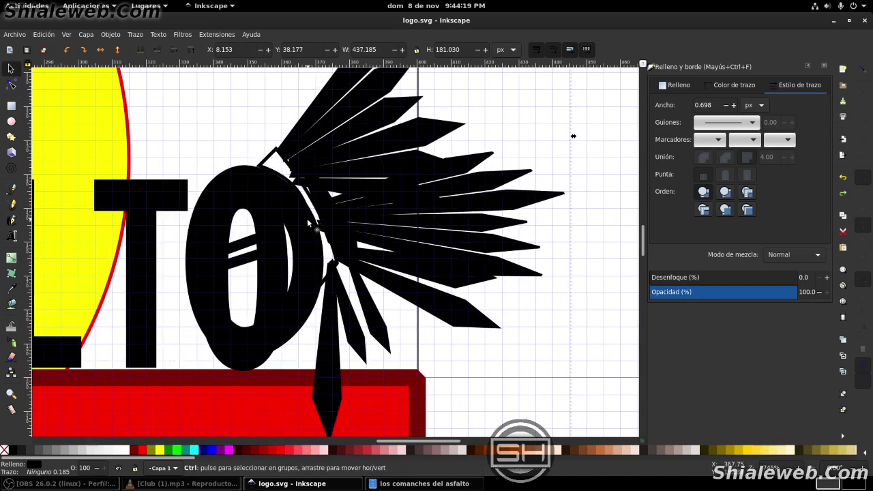
key(minus)
key(minus)
click(309, 223)
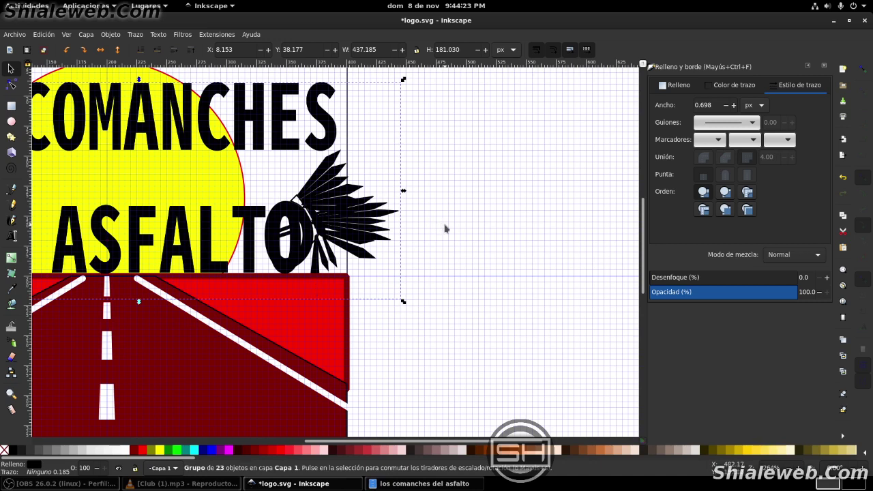
Drag the COMANCHES ASFALTO lettering, then cancel the move
click(447, 228)
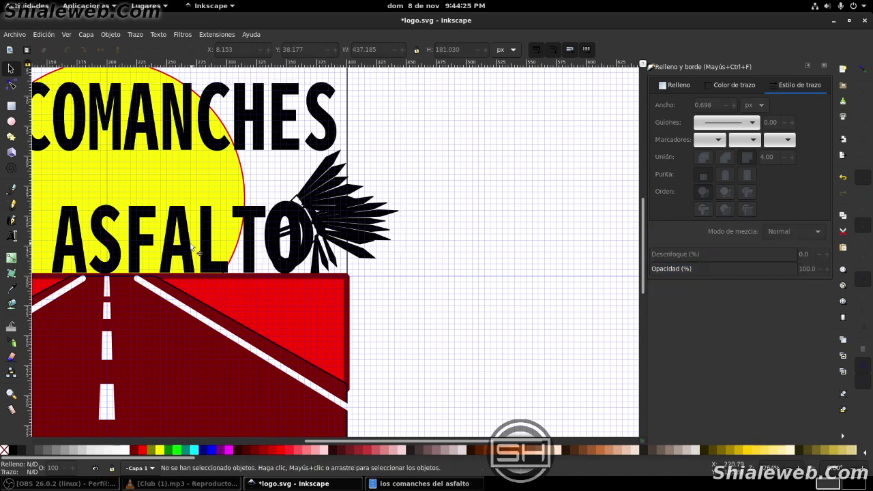
click(85, 259)
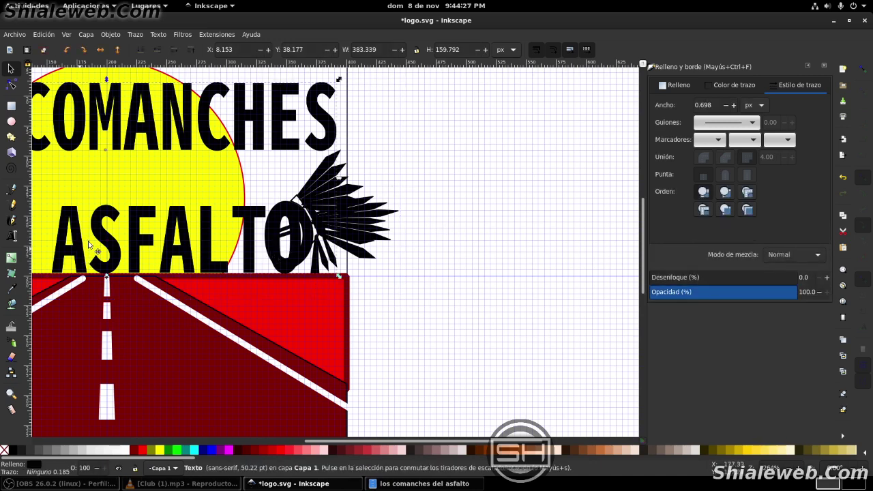
drag(84, 259, 486, 307)
drag(459, 317, 309, 345)
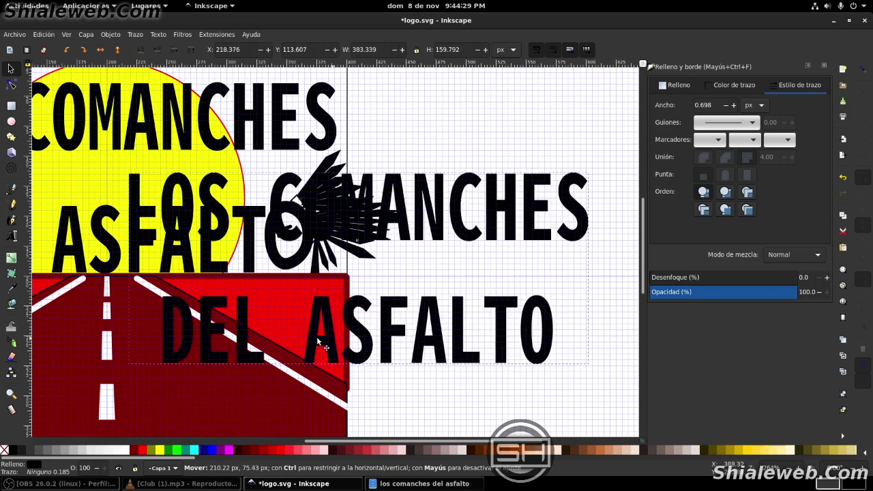
key(Delete)
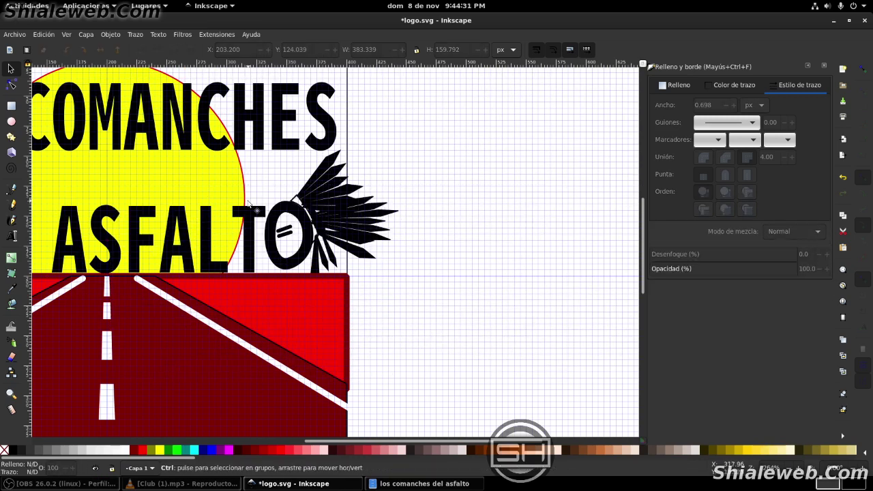
Save logo.svg so it has no pending changes, and view the full logo
key(ctrl+s)
scroll(286, 229, up, 1)
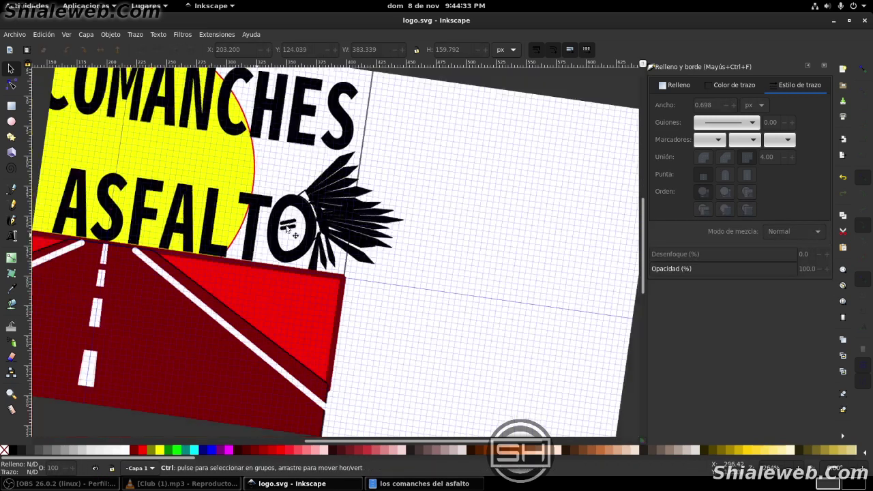
scroll(286, 228, up, 2)
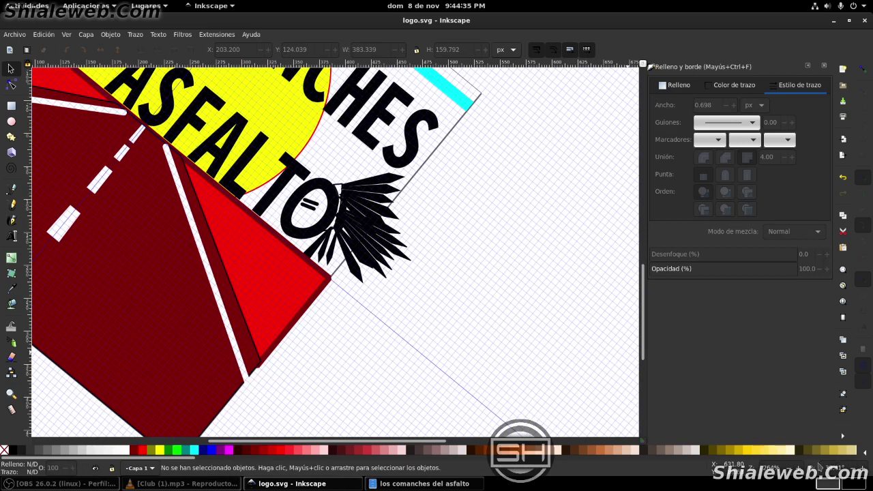
scroll(268, 372, down, 3)
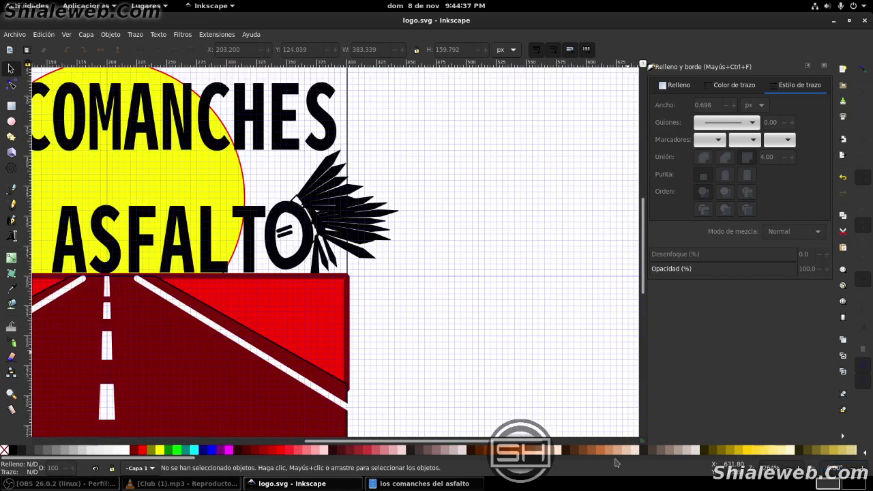
scroll(193, 297, down, 1)
scroll(178, 255, down, 1)
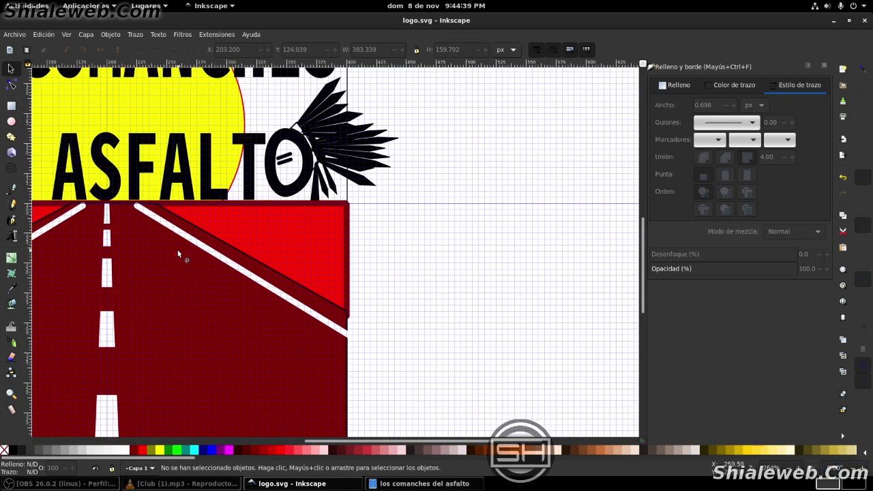
scroll(178, 255, down, 1)
scroll(178, 255, up, 2)
Duplicate the 23-object title group and drag the copy to the upper right of the logo
scroll(178, 254, down, 2)
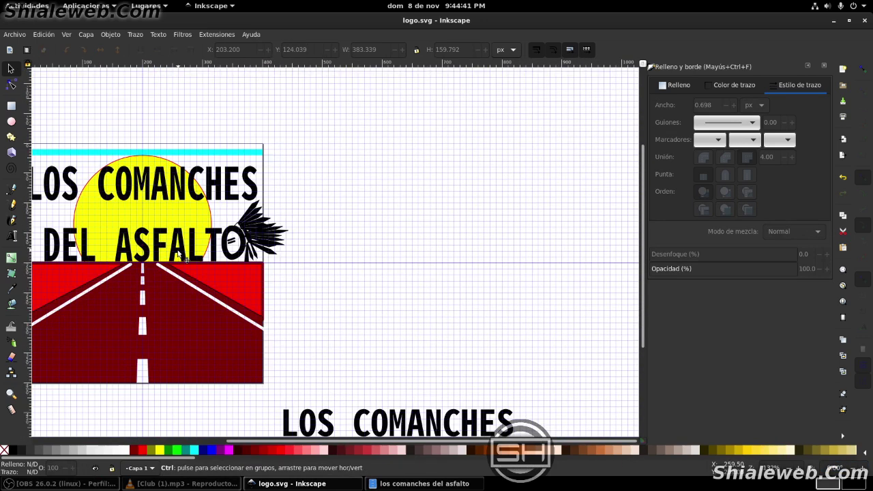
scroll(111, 286, left, 3)
scroll(111, 286, left, 2)
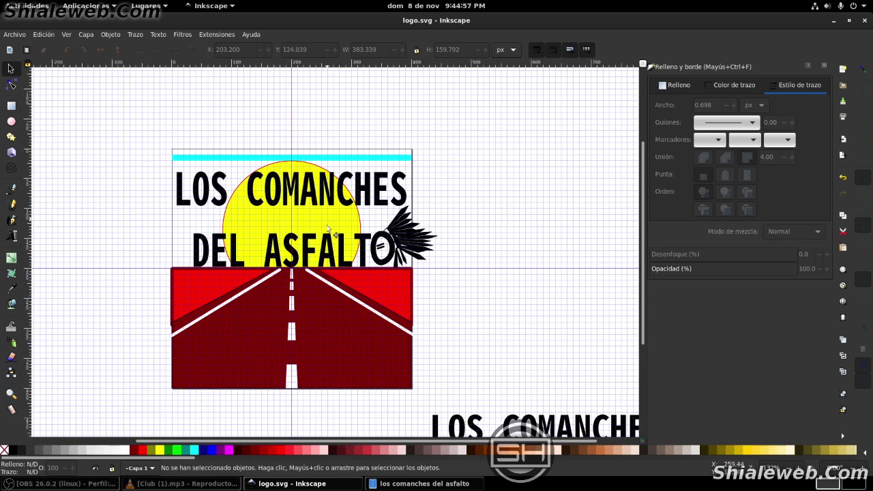
click(308, 195)
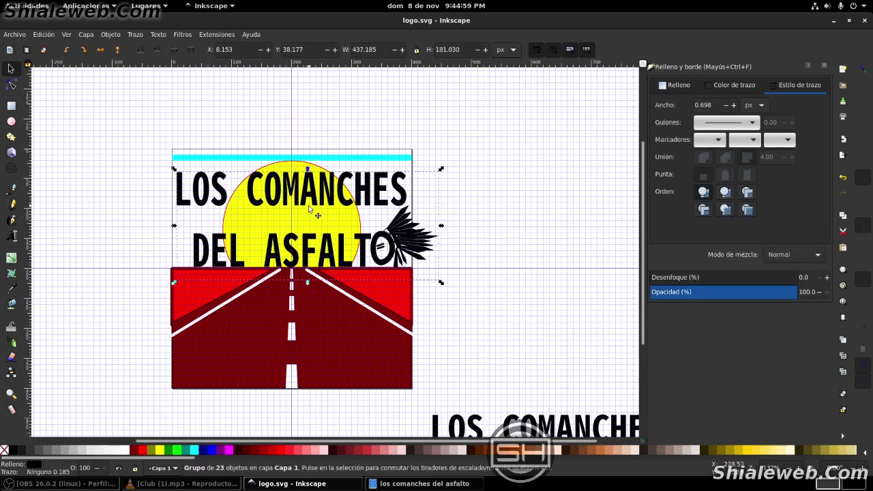
drag(317, 195, 320, 173)
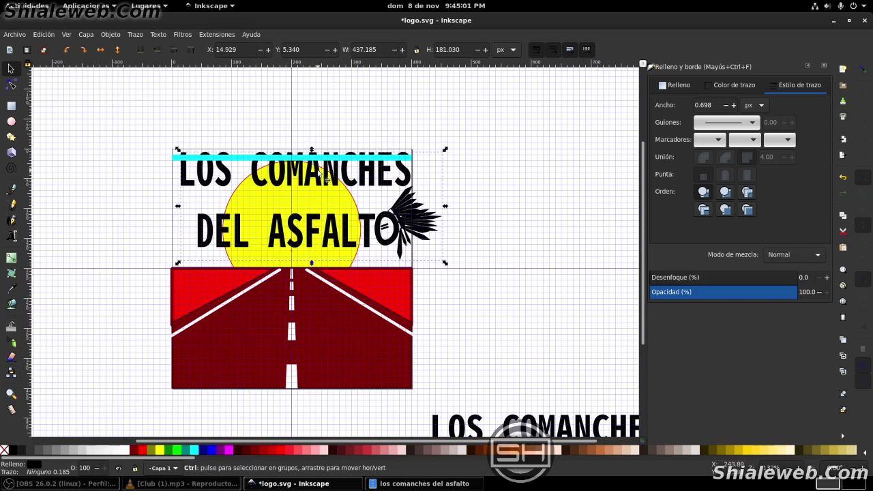
key(ctrl+z)
key(ctrl+d)
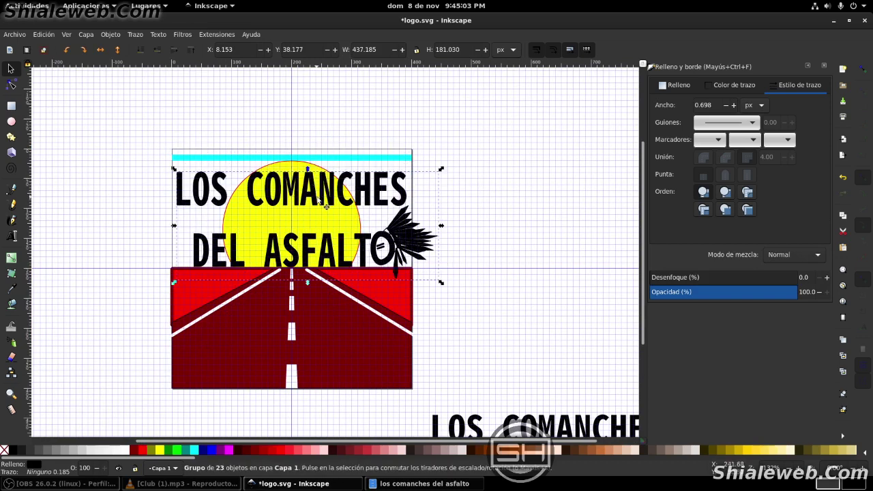
mouse_move(331, 181)
mouse_down()
mouse_move(551, 166)
mouse_move(566, 90)
mouse_up()
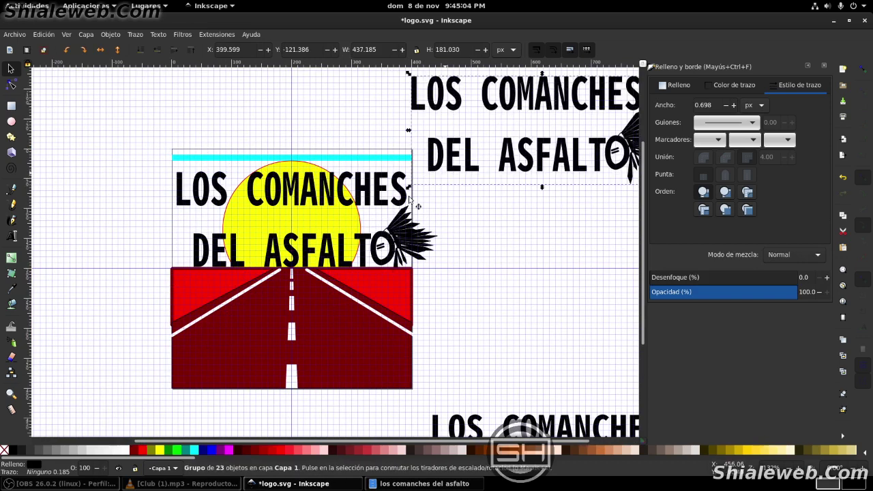
click(314, 196)
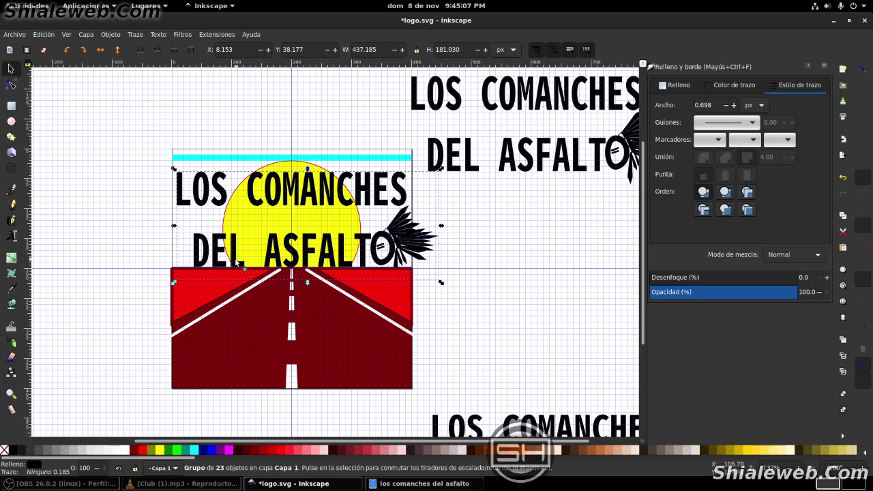
key(n)
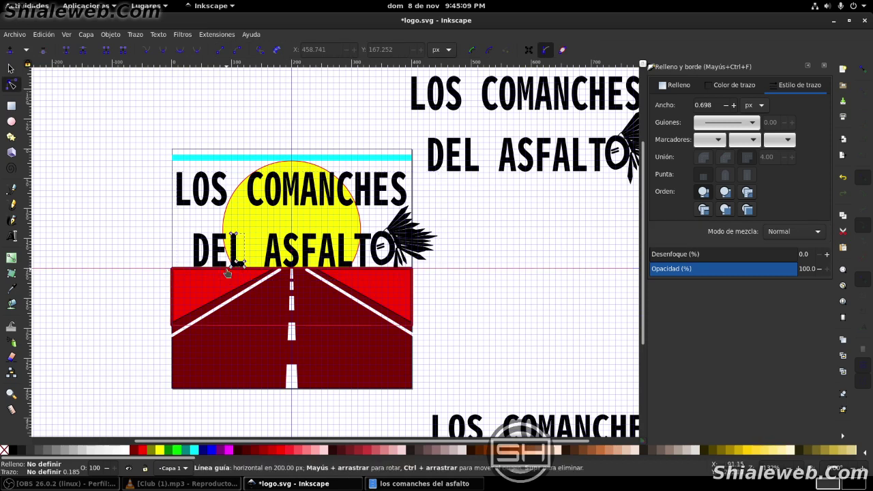
Select every node of DEL and nudge the word up and left with the arrow keys
click(217, 258)
shift+click(196, 250)
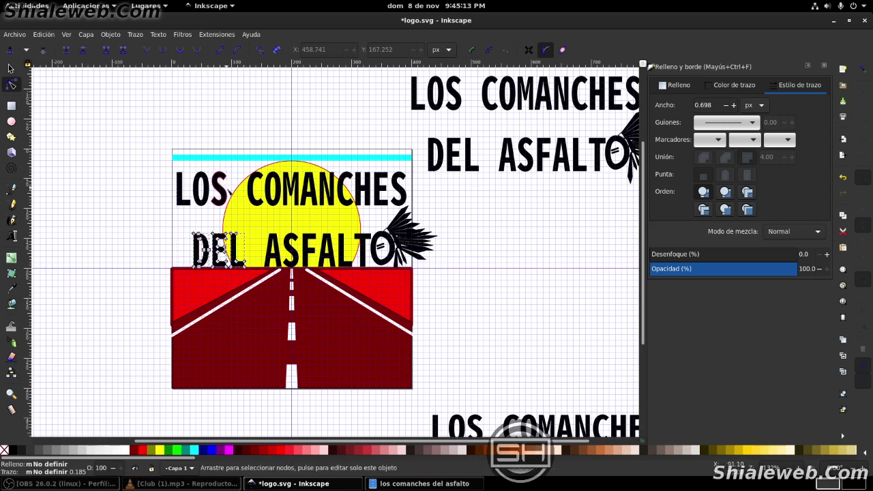
drag(163, 223, 268, 307)
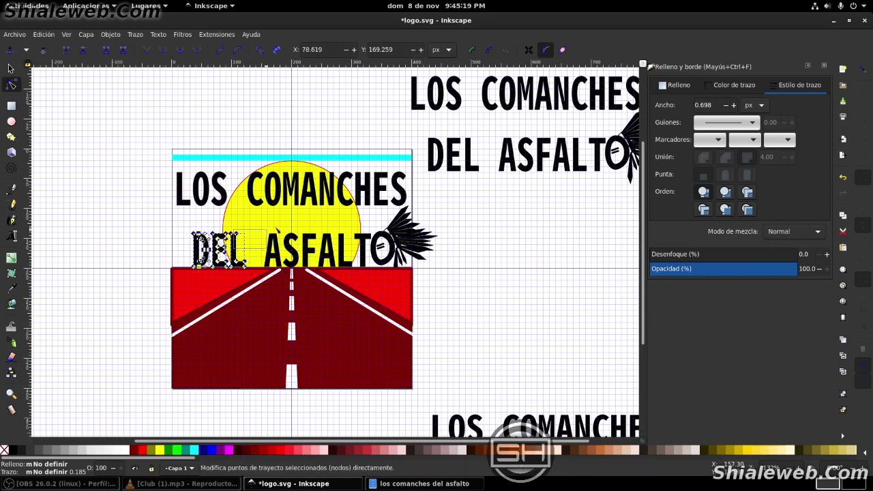
click(193, 234)
mouse_move(179, 220)
mouse_down()
mouse_move(256, 286)
mouse_move(245, 262)
mouse_up()
key(Up)
key(Up)
key(Up)
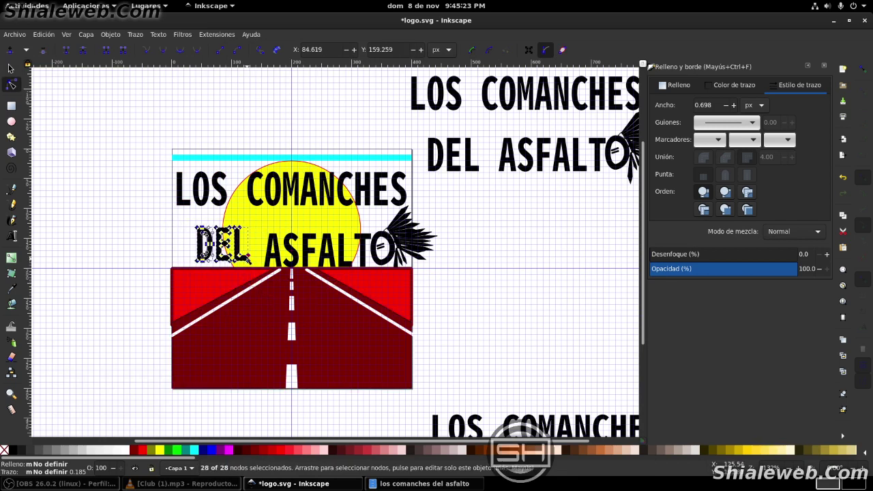
key(Right)
key(Right)
key(Right)
key(Up)
key(Up)
key(Up)
key(Down)
key(Down)
key(Down)
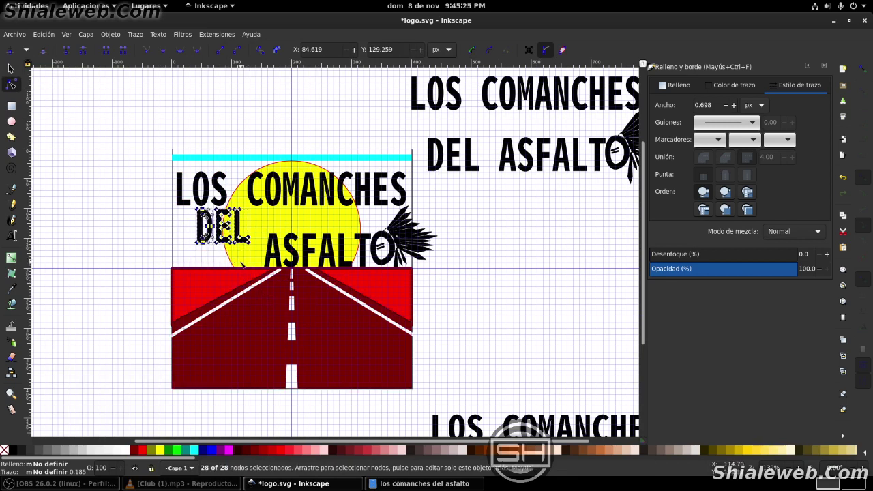
key(Left)
key(Left)
key(Left)
key(Left)
key(Left)
key(Left)
key(Down)
key(Down)
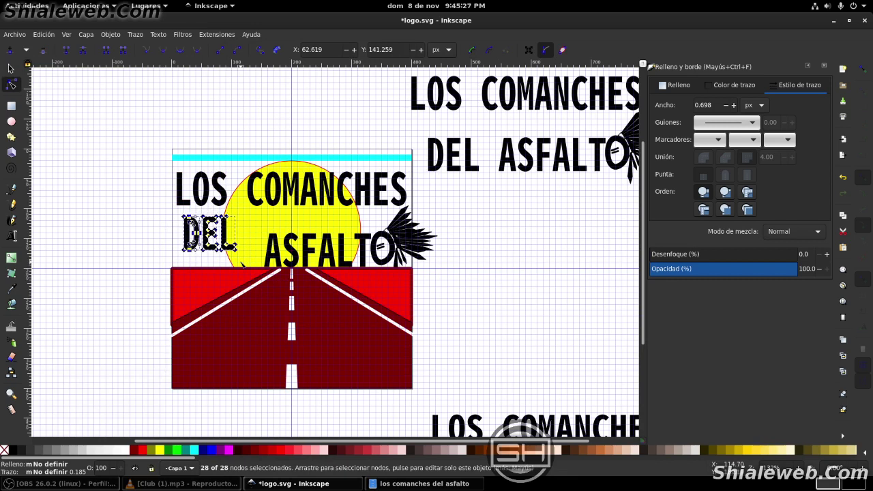
key(Left)
key(Left)
key(Left)
key(Left)
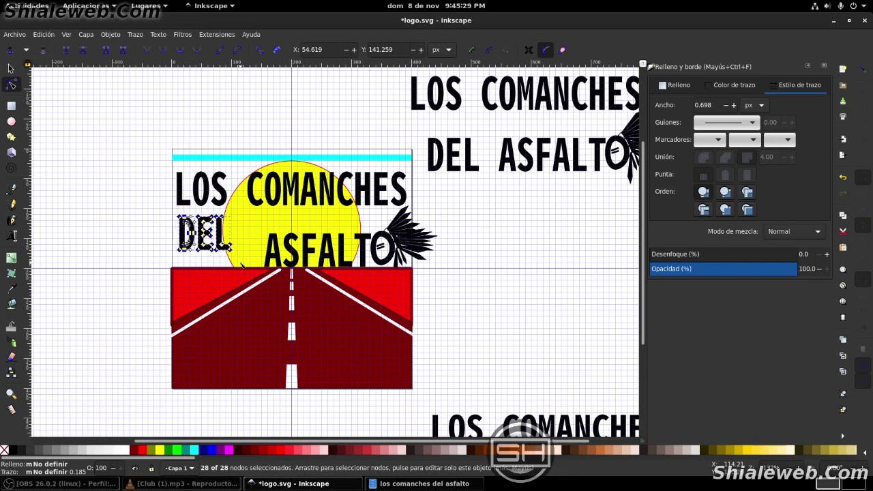
key(Left)
key(Left)
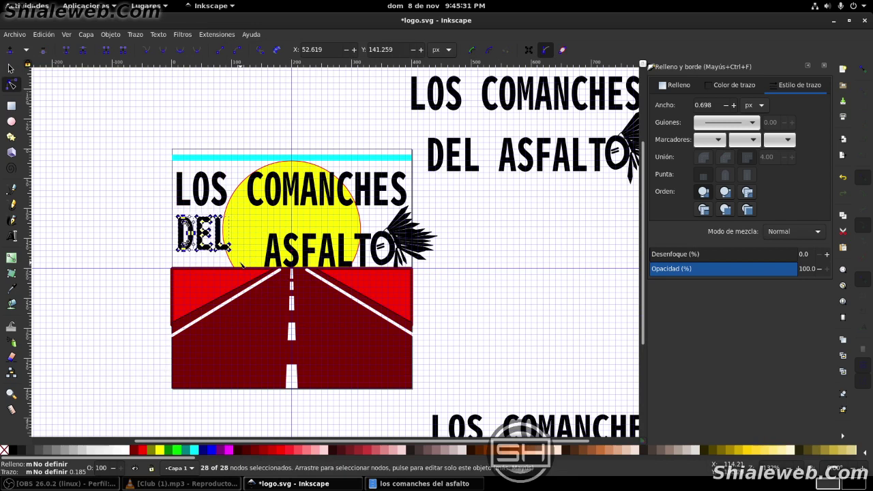
key(Up)
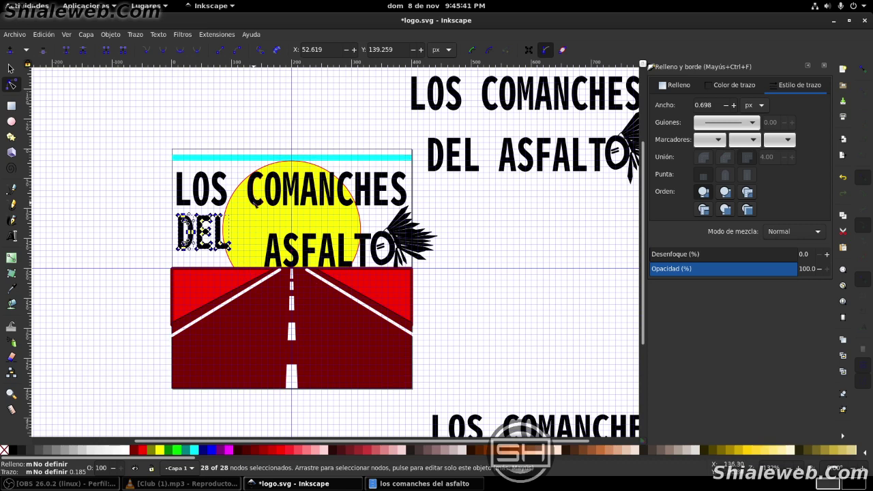
click(462, 257)
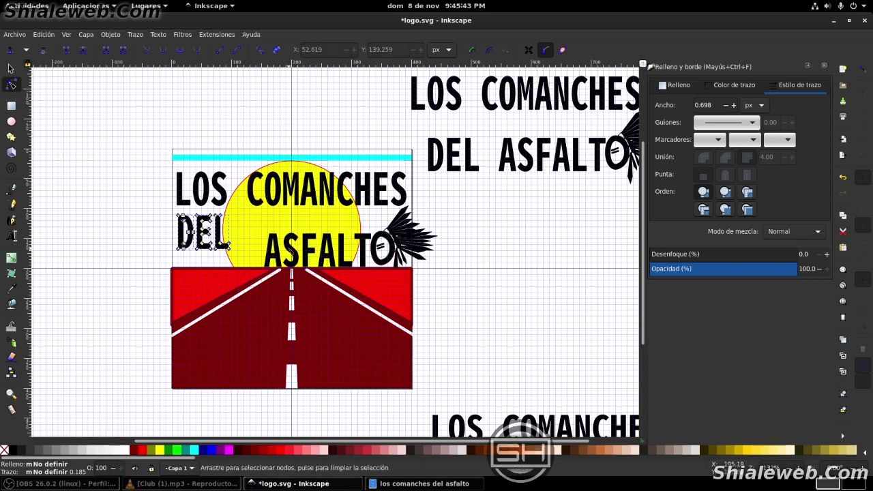
Select ASFALTO's letters and nodes near the feathered O, then undo DEL's last three nudges
click(290, 252)
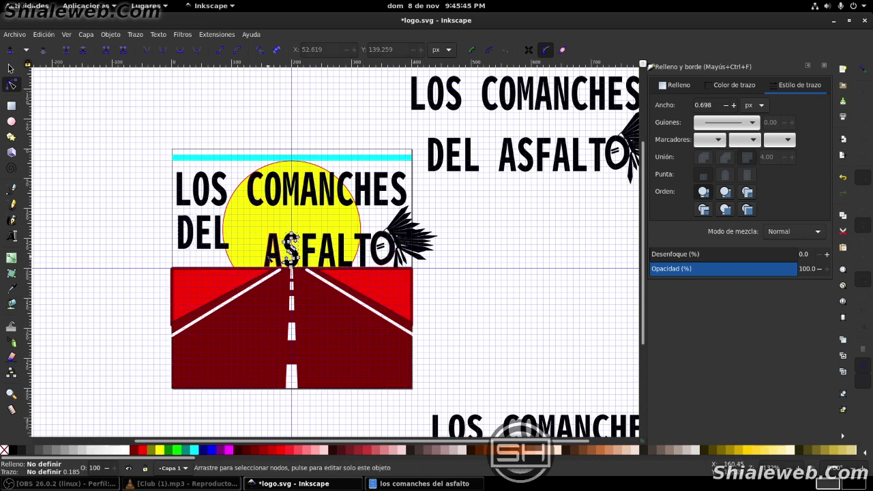
key(s)
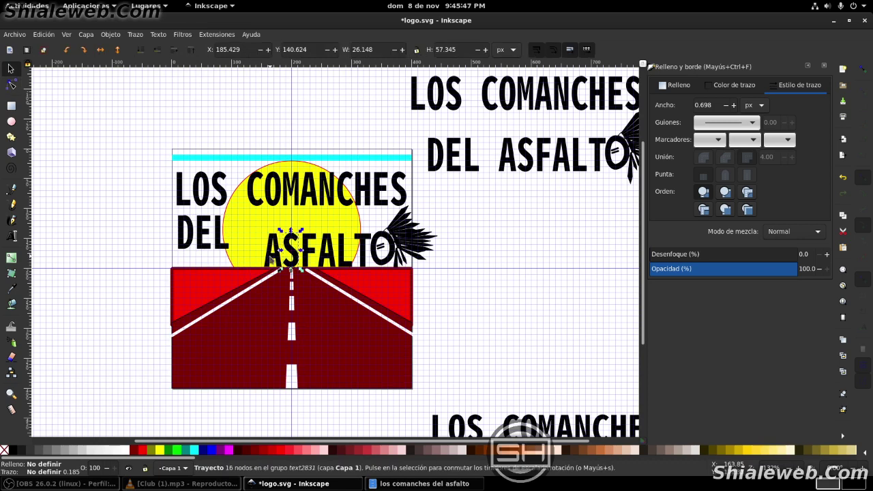
click(271, 258)
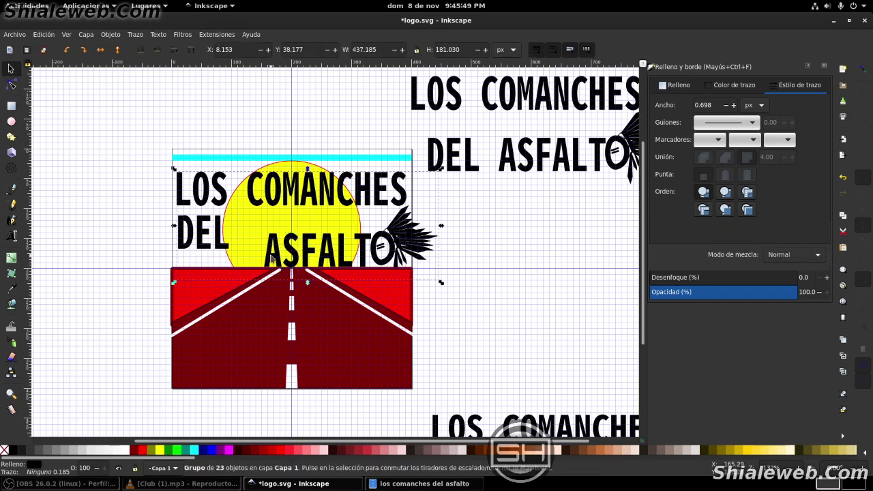
click(271, 258)
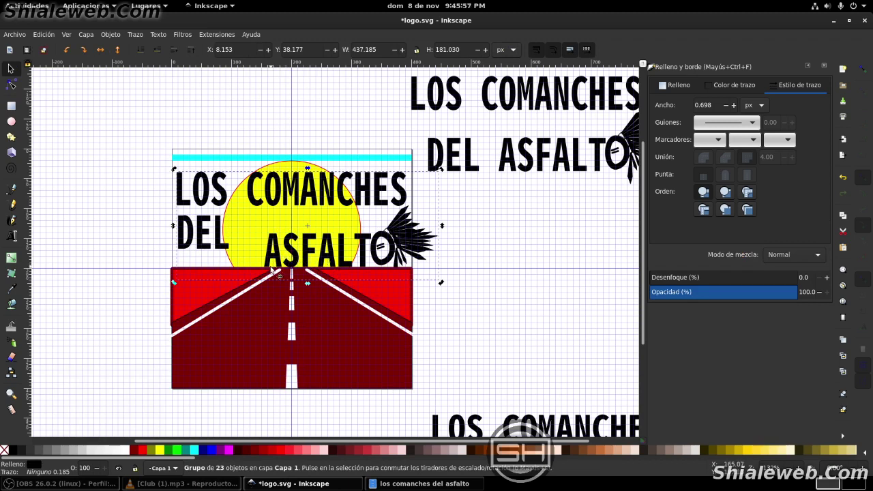
key(n)
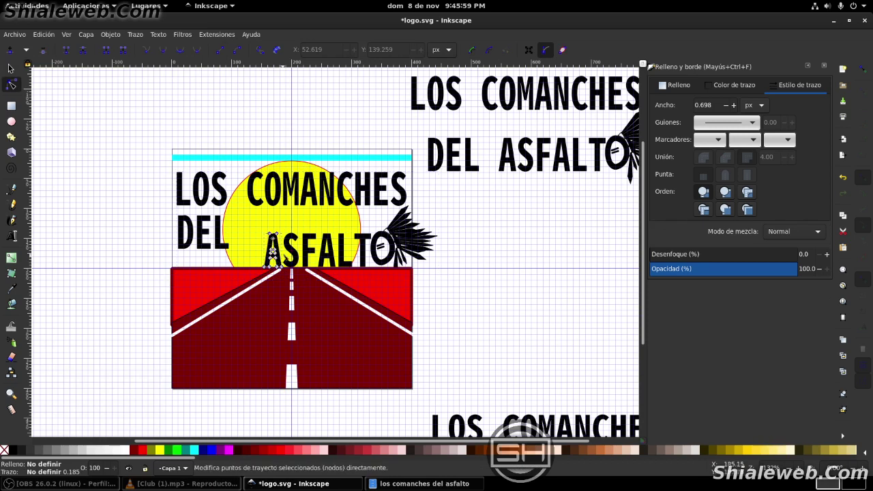
shift+click(291, 255)
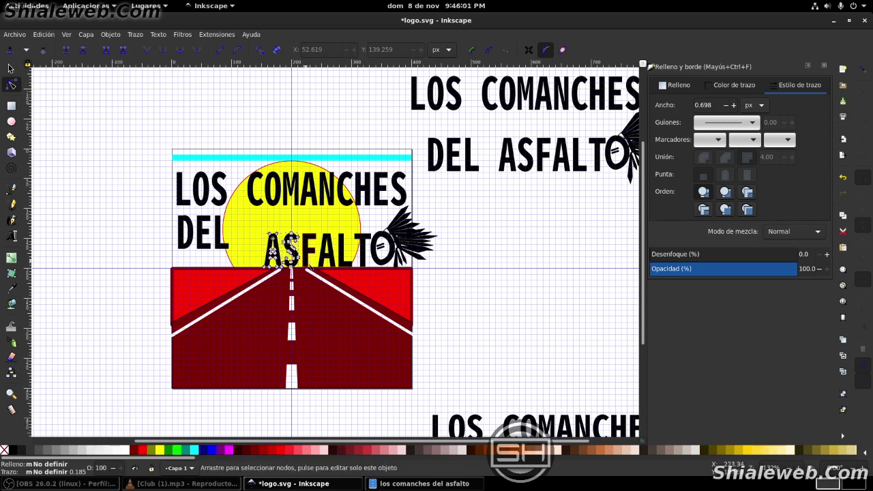
click(305, 262)
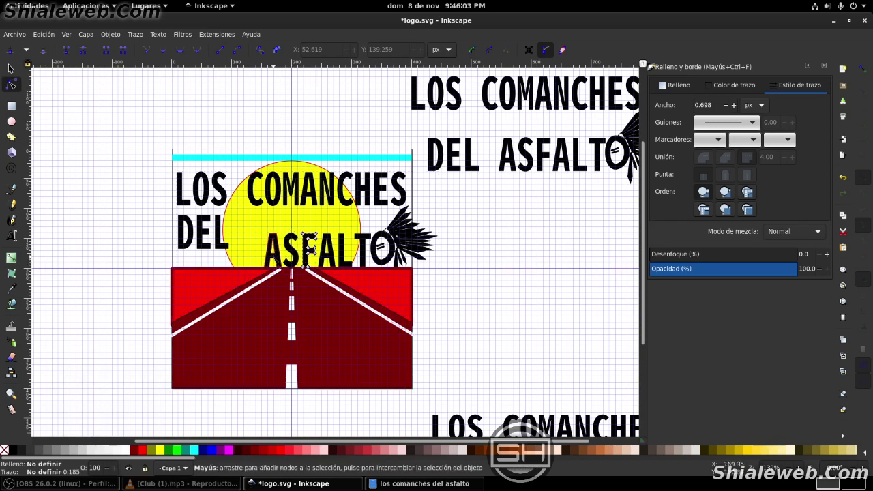
shift+click(276, 260)
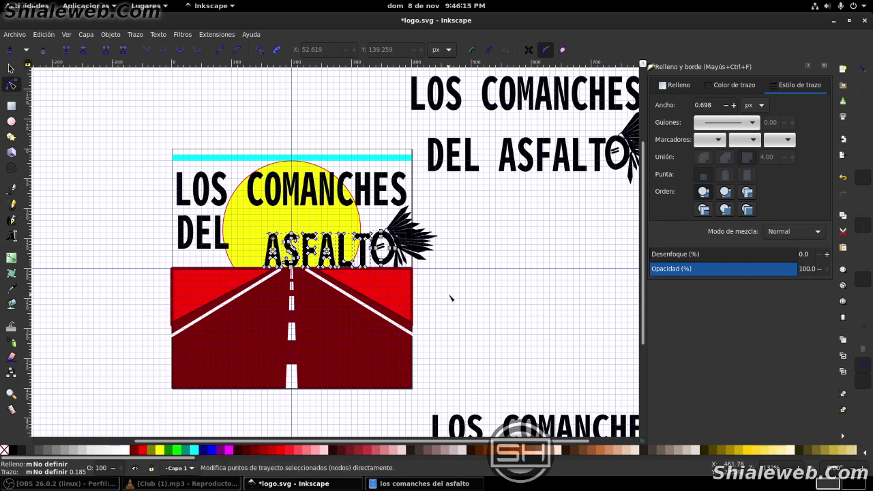
drag(450, 298, 348, 204)
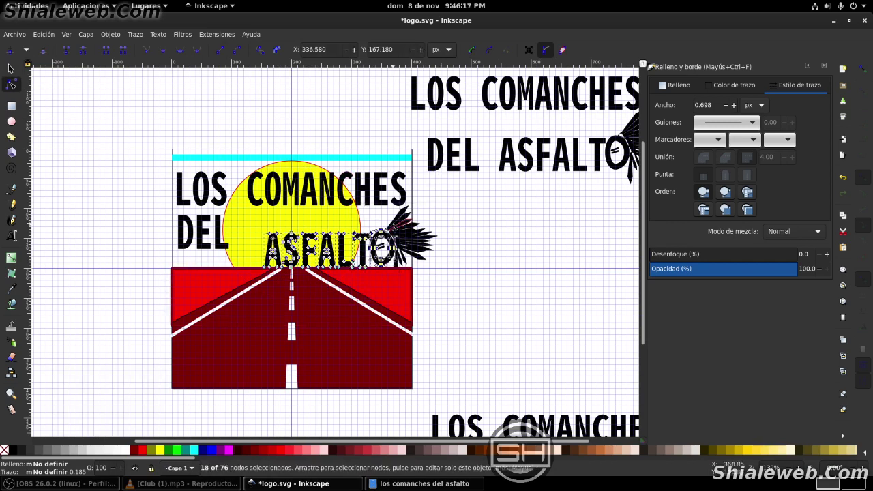
shift+click(407, 228)
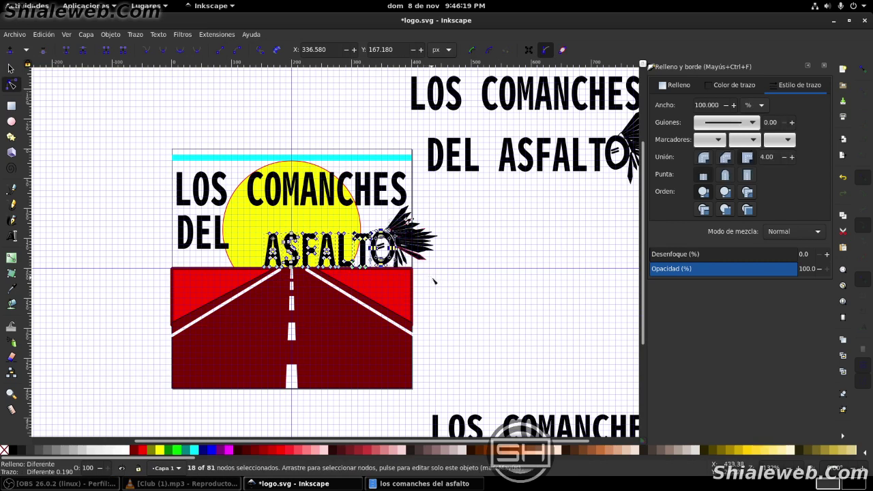
drag(371, 209, 456, 288)
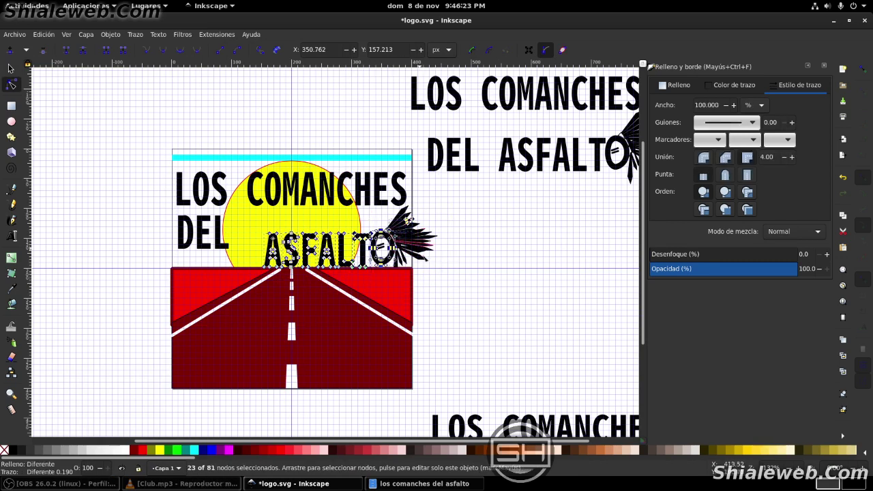
key(ctrl+z)
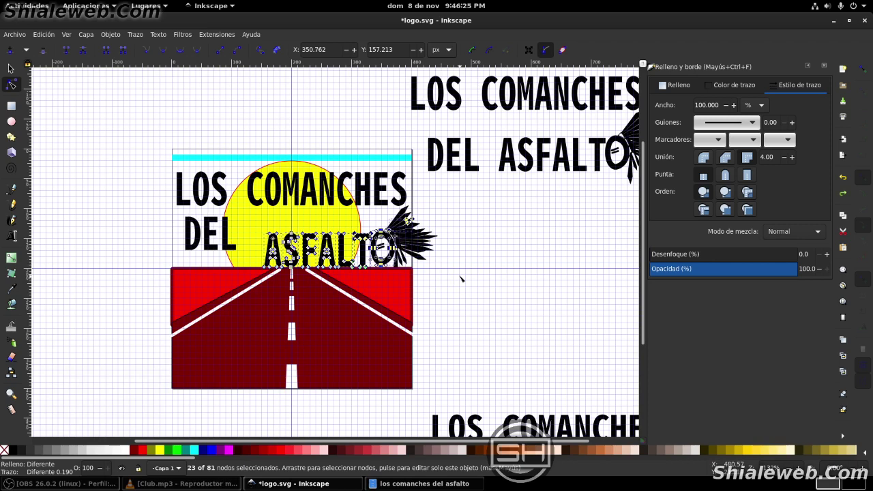
key(ctrl+z)
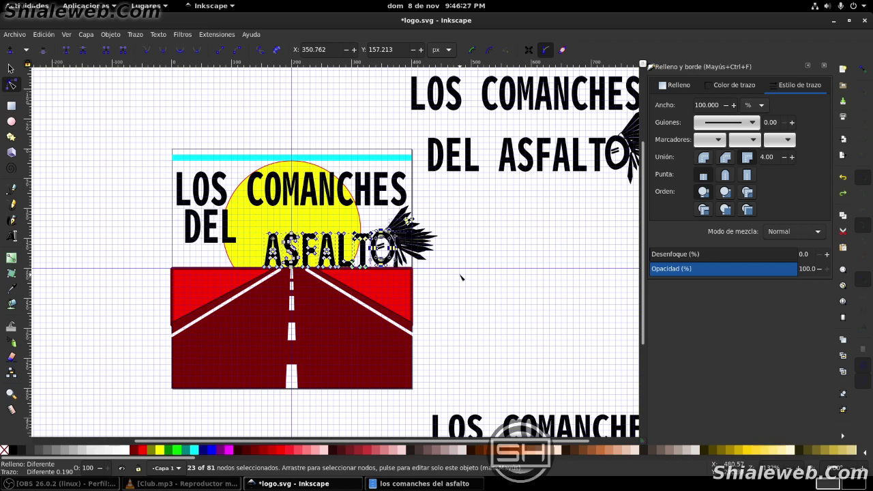
key(ctrl+z)
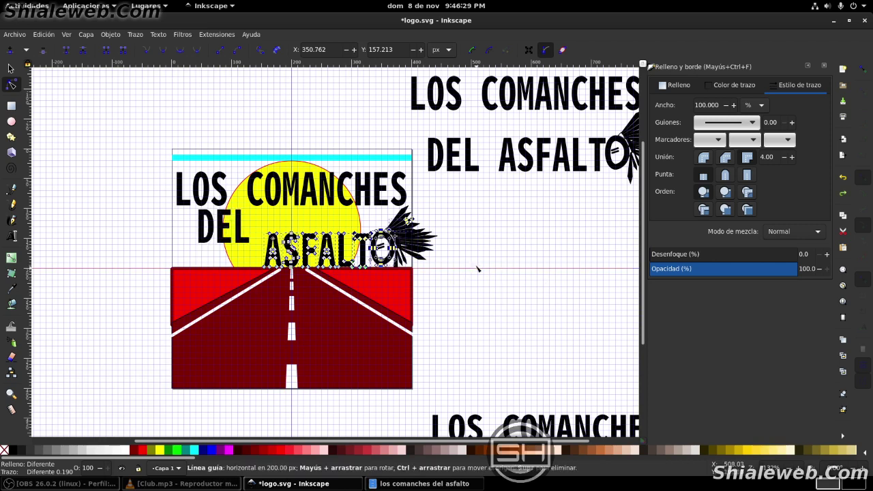
Select ASFALTO together with the feathered O and group them into one 28-object group
key(s)
ctrl+scroll(404, 274, up, 2)
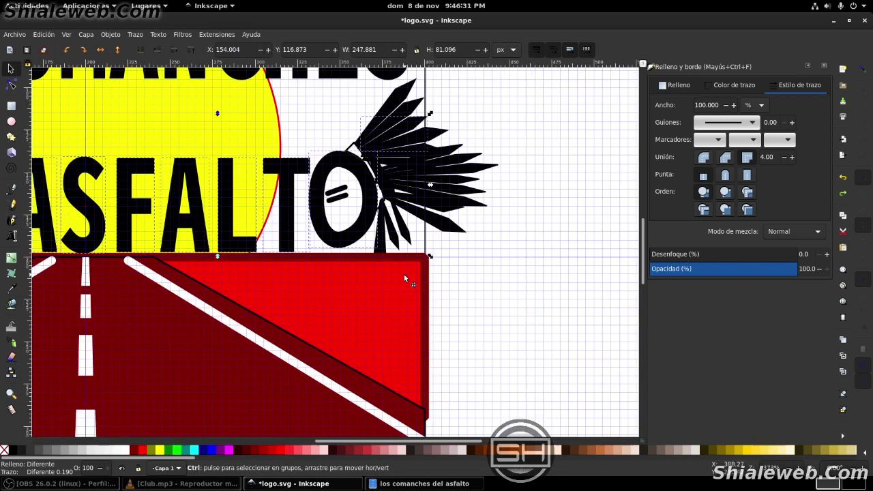
click(455, 232)
click(423, 202)
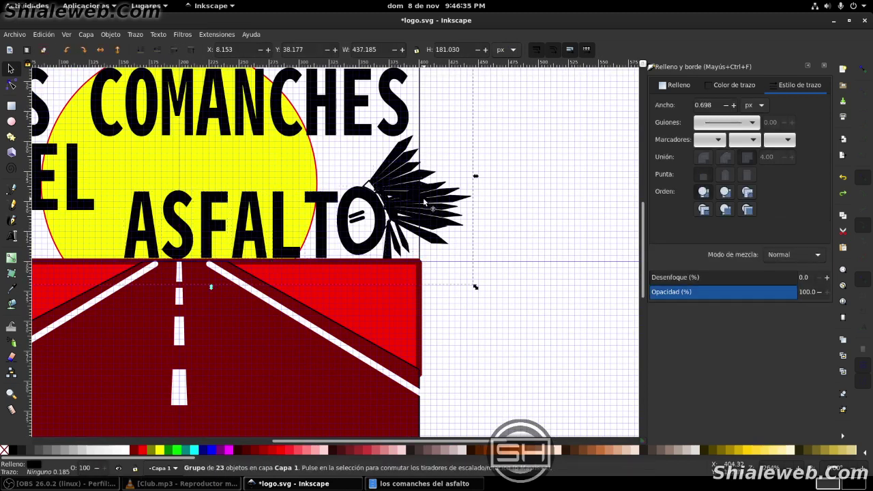
drag(518, 351, 345, 146)
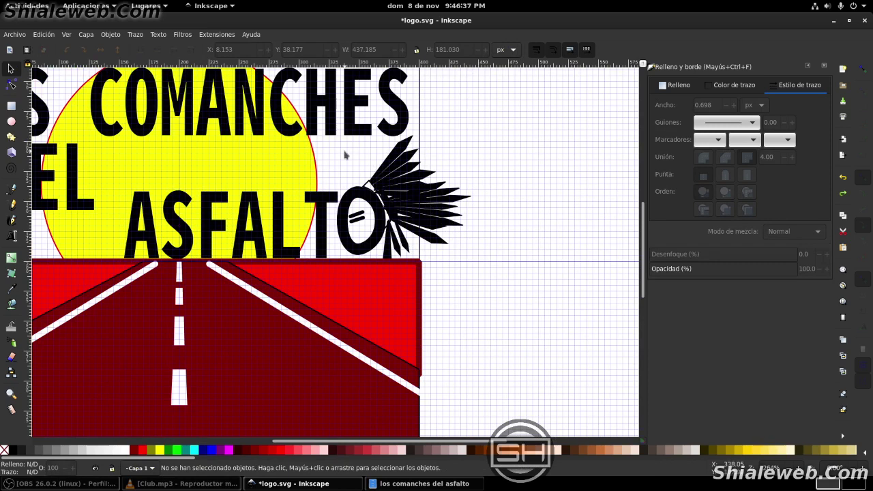
click(405, 193)
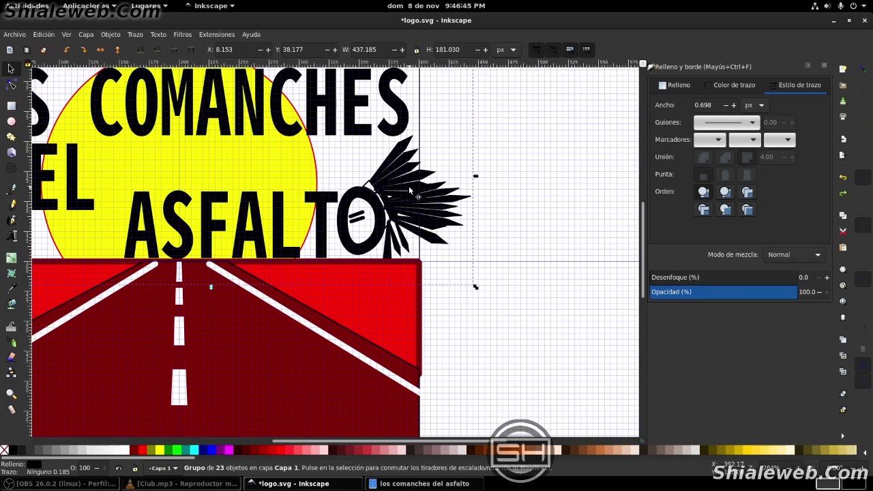
key(ctrl)
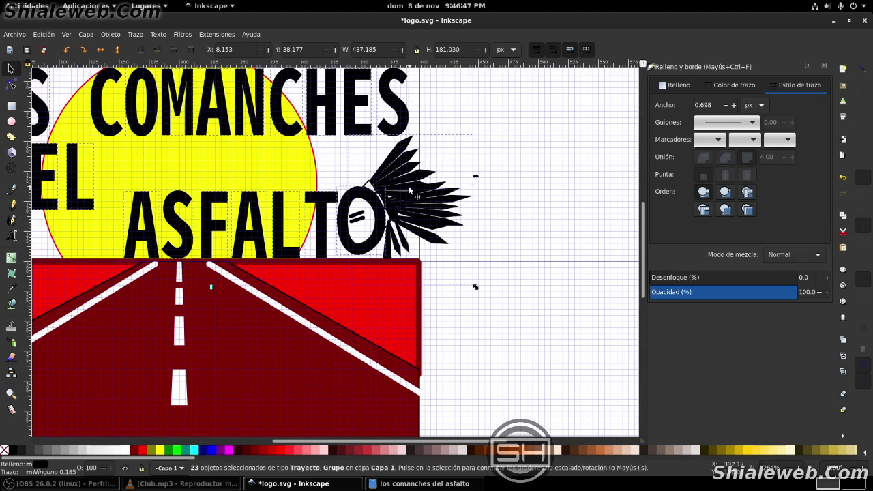
ctrl+click(409, 191)
click(510, 325)
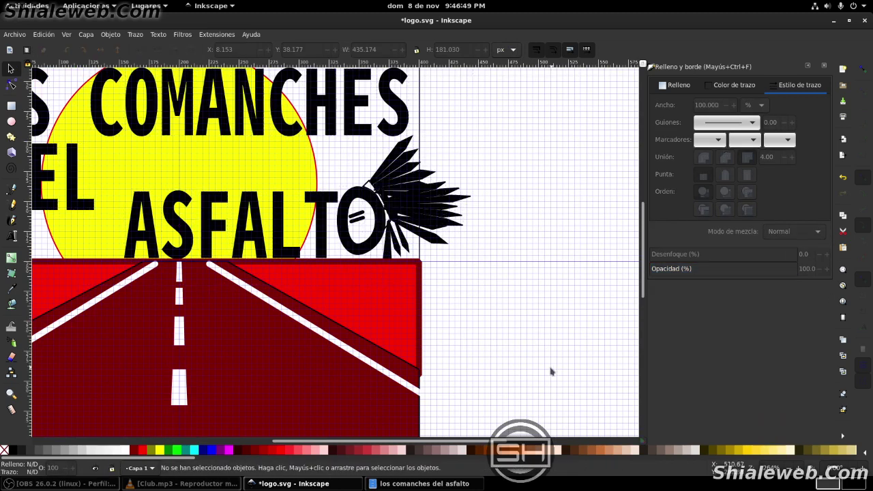
mouse_move(551, 368)
mouse_down()
mouse_move(186, 145)
mouse_move(169, 118)
mouse_up()
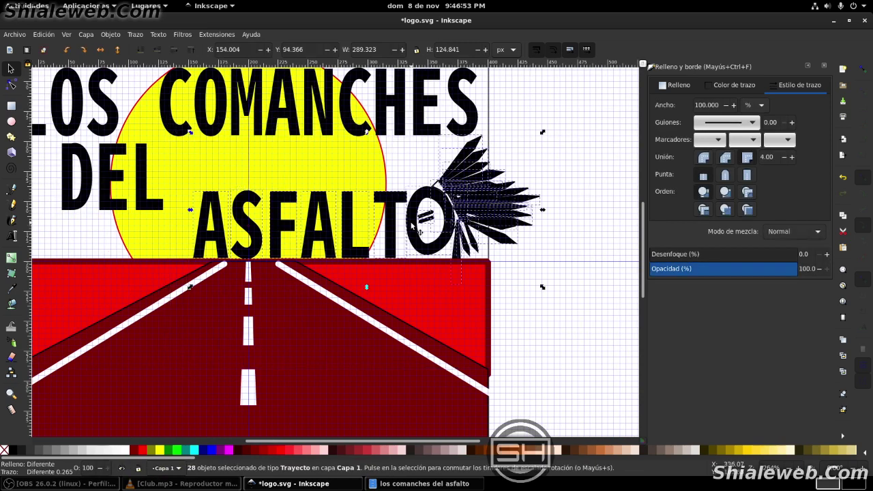
key(ctrl)
key(ctrl+g)
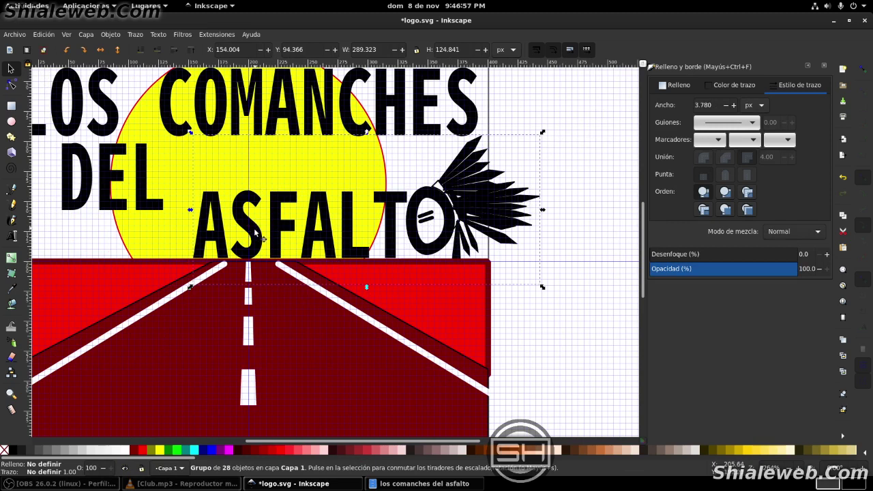
Move the ASFALTO group left and down beside DEL, to X 97.560, Y 95.925
mouse_move(279, 248)
mouse_down()
mouse_move(241, 218)
mouse_move(182, 214)
mouse_move(202, 210)
mouse_up()
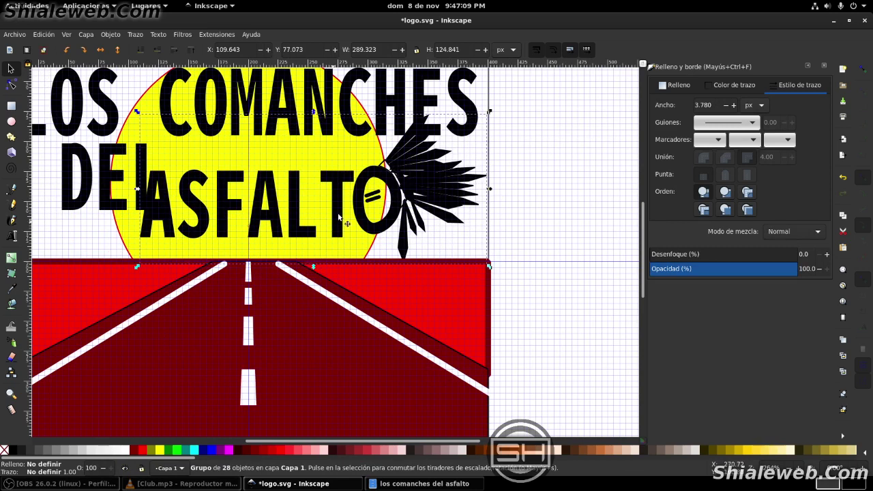
drag(368, 202, 365, 226)
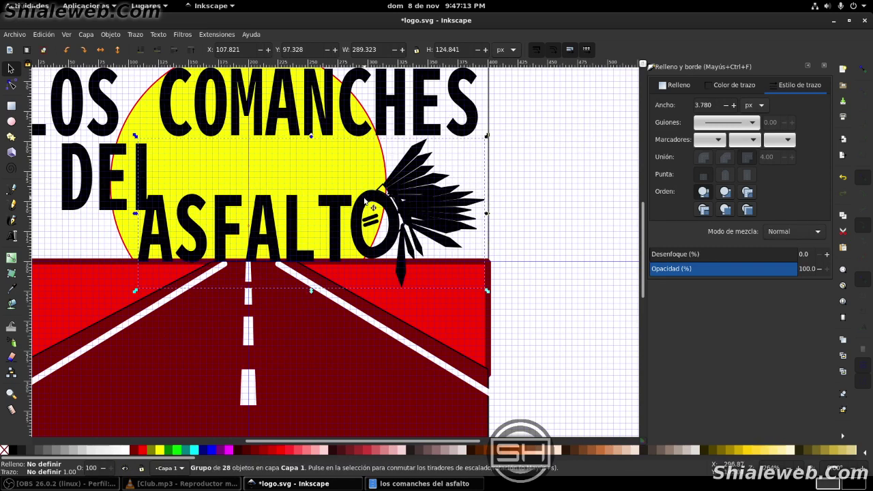
drag(386, 204, 372, 202)
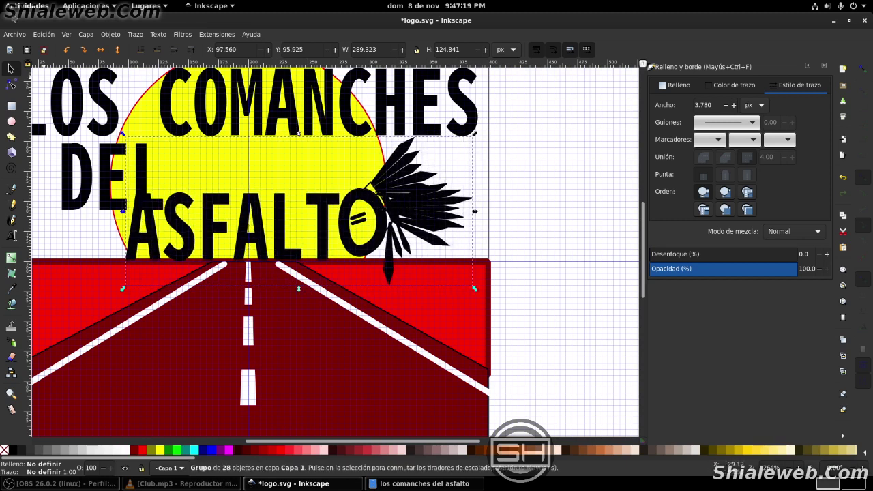
Save the logo document
click(14, 34)
click(30, 102)
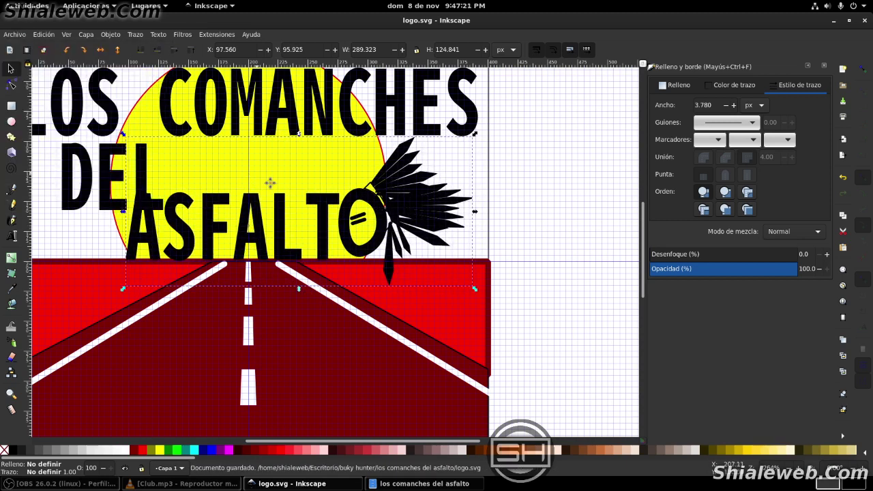
scroll(273, 198, up, 2)
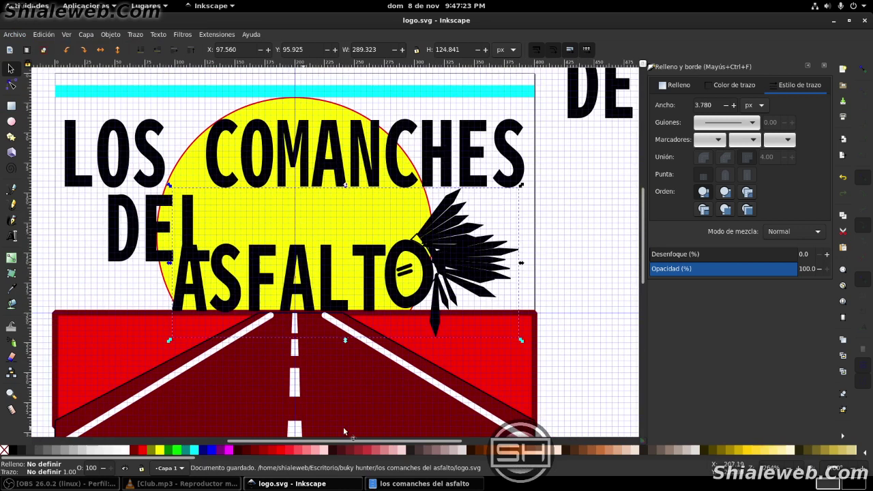
Shrink DEL, move it left beneath LOS, then enlarge it to 76.429 by 50.592 px
ctrl+click(155, 229)
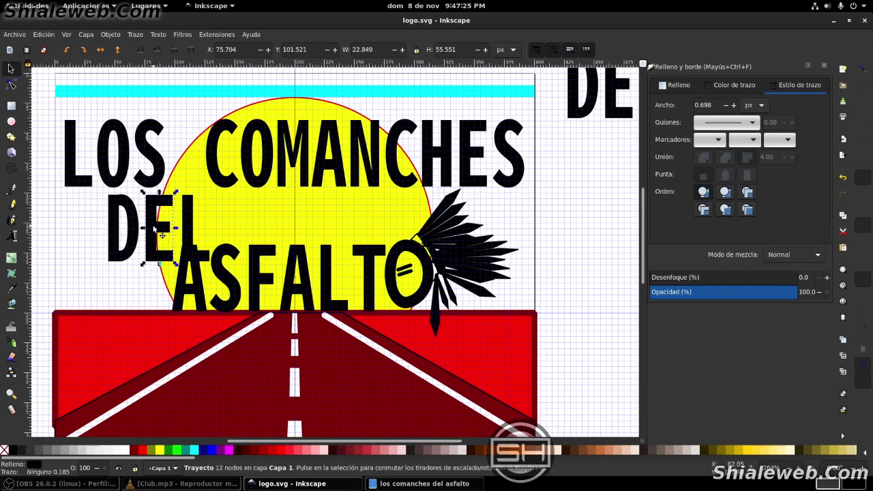
ctrl+shift+click(176, 218)
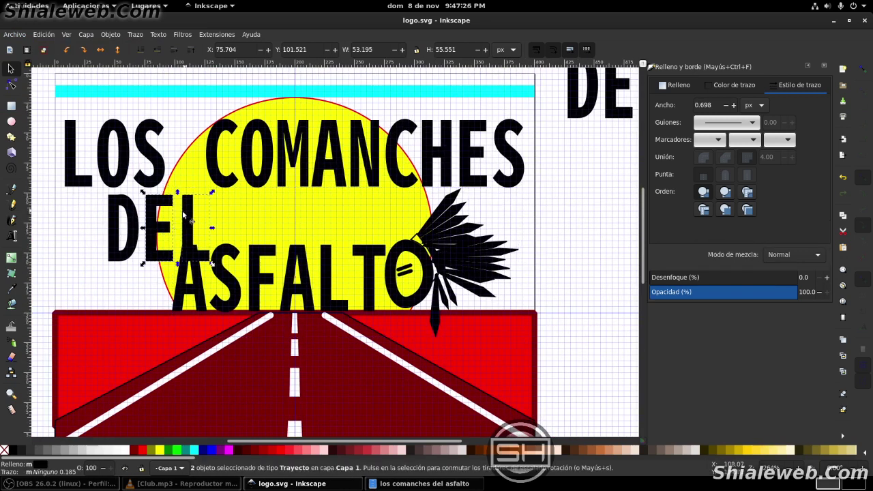
ctrl+shift+click(127, 238)
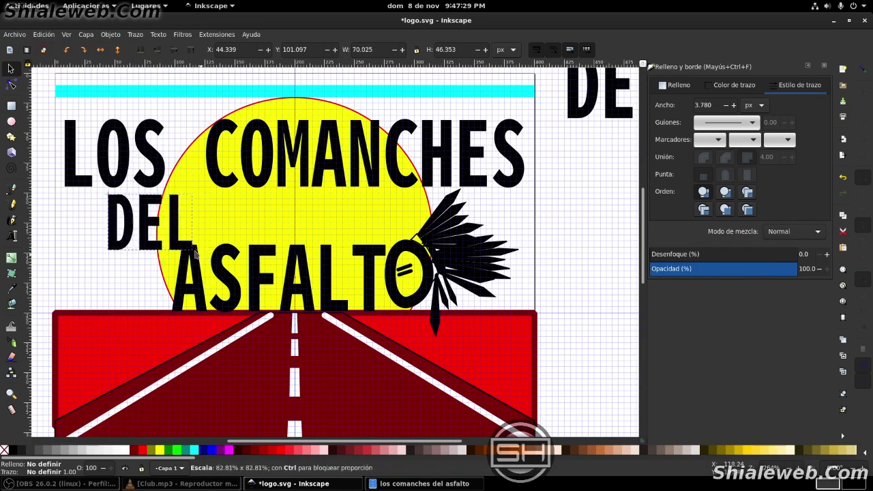
drag(211, 265, 179, 243)
click(163, 209)
mouse_move(164, 209)
mouse_down()
mouse_move(125, 227)
mouse_move(123, 216)
mouse_up()
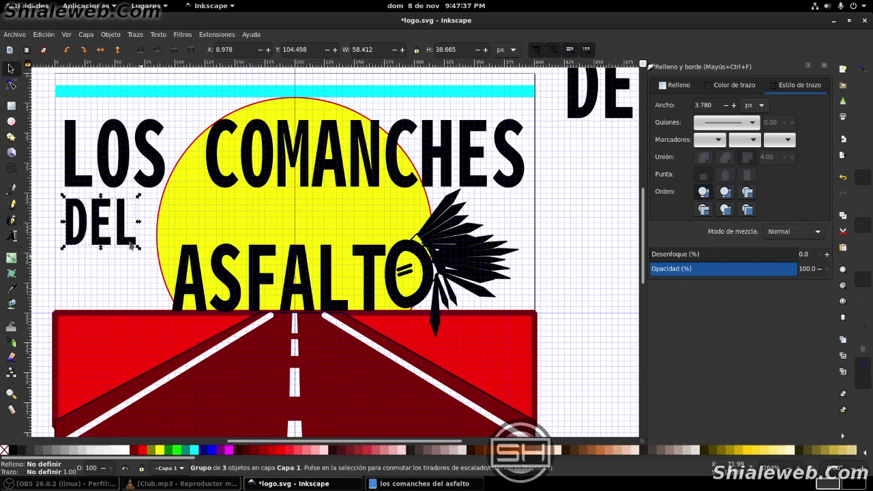
drag(138, 247, 161, 277)
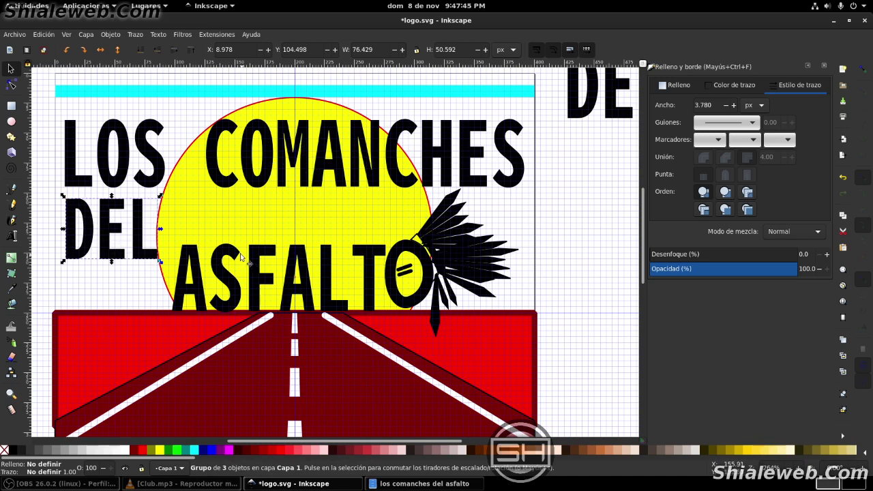
key(ctrl)
Save logo.svg with the rearranged lettering, then select the ASFALTO and feathered-O group
ctrl+scroll(202, 175, down, 3)
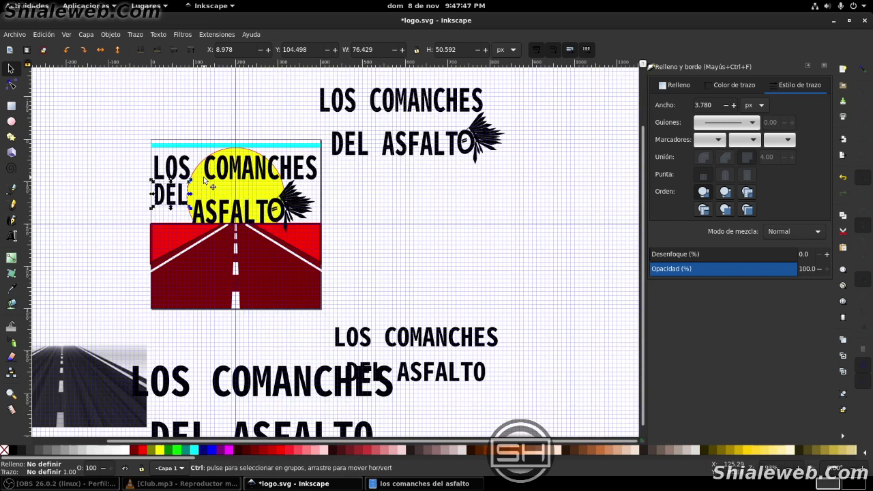
click(28, 34)
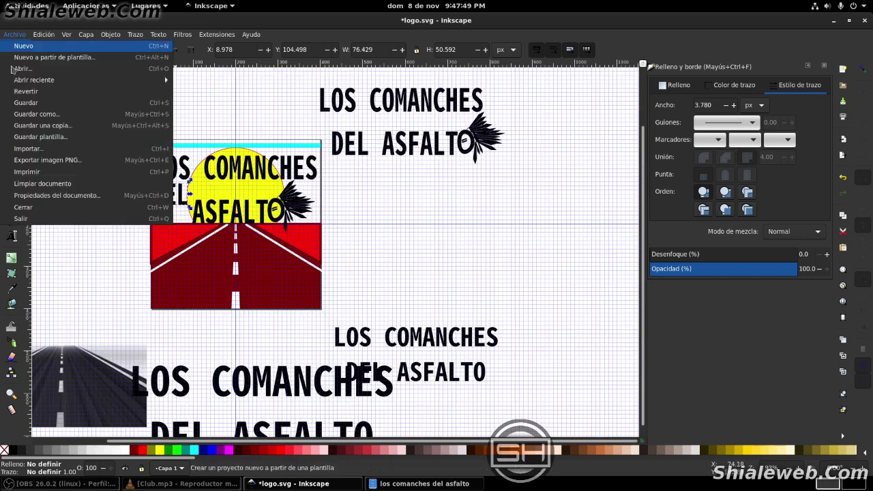
click(28, 103)
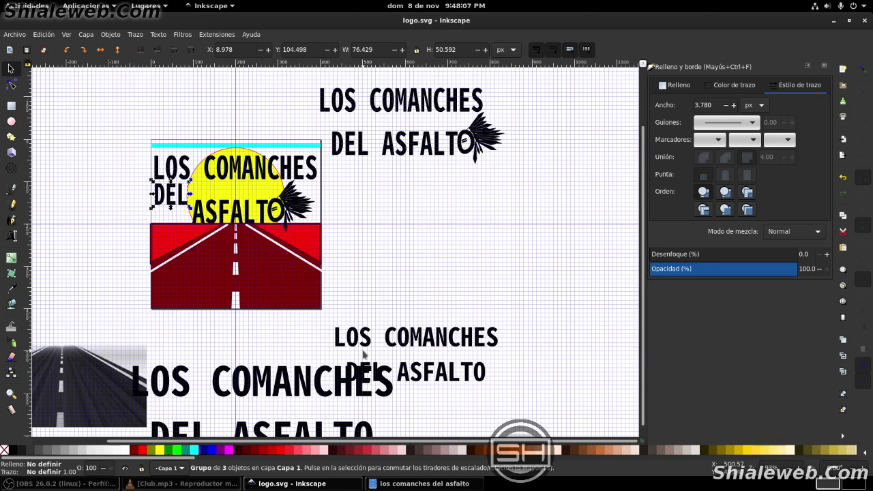
key(ctrl+s)
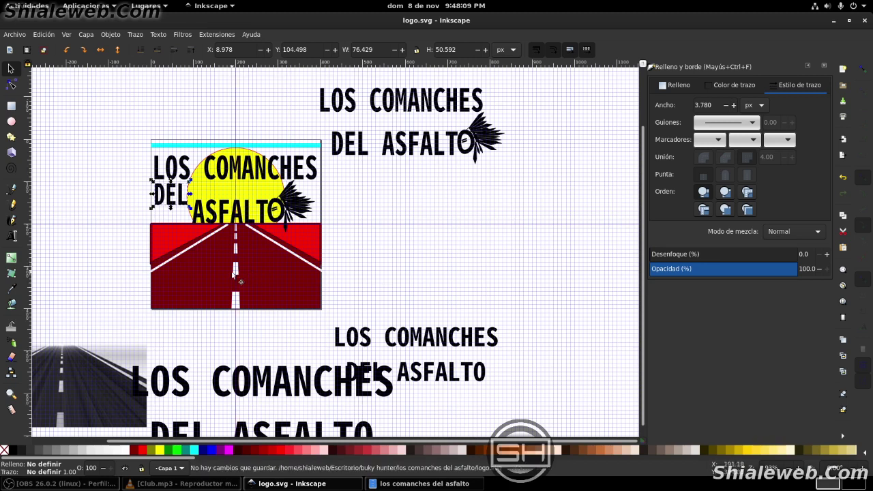
scroll(286, 227, down, 1)
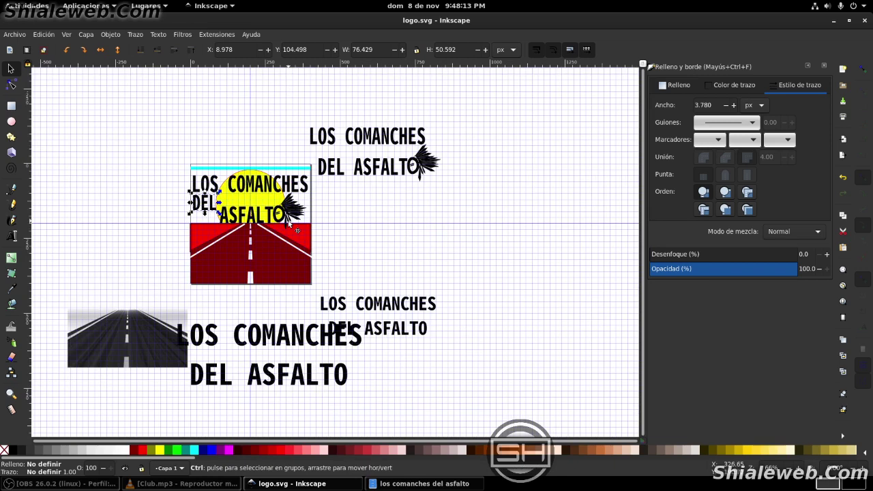
scroll(288, 224, up, 2)
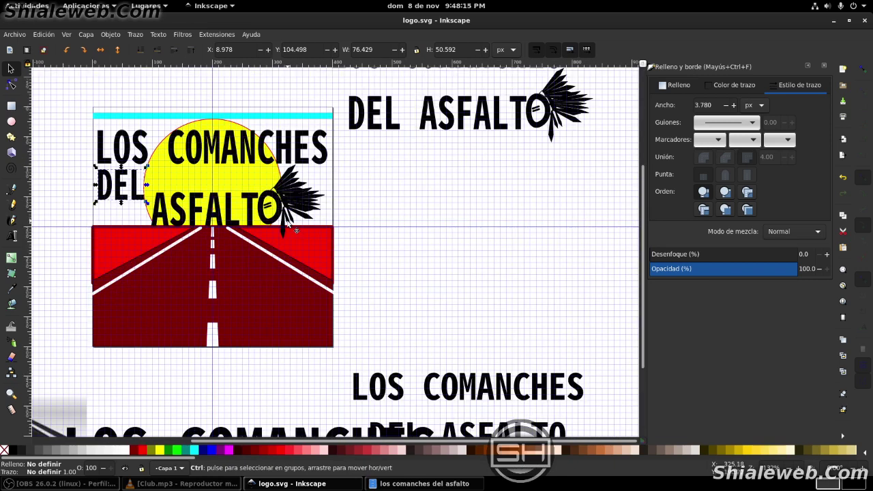
ctrl+click(287, 193)
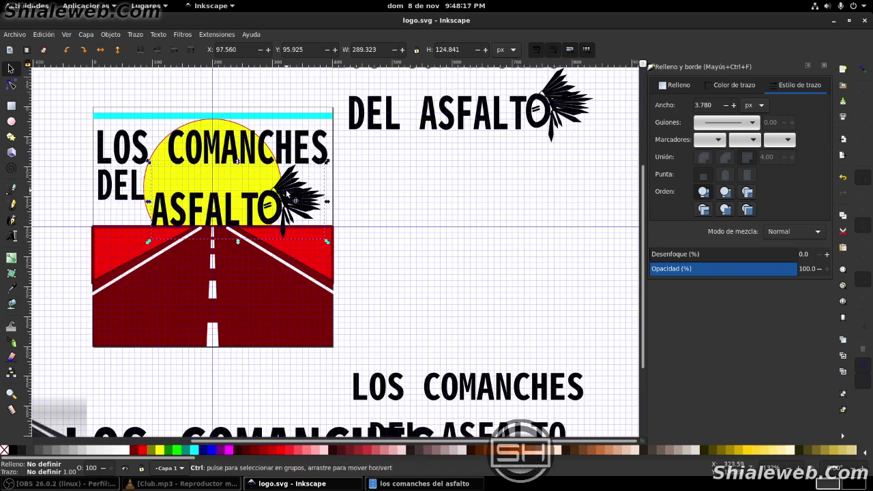
Duplicate the ASFALTO group with its feathered O and position the copy over the road
key(ctrl+d)
mouse_move(287, 194)
mouse_down()
mouse_move(248, 289)
mouse_move(259, 258)
mouse_up()
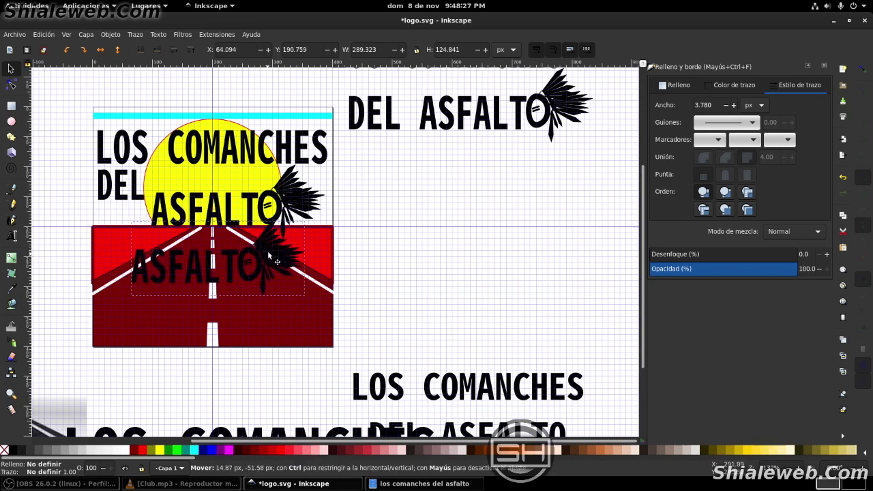
drag(259, 258, 270, 257)
Give the ASFALTO copy a white fill and a red outline
right_click(129, 450)
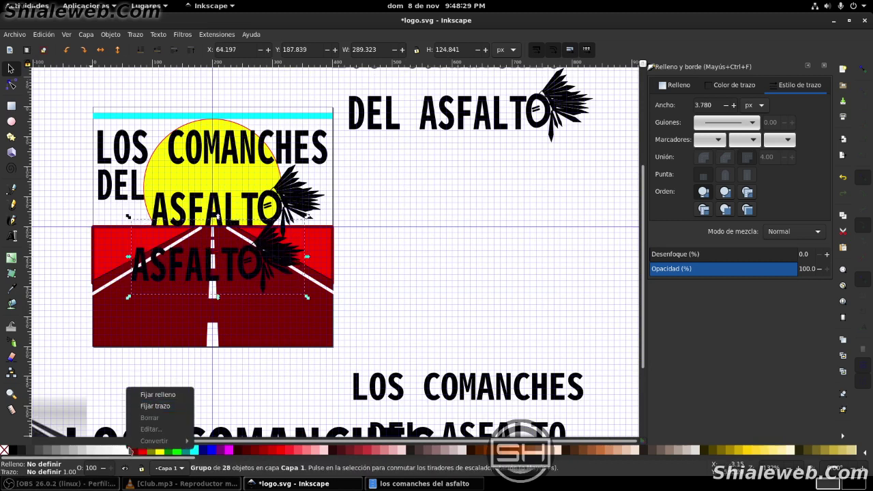
click(150, 406)
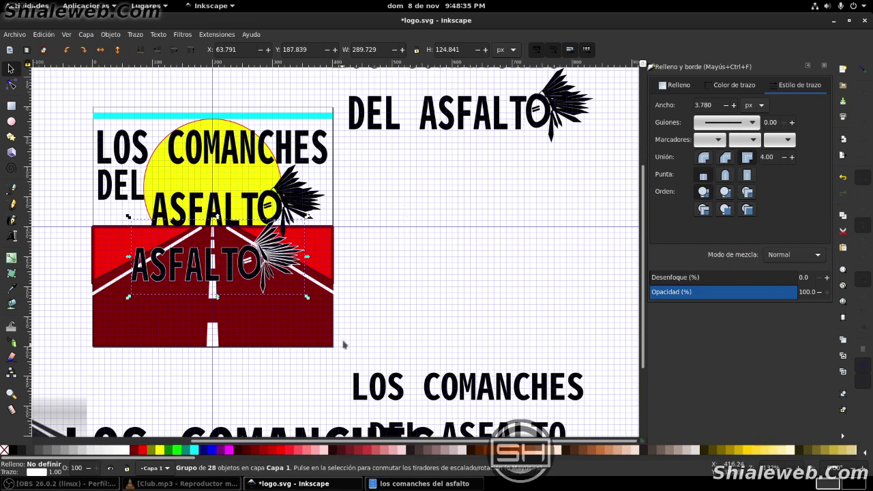
click(142, 450)
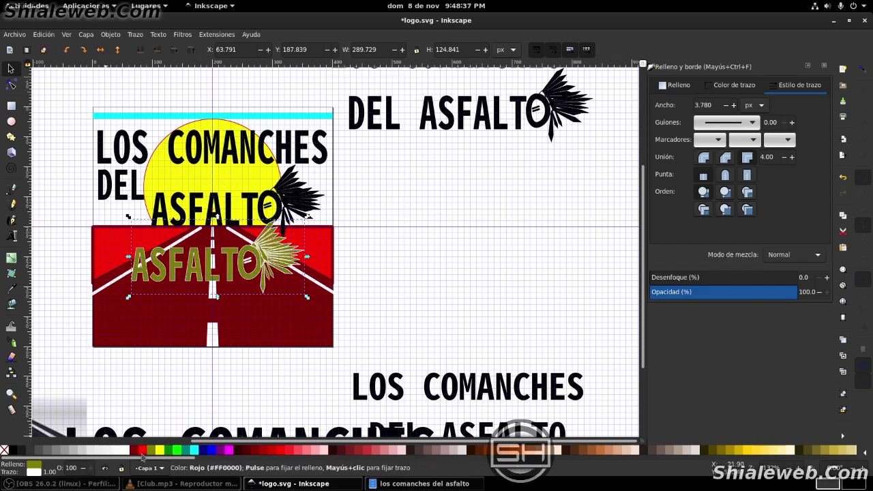
click(142, 450)
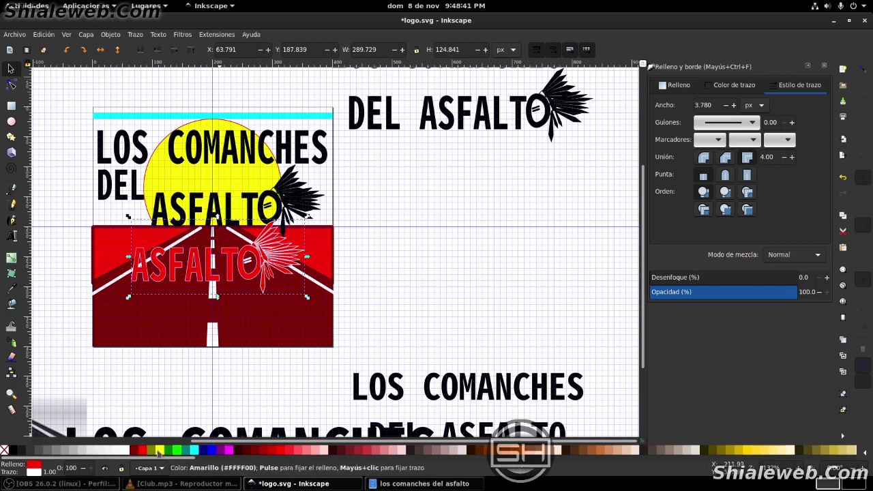
click(159, 450)
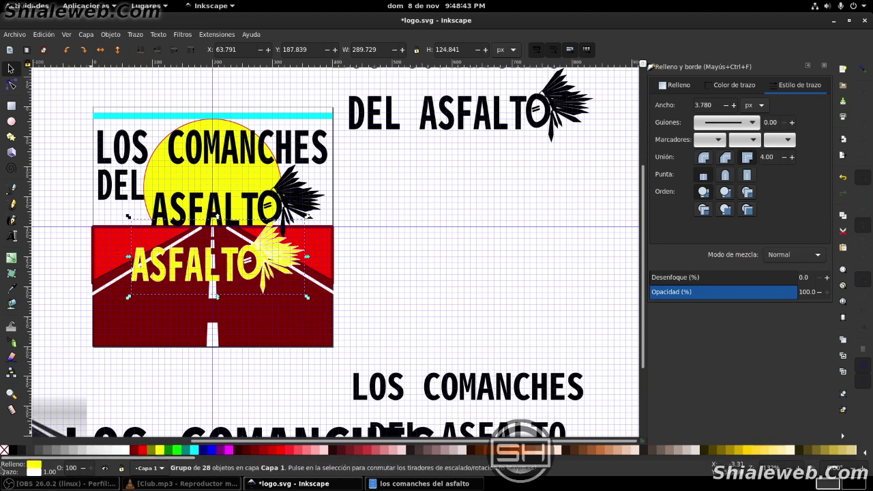
click(127, 451)
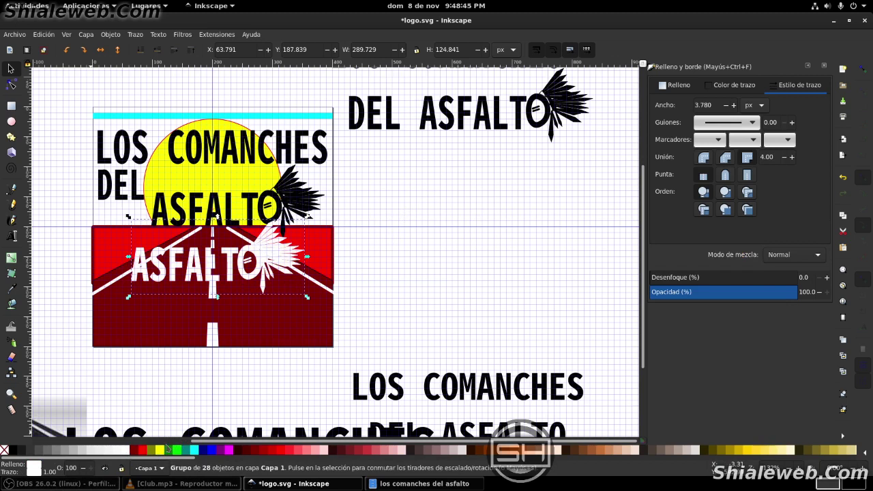
right_click(142, 452)
click(170, 406)
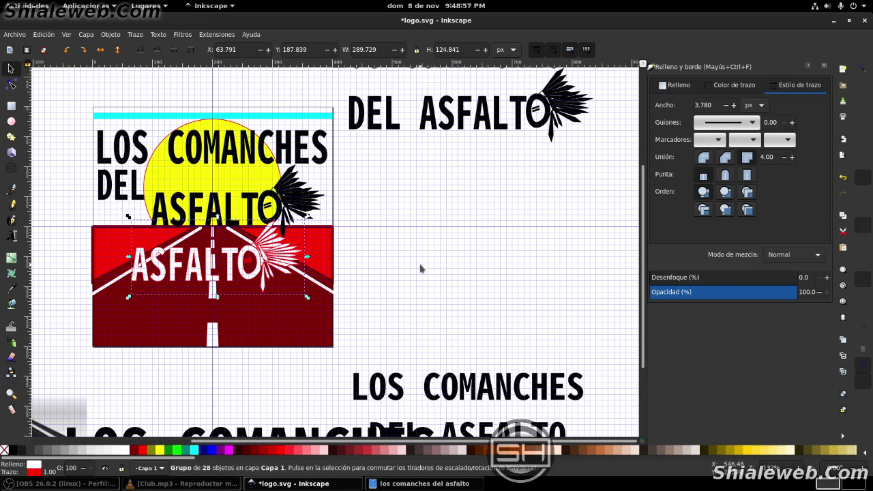
Save the logo, then move the white ASFALTO group down-left and enlarge it
click(13, 35)
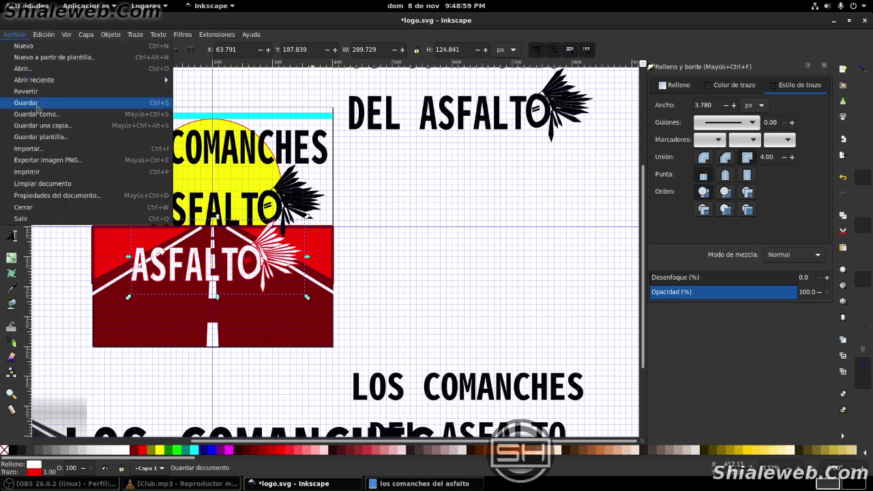
click(37, 105)
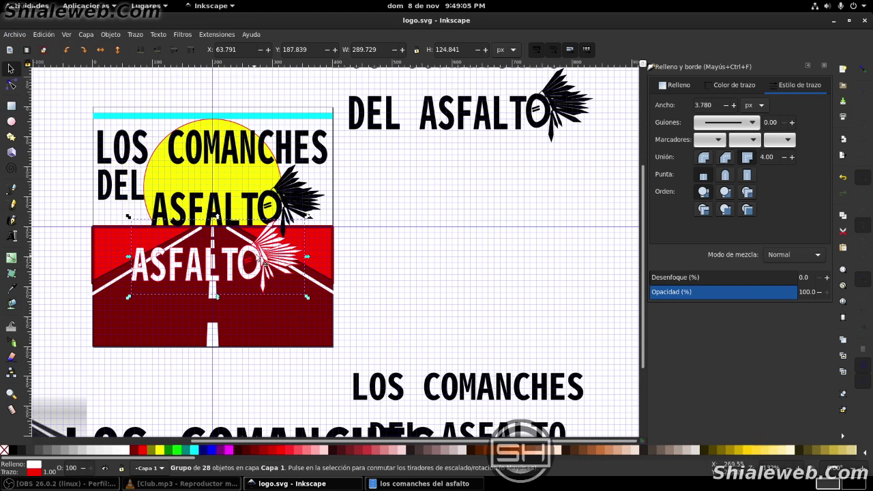
drag(255, 260, 219, 289)
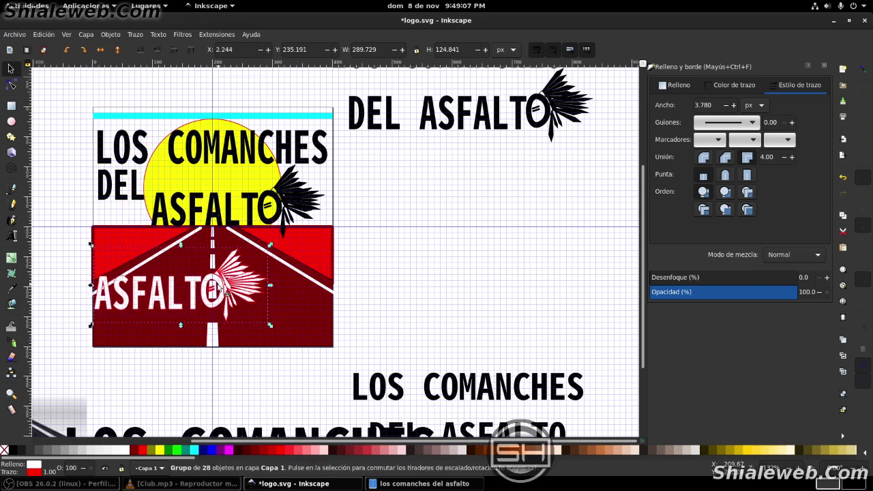
mouse_move(268, 247)
mouse_down()
mouse_move(366, 202)
mouse_move(328, 208)
mouse_move(334, 204)
mouse_up()
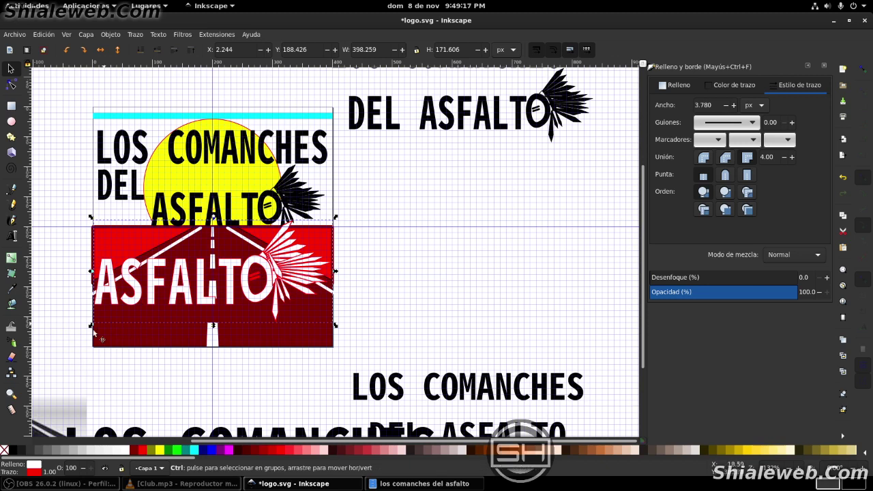
Settle the white ASFALTO group on the road's top and move the black copy aside
drag(92, 327, 112, 317)
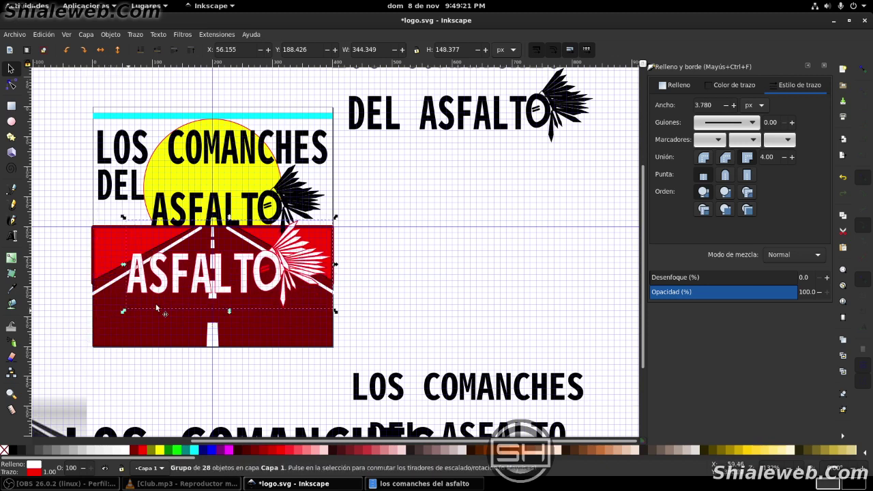
drag(222, 275, 220, 255)
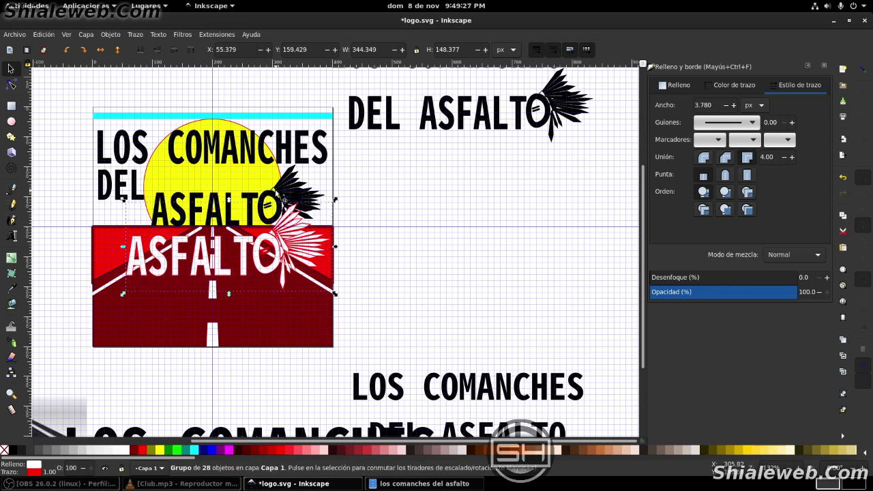
mouse_move(280, 200)
mouse_down()
mouse_move(394, 173)
mouse_move(495, 178)
mouse_up()
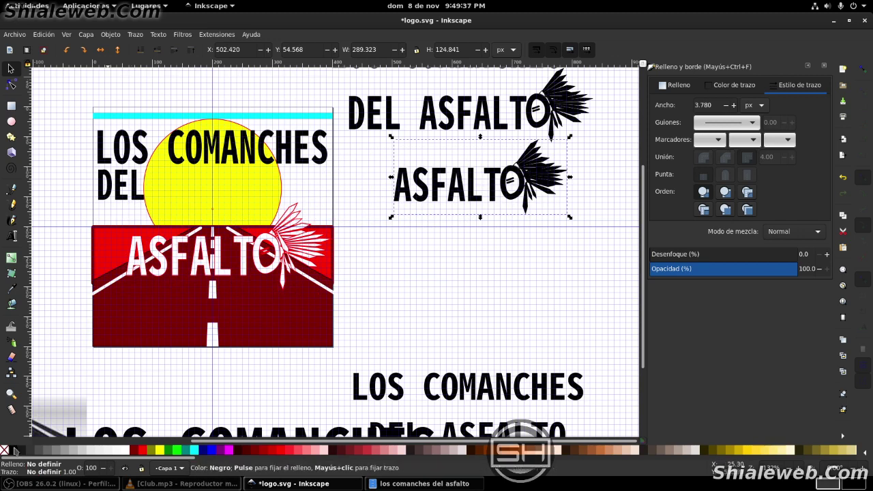
Give both the black and the white ASFALTO groups a black stroke
right_click(11, 452)
click(45, 410)
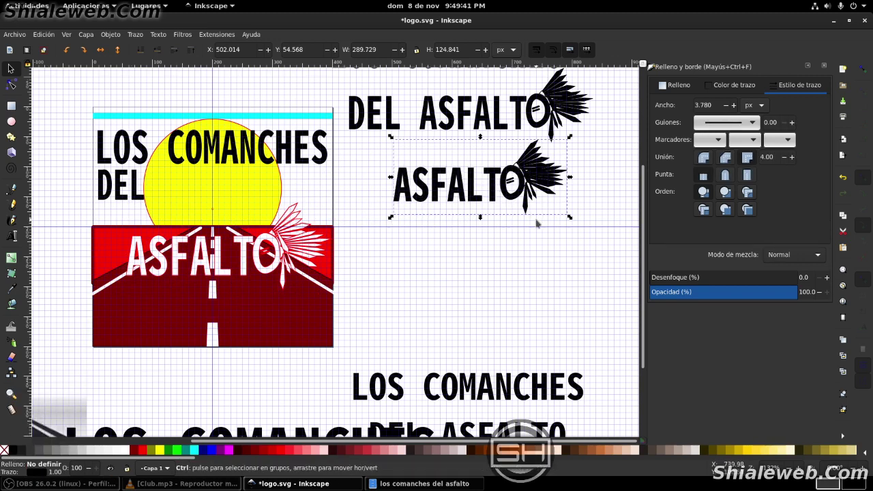
click(174, 263)
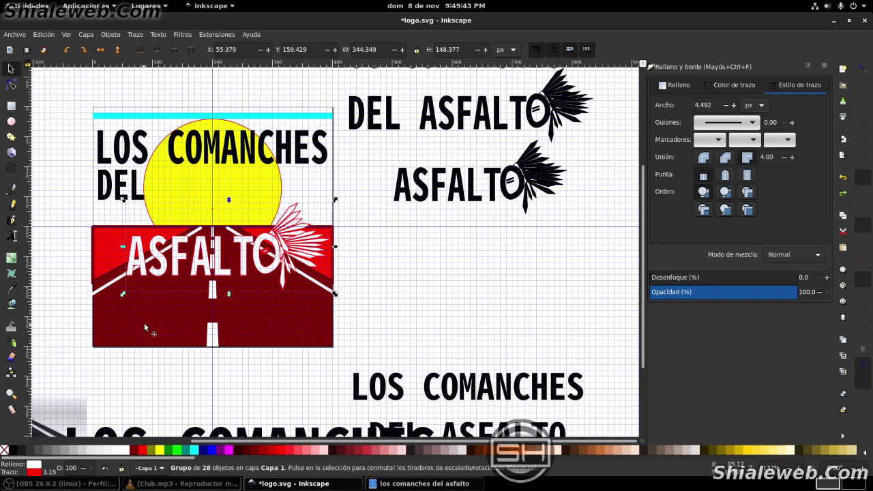
right_click(12, 453)
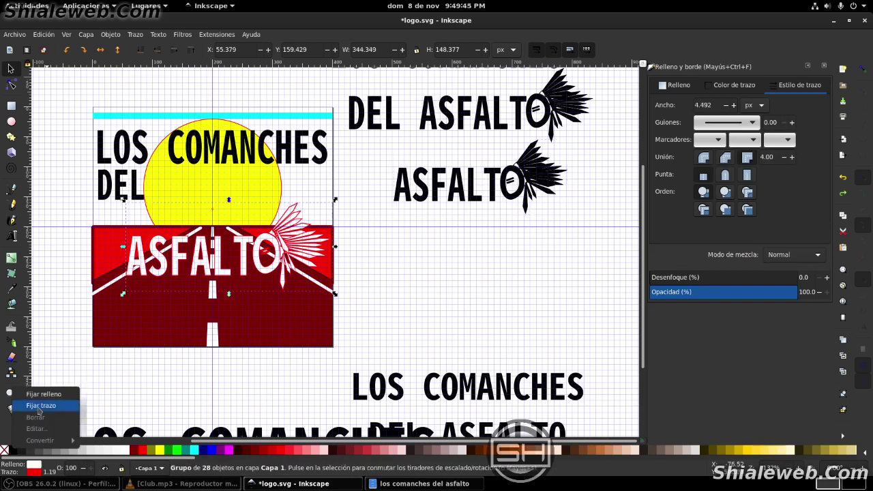
click(60, 408)
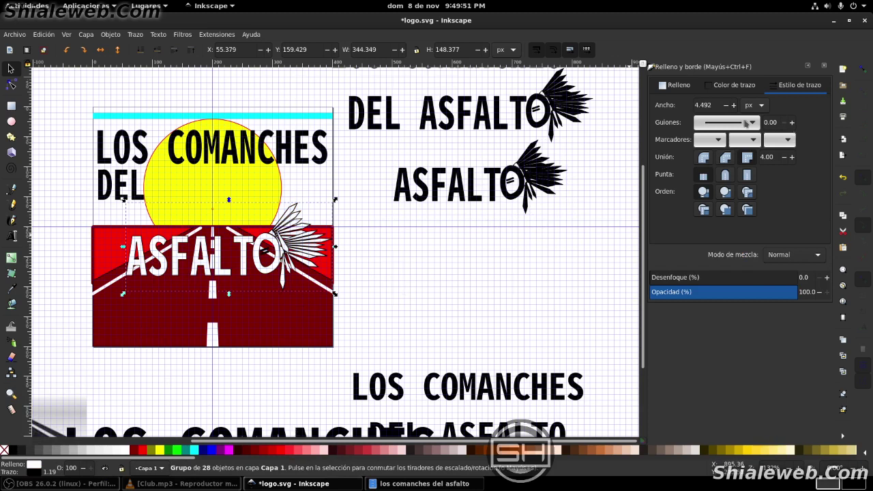
Set the white ASFALTO group's stroke width to 1 px and save the logo
triple_click(719, 104)
text(1)
key(Return)
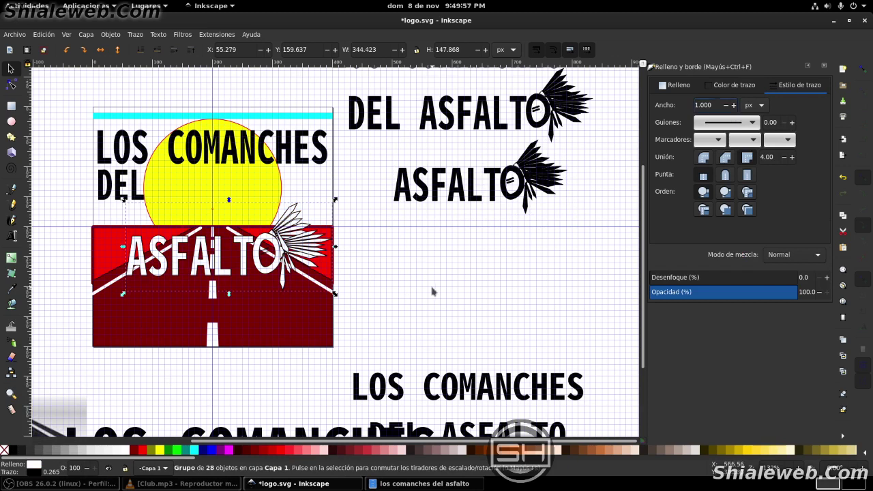
click(435, 294)
click(15, 35)
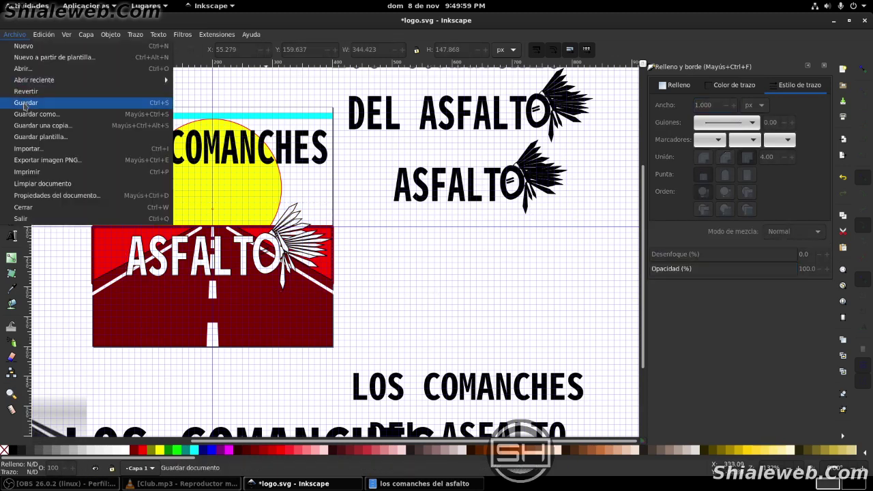
click(51, 117)
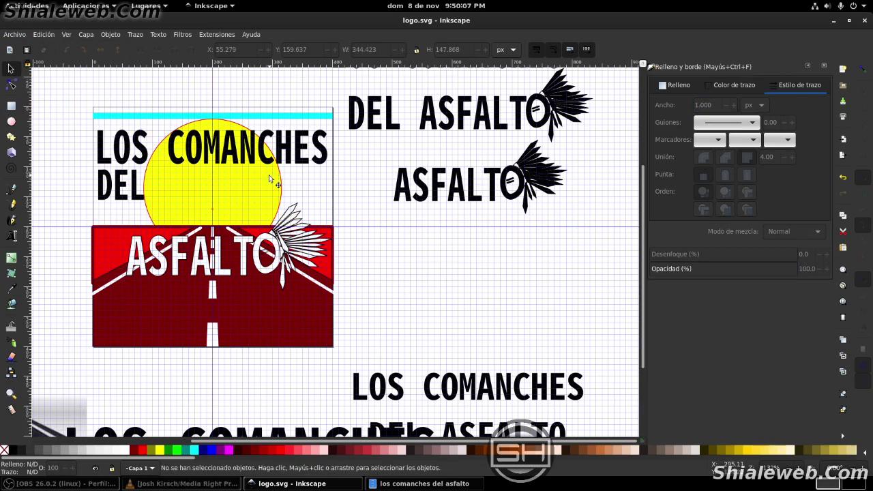
Select the two small lines inside ASFALTO's O and give them a white stroke
click(268, 256)
key(Escape)
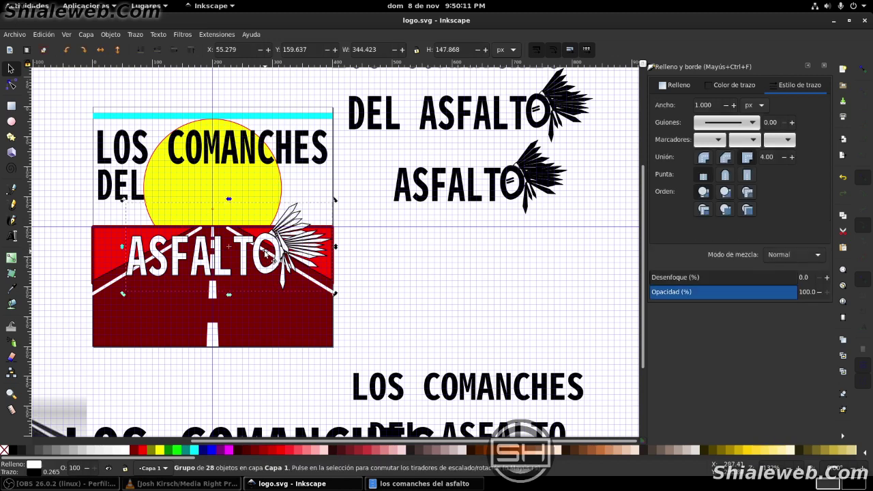
ctrl+click(266, 253)
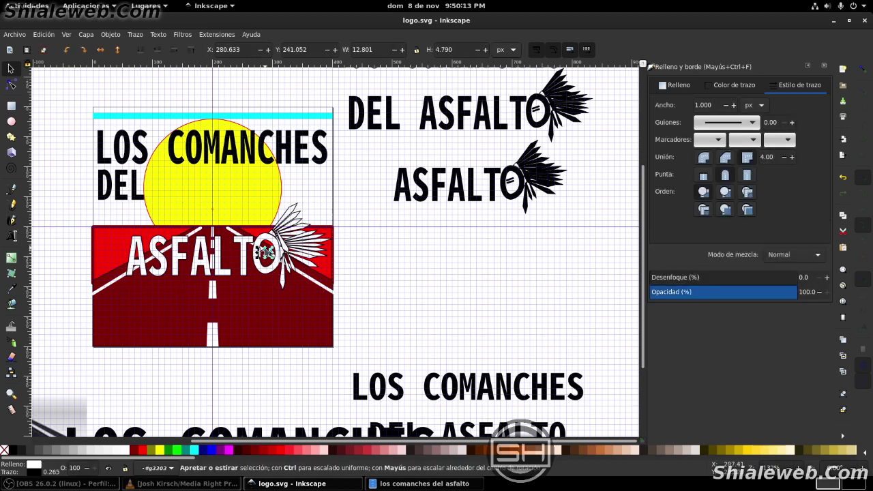
scroll(266, 254, up, 1)
scroll(266, 253, up, 4)
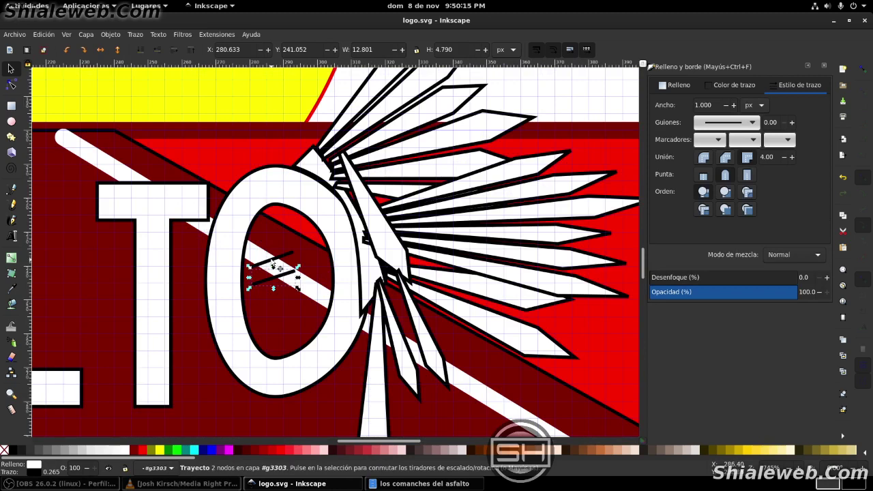
ctrl+shift+click(275, 267)
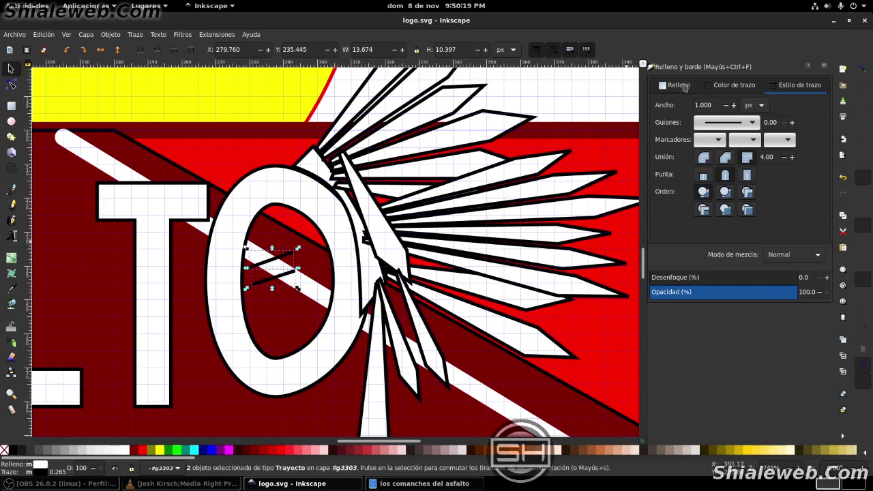
click(684, 87)
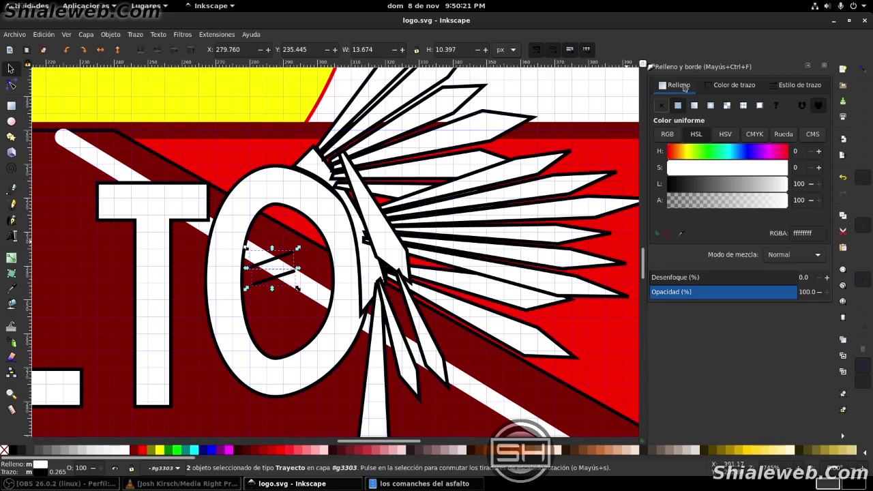
right_click(126, 451)
click(149, 407)
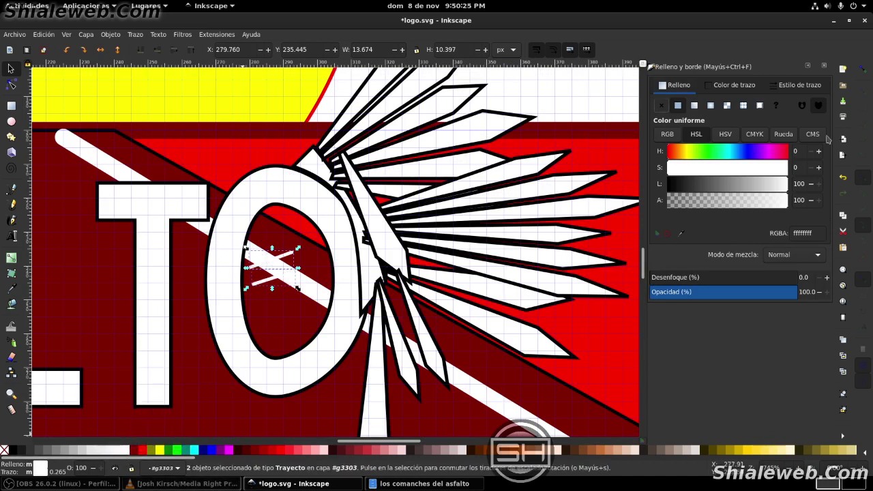
Set the two lines' stroke width to 2 px
click(751, 92)
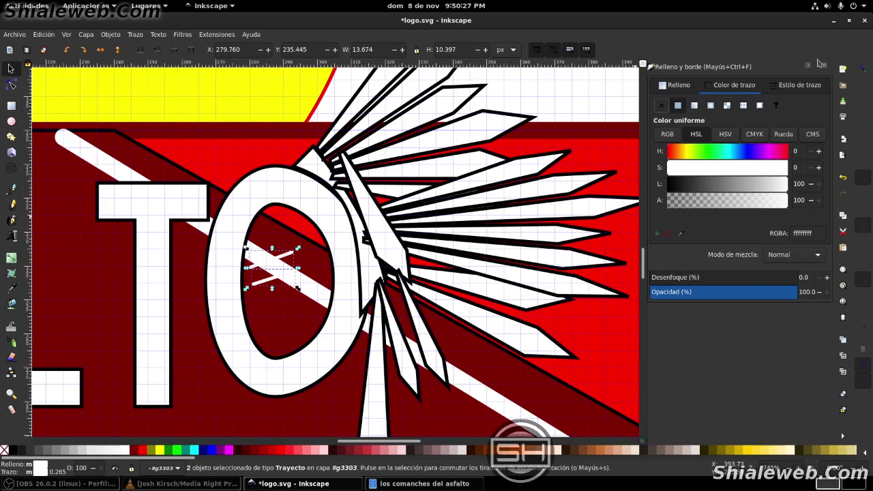
click(811, 84)
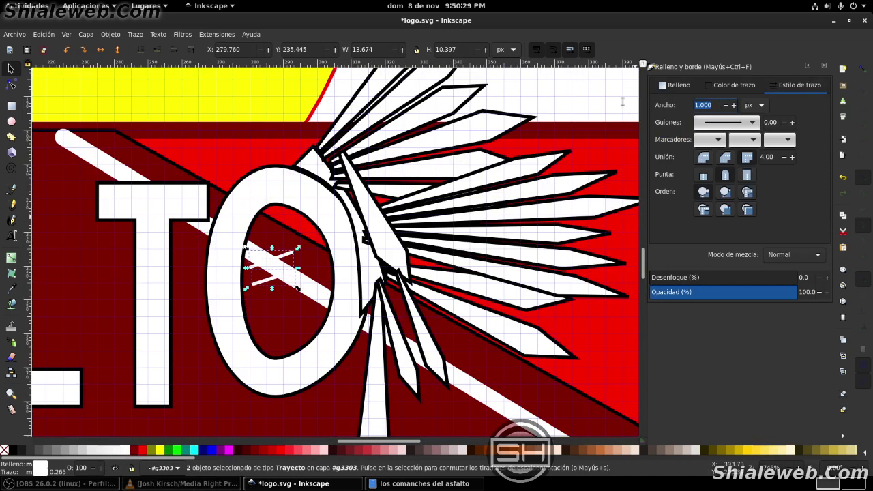
text(2)
key(Return)
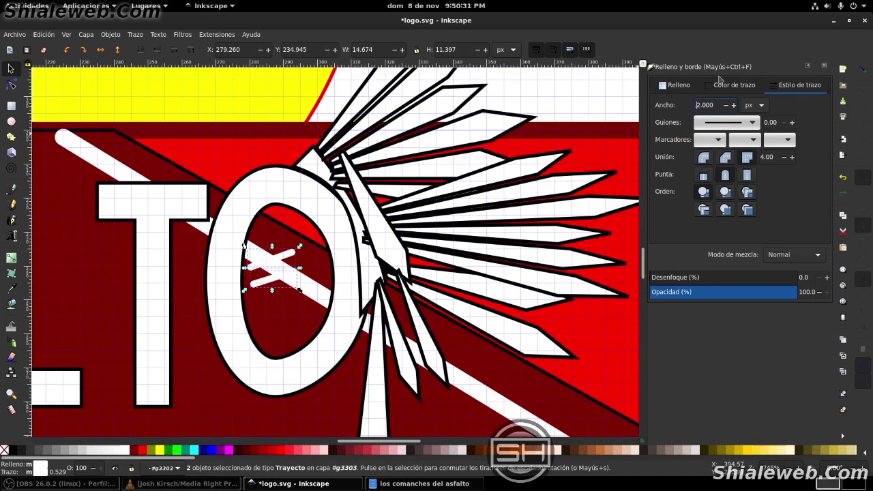
click(734, 84)
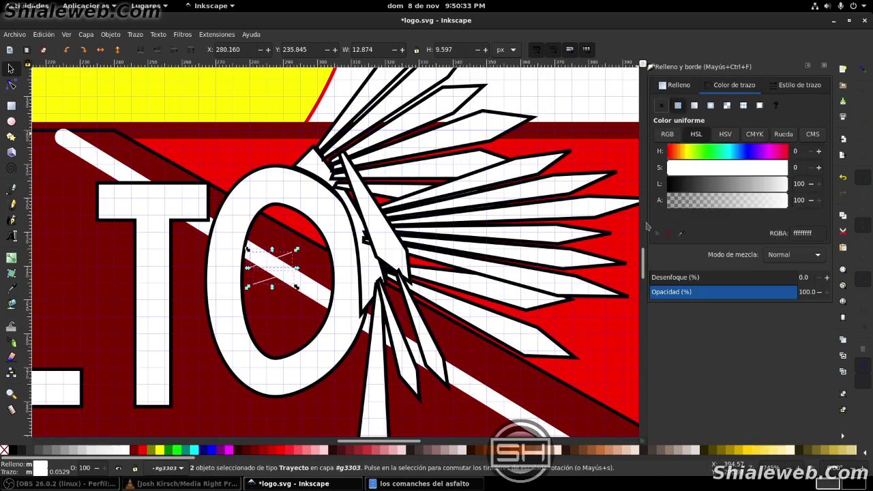
click(793, 87)
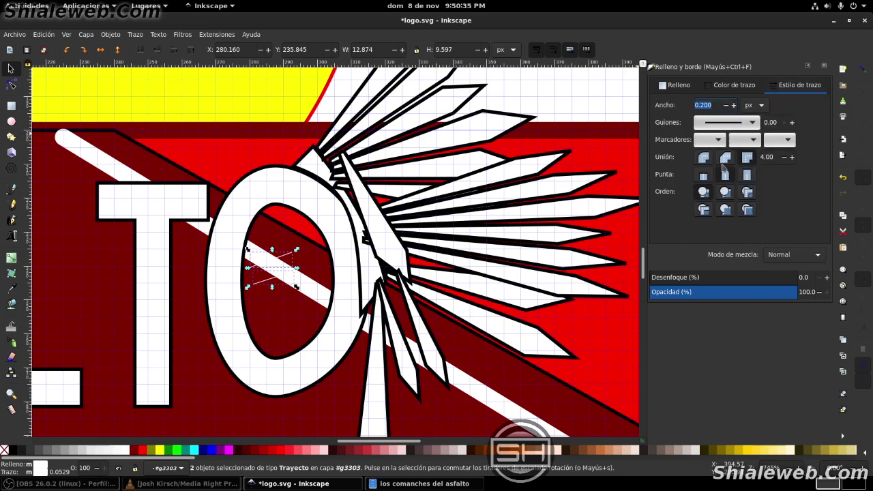
text(2)
key(Return)
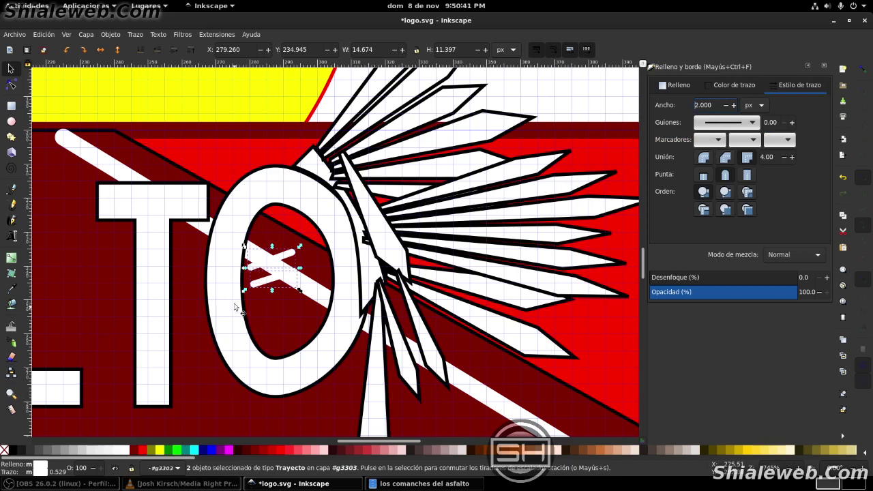
Zoom back out, deselect, and save the logo with Ctrl+S
scroll(237, 307, down, 5)
click(483, 352)
key(ctrl+s)
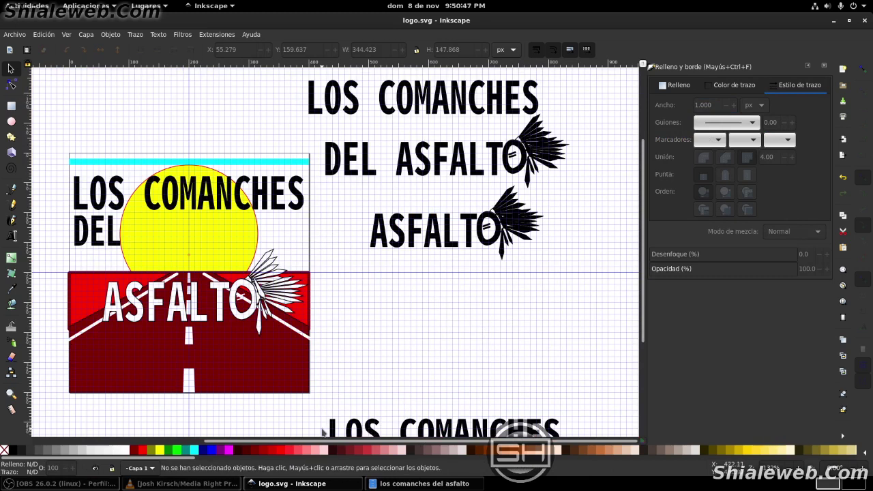
Nudge the ASFALTO-and-feathers group slightly left to X 41.279, Y 159.637
drag(411, 359, 106, 286)
click(570, 350)
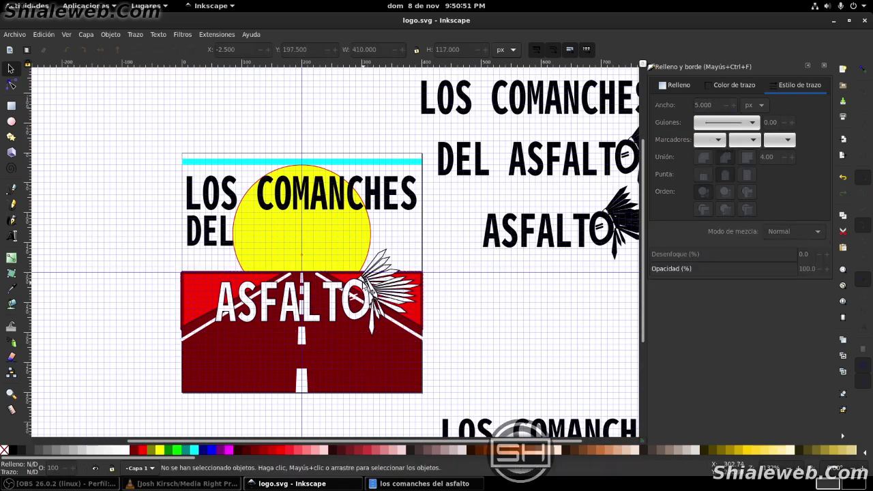
key(Tab)
key(Left)
key(Left)
key(Left)
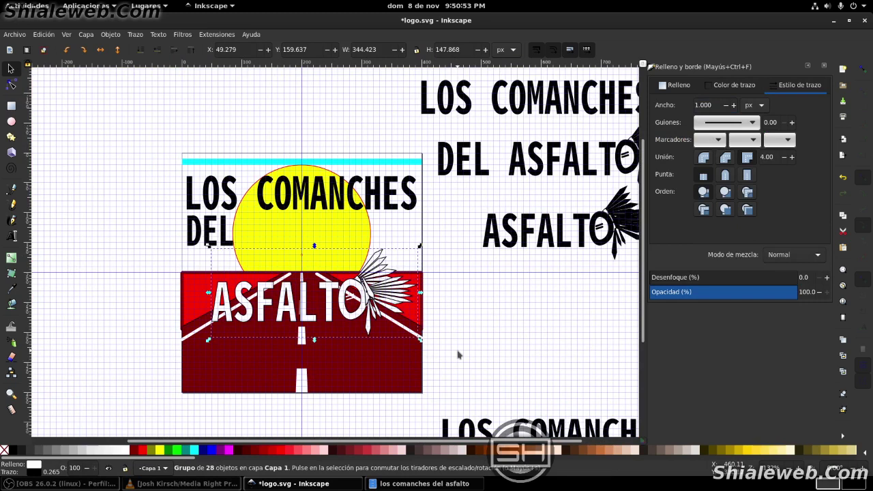
key(Left)
key(Left)
key(Left)
key(Left)
key(Left)
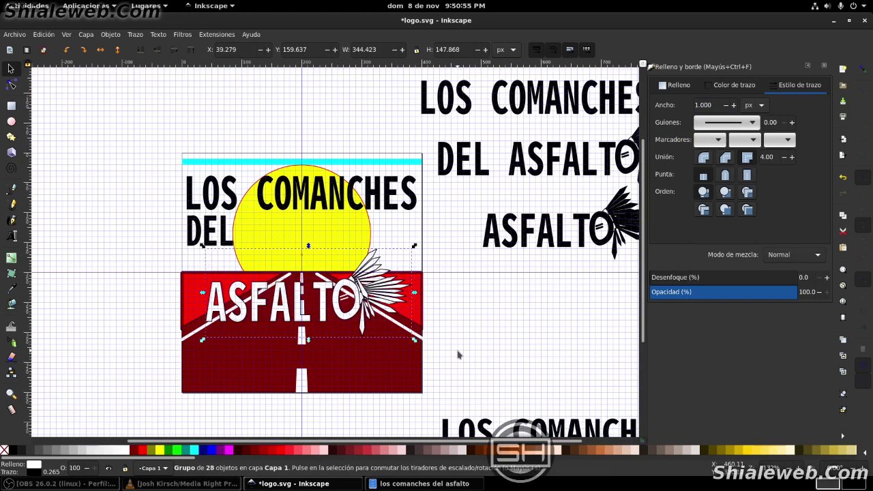
key(Right)
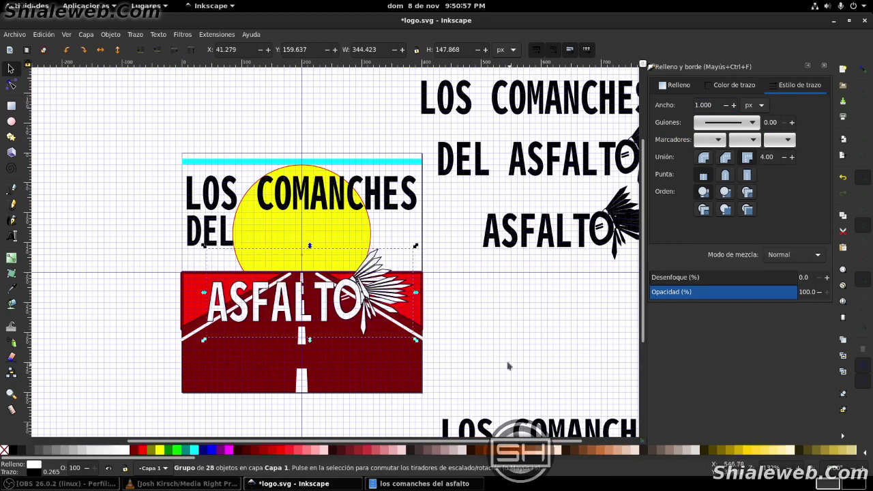
key(Up)
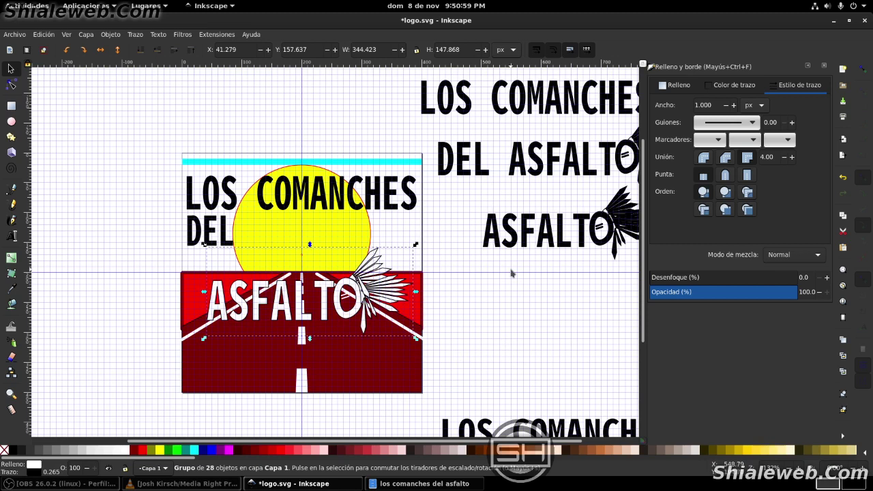
key(Up)
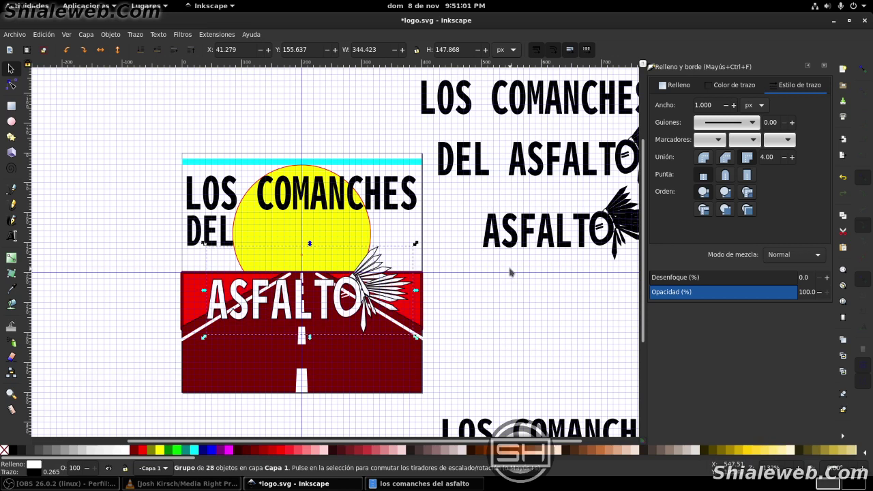
key(Down)
key(Down)
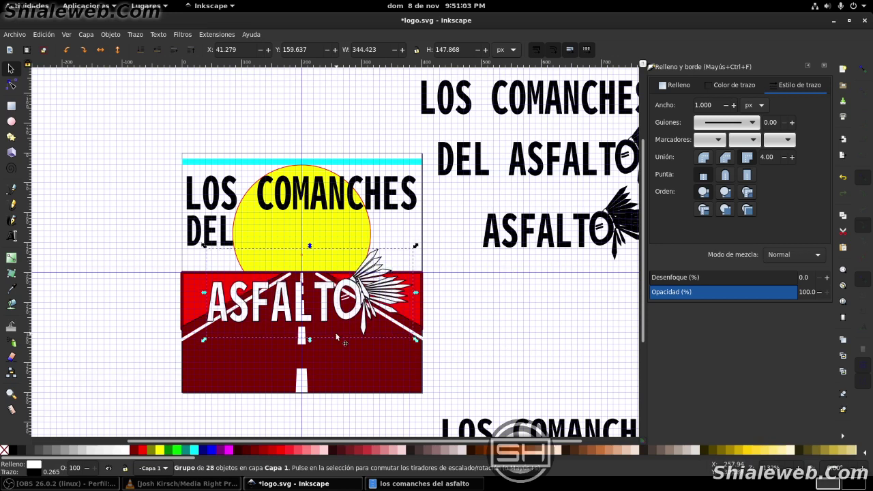
key(Down)
click(208, 239)
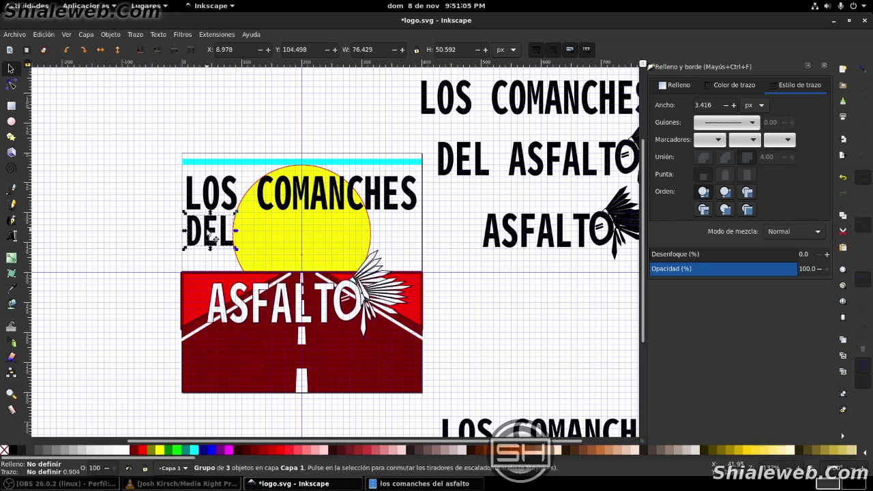
Drag DEL down-left to sit above ASFALTO's left end at X 52.720, Y 168.235
mouse_move(210, 240)
mouse_down()
mouse_move(309, 261)
mouse_move(304, 249)
mouse_up()
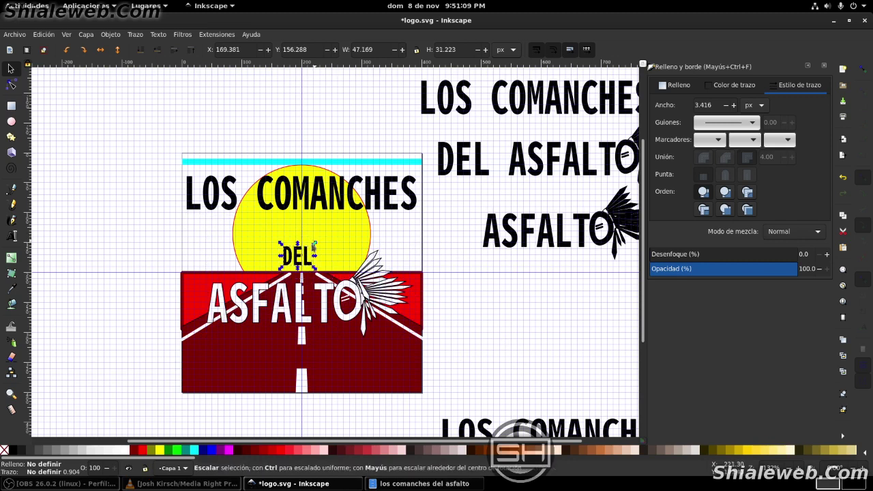
mouse_move(315, 244)
mouse_down()
mouse_move(249, 273)
mouse_move(249, 284)
mouse_move(244, 266)
mouse_move(223, 277)
mouse_move(235, 276)
mouse_up()
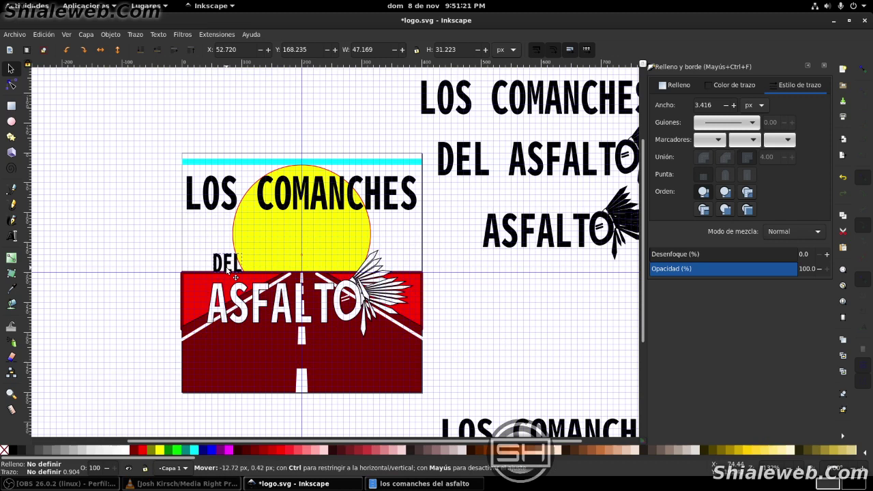
Select all the COMANCHES letters together
click(341, 195)
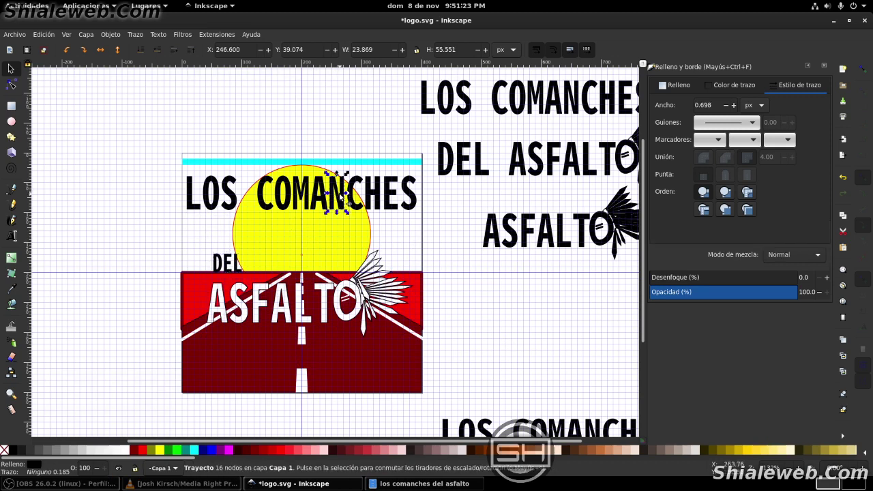
shift+click(280, 201)
shift+click(301, 198)
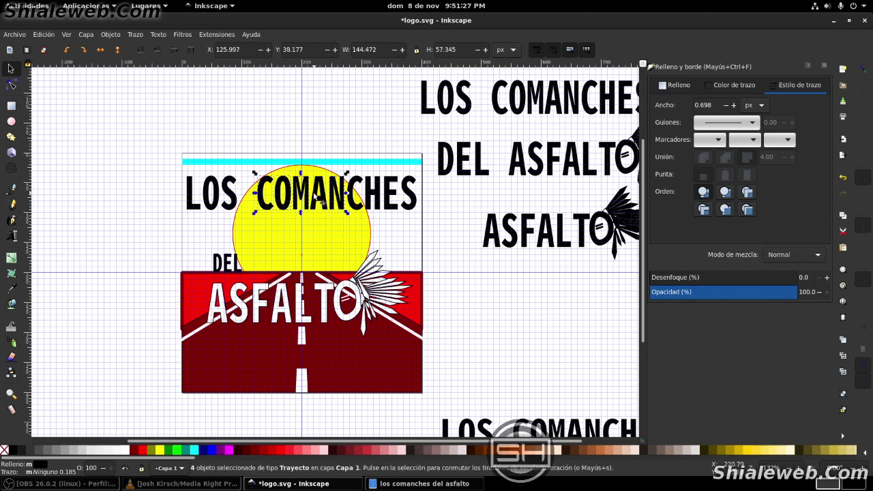
shift+click(324, 203)
shift+click(363, 197)
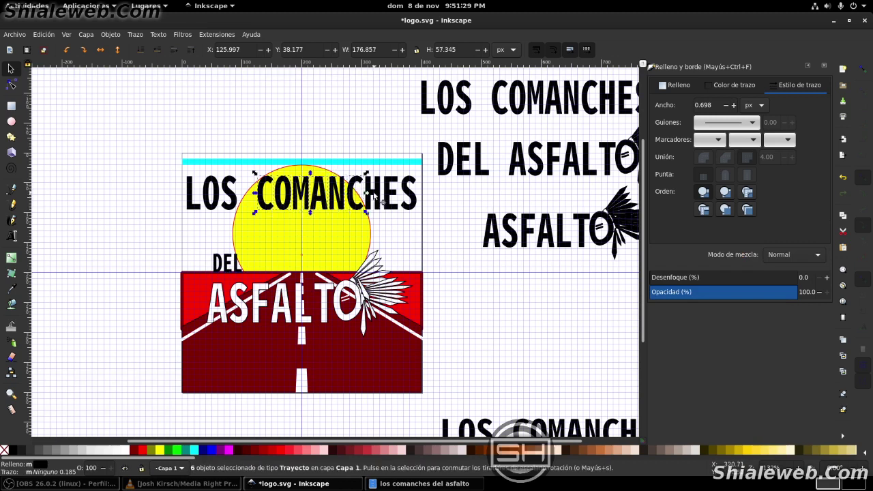
shift+click(379, 198)
shift+click(409, 198)
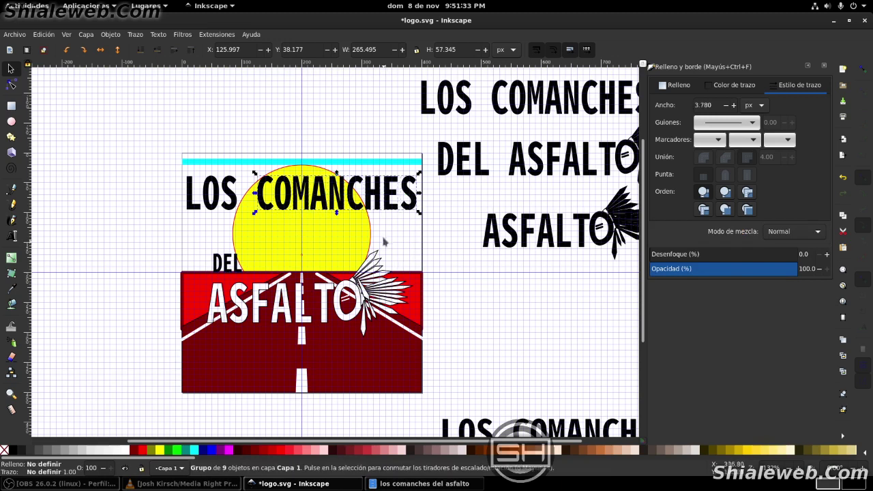
Move COMANCHES across the sun, enlarge it to 293.062 × 63.299 px, and save
drag(413, 186, 380, 230)
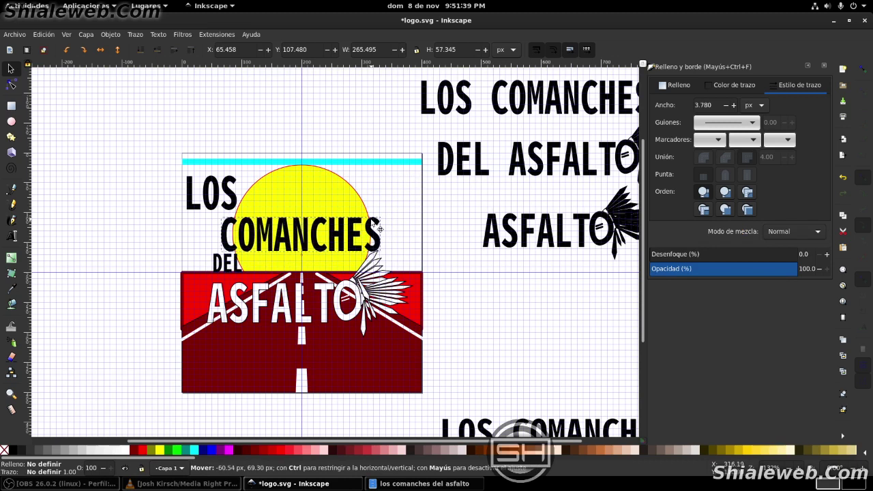
drag(380, 230, 399, 205)
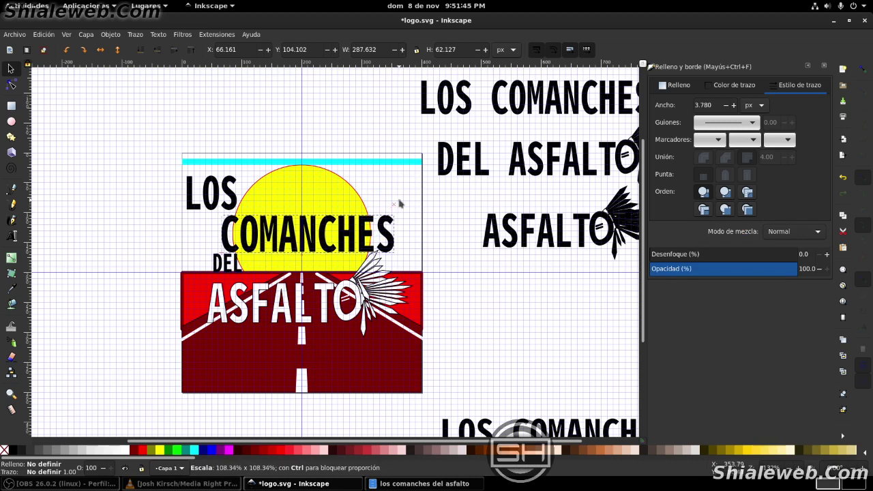
drag(399, 205, 403, 200)
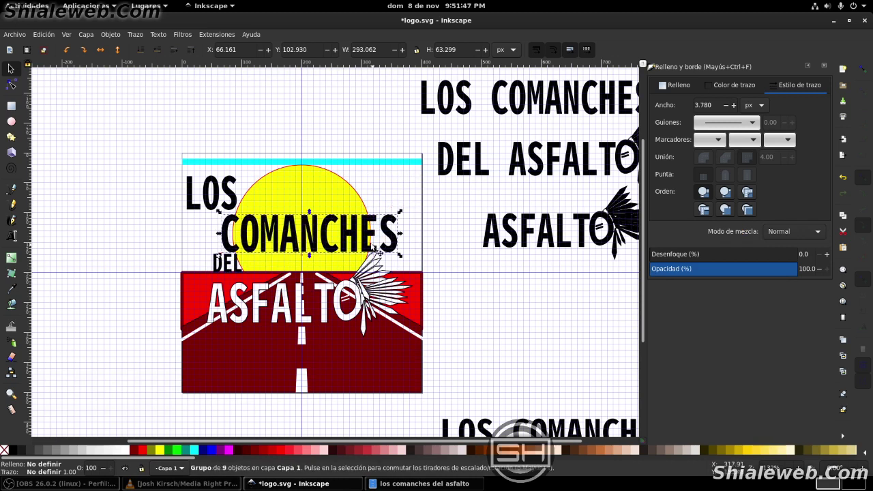
drag(361, 235, 348, 233)
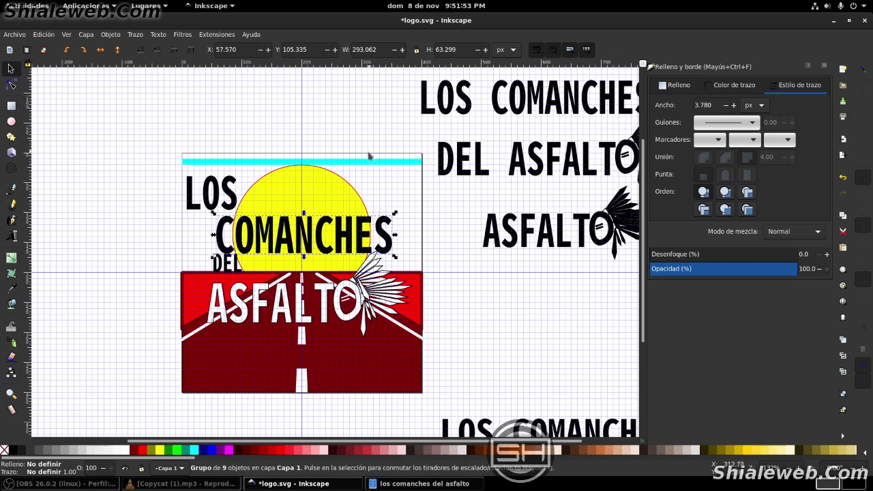
key(ctrl+s)
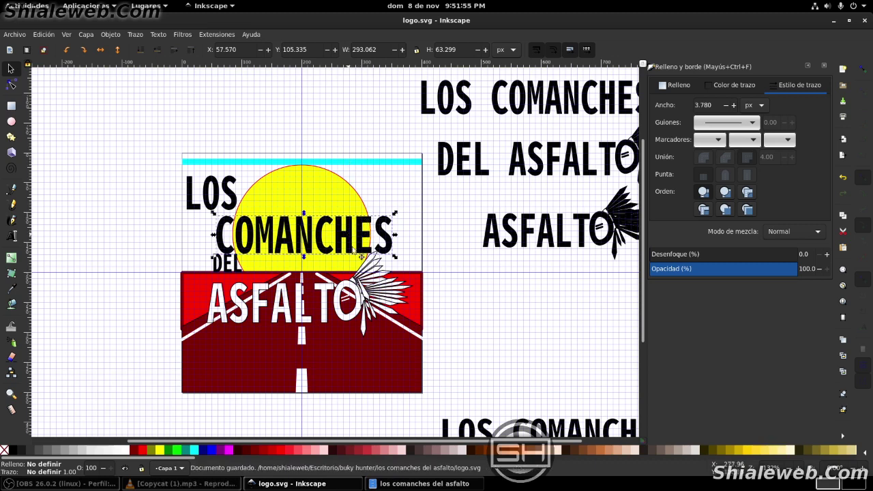
Shrink LOS onto the sun's top and centre DEL under COMANCHES at X 180.393, Y 167.352
click(211, 191)
mouse_move(153, 141)
mouse_down()
mouse_move(256, 175)
mouse_move(238, 211)
mouse_up()
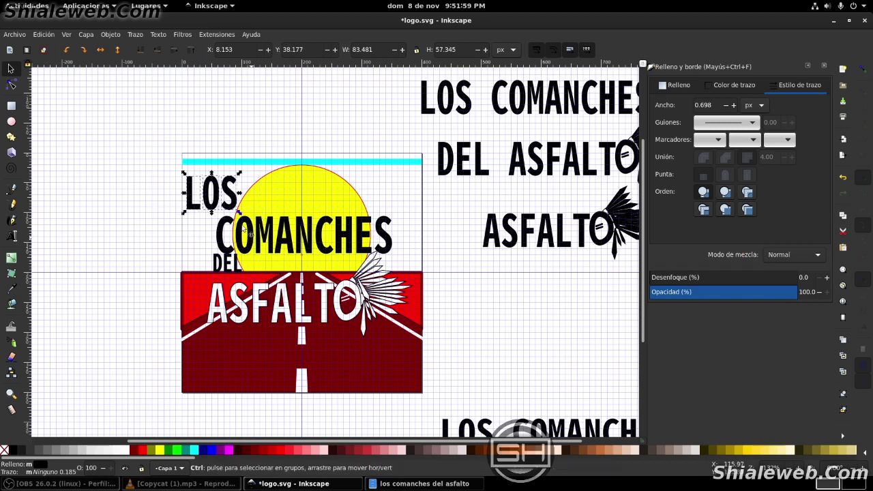
mouse_move(240, 174)
mouse_down()
mouse_move(225, 184)
mouse_move(241, 203)
mouse_move(320, 204)
mouse_up()
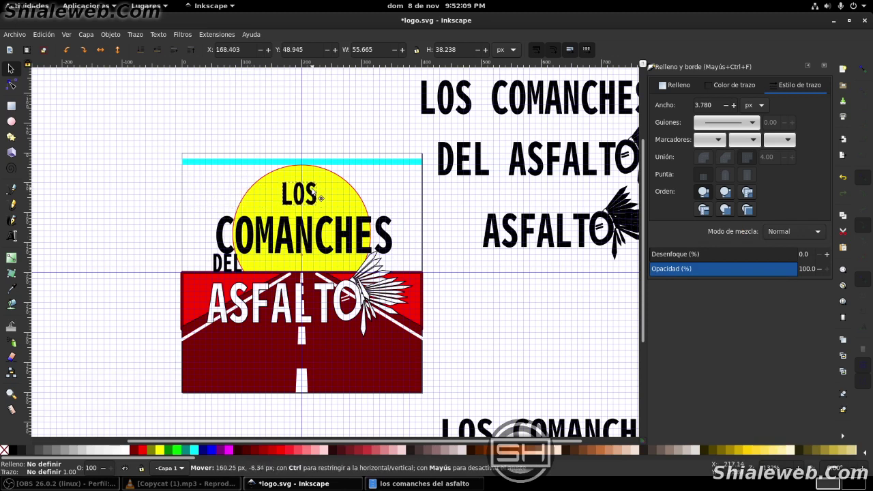
drag(312, 198, 313, 182)
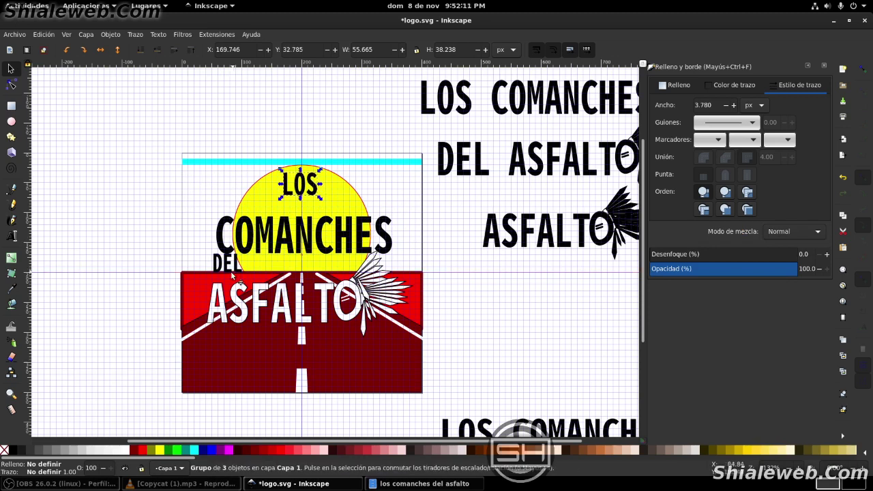
drag(246, 275, 319, 272)
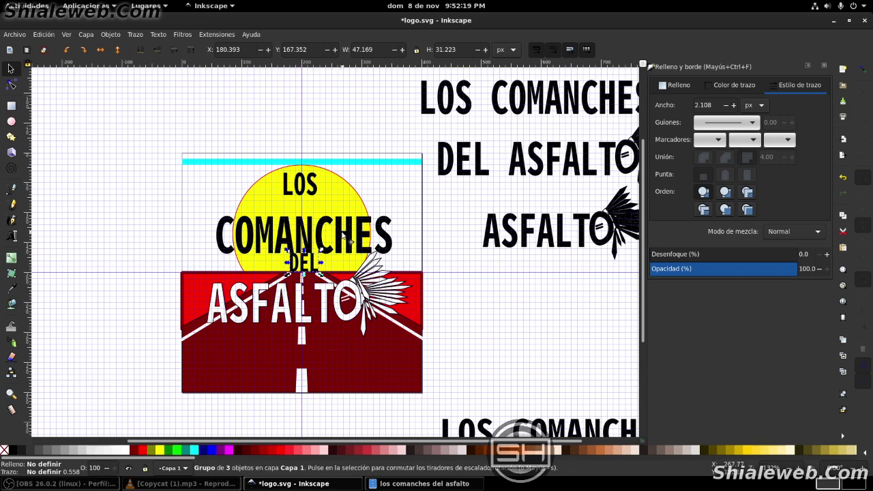
click(325, 229)
key(Up)
key(Up)
key(Up)
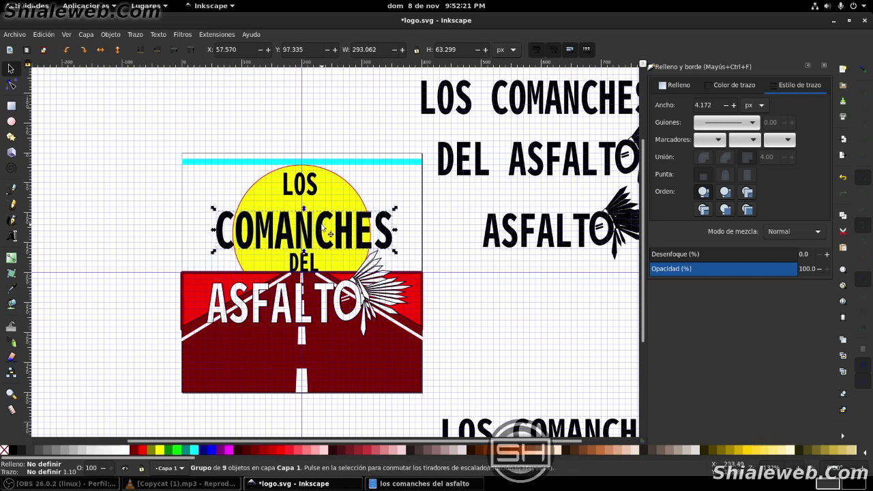
key(Up)
key(Up)
key(Down)
key(Left)
key(Left)
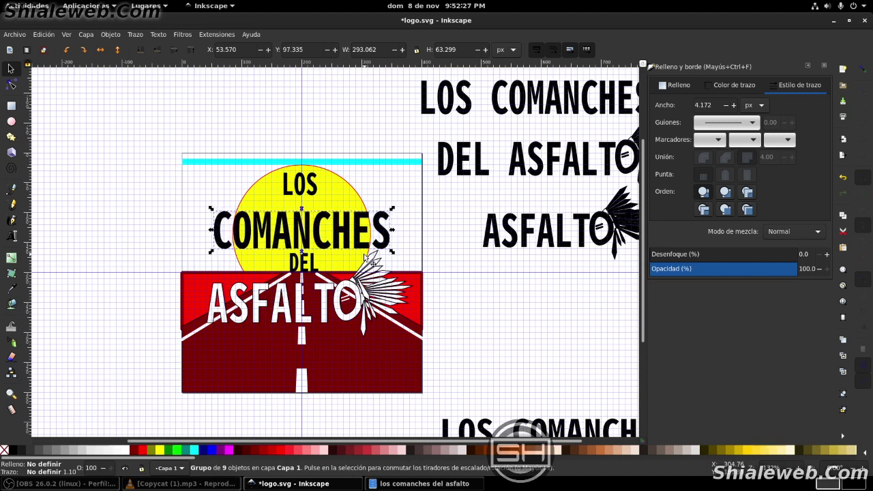
key(Left)
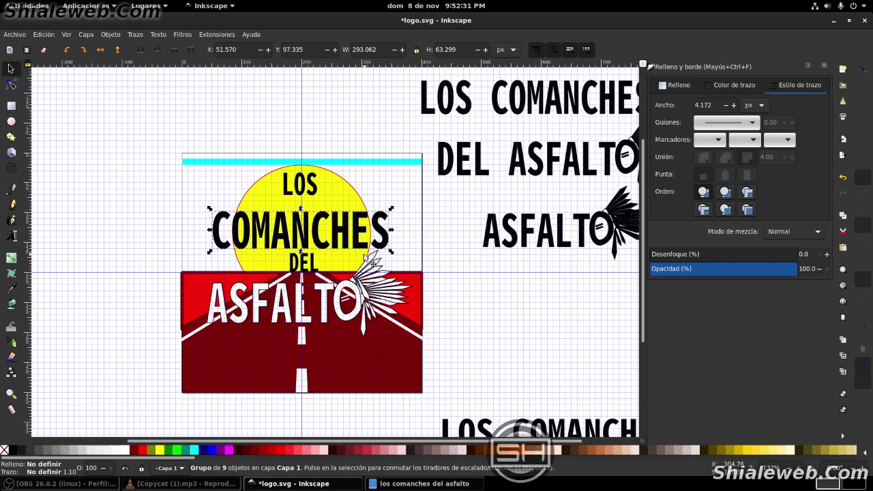
click(460, 323)
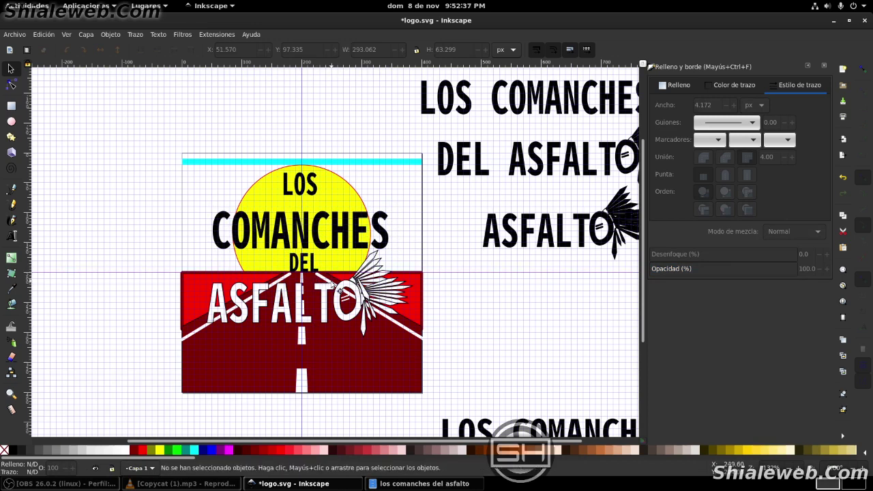
click(311, 264)
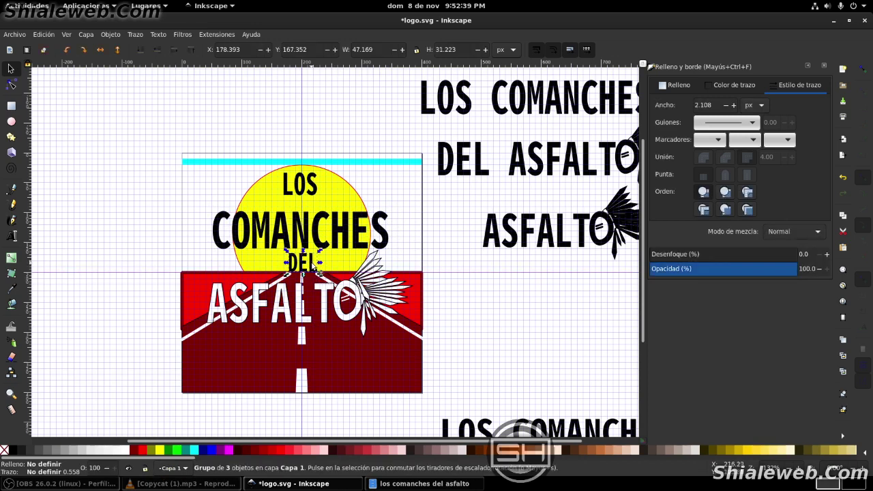
key(Left)
click(307, 223)
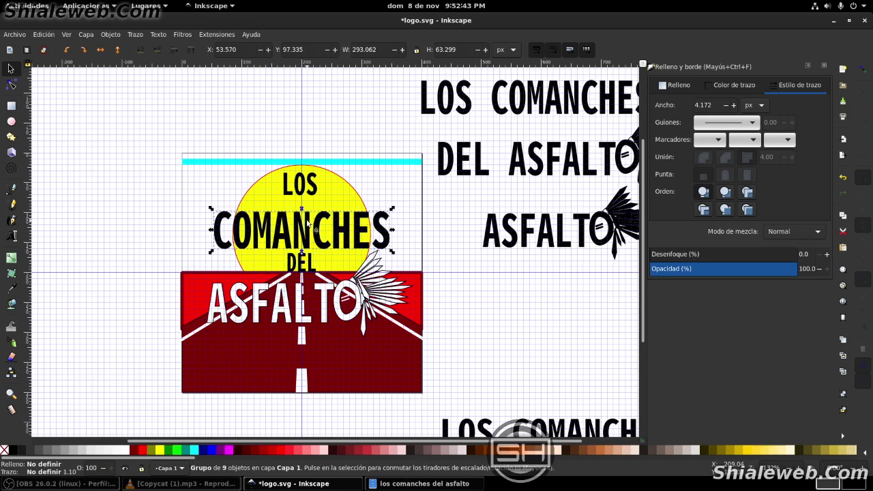
key(Escape)
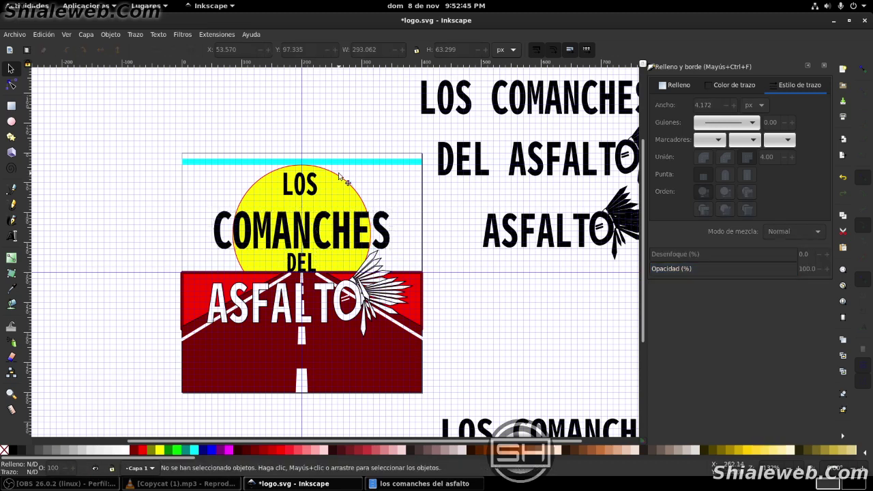
click(311, 191)
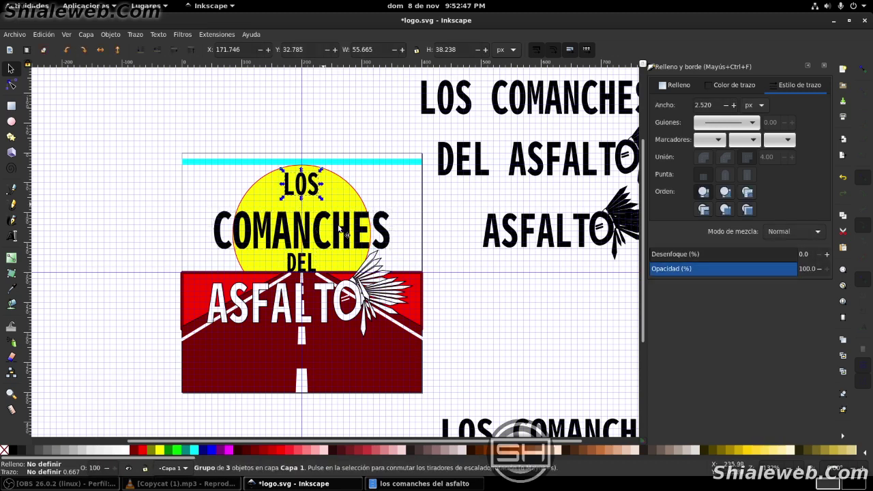
click(461, 345)
click(304, 312)
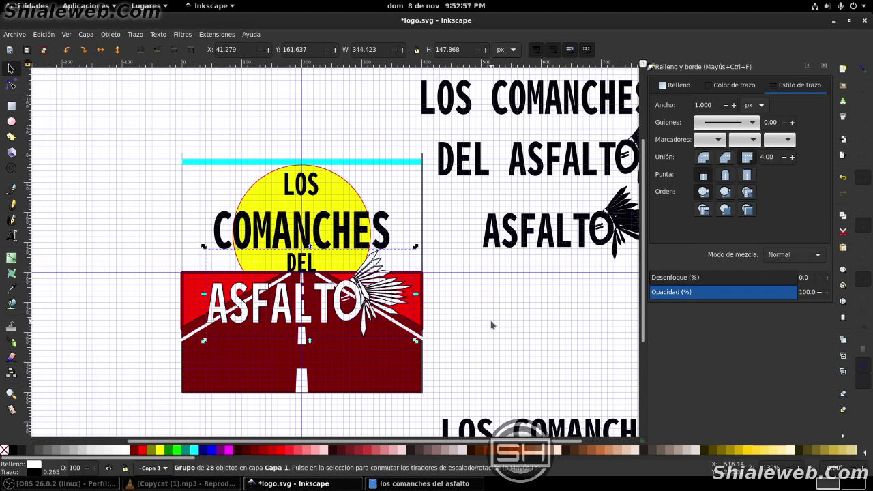
Nudge the ASFALTO group right to X 45.279, Y 161.637 and deselect
key(Left)
key(Left)
key(Left)
key(Left)
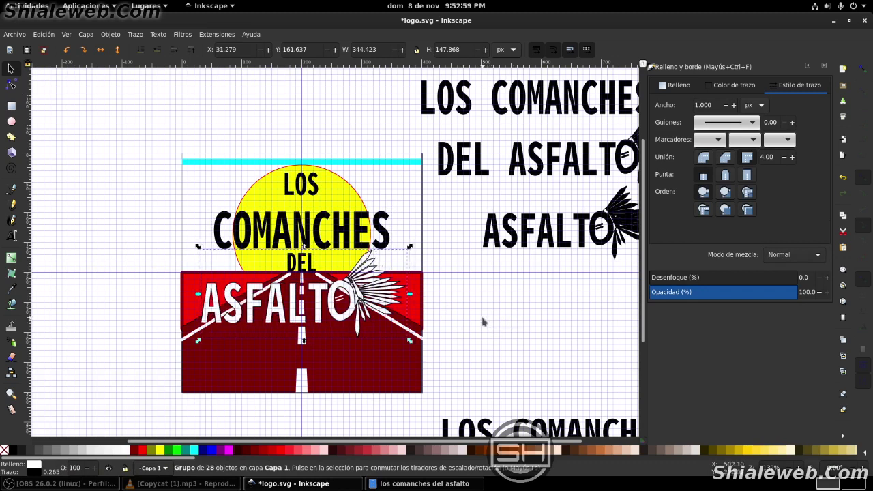
key(Left)
key(Left)
key(Left)
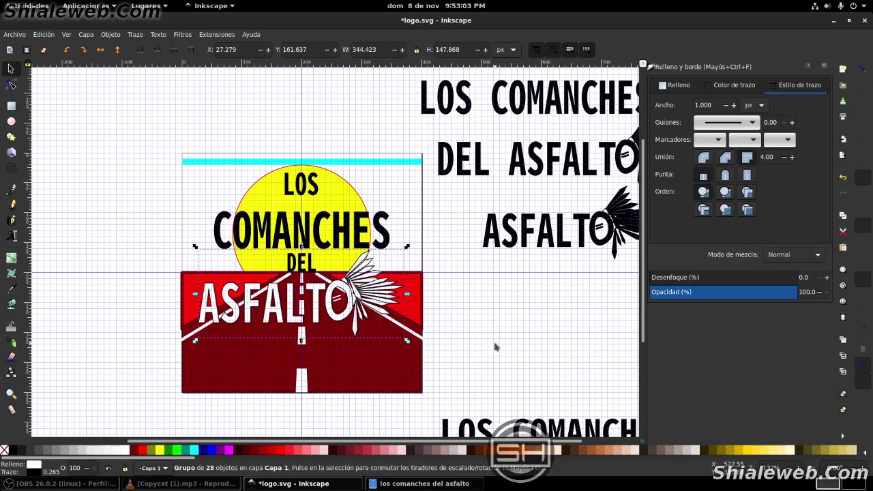
key(Right)
key(Right)
key(Right)
key(Right)
key(Right)
key(Right)
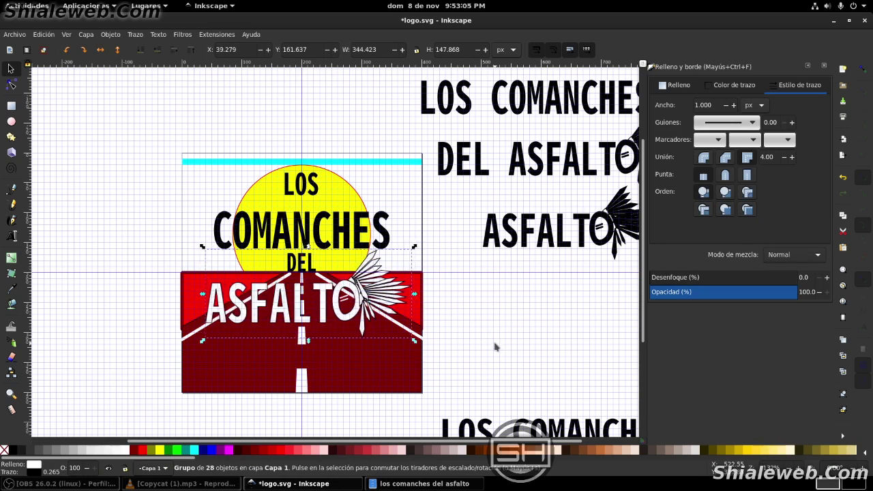
key(Right)
key(Right)
key(Right)
key(Right)
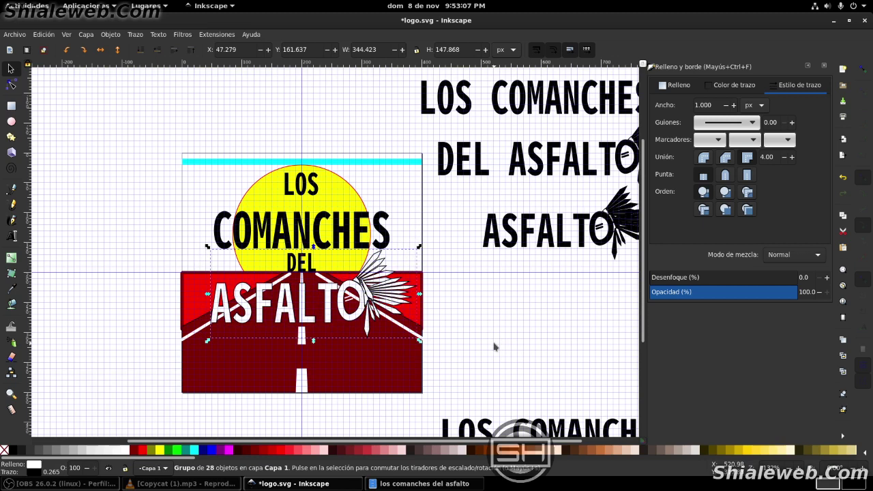
key(Left)
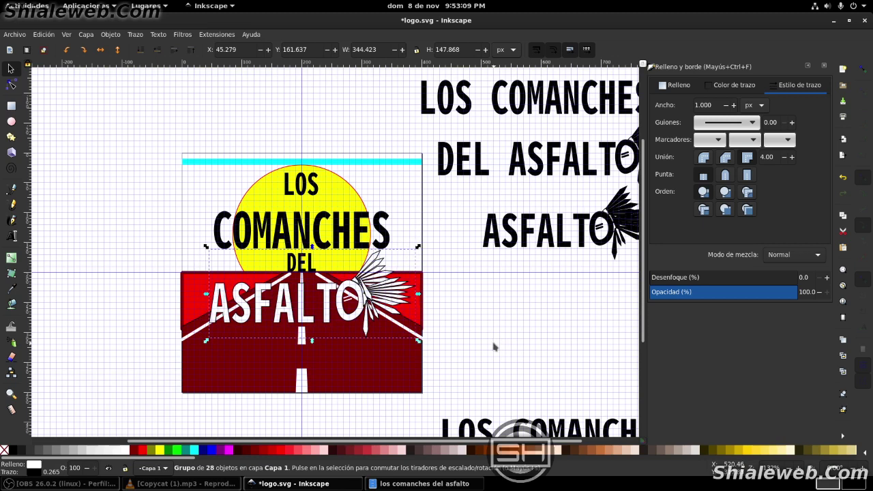
click(529, 345)
Return to Inkscape and save logo.svg via Archivo > Guardar
key(super)
click(356, 325)
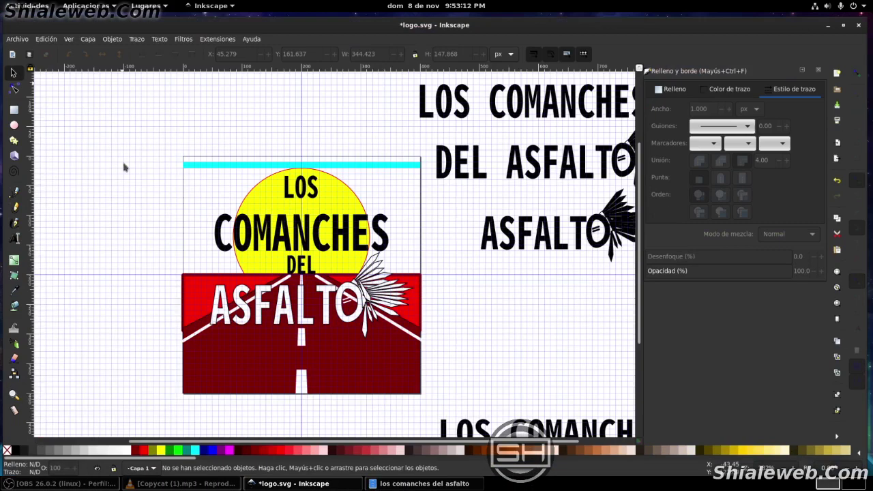
click(15, 35)
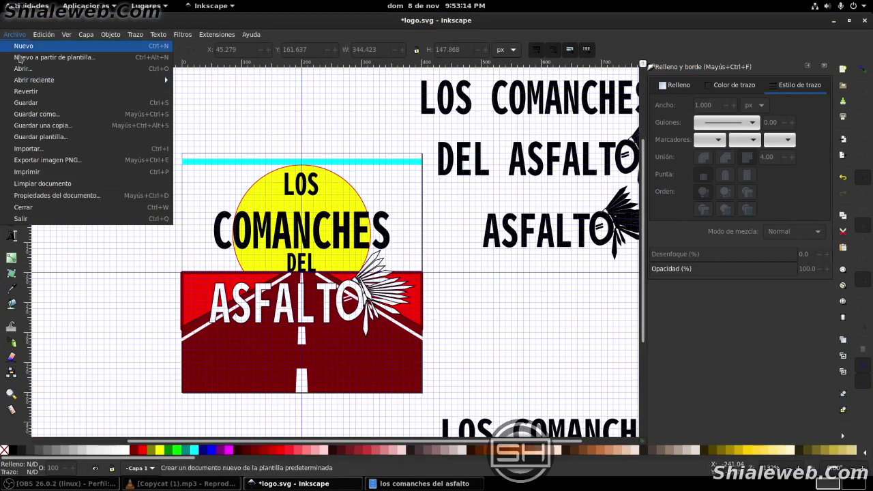
click(32, 104)
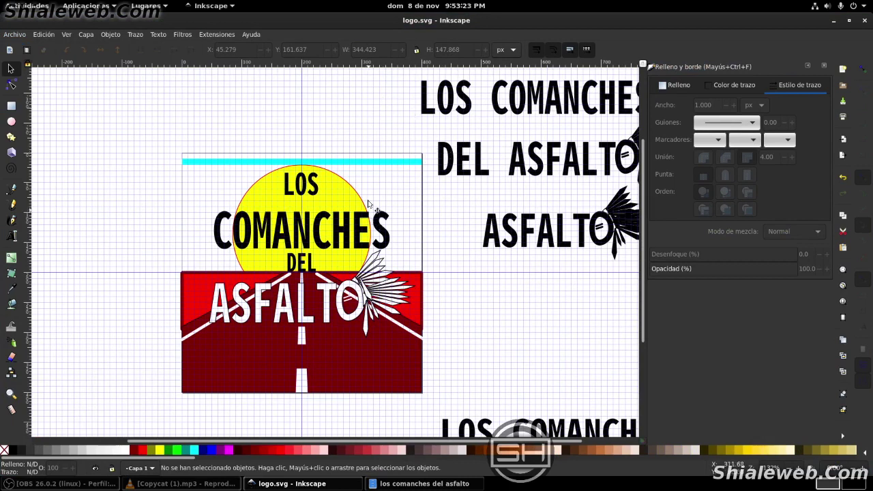
Stretch the cyan bar into a 400 × 187.929 px sky and lower it behind everything
click(376, 164)
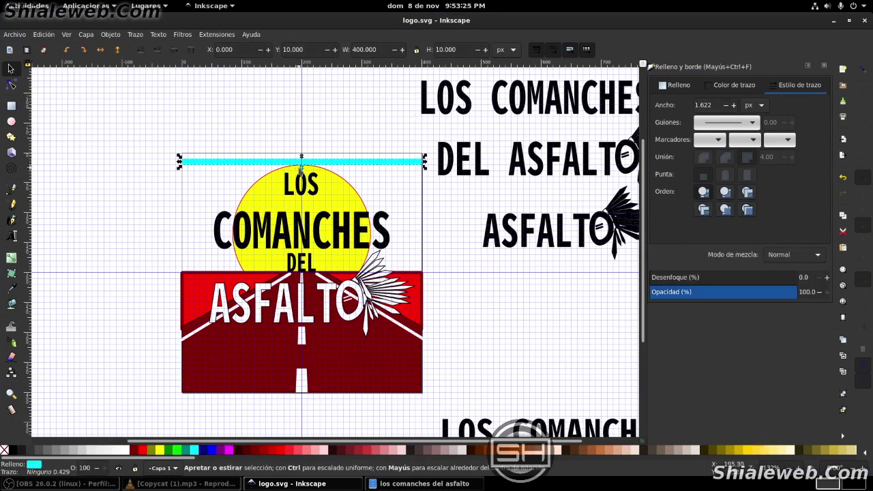
drag(302, 167, 302, 274)
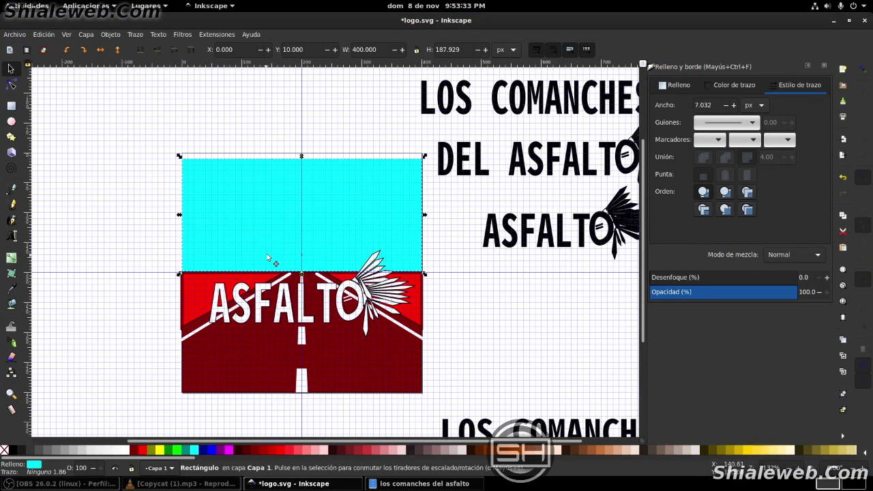
click(140, 49)
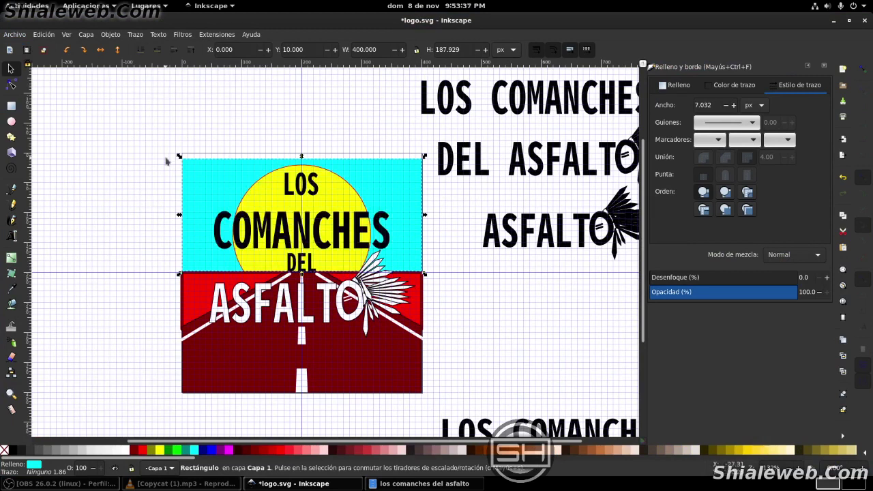
Fill COMANCHES red with a white outline, settling on a 2 px width
click(325, 216)
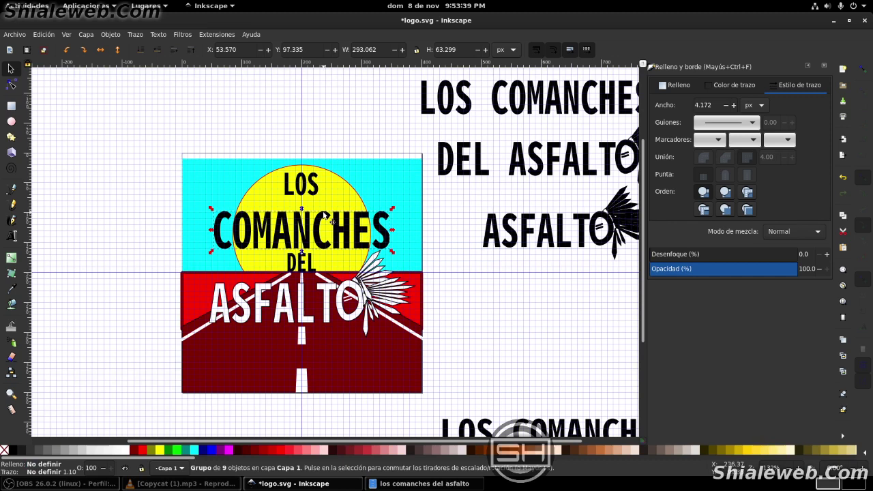
click(140, 452)
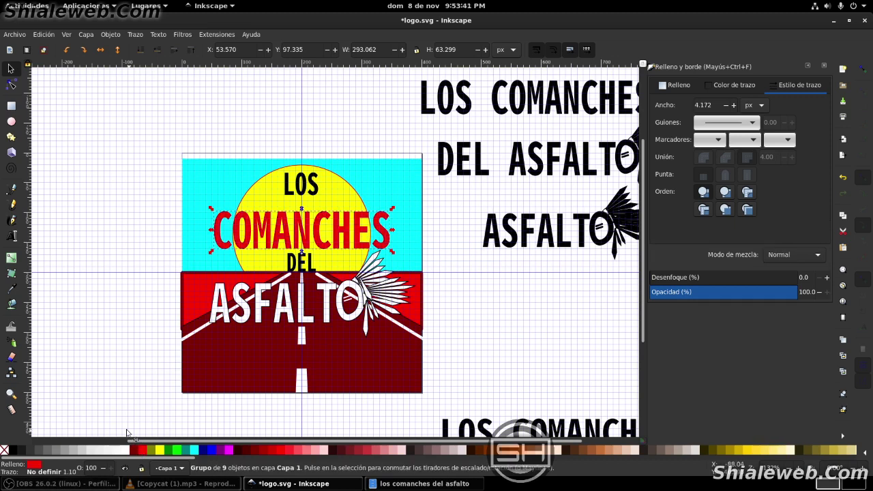
right_click(127, 447)
click(150, 403)
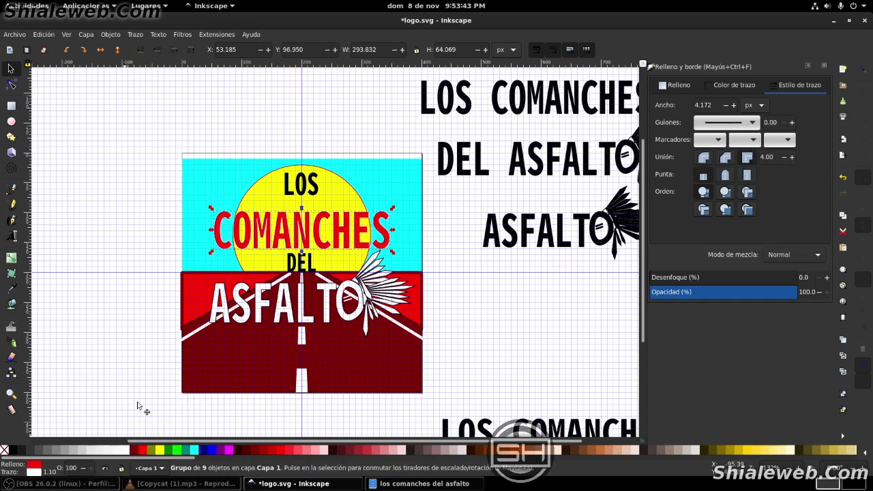
double_click(720, 105)
text(5)
key(Return)
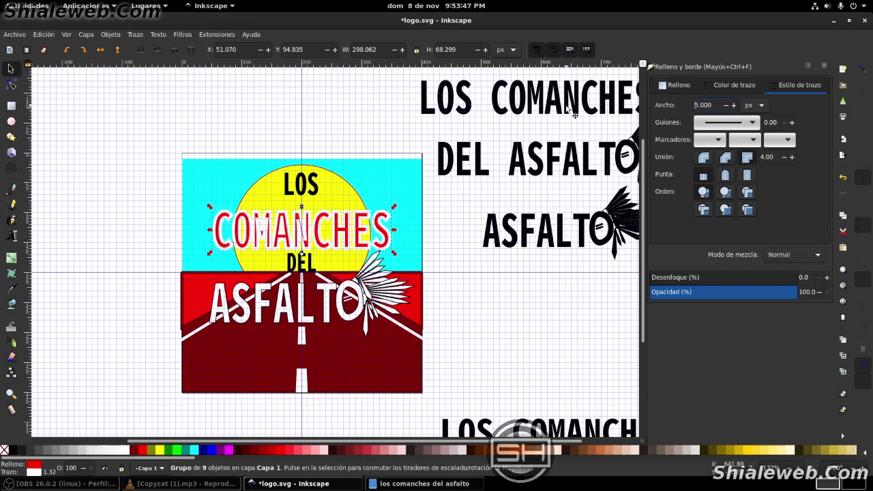
double_click(714, 106)
text(2)
key(Return)
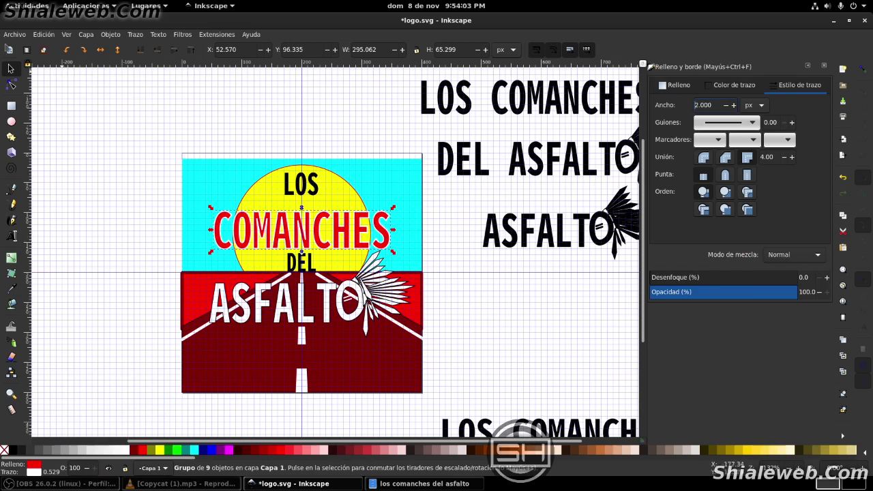
Save the logo via Archivo > Guardar
click(14, 35)
click(25, 103)
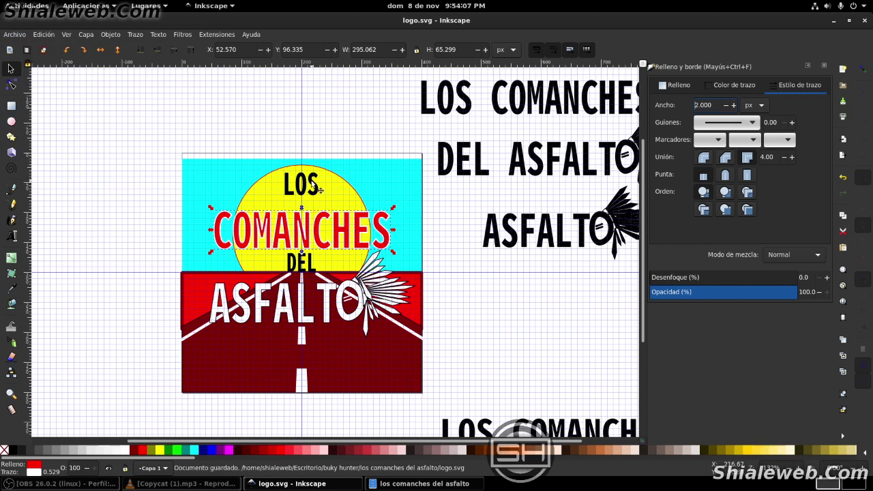
drag(312, 185, 321, 192)
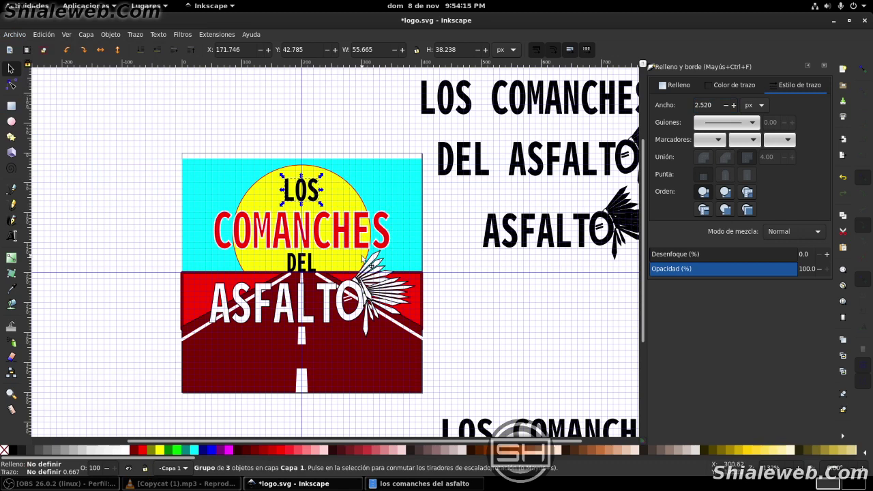
Nudge LOS down and give it a 2 px dark red outline
key(Down)
right_click(139, 451)
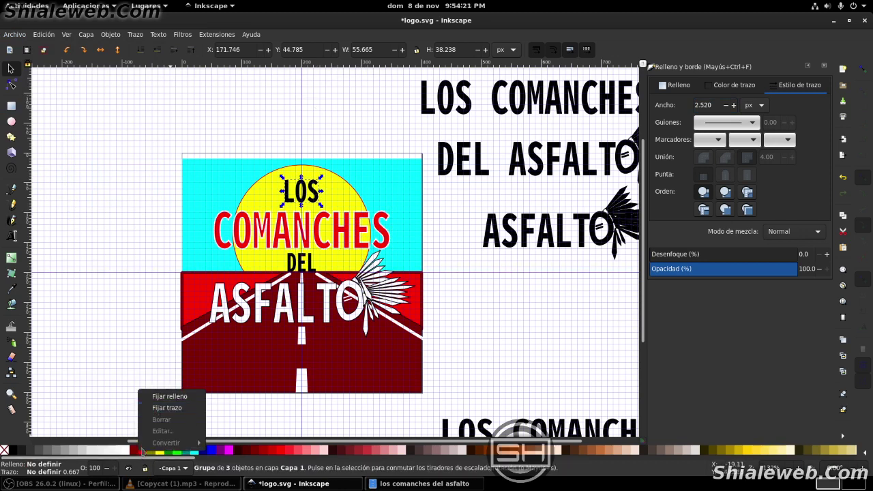
click(159, 407)
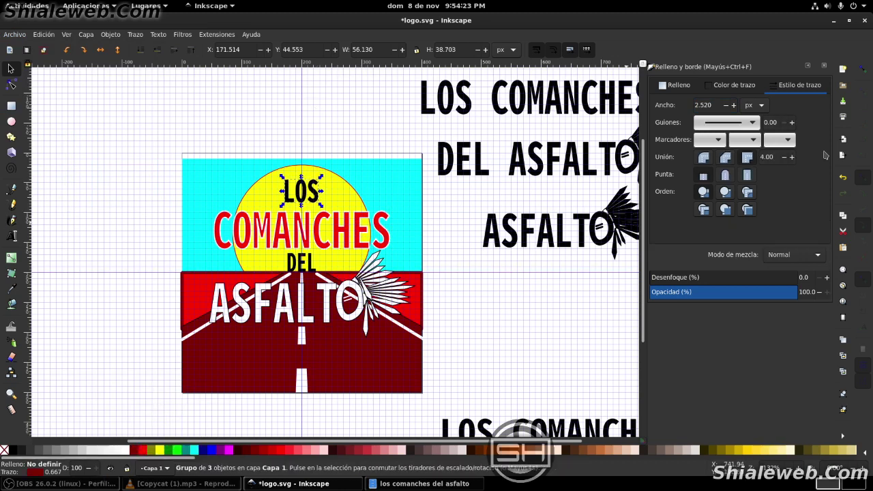
double_click(710, 104)
text(3.000)
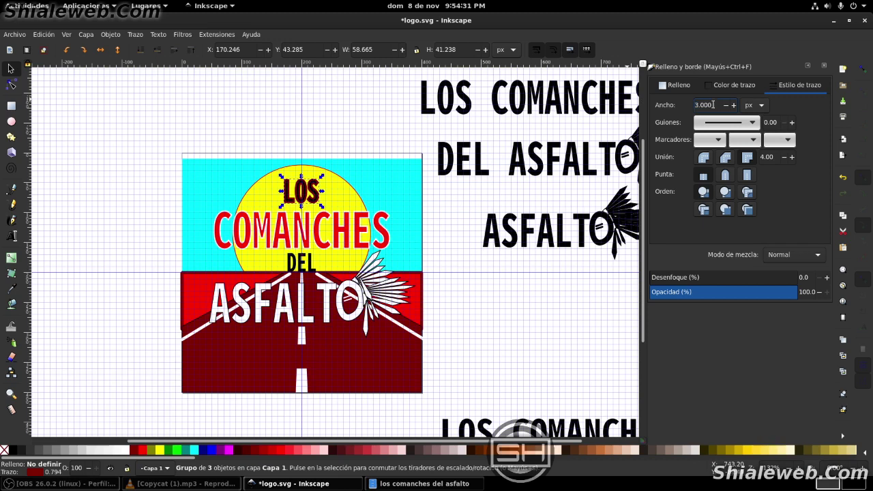
drag(714, 104, 653, 107)
text(2)
key(Return)
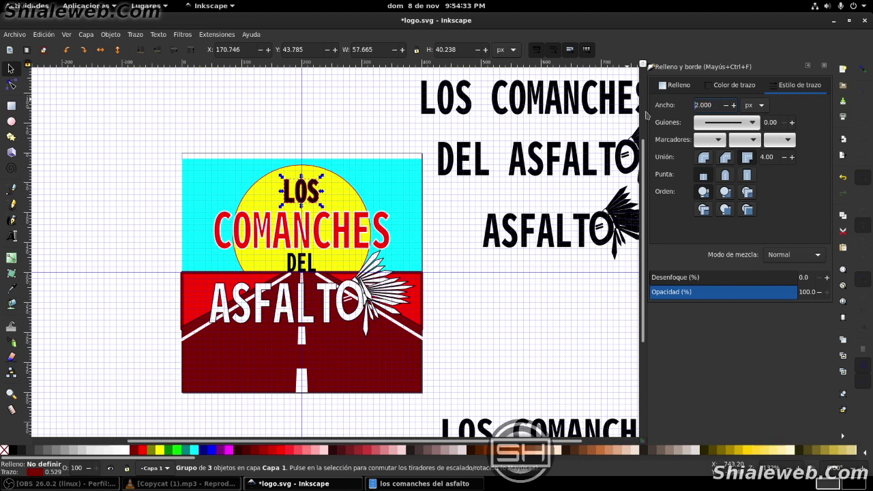
Give DEL a red outline, settling on a 1 px width
click(313, 260)
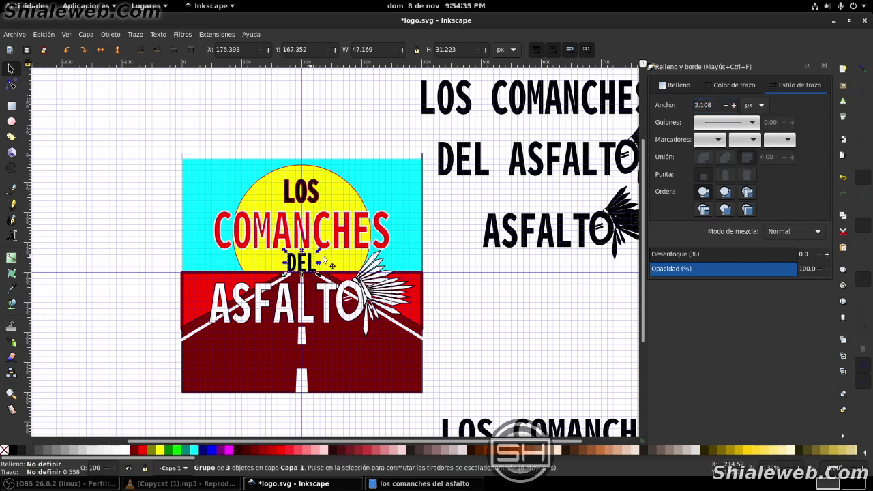
right_click(144, 451)
click(170, 408)
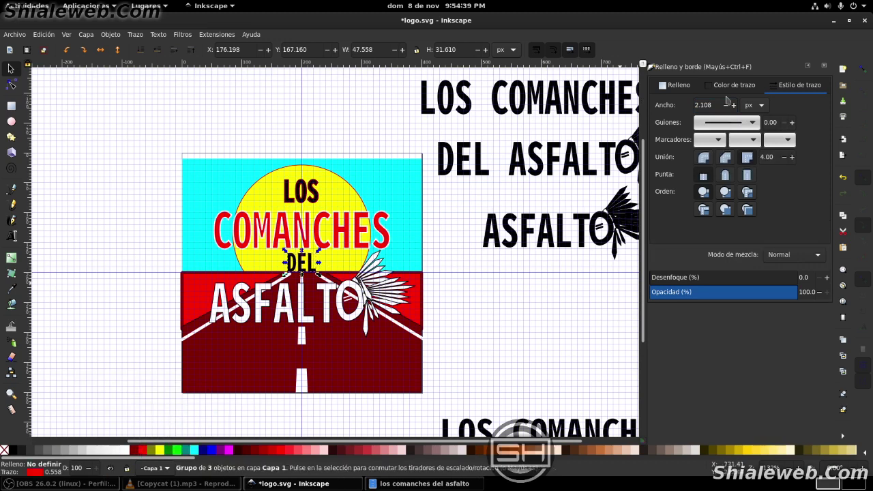
double_click(694, 104)
text(2)
key(Return)
double_click(718, 105)
text(1)
key(Return)
Save the logo to logo.svg, dismissing the Save As dialog
scroll(424, 320, down, 1)
scroll(425, 320, down, 1)
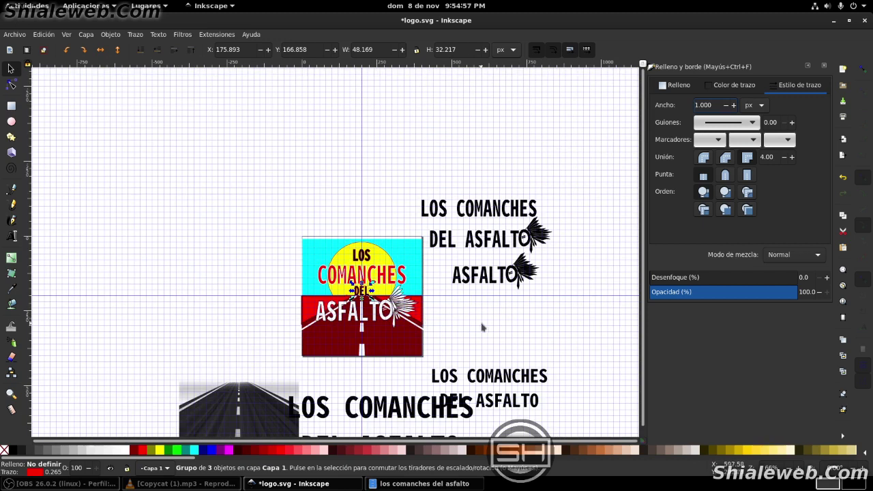
scroll(482, 325, up, 1)
scroll(478, 315, up, 1)
scroll(394, 303, down, 1)
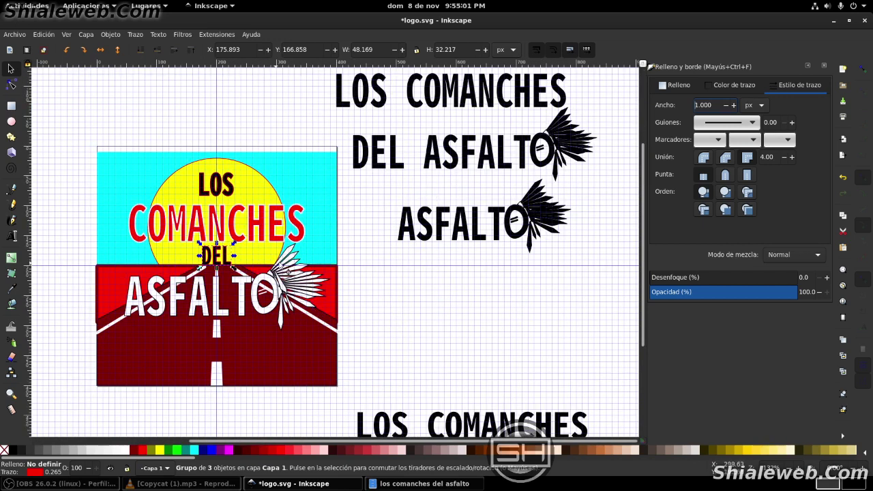
click(11, 35)
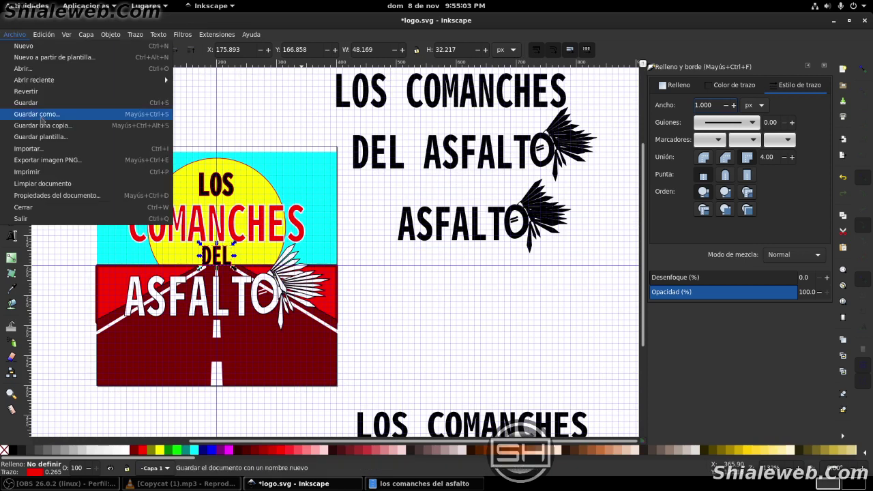
click(41, 117)
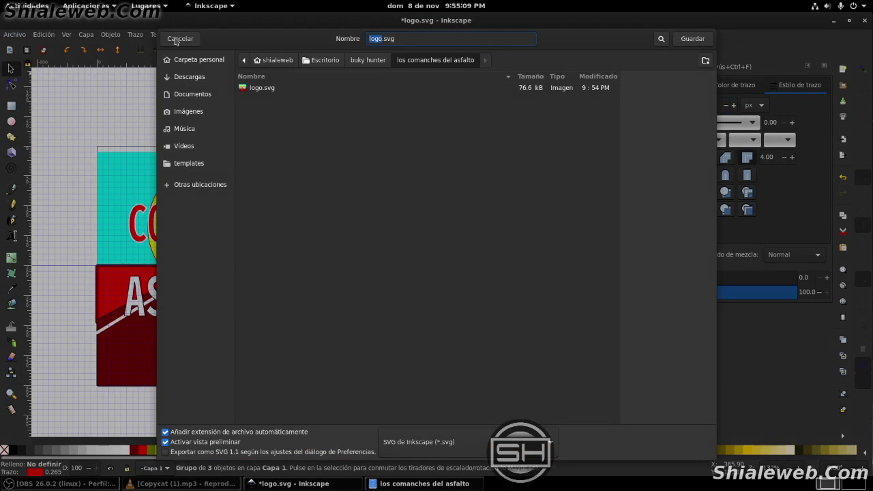
click(177, 38)
click(13, 34)
click(34, 107)
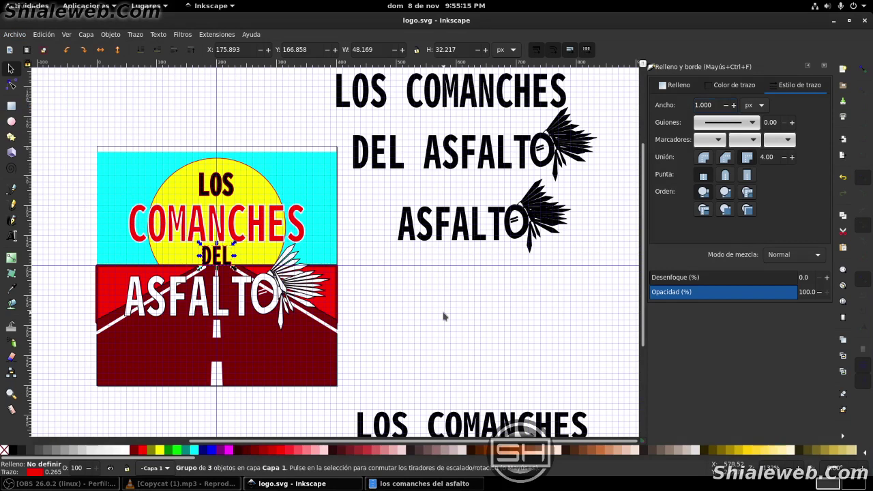
Stretch the cyan sky rectangle up to Y 0, making it 400 × 197.929 px
click(444, 316)
click(272, 161)
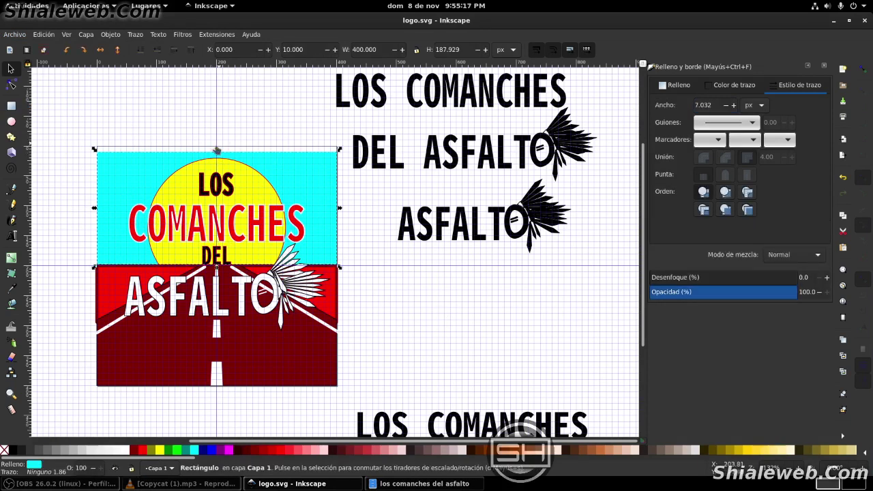
drag(217, 148, 219, 144)
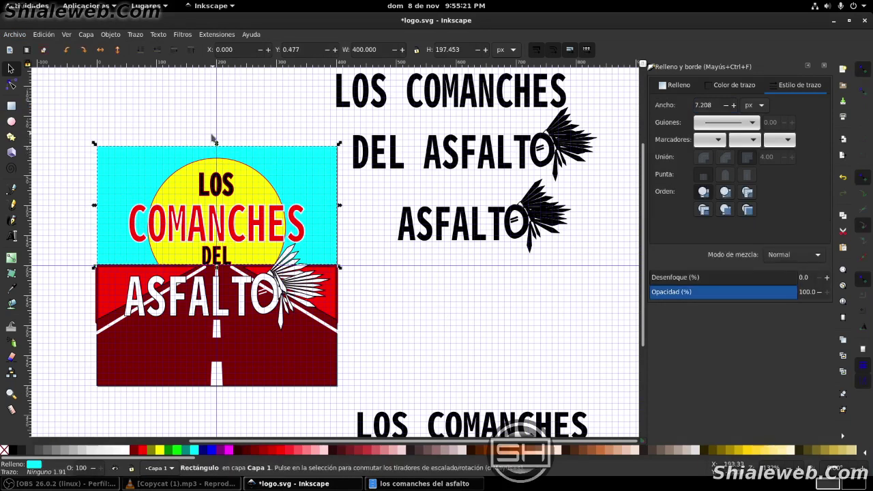
drag(216, 144, 216, 144)
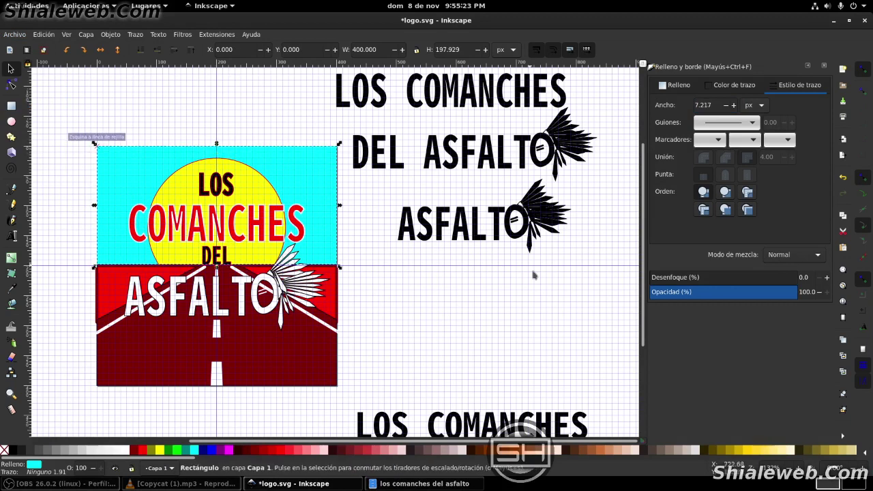
Thin the LOS outline to 1 px
click(446, 335)
scroll(387, 229, down, 2)
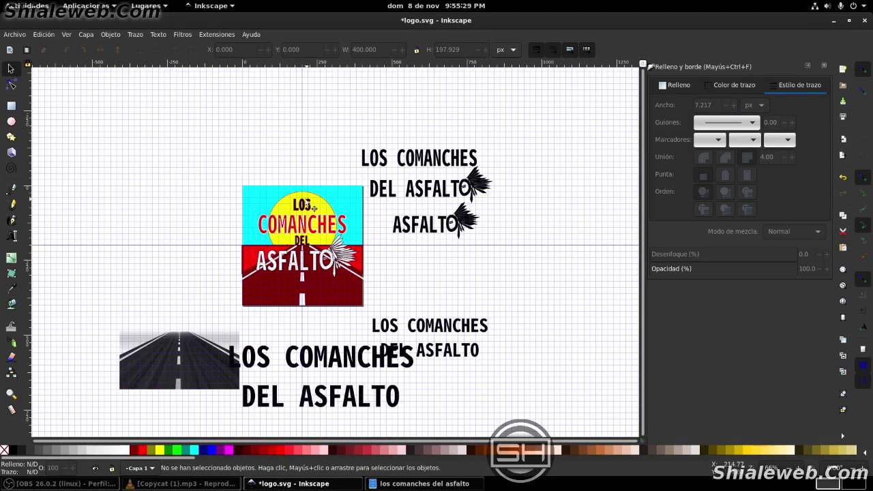
click(311, 205)
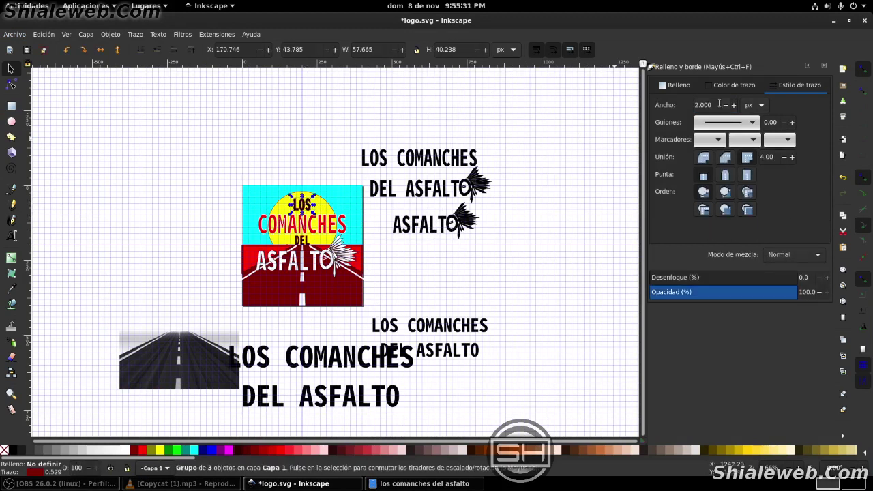
double_click(719, 105)
text(1)
key(Return)
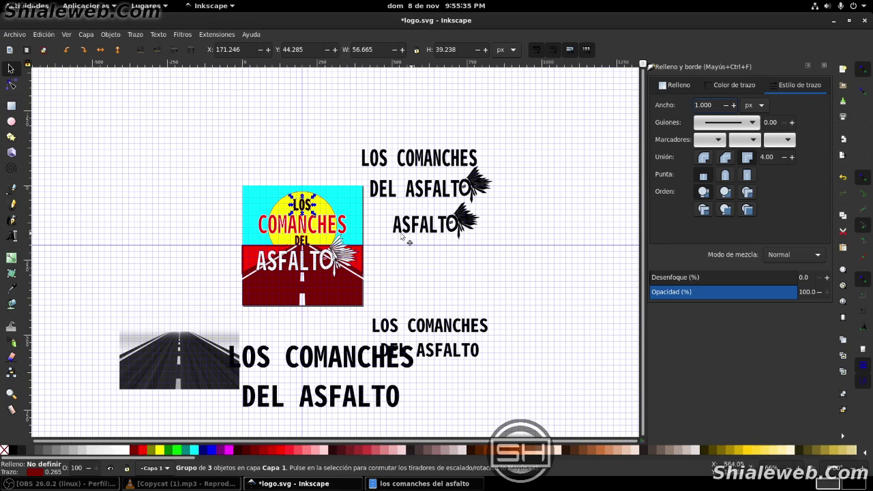
Stretch LOS wider and fine-tune its position with the arrow keys
scroll(335, 223, down, 1)
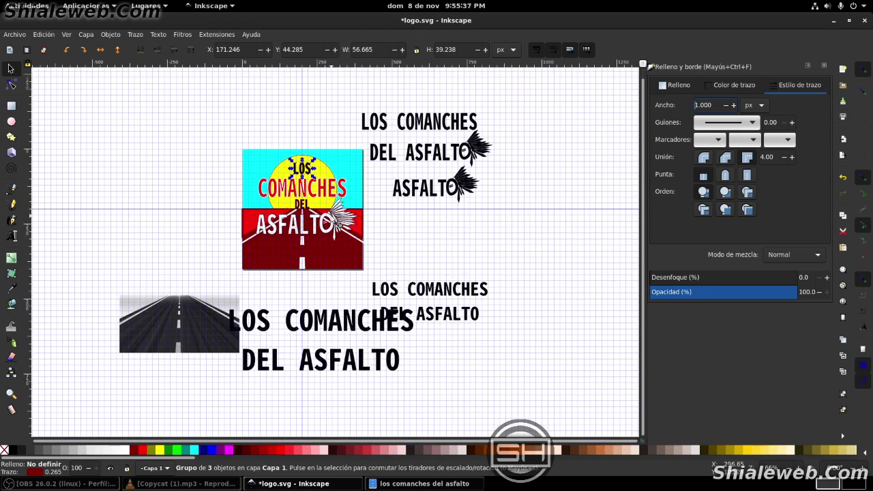
ctrl+scroll(332, 218, up, 2)
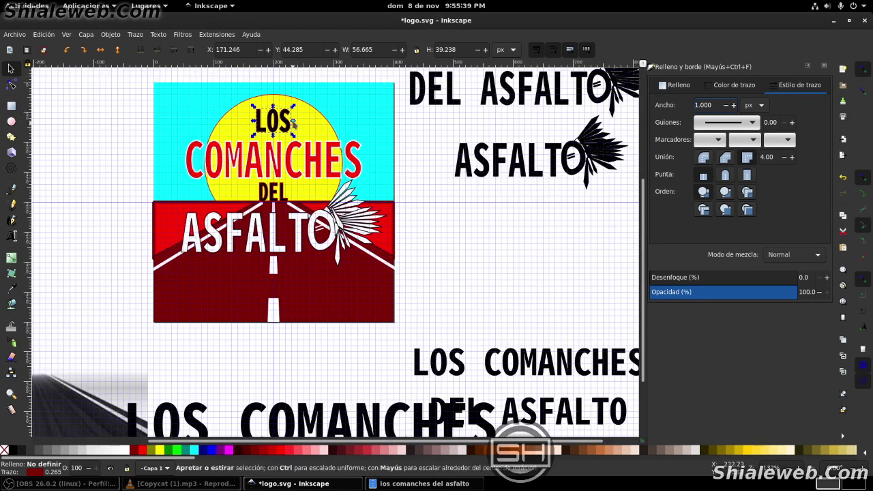
drag(294, 123, 303, 124)
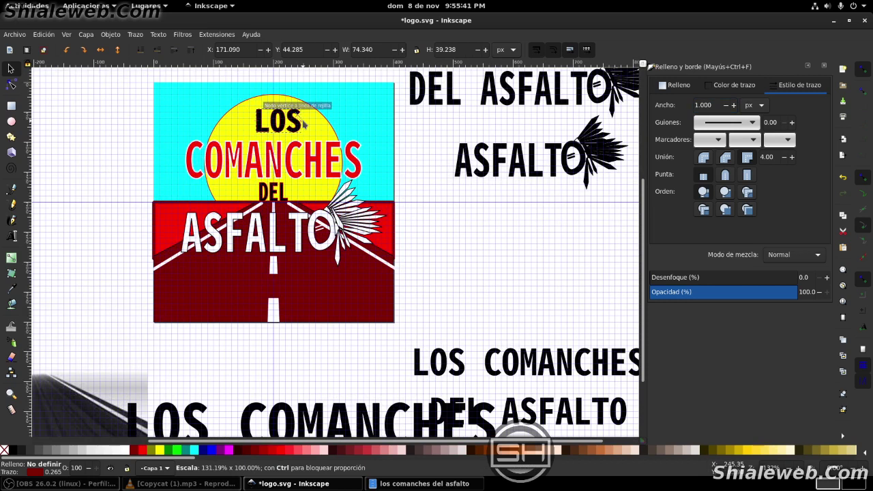
drag(305, 124, 311, 124)
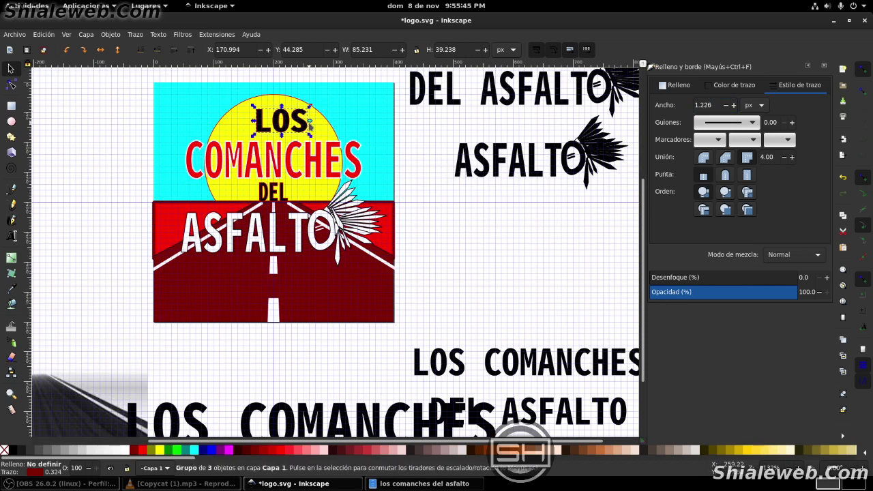
key(Left)
key(Left)
key(Left)
key(Left)
key(Left)
key(Left)
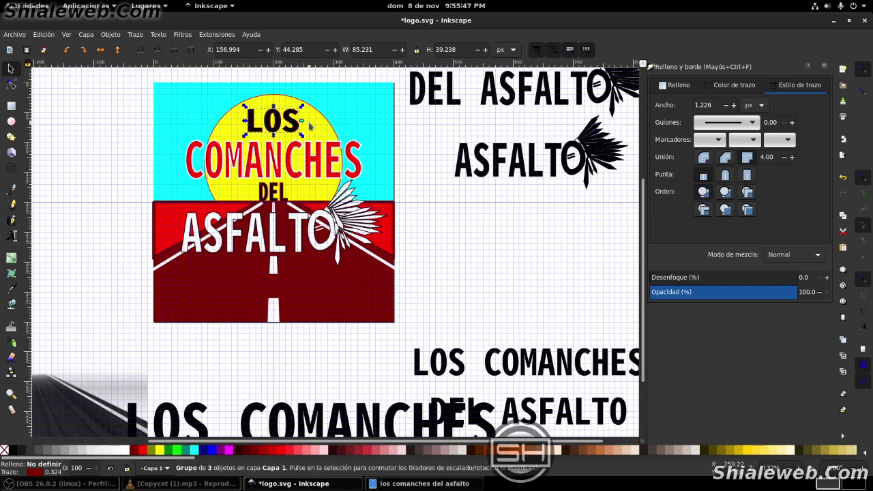
key(Left)
key(Left)
key(Right)
key(Down)
key(Right)
key(Up)
key(Left)
Enlarge DEL proportionally and shift it slightly right
click(294, 171)
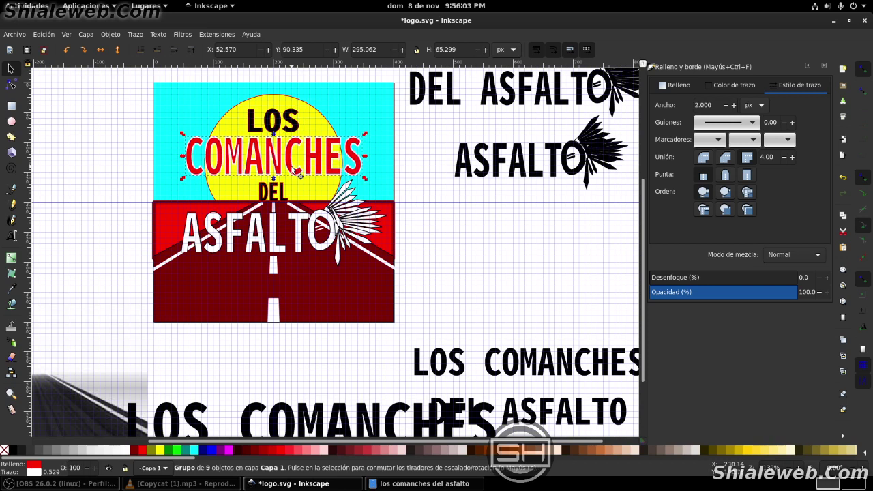
click(294, 191)
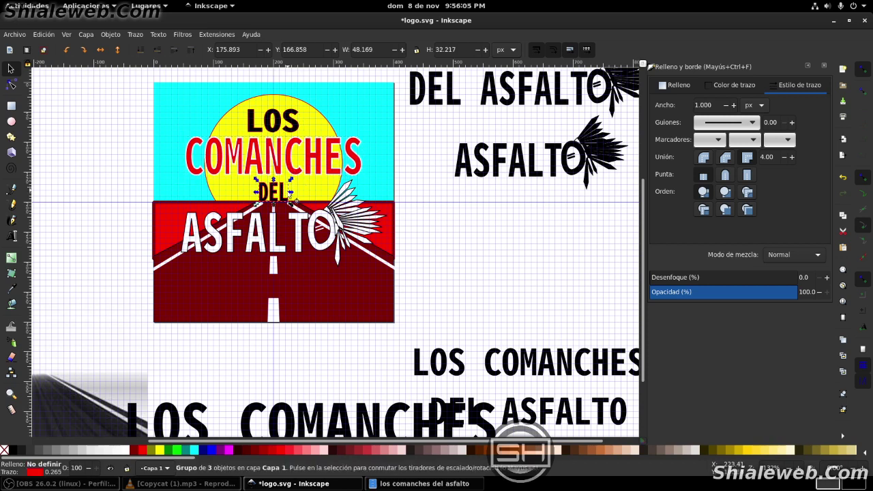
drag(291, 193, 298, 194)
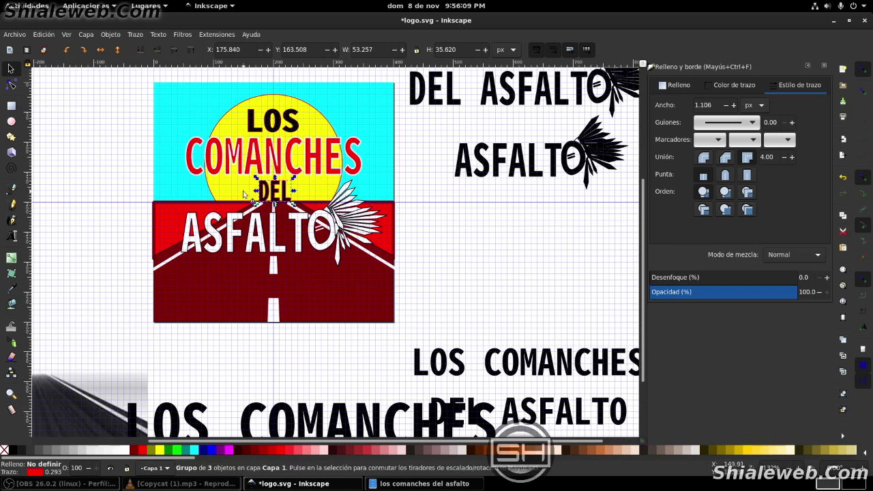
drag(255, 193, 250, 195)
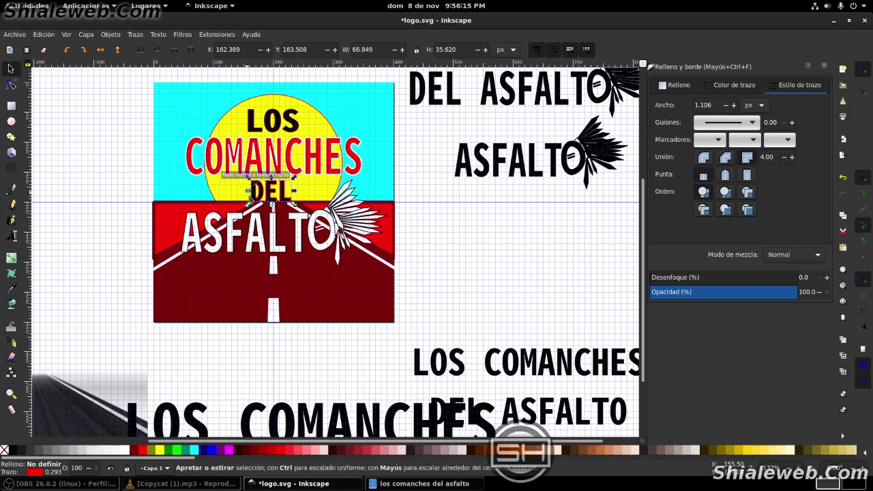
key(Right)
key(Right)
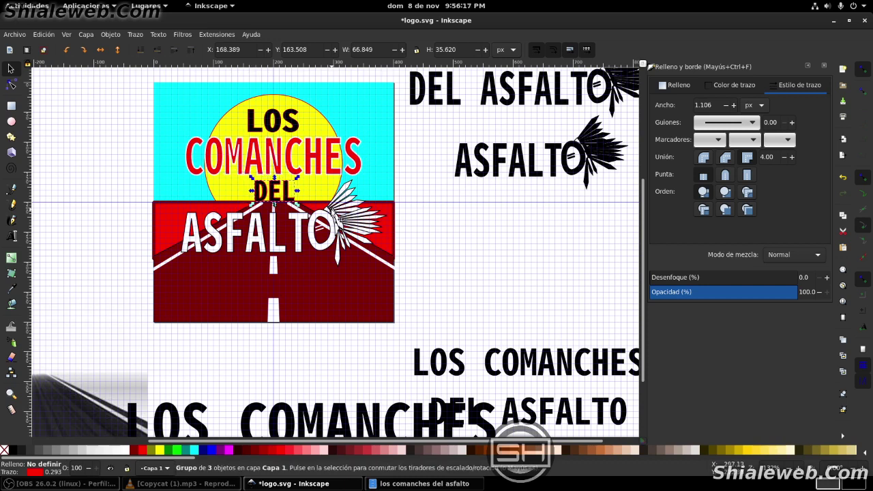
key(Right)
key(Right)
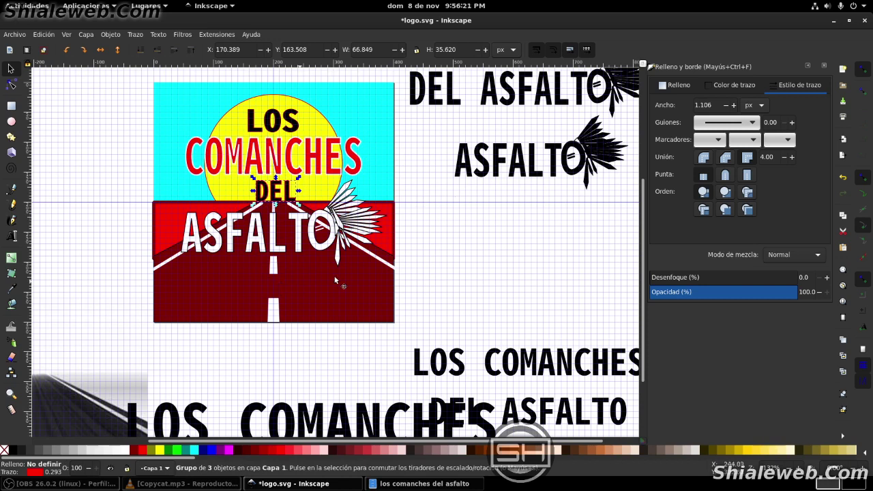
Raise LOS slightly
click(294, 121)
key(Up)
key(Up)
key(Up)
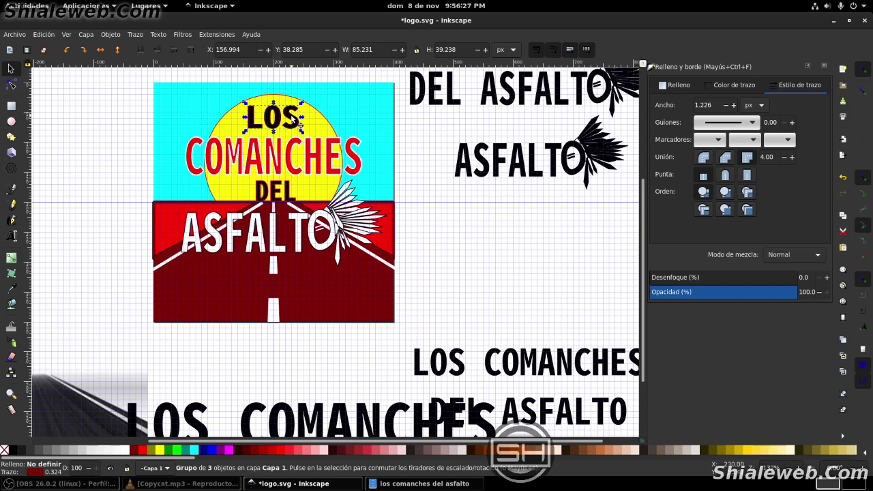
key(Up)
key(Up)
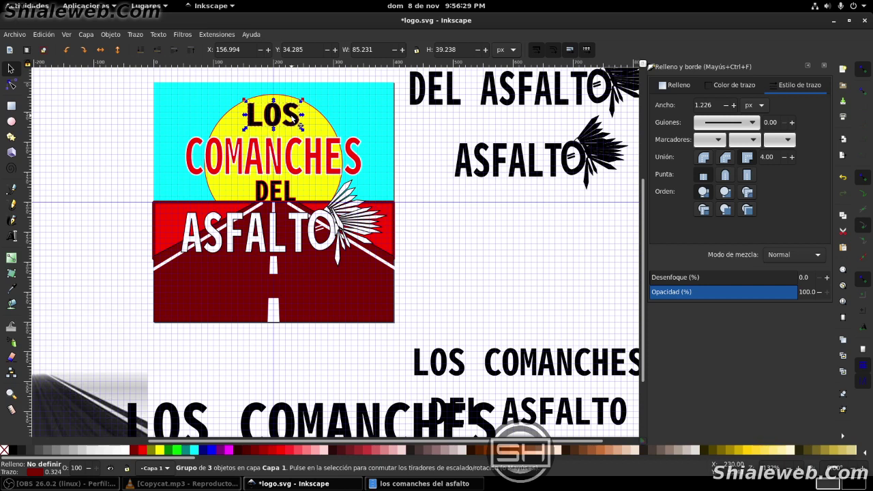
key(Down)
key(Down)
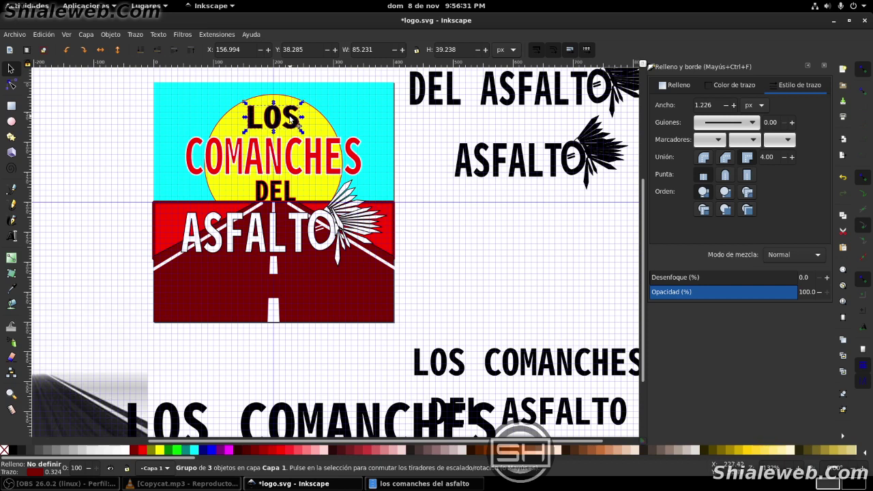
scroll(372, 214, down, 2)
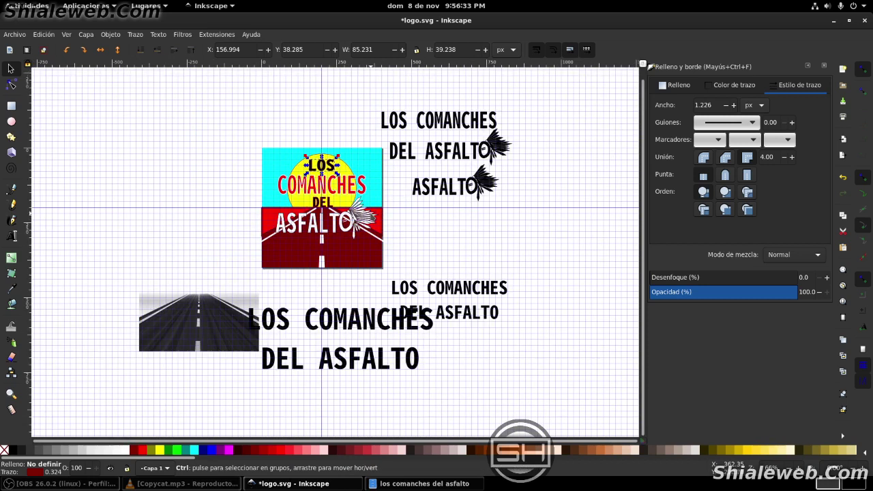
key(Escape)
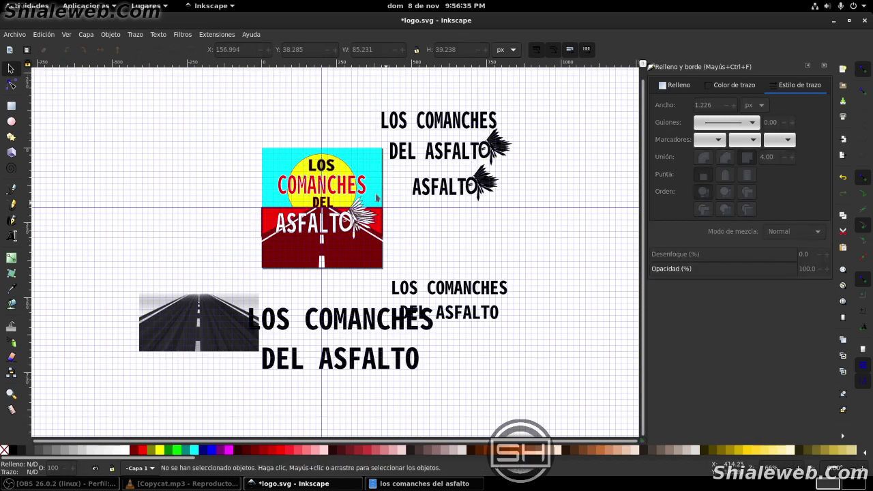
Give COMANCHES a red outline
click(358, 189)
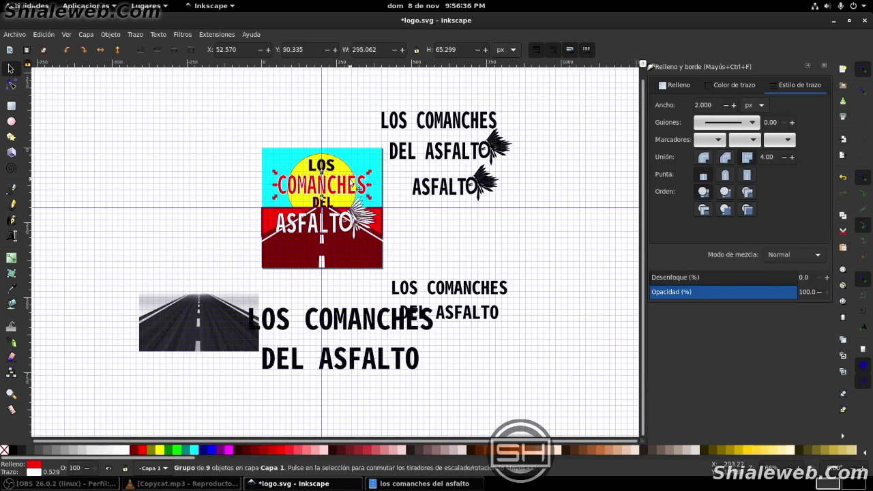
right_click(142, 450)
click(157, 411)
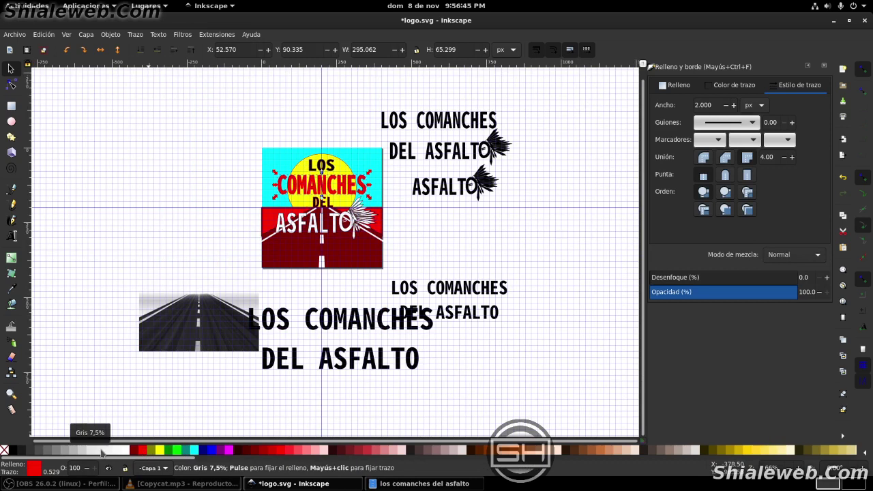
right_click(23, 450)
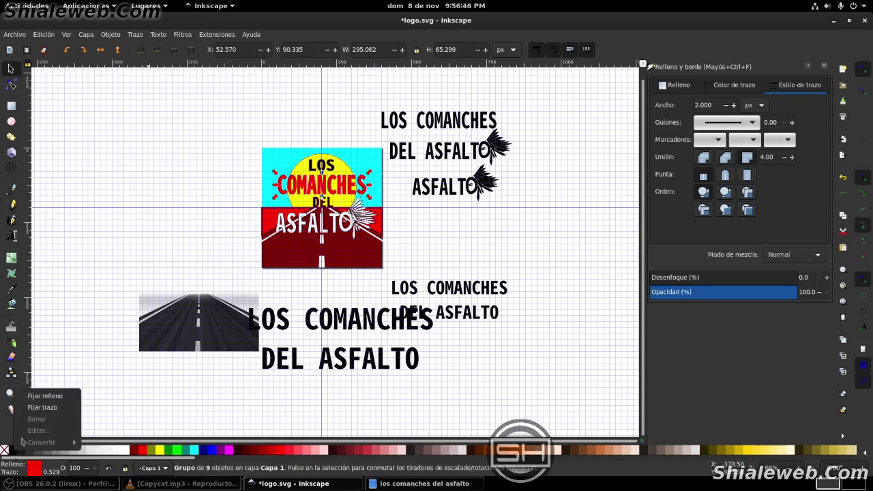
click(48, 408)
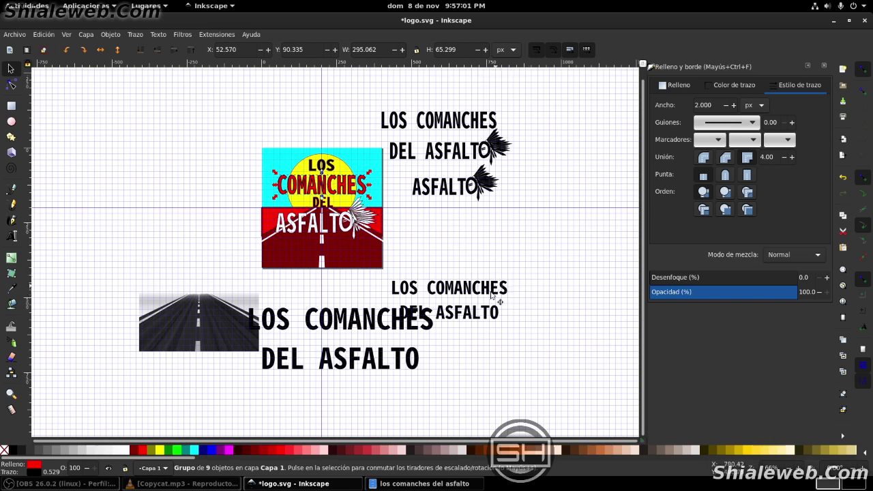
click(440, 222)
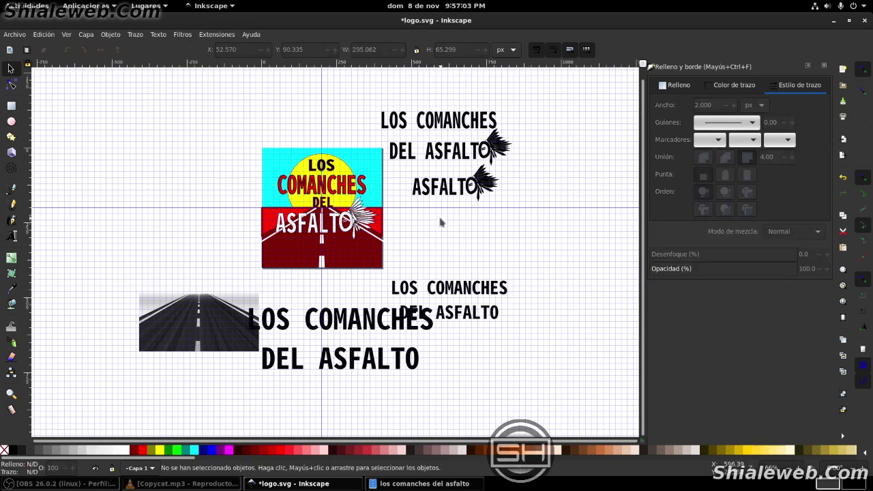
key(ctrl+s)
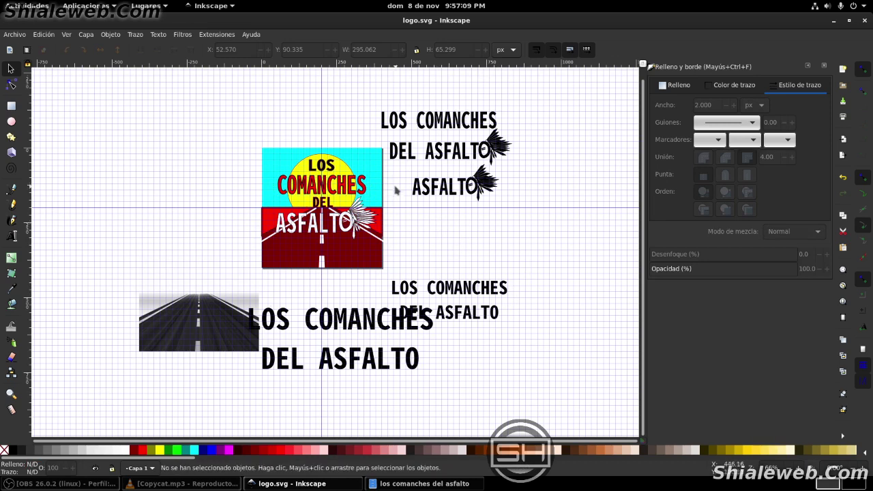
key(ctrl)
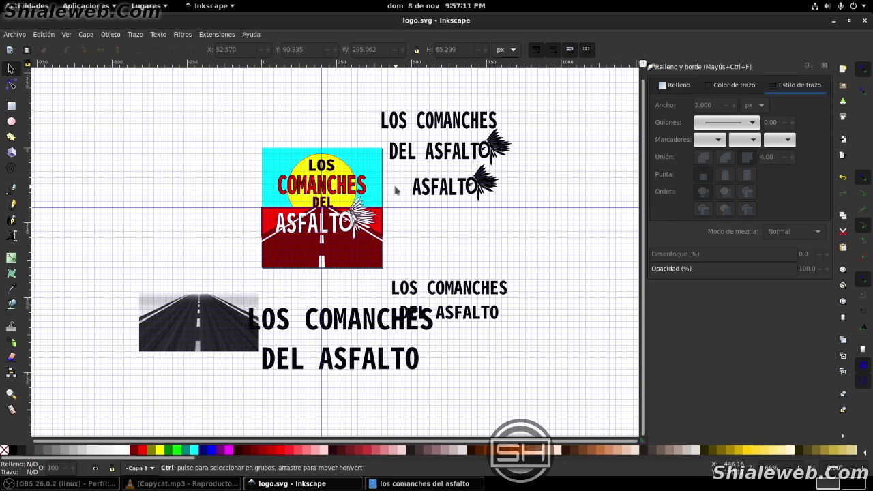
scroll(395, 190, up, 1)
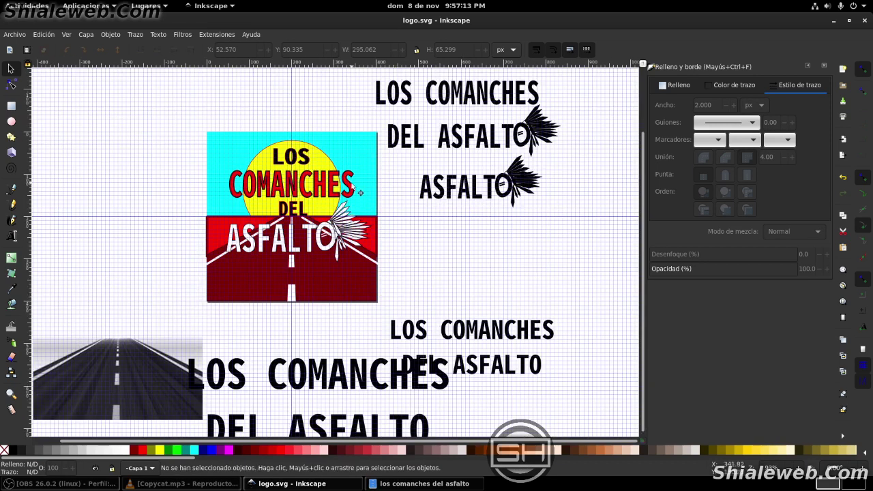
Delete the leftover road photo and the two spare title text copies
click(162, 389)
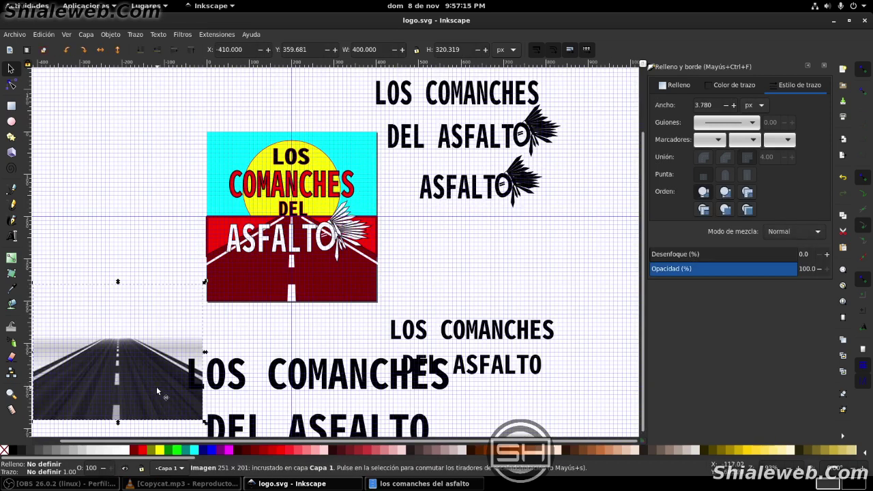
key(Delete)
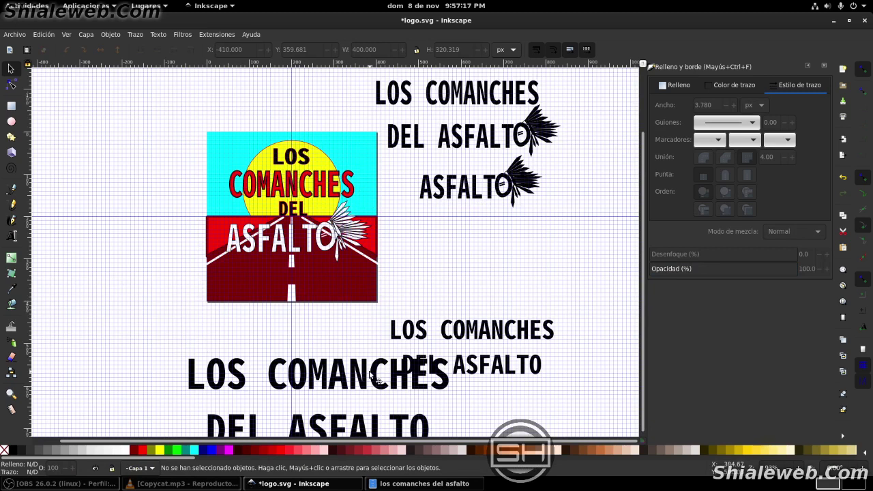
click(371, 375)
key(Delete)
click(510, 339)
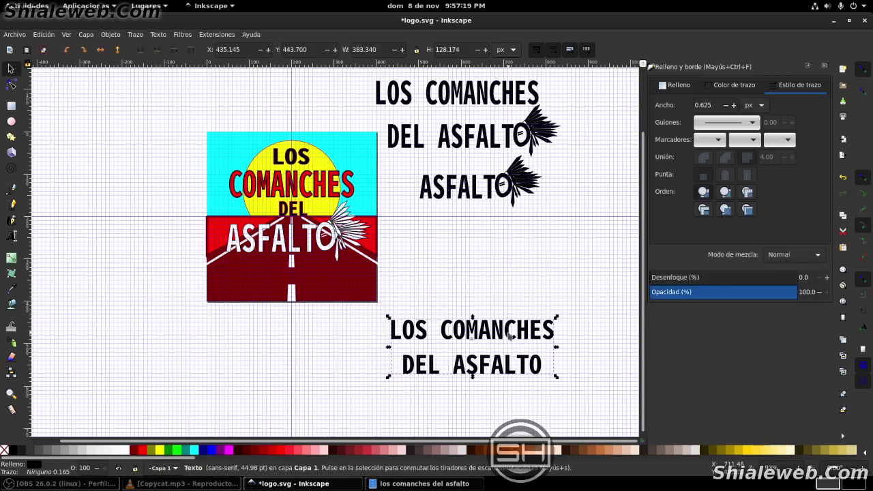
key(Delete)
Delete the spare ASFALTO title group at the top right
scroll(524, 294, down, 3)
scroll(525, 292, up, 2)
scroll(525, 292, up, 3)
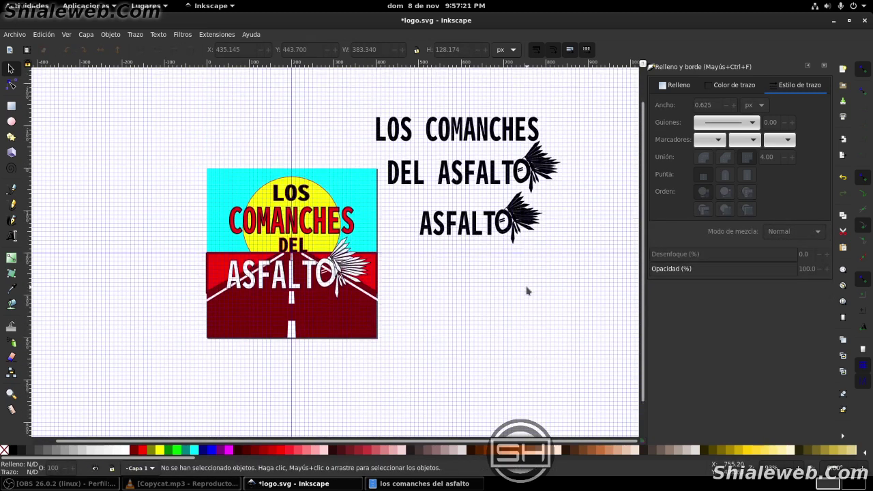
scroll(526, 290, up, 1)
click(497, 150)
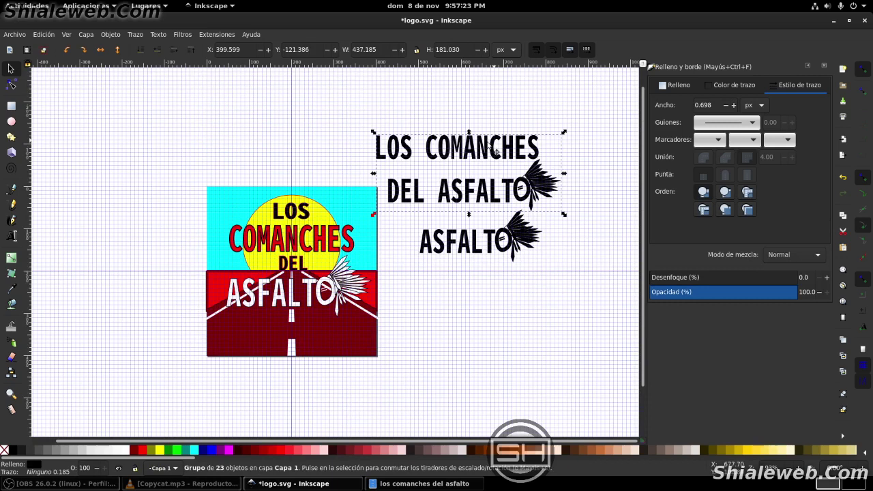
drag(496, 148, 503, 162)
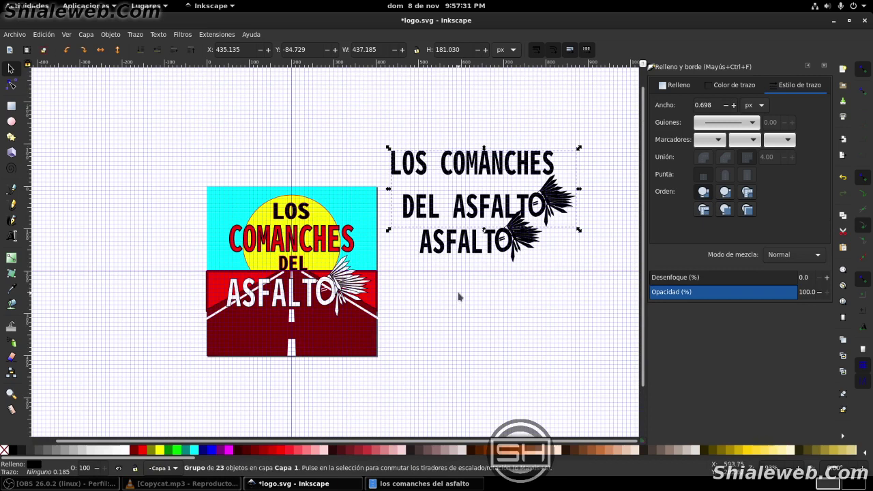
key(ctrl+z)
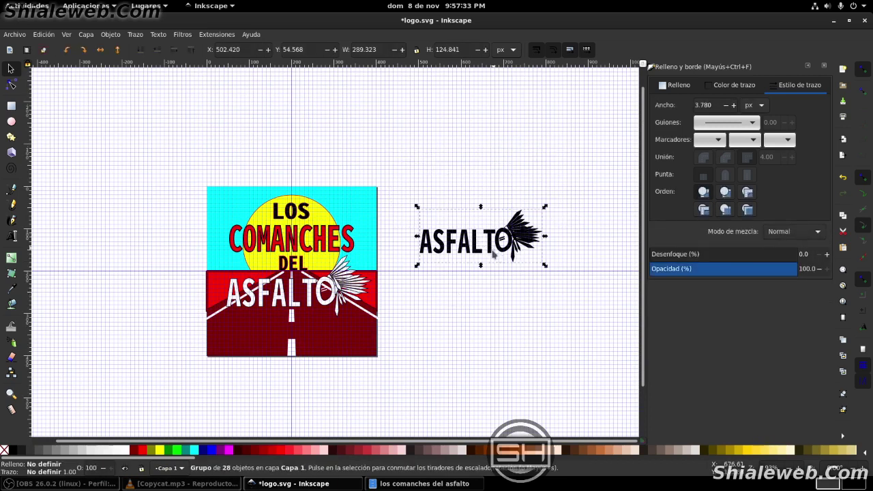
key(Delete)
Save logo.svg, hide the canvas grid, and recentre the view on the logo
click(13, 35)
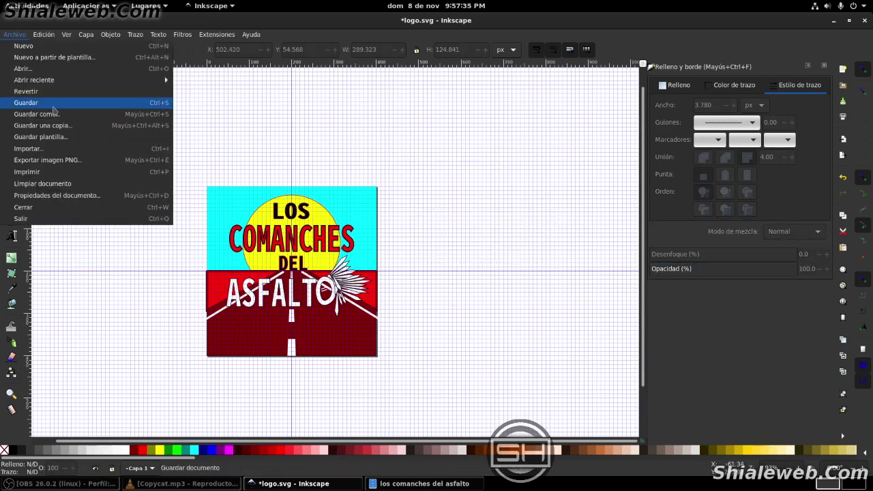
click(54, 103)
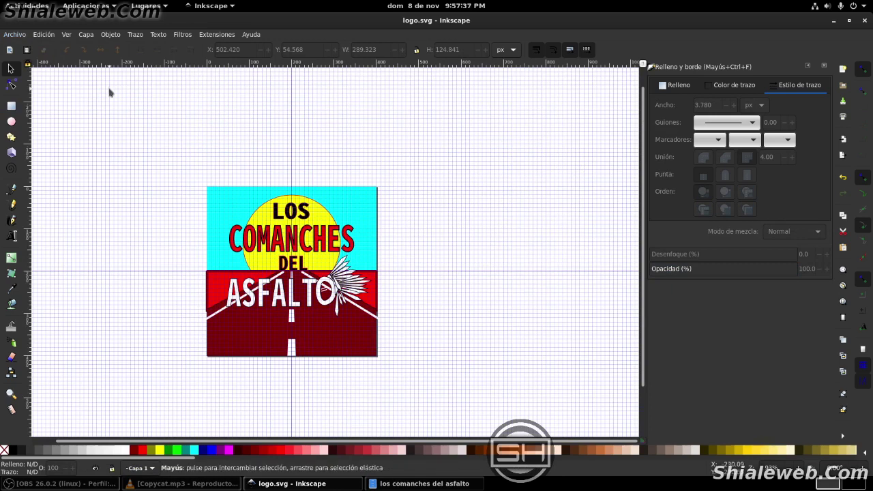
key(numbersign)
drag(284, 223, 324, 188)
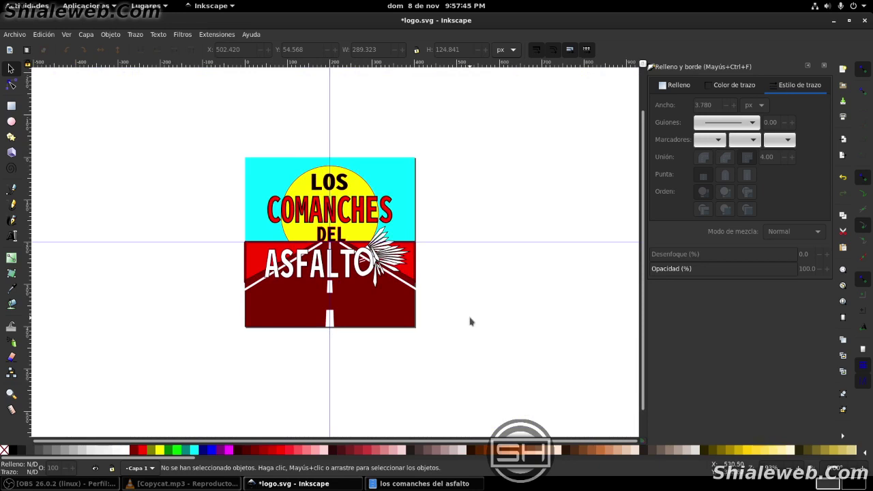
click(8, 35)
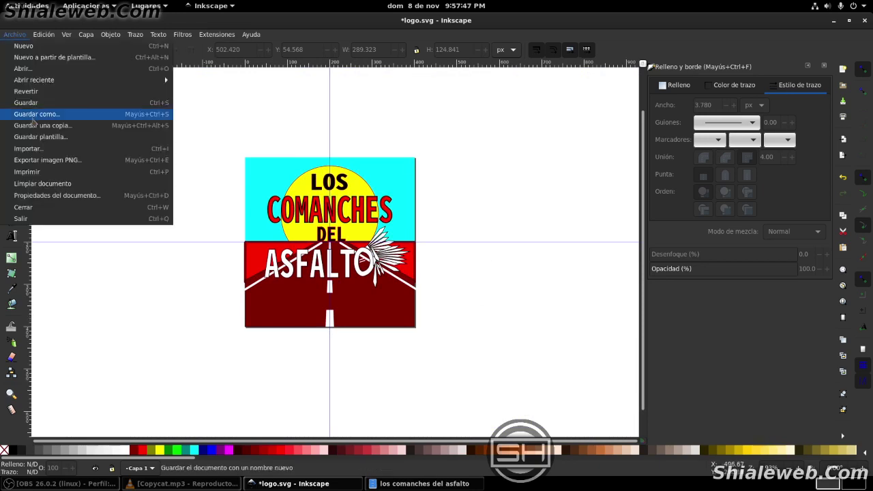
click(41, 103)
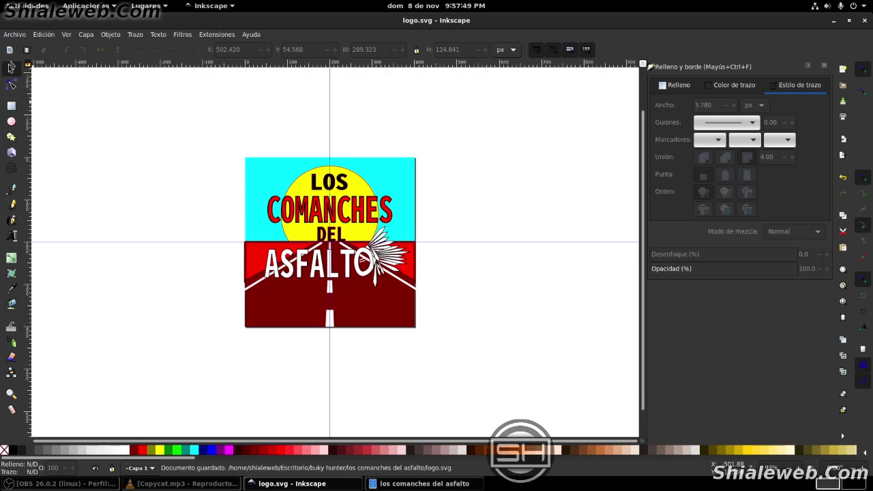
click(21, 34)
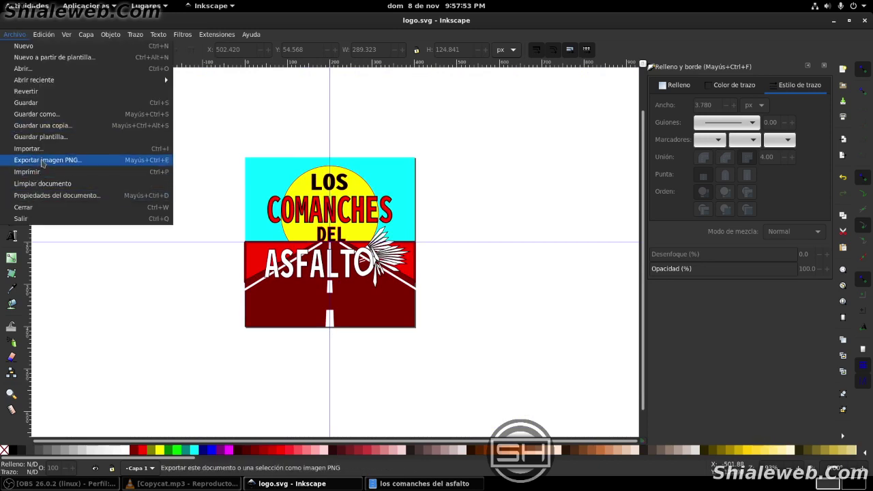
Export the whole 400×400 page as logo.png
click(42, 161)
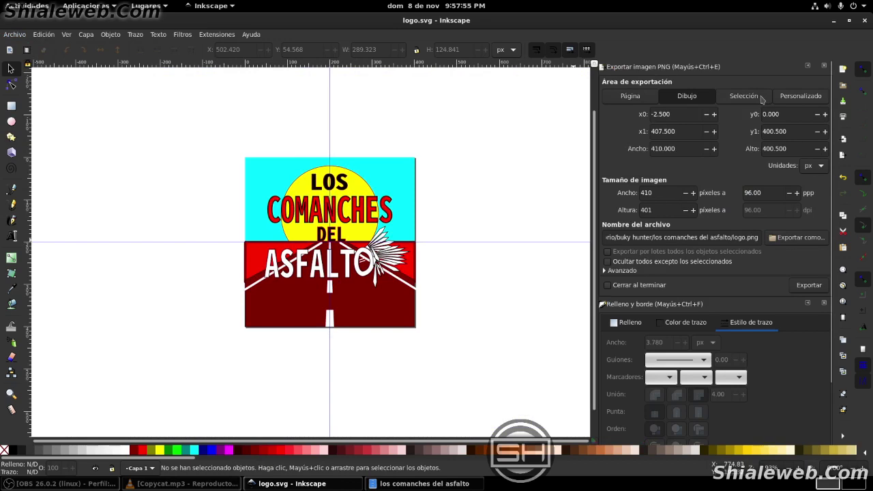
click(616, 100)
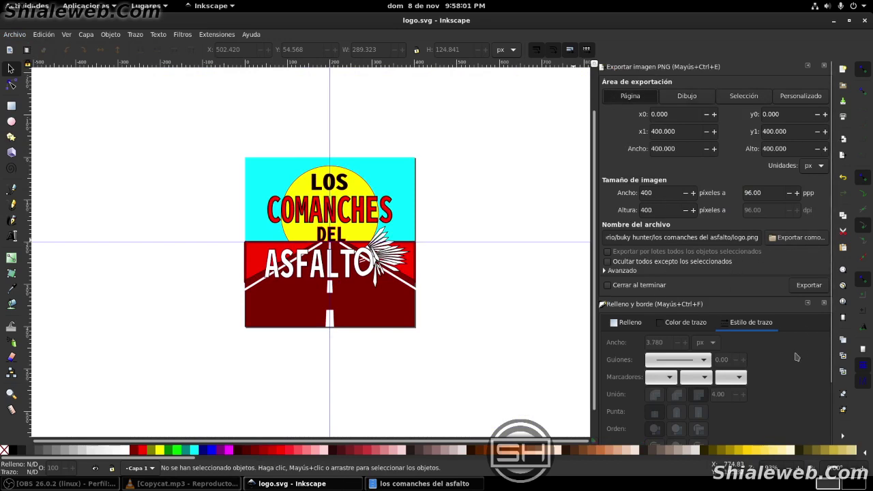
click(808, 285)
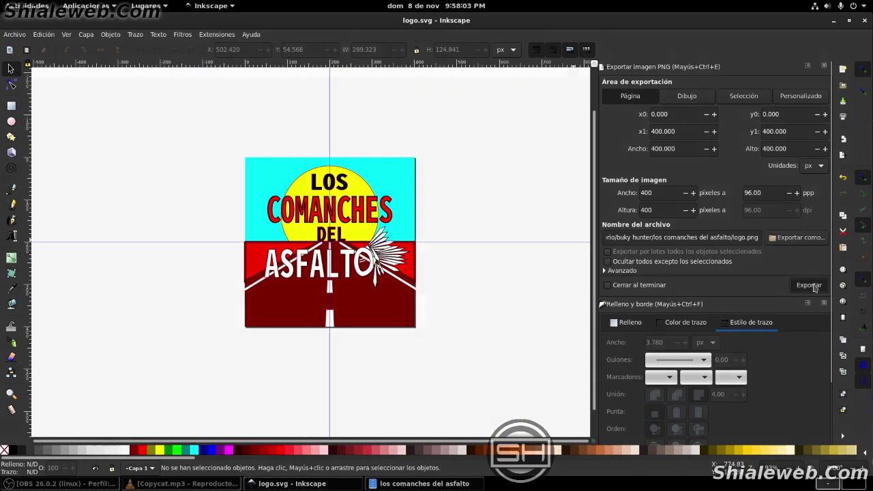
Cancel the Revert prompt and save logo.svg again
click(15, 34)
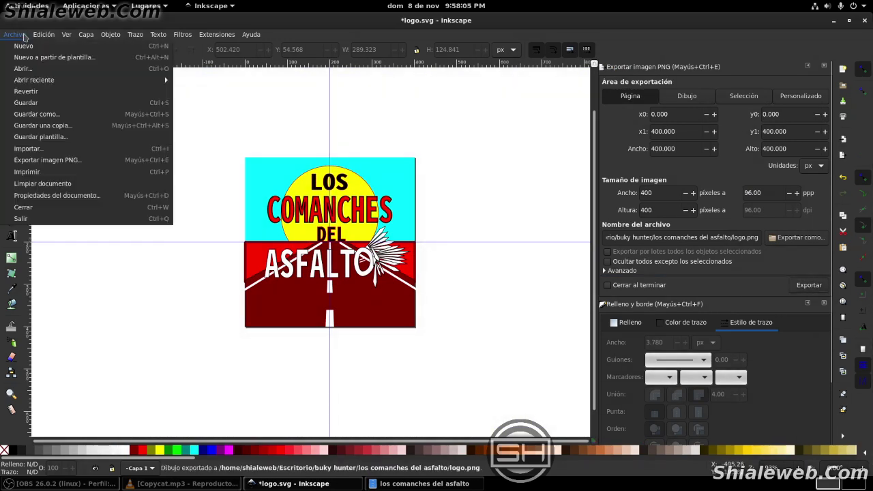
click(27, 111)
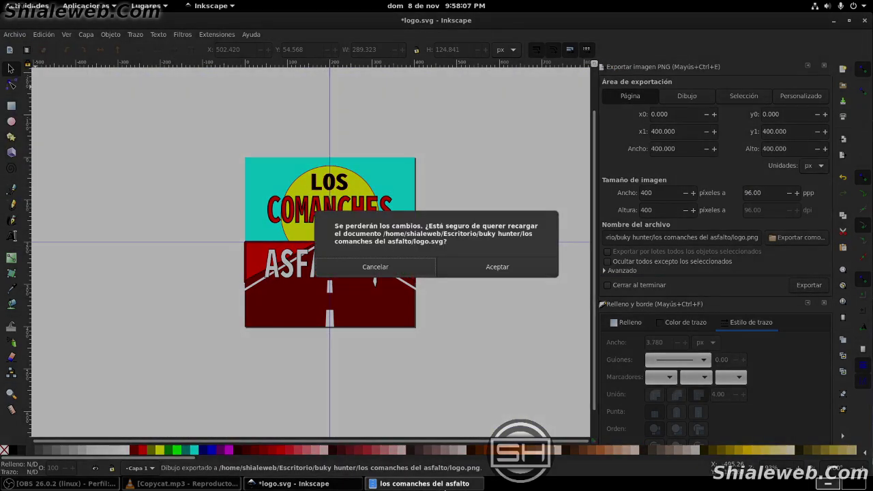
click(374, 267)
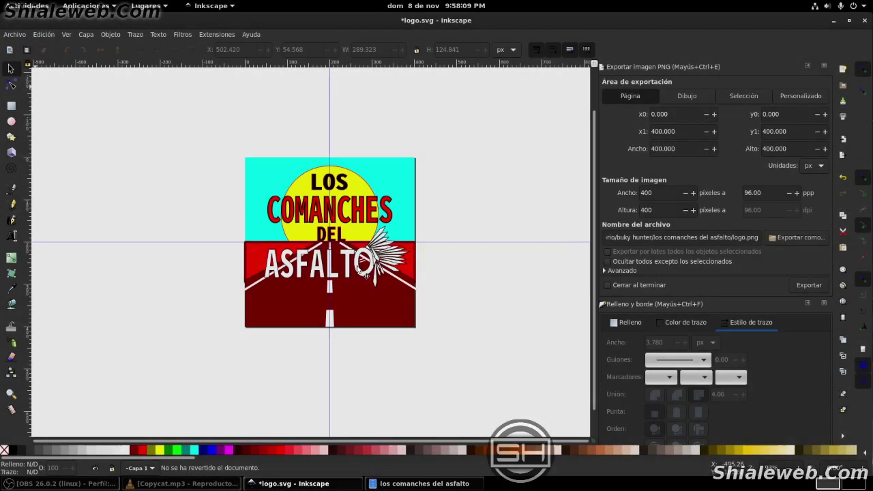
click(14, 34)
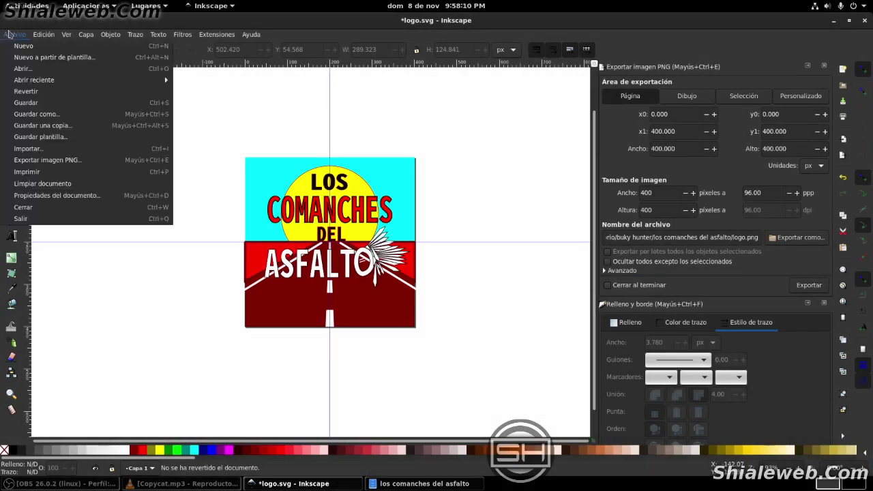
click(29, 102)
Open logo.png from the logo folder with Gwenview
click(437, 483)
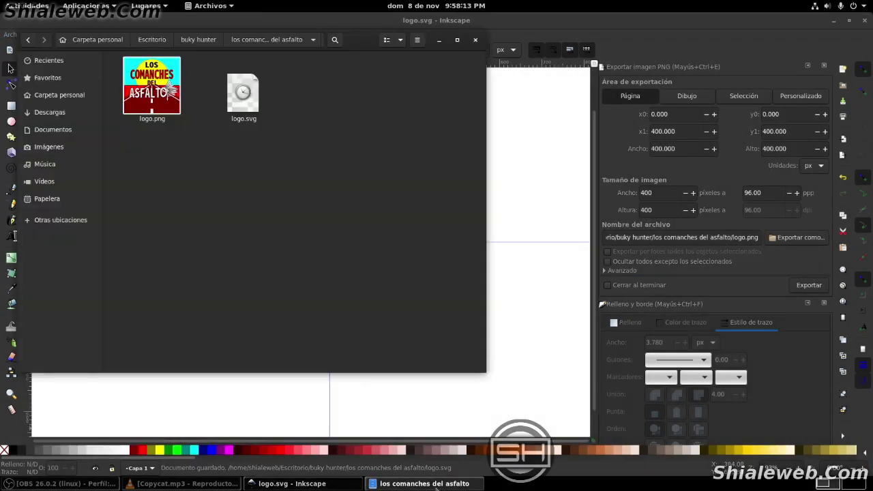
right_click(161, 92)
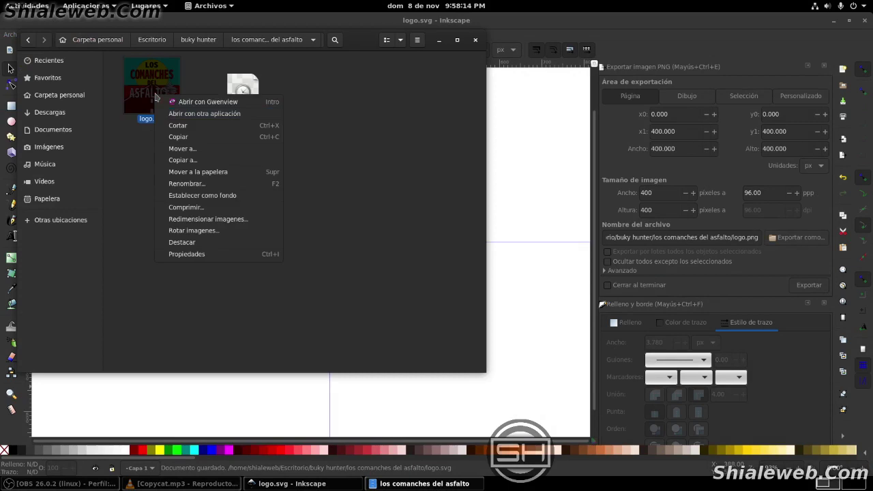
click(249, 107)
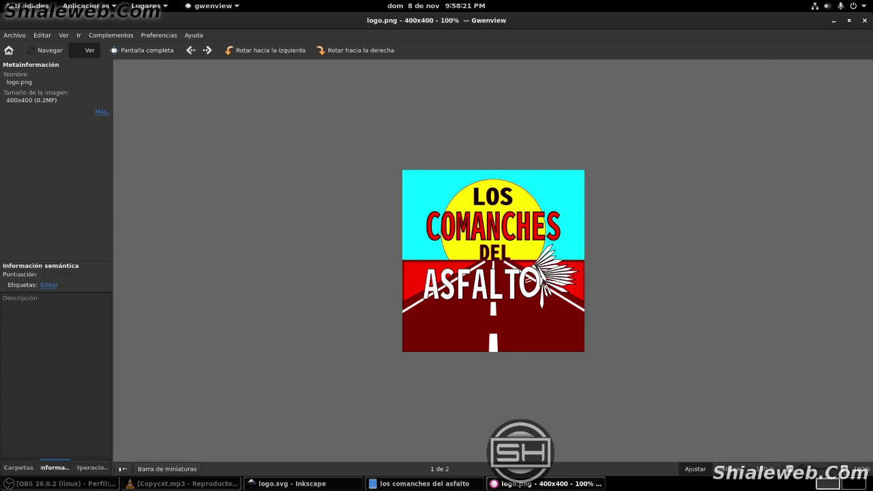
Zoom logo.png to 141% and then 225% to inspect its detail
key(ctrl+plus)
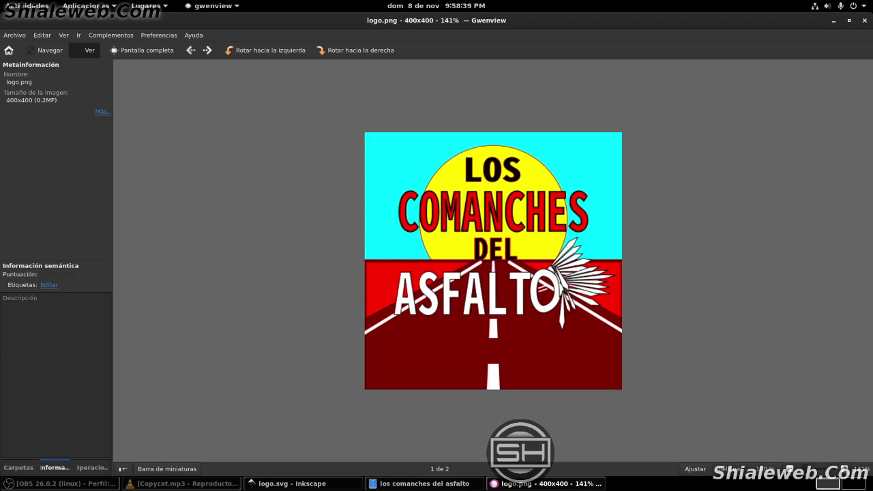
scroll(615, 339, down, 1)
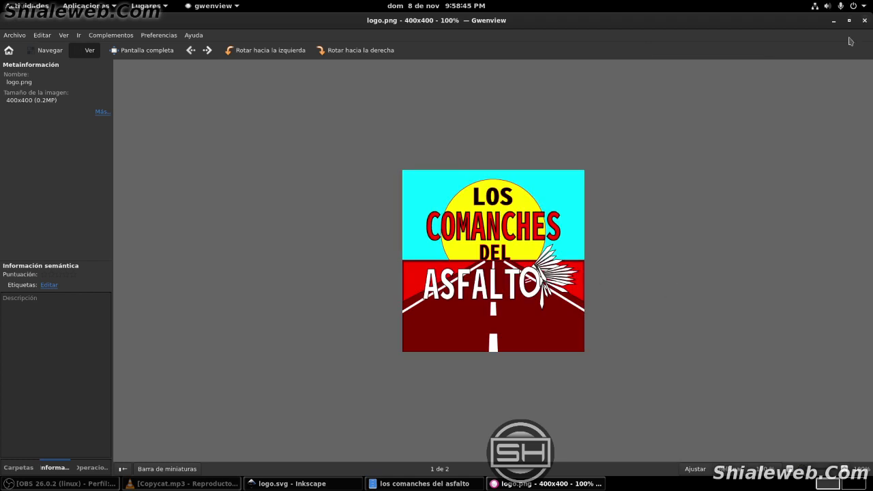
drag(799, 471, 813, 470)
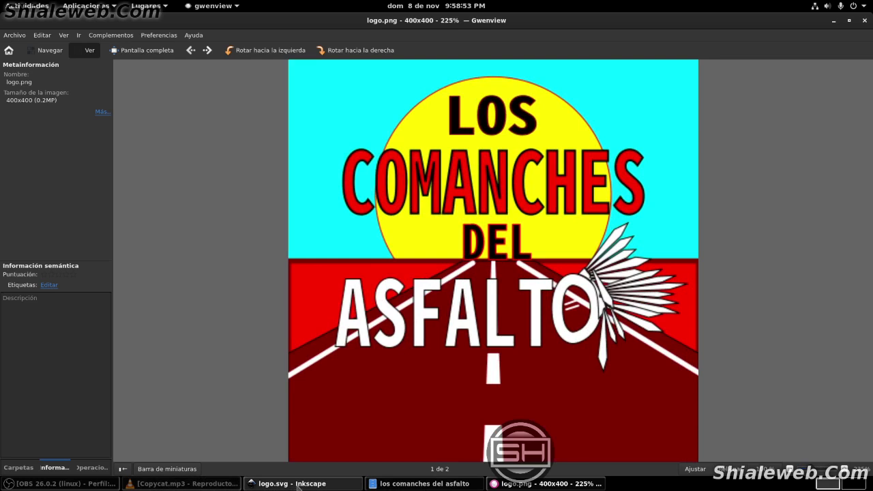
click(61, 484)
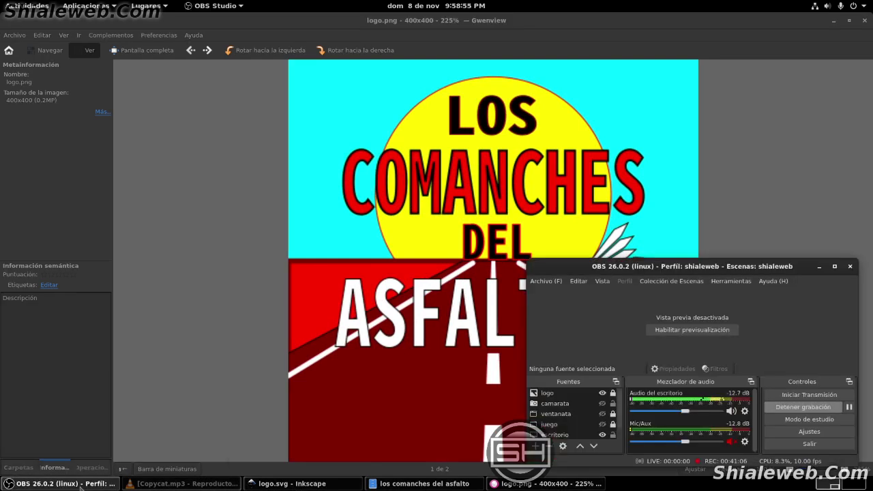